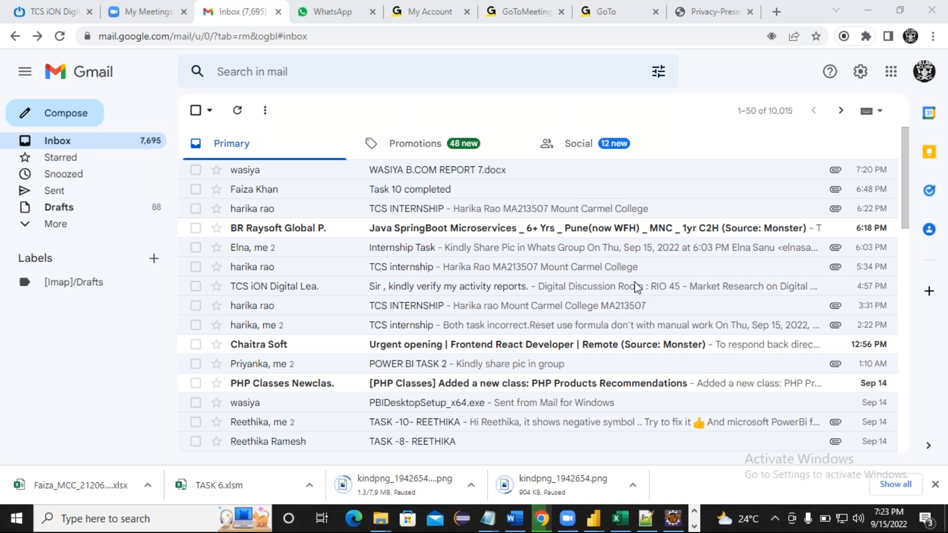
# - Switch to the MCC TCSION INTERNSHIP REPORT workbook in Excel and review the interns' task reports and Score column
pyautogui.click(618, 518)
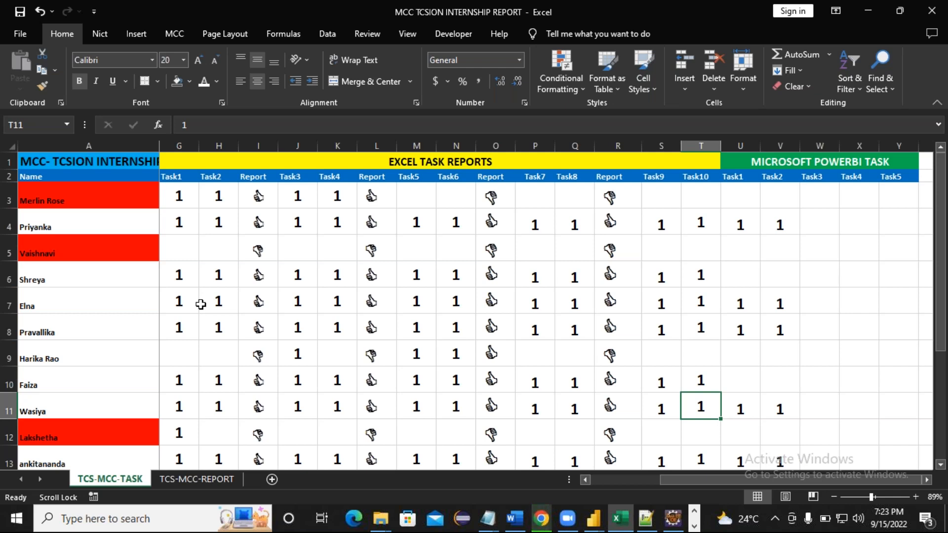
pyautogui.click(708, 62)
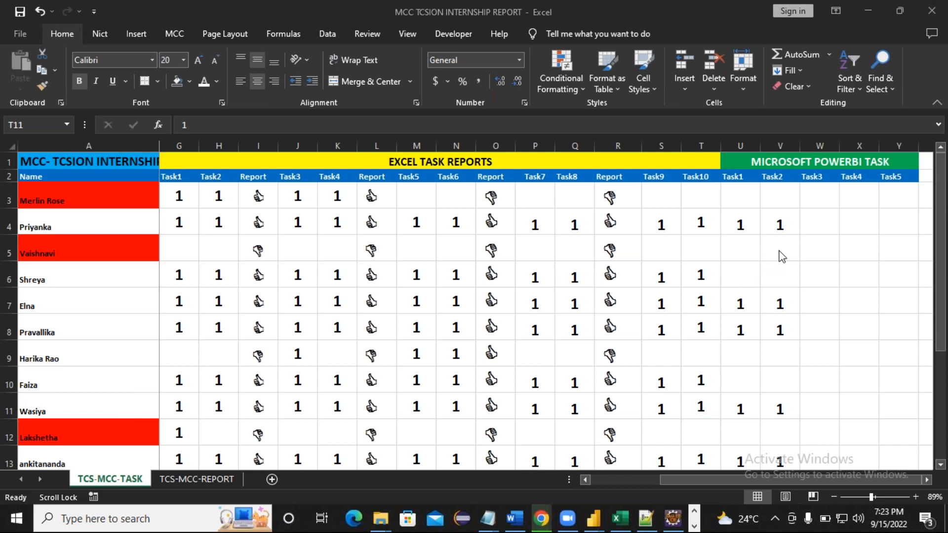
pyautogui.click(781, 270)
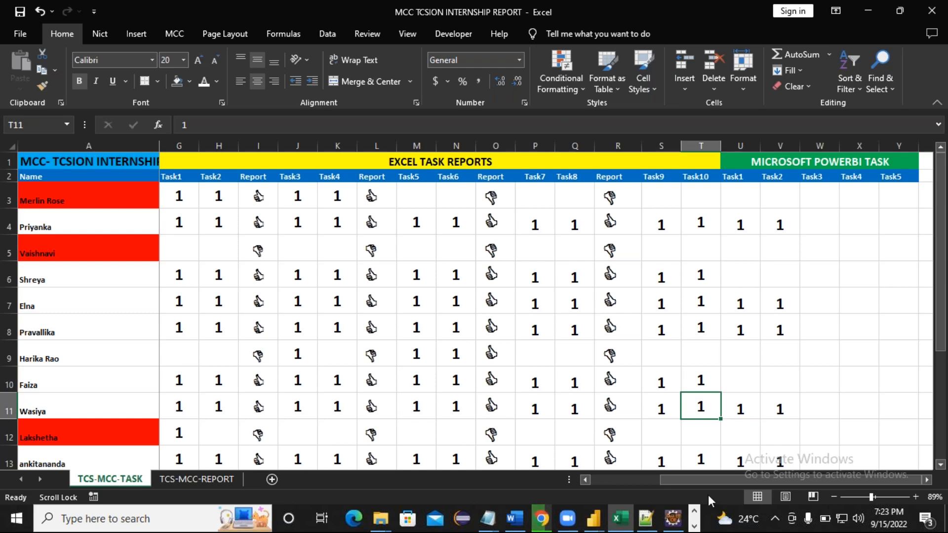
pyautogui.moveTo(686, 478); pyautogui.dragTo(577, 479)
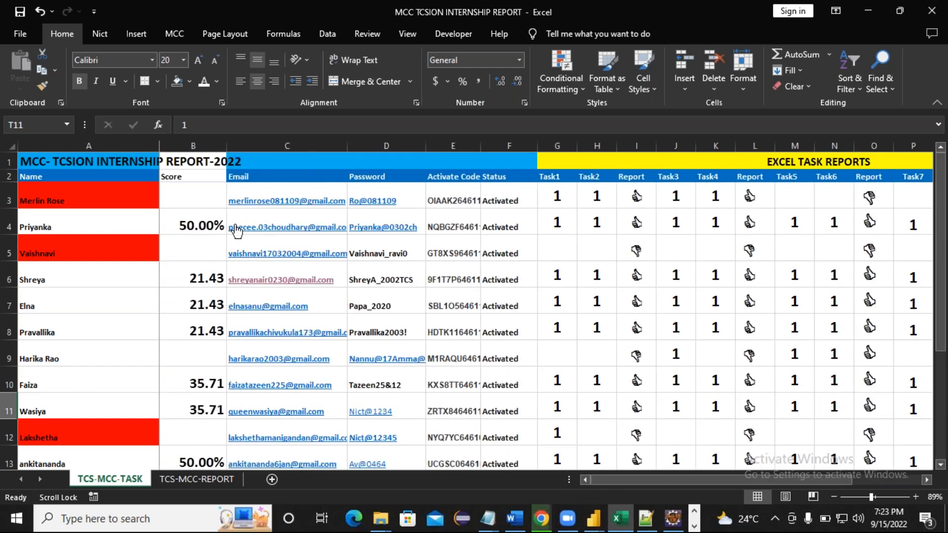
pyautogui.click(184, 223)
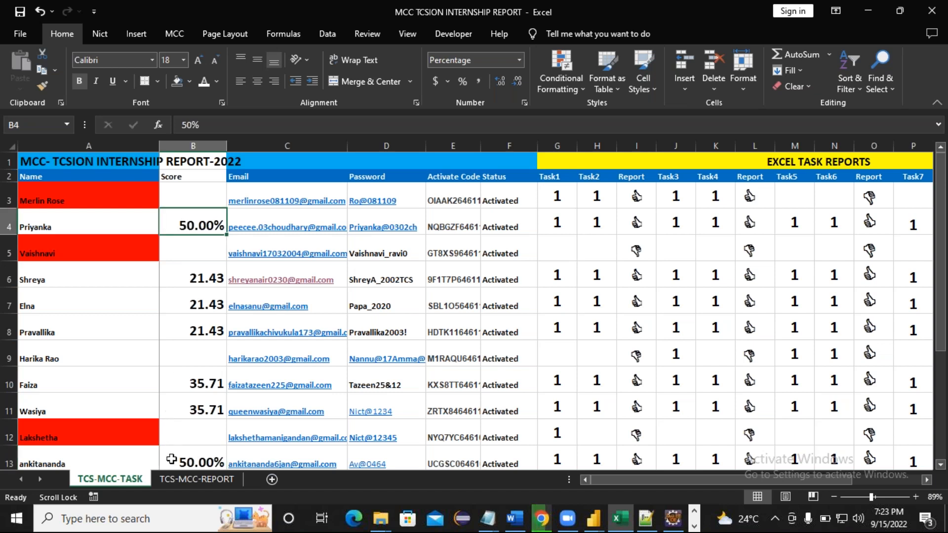
pyautogui.click(185, 459)
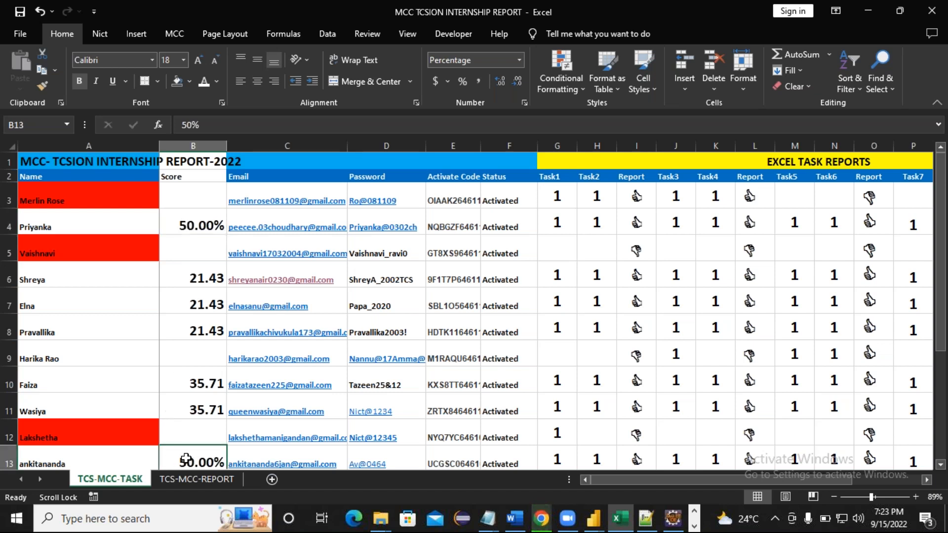
pyautogui.click(199, 223)
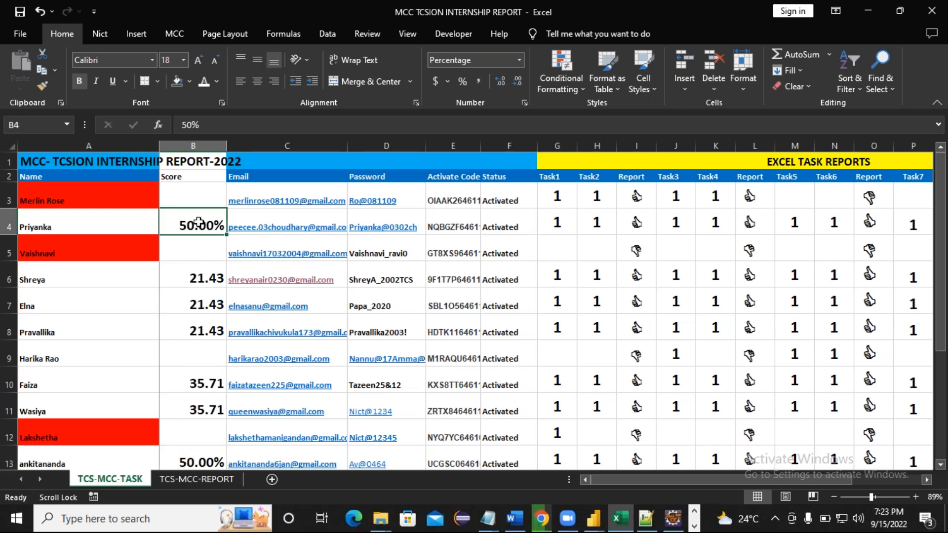
pyautogui.click(198, 282)
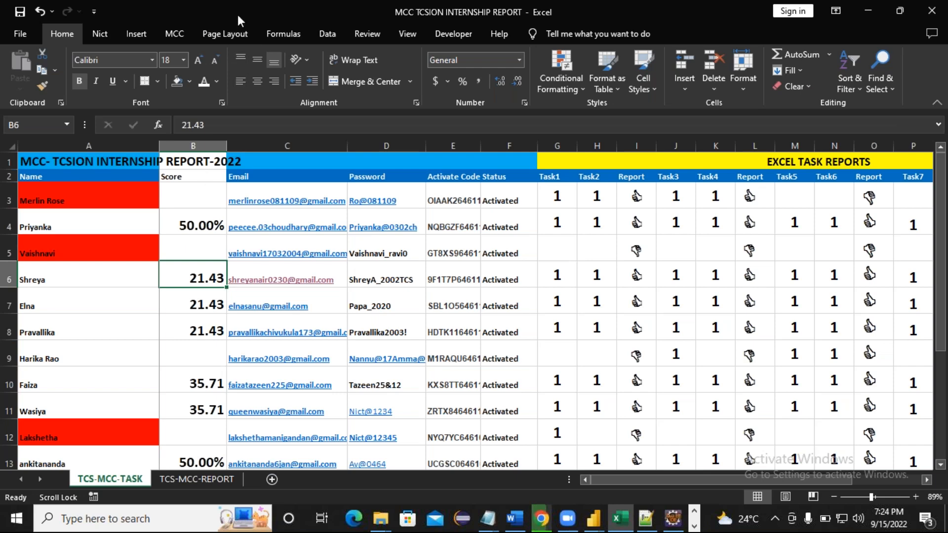
pyautogui.moveTo(238, 14); pyautogui.dragTo(194, 82)
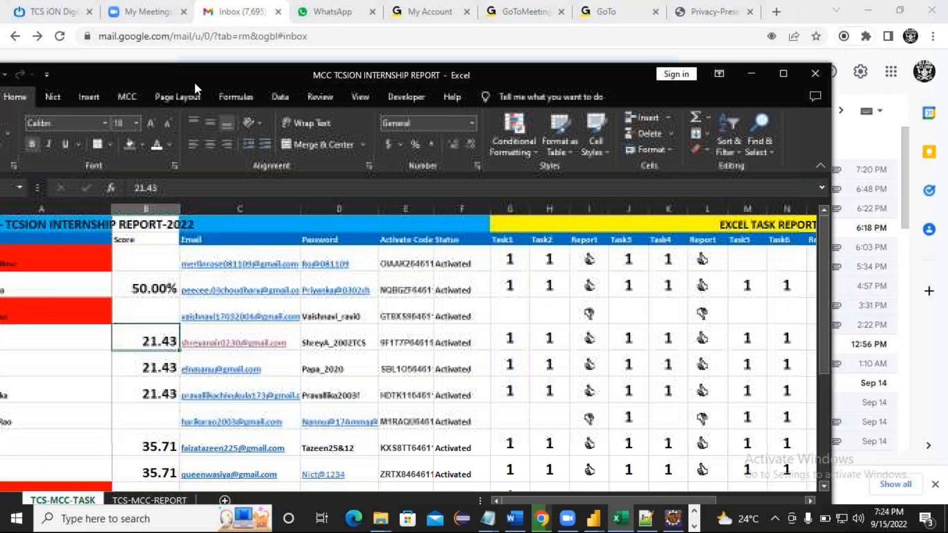
pyautogui.click(750, 74)
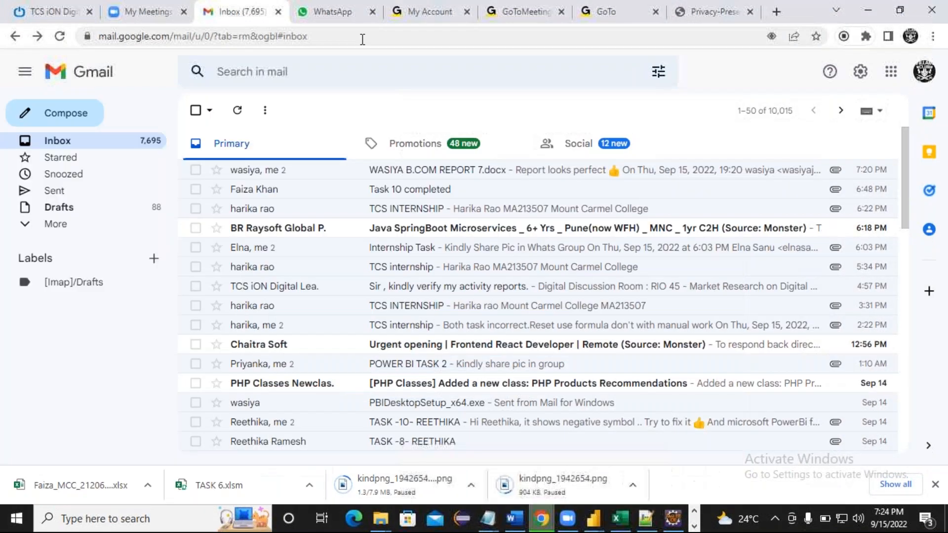
# - Log in to the TCS iON Digital Learning Hub in Chrome with the remembered intern's account password copied from the Excel report
pyautogui.click(55, 11)
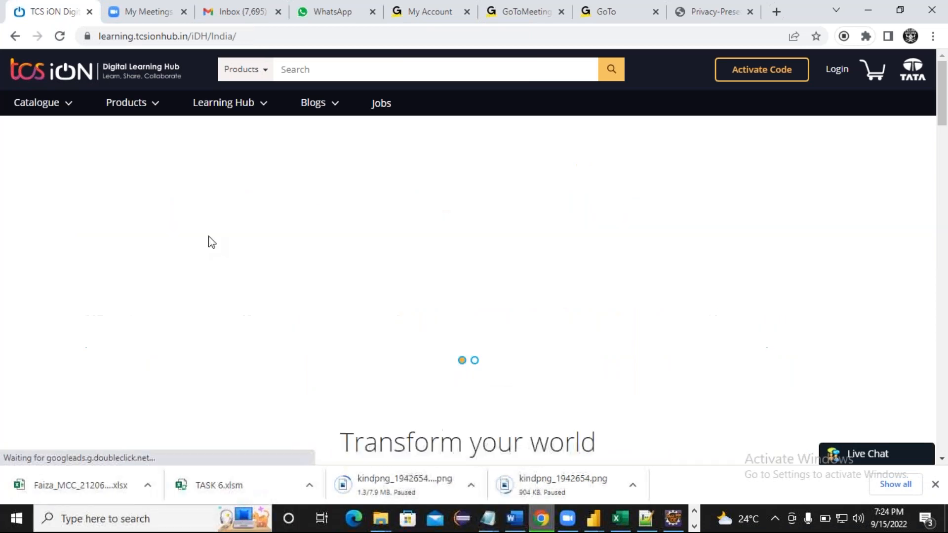
pyautogui.click(835, 79)
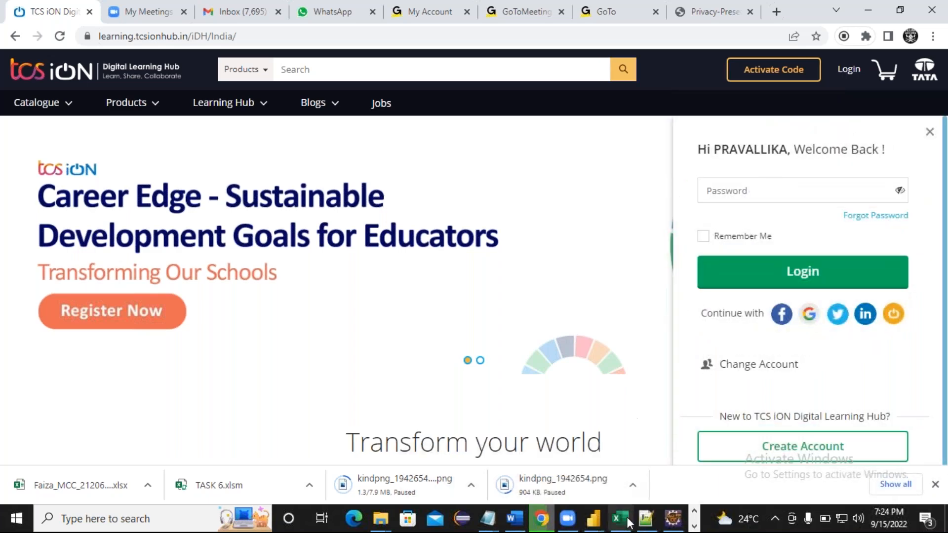
pyautogui.click(618, 519)
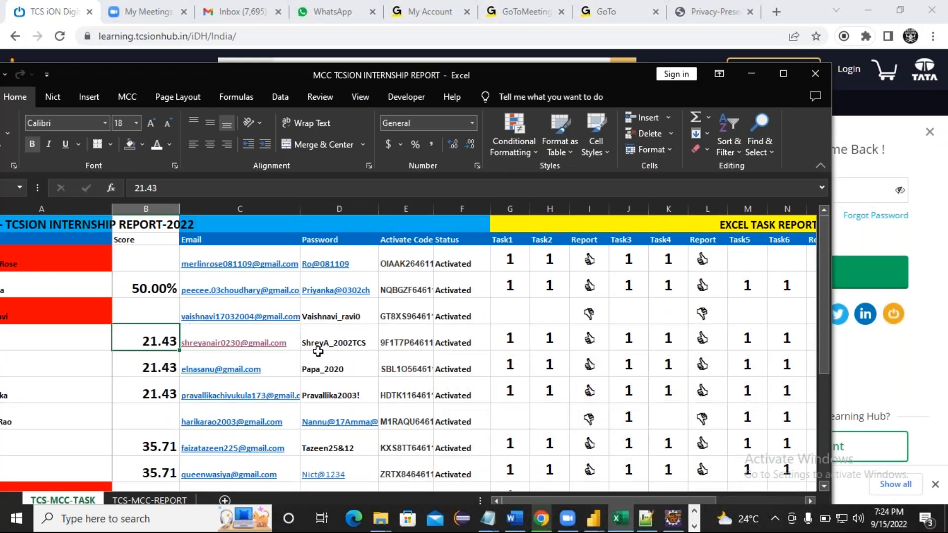
pyautogui.click(354, 384)
pyautogui.hotkey('ctrl', 'c')
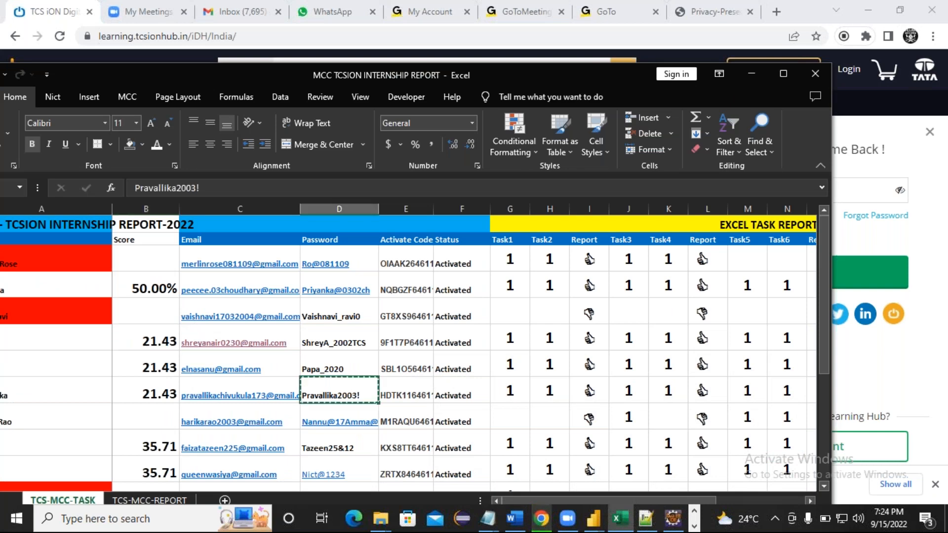
pyautogui.click(752, 73)
pyautogui.click(735, 192)
pyautogui.hotkey('ctrl', 'v')
pyautogui.click(759, 278)
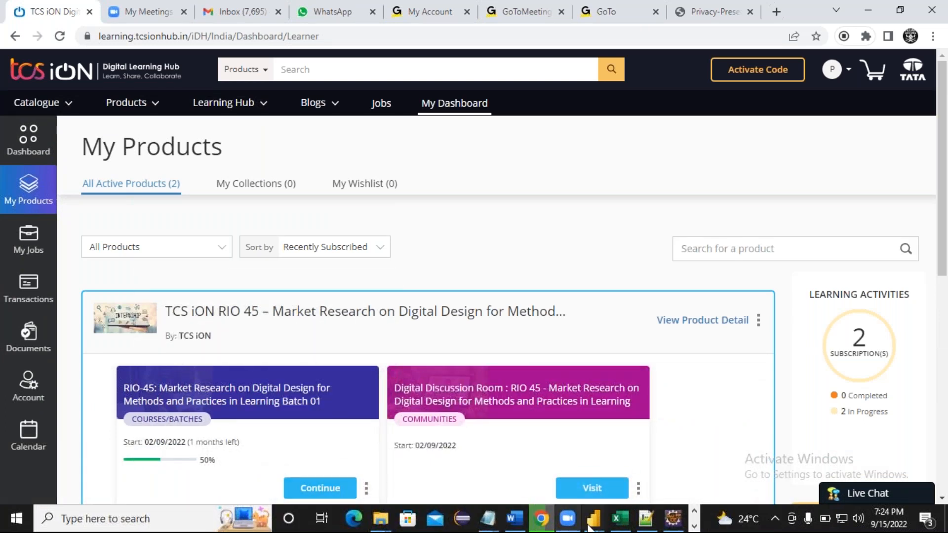
# - Record the intern's score in cell B8 of the Excel internship report as 50% using the Percentage number format
pyautogui.click(618, 520)
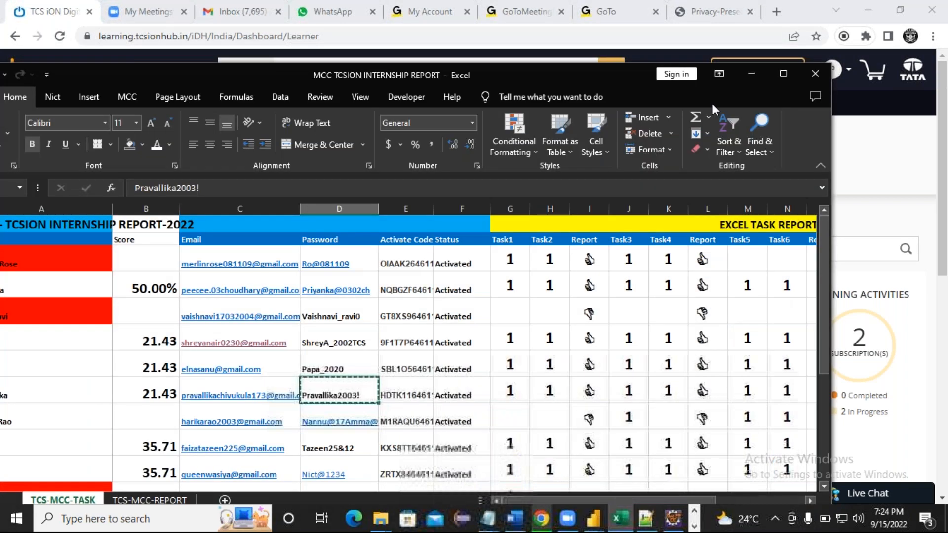
pyautogui.click(778, 73)
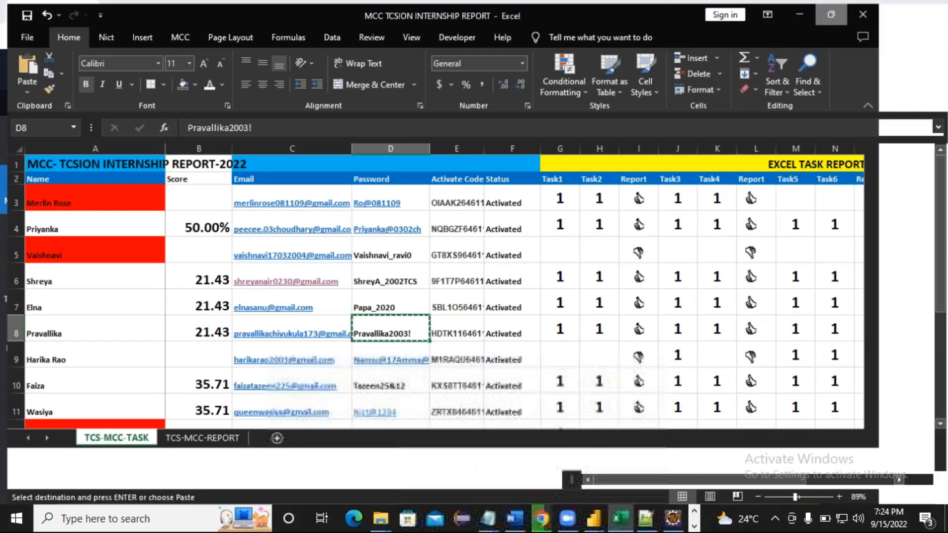
pyautogui.click(192, 335)
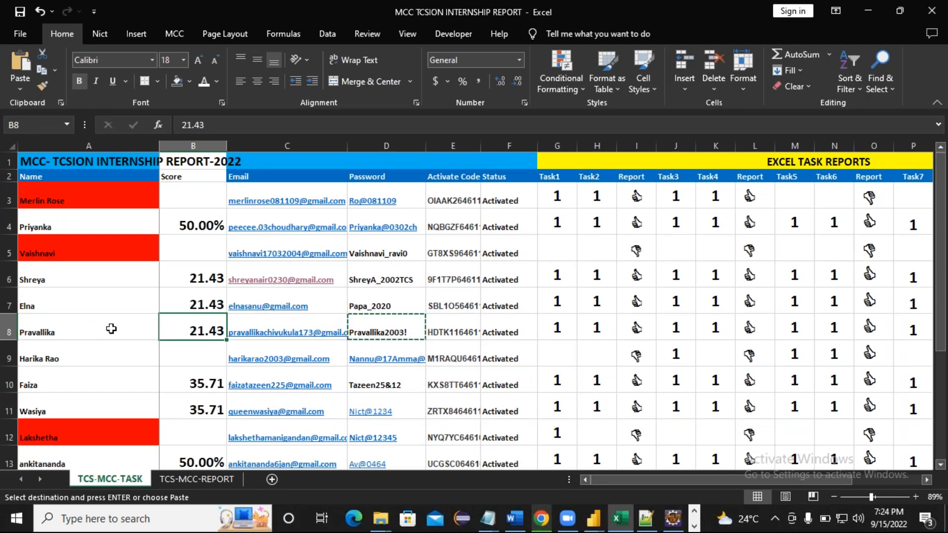
pyautogui.write('50.00')
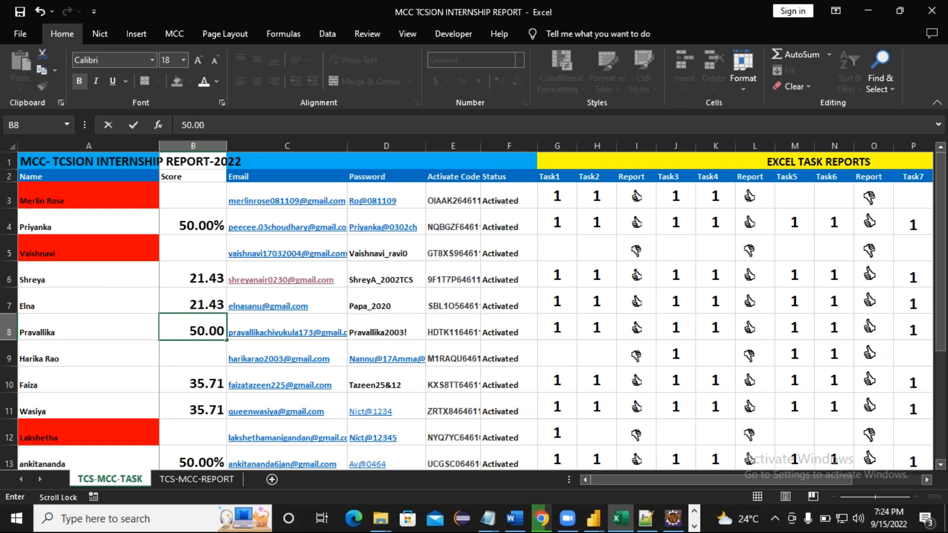
pyautogui.hotkey('ctrl', 'Return')
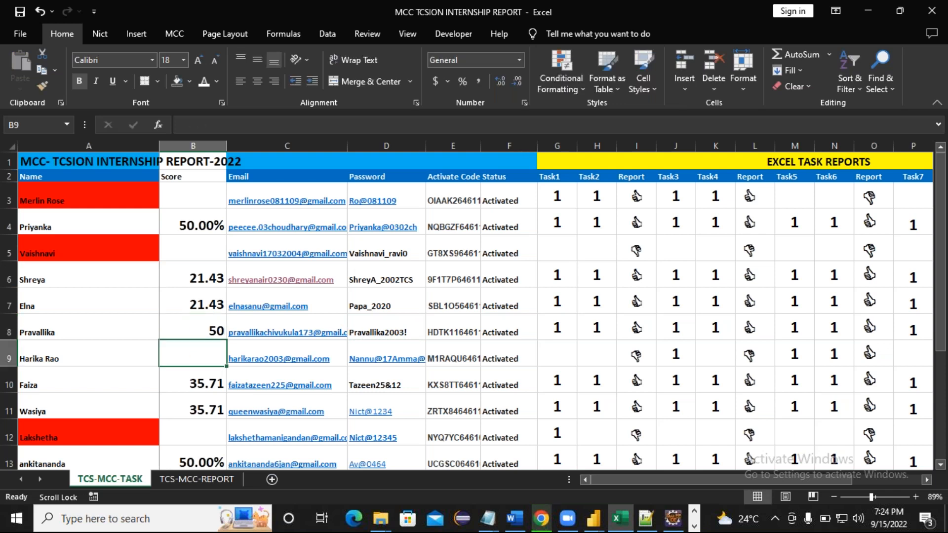
pyautogui.click(518, 59)
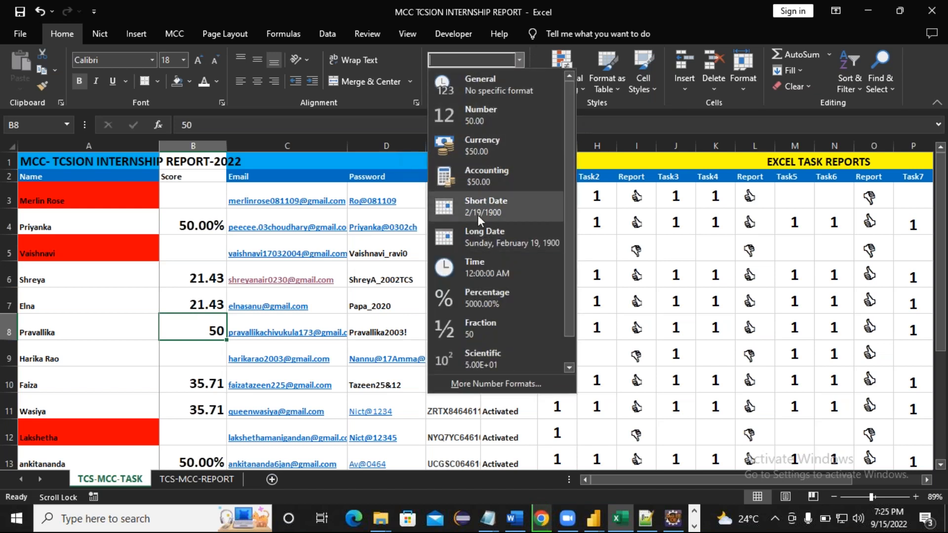
pyautogui.click(487, 297)
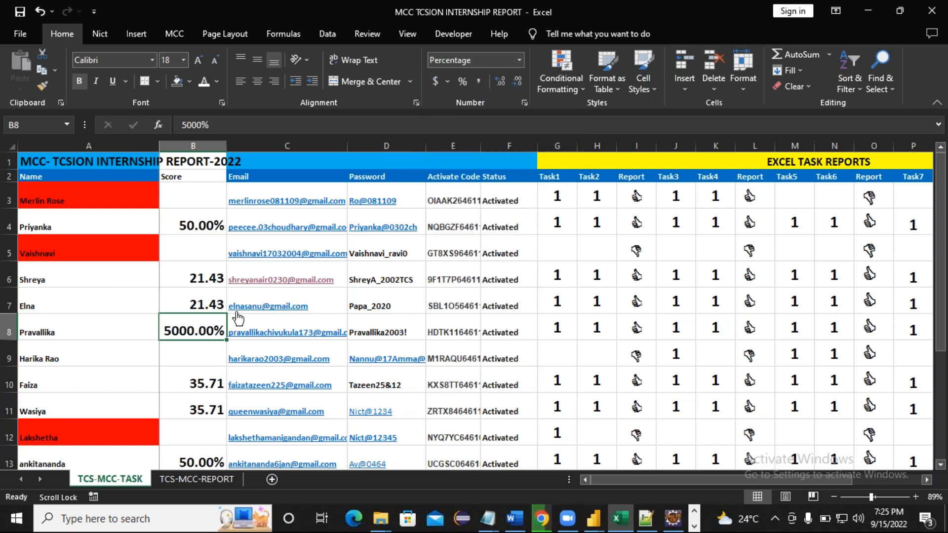
pyautogui.write('50')
pyautogui.press('Return')
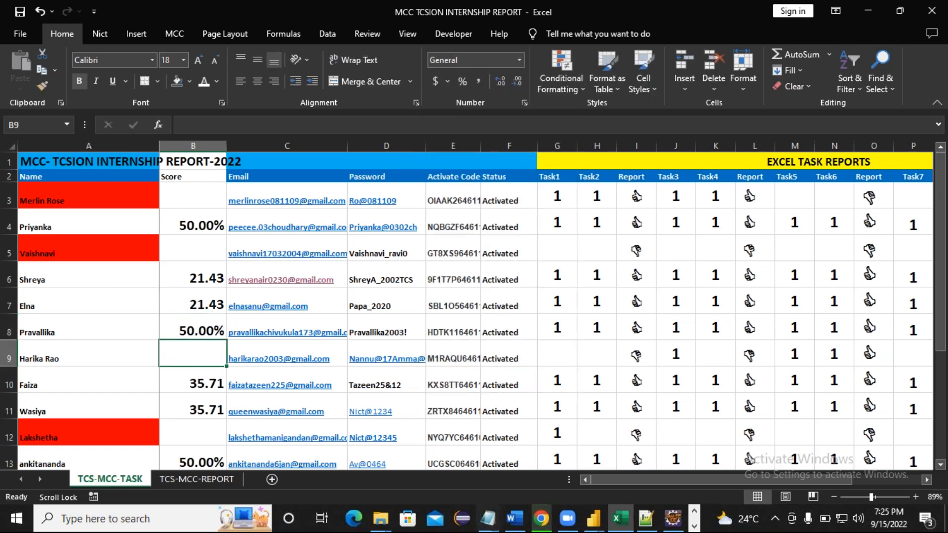
pyautogui.click(170, 329)
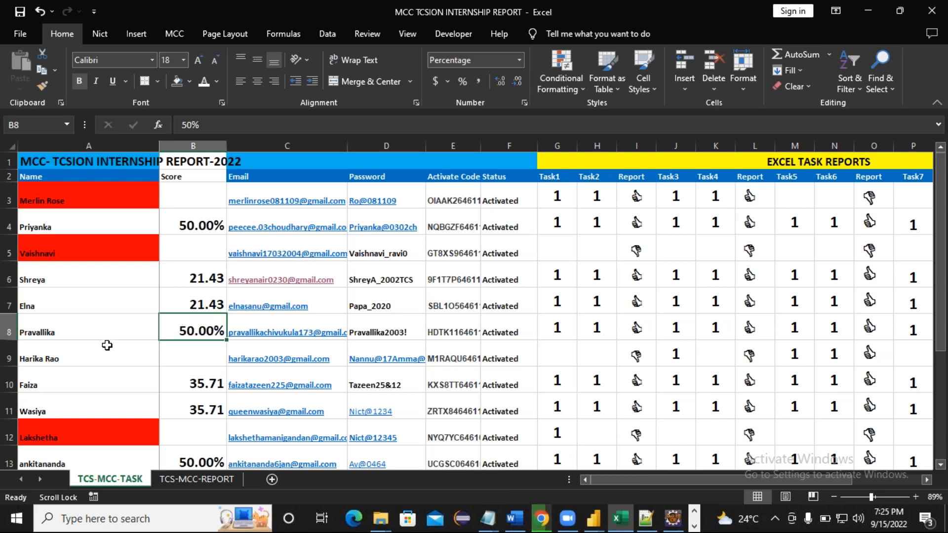
# - Return to Chrome, continue the RIO-45 Market Research course and open the community page linked from its Digital Discussion Room item
pyautogui.click(548, 516)
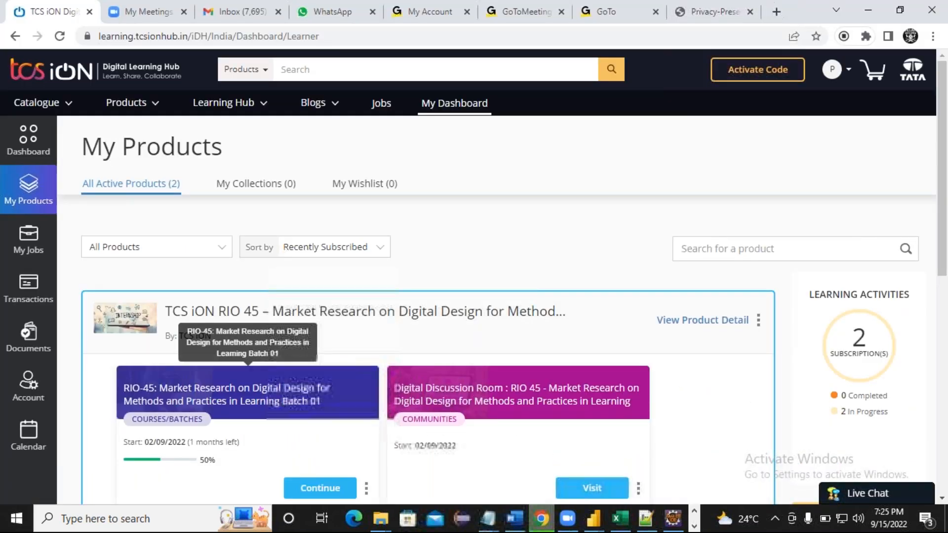
pyautogui.click(320, 488)
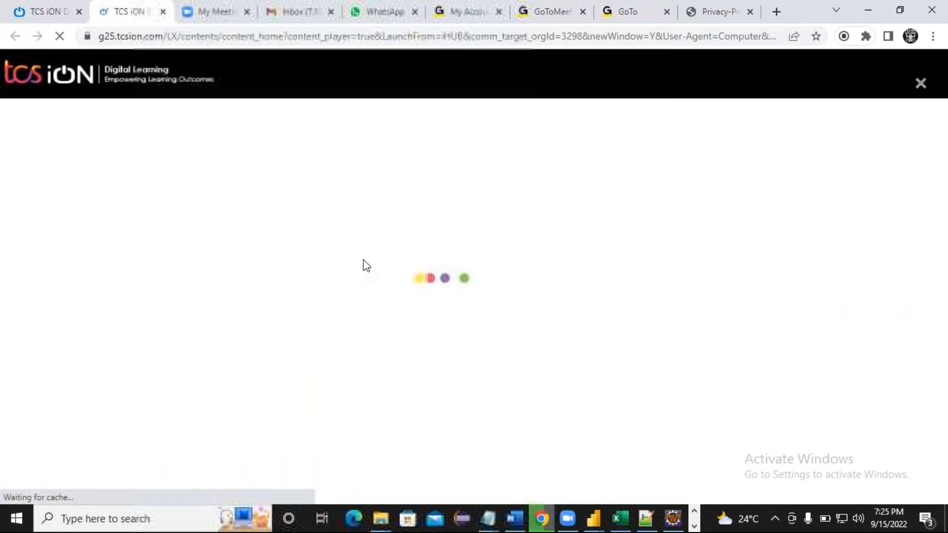
pyautogui.click(63, 319)
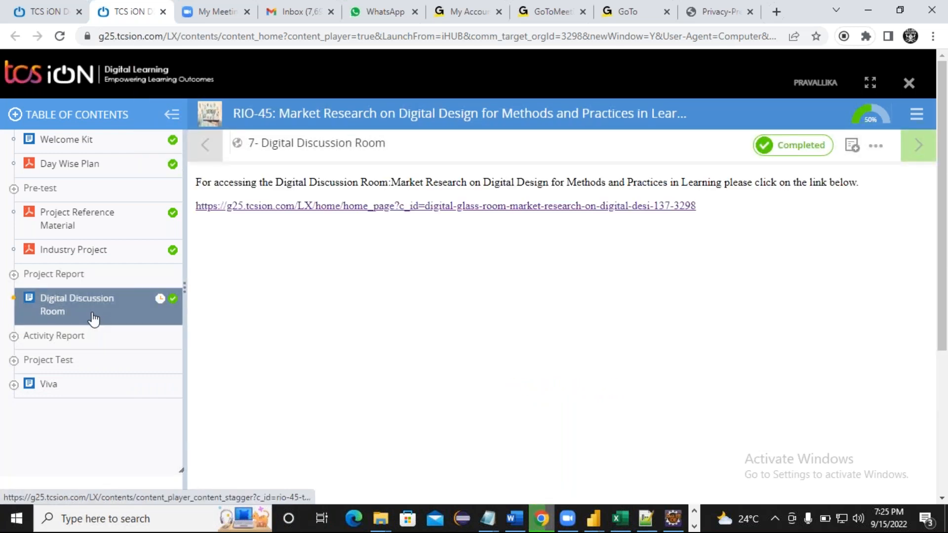
pyautogui.click(87, 318)
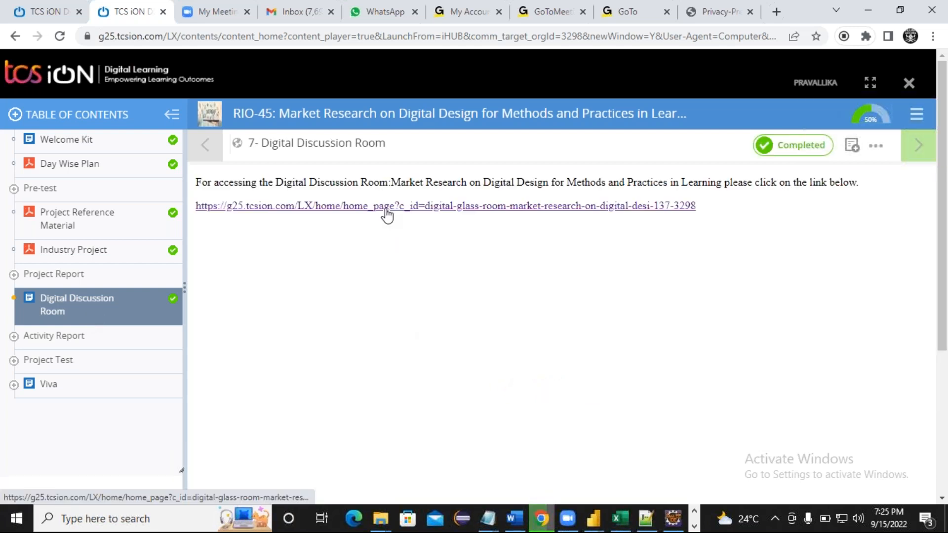
pyautogui.click(387, 207)
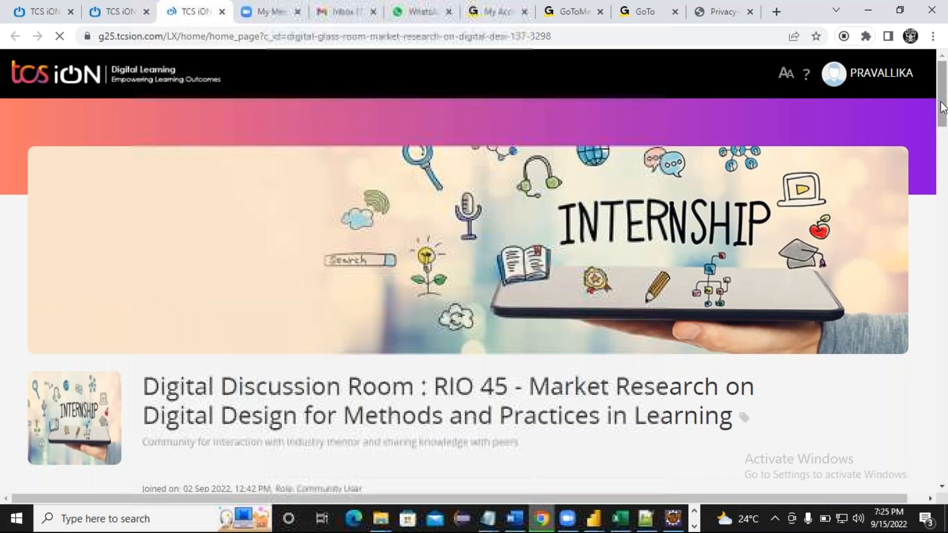
# - Start a new blogpost in the discussion room with the title "Activity Report"
pyautogui.moveTo(942, 107); pyautogui.dragTo(937, 196)
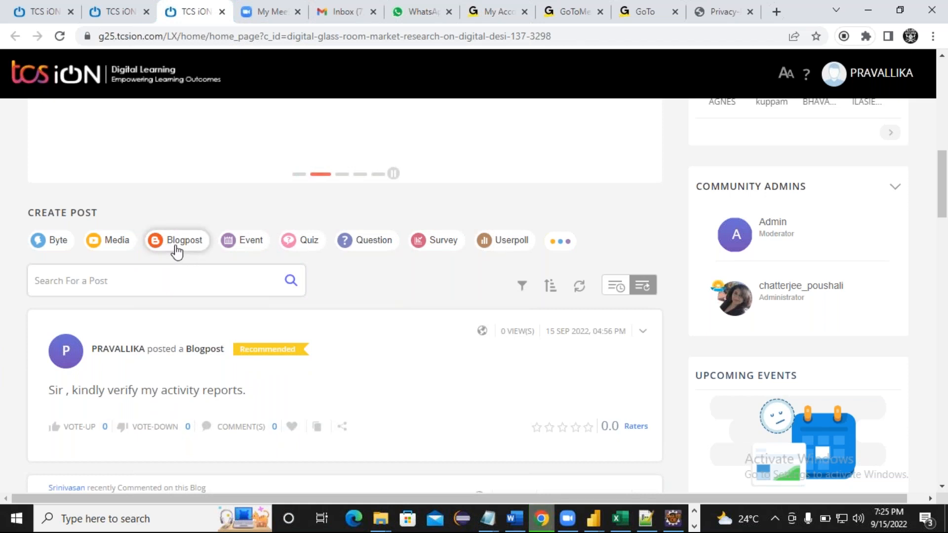
pyautogui.click(177, 251)
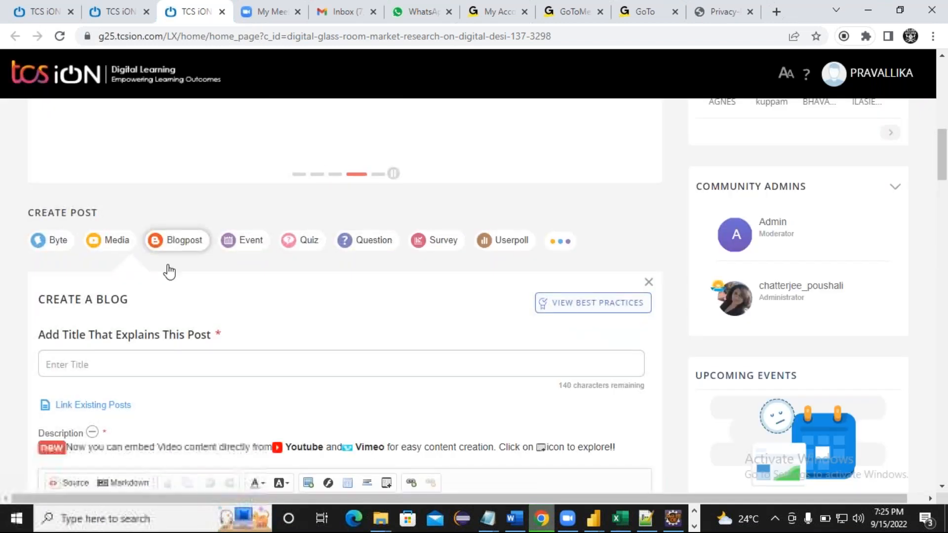
pyautogui.click(71, 364)
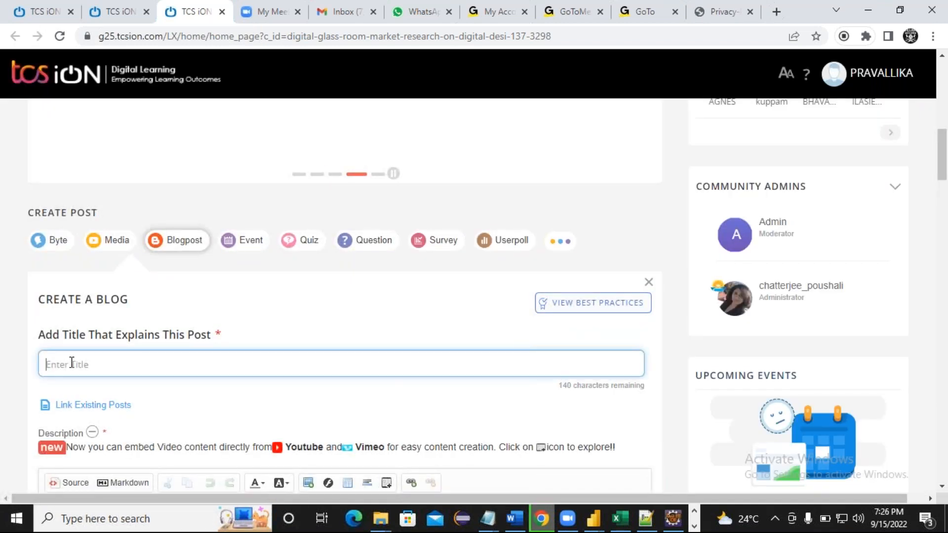
pyautogui.write('REpor')
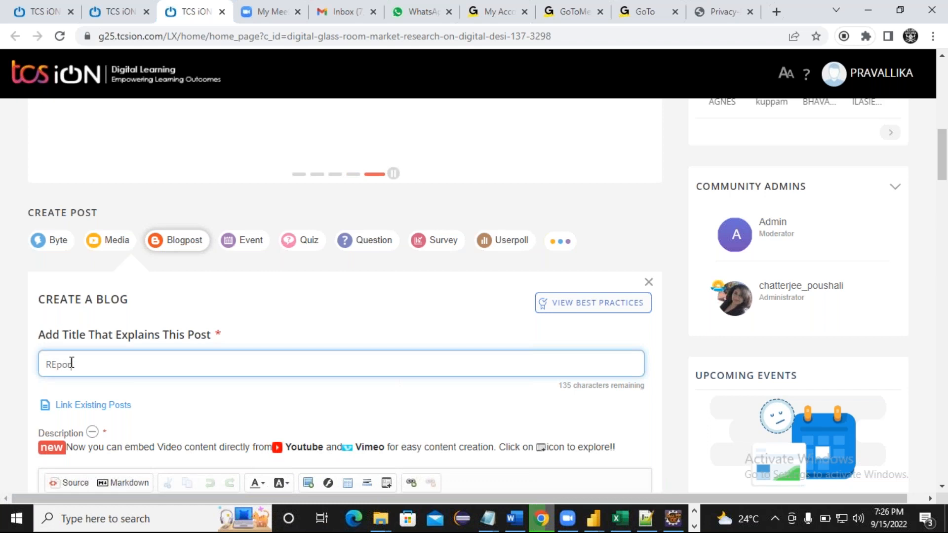
pyautogui.press('BackSpace')
pyautogui.press('BackSpace')
pyautogui.write('Ad')
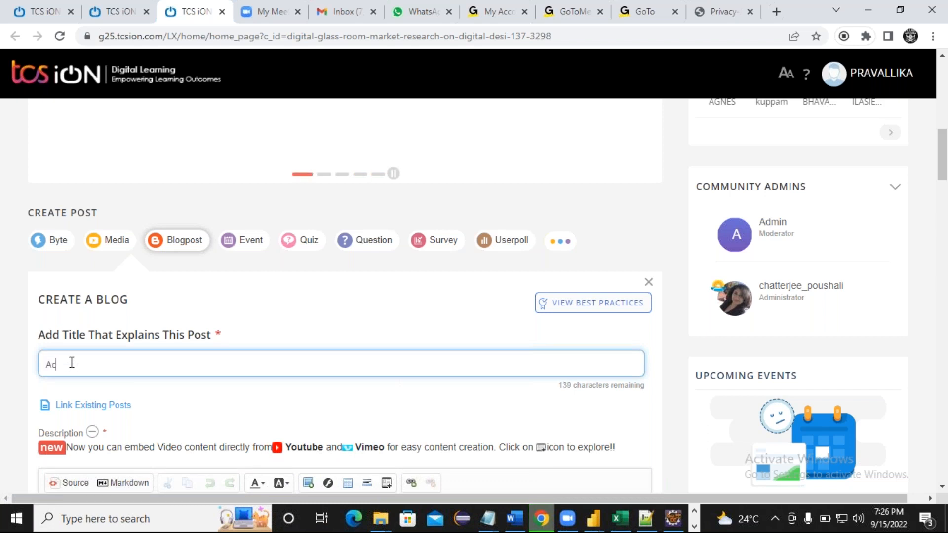
pyautogui.write('ivity Report')
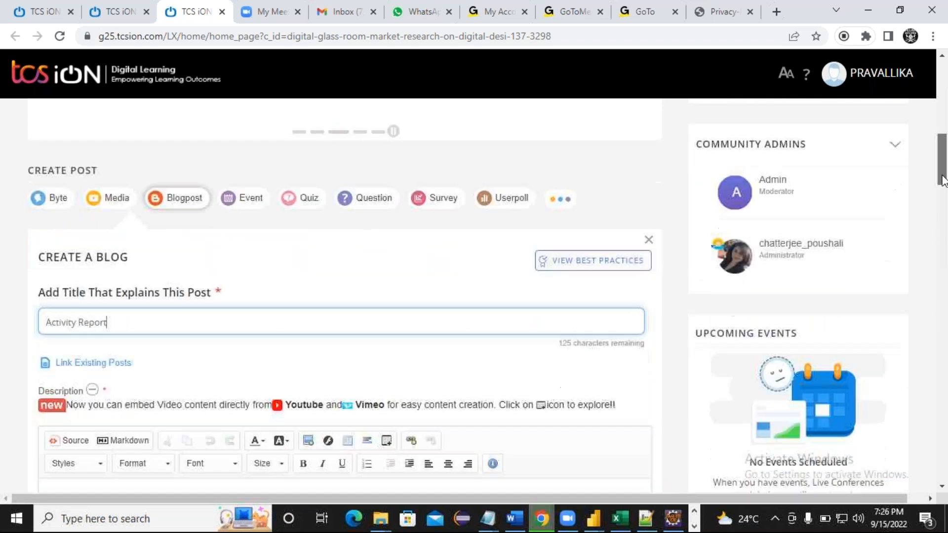
# - Discard the unfinished Activity Report blogpost and reopen the discussion room from the course's Digital Discussion Room link
pyautogui.scroll(-6, 140, 251)
pyautogui.click(140, 251)
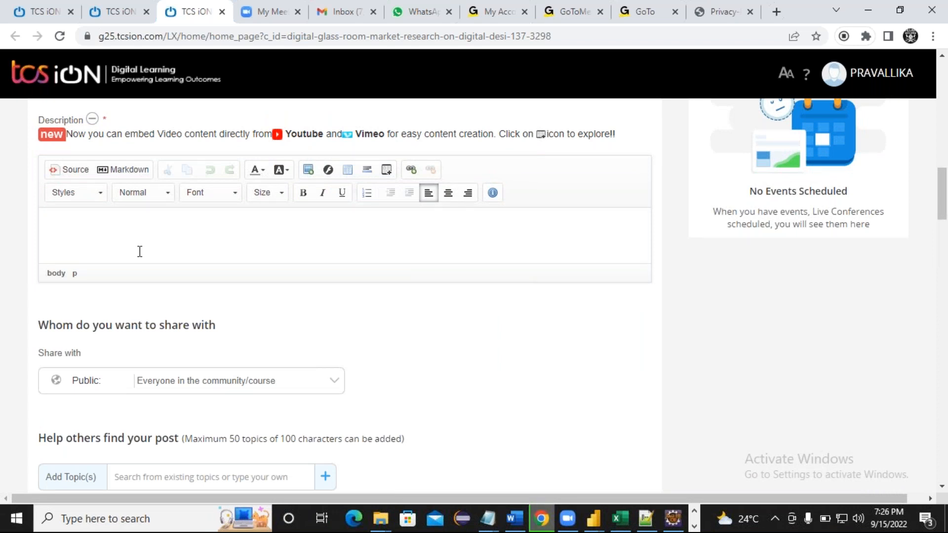
pyautogui.scroll(9, 774, 381)
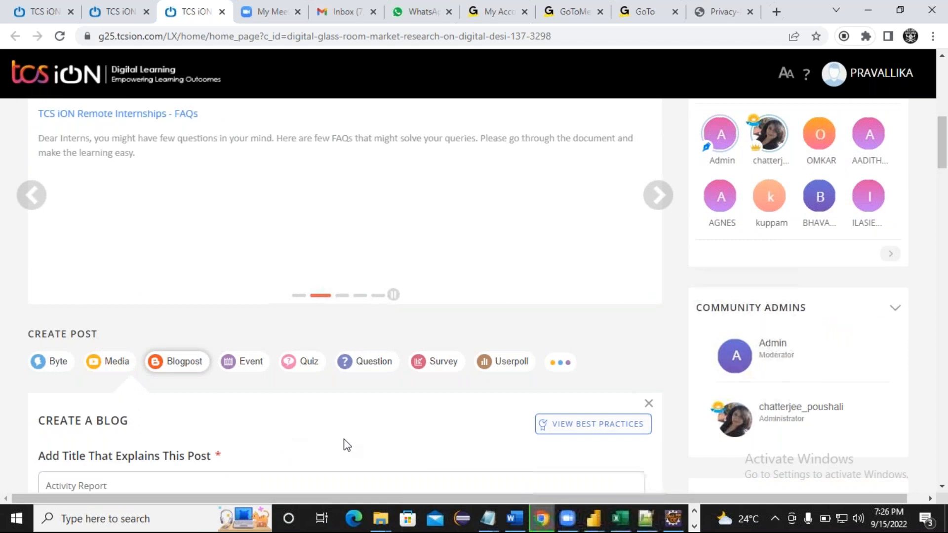
pyautogui.click(222, 12)
pyautogui.click(355, 206)
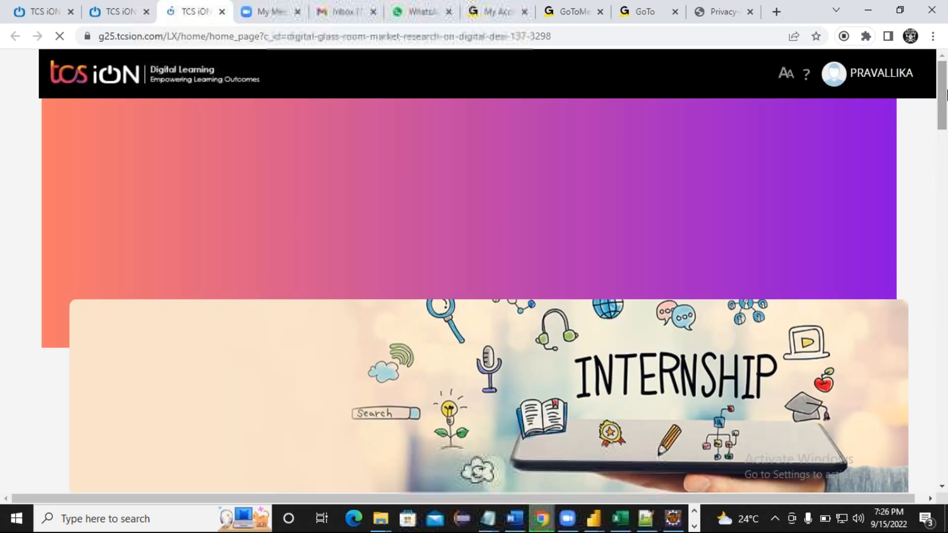
# - Review the interns' blogposts in the discussion room and read the mentor's comment on the "Good morning" post, closing the page when finished
pyautogui.scroll(-3, 943, 122)
pyautogui.scroll(-1, 942, 129)
pyautogui.scroll(-15, 941, 129)
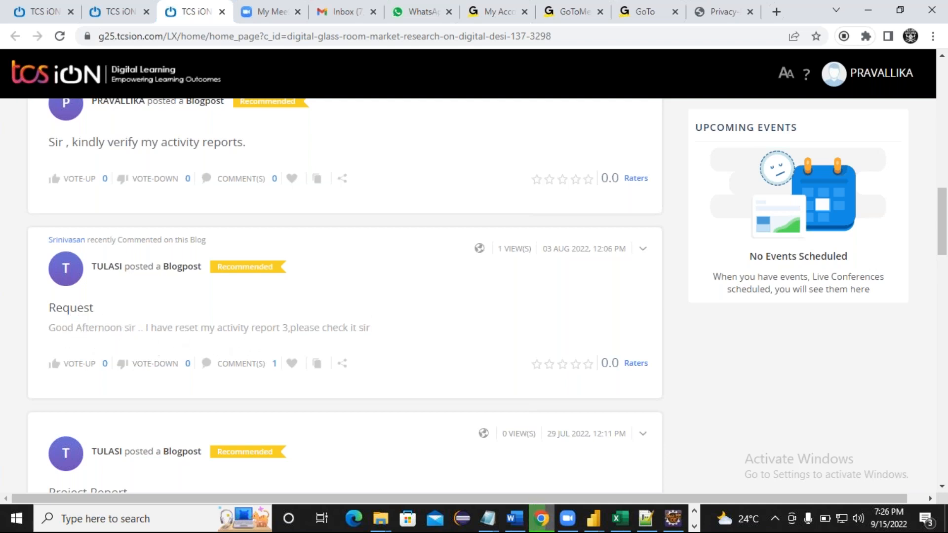
pyautogui.moveTo(943, 211); pyautogui.dragTo(943, 242)
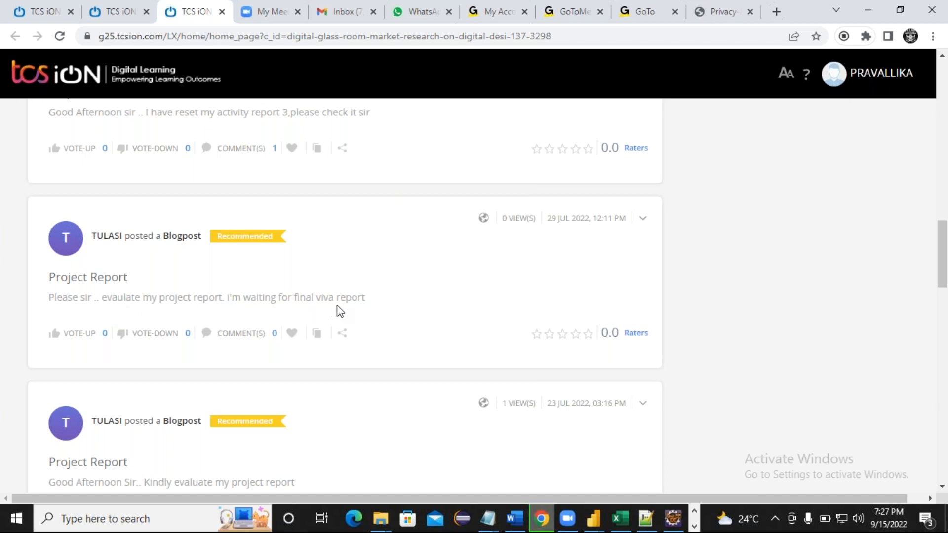
pyautogui.moveTo(940, 252); pyautogui.dragTo(941, 423)
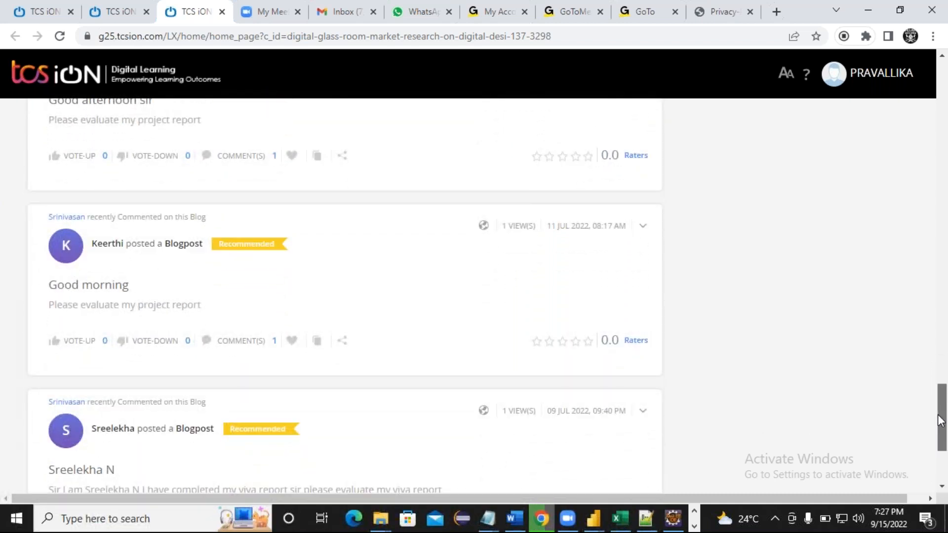
pyautogui.click(253, 346)
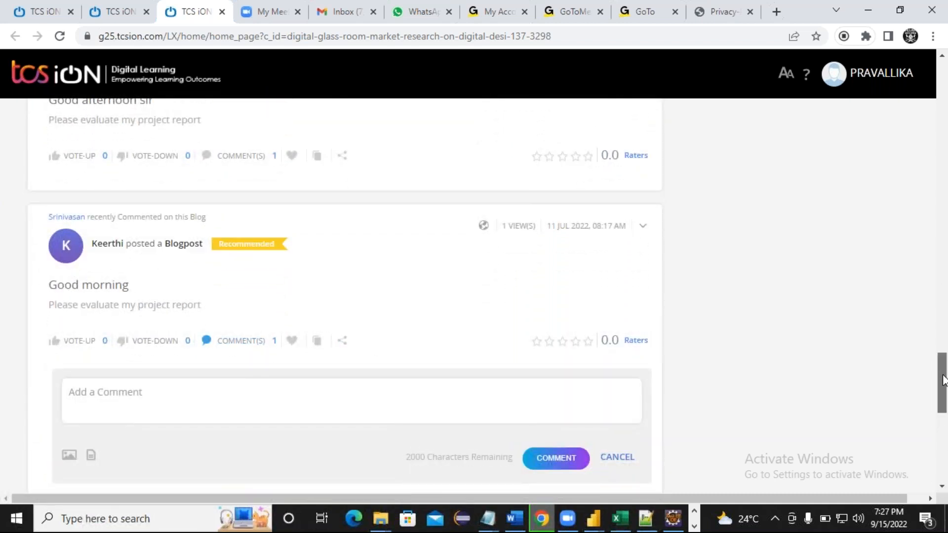
pyautogui.moveTo(941, 386); pyautogui.dragTo(942, 397)
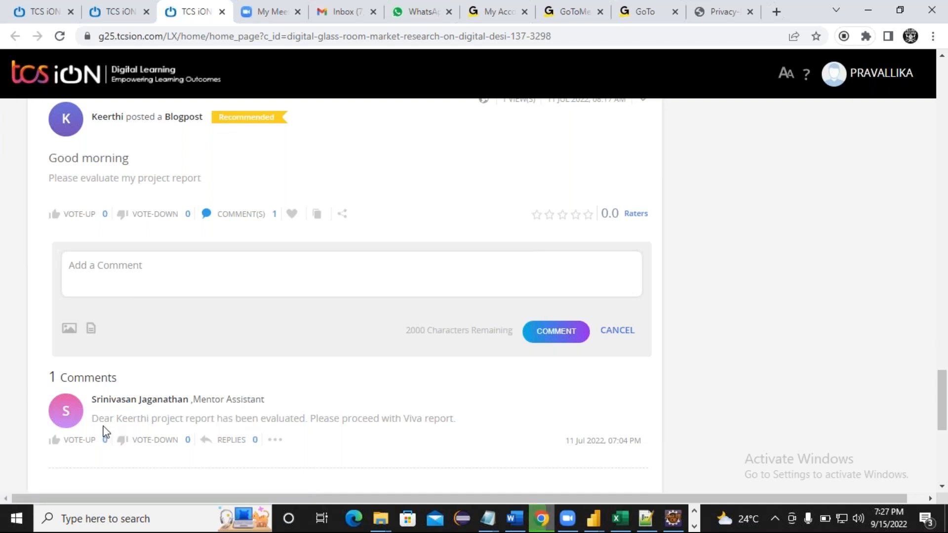
pyautogui.moveTo(96, 418); pyautogui.dragTo(456, 416)
pyautogui.click(453, 417)
pyautogui.click(222, 11)
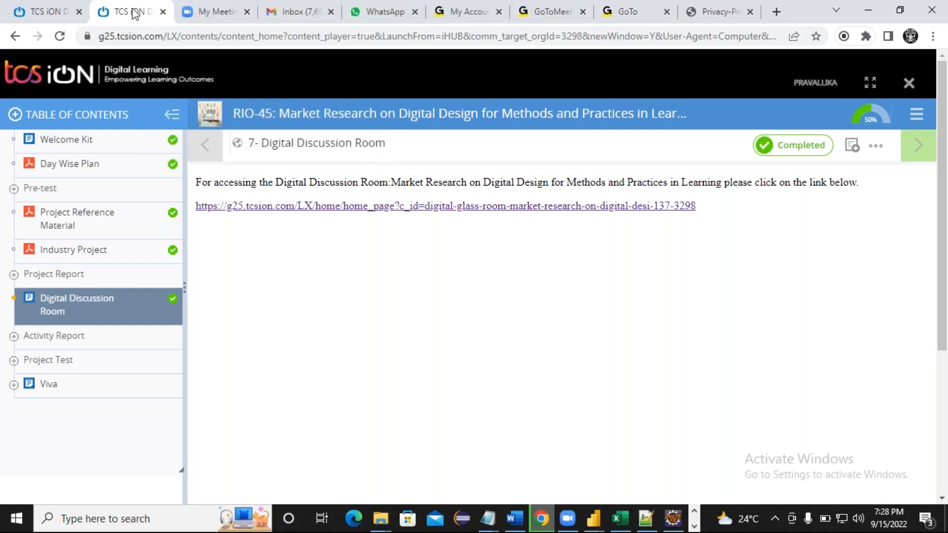
# - Detach the course page into its own window and minimize both Chrome windows to return to the Excel internship report
pyautogui.moveTo(134, 13); pyautogui.dragTo(169, 49)
pyautogui.moveTo(540, 54); pyautogui.dragTo(505, 67)
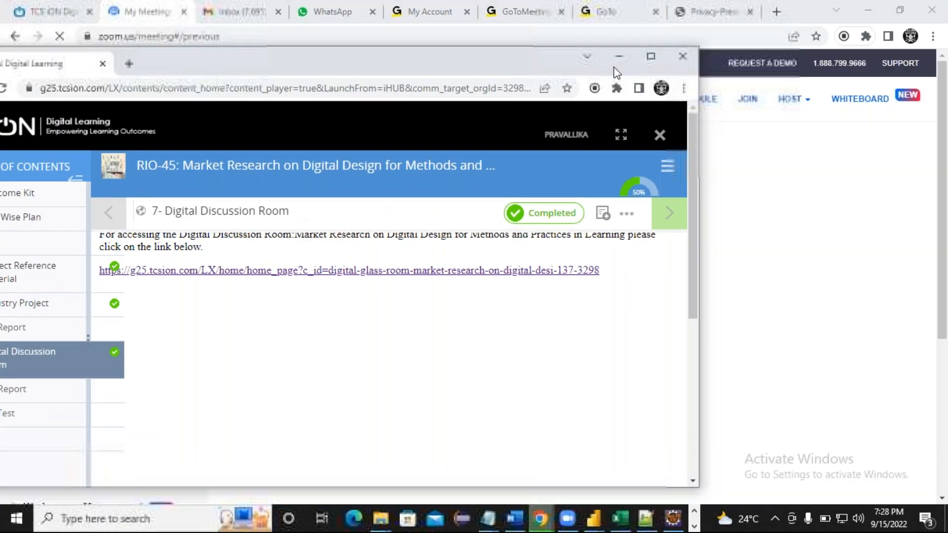
pyautogui.click(618, 57)
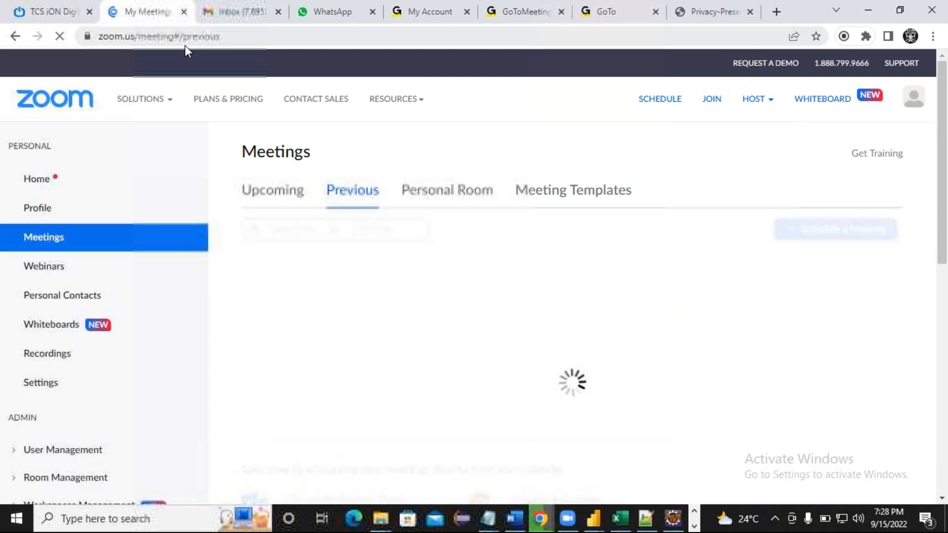
pyautogui.scroll(-9, 592, 273)
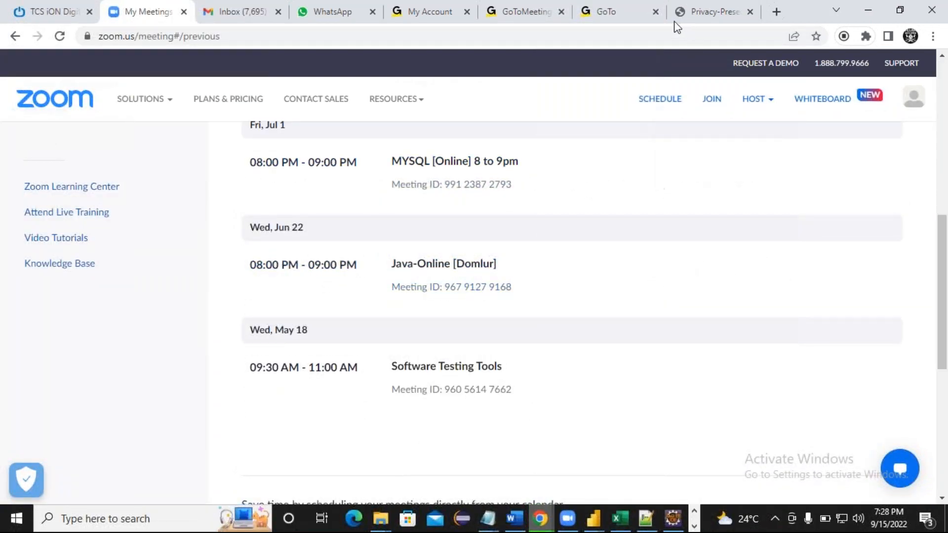
pyautogui.click(869, 11)
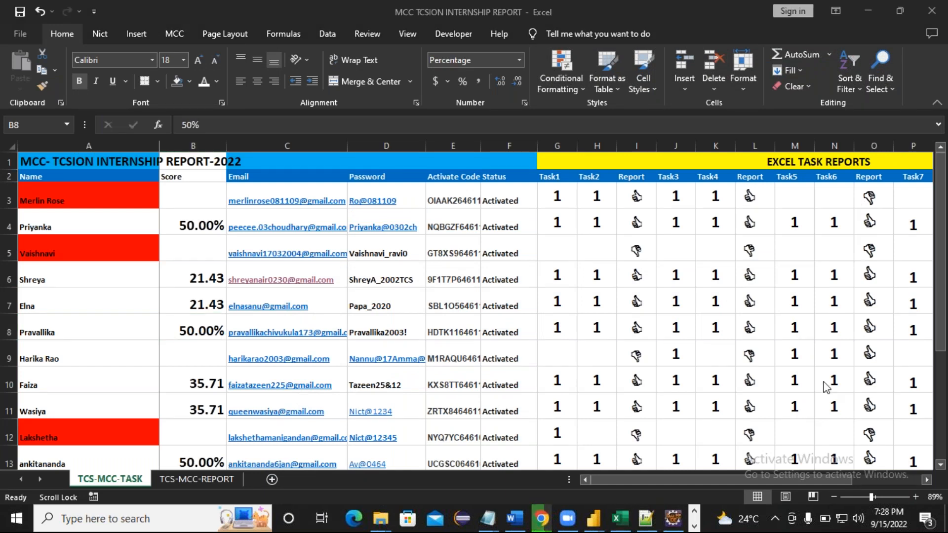
# - Examine the Excel task reports and Microsoft PowerBI task columns in the TCS-MCC-TASK sheet, up to the Task3 heading in W2
pyautogui.click(556, 257)
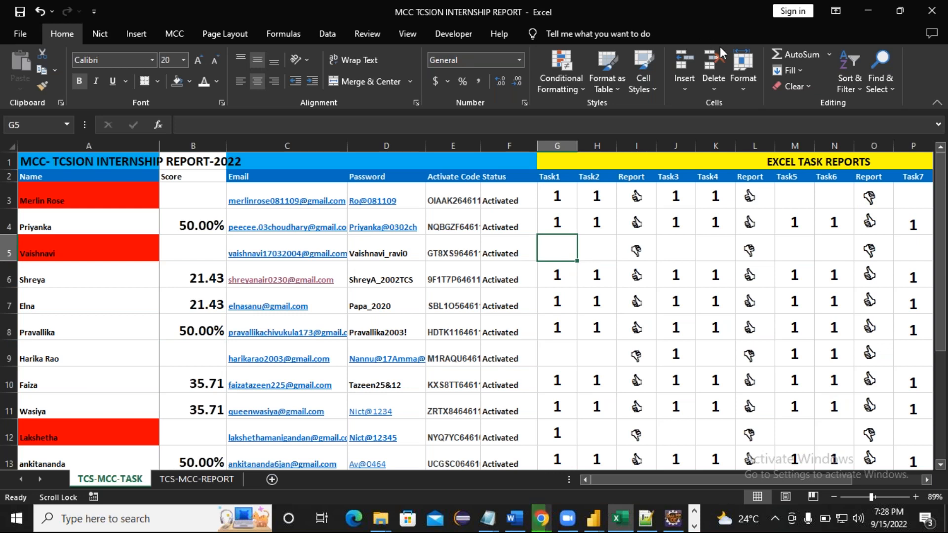
pyautogui.click(702, 61)
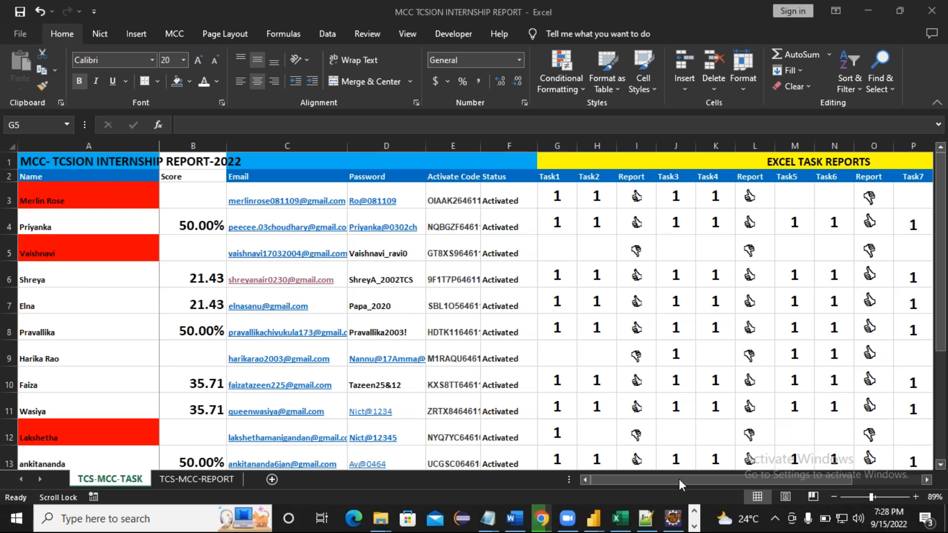
pyautogui.click(694, 479)
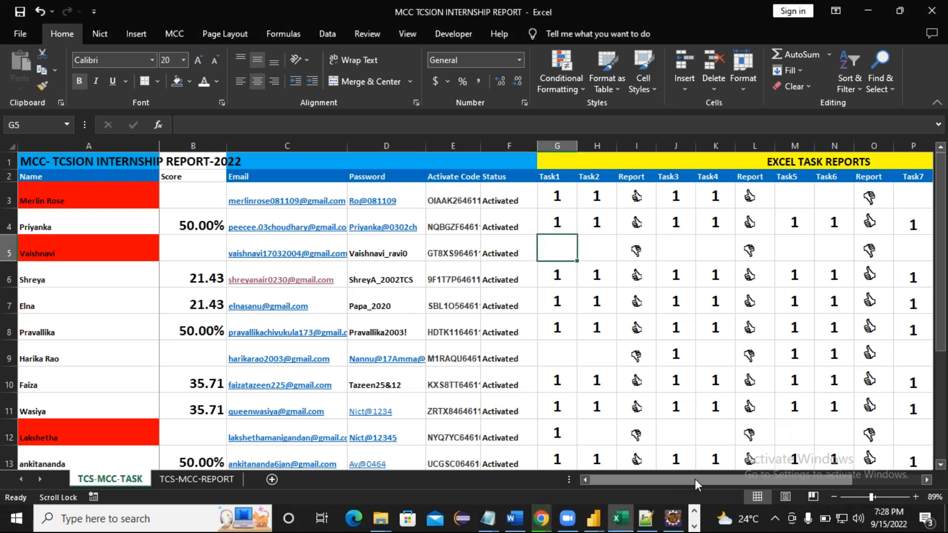
pyautogui.click(926, 479)
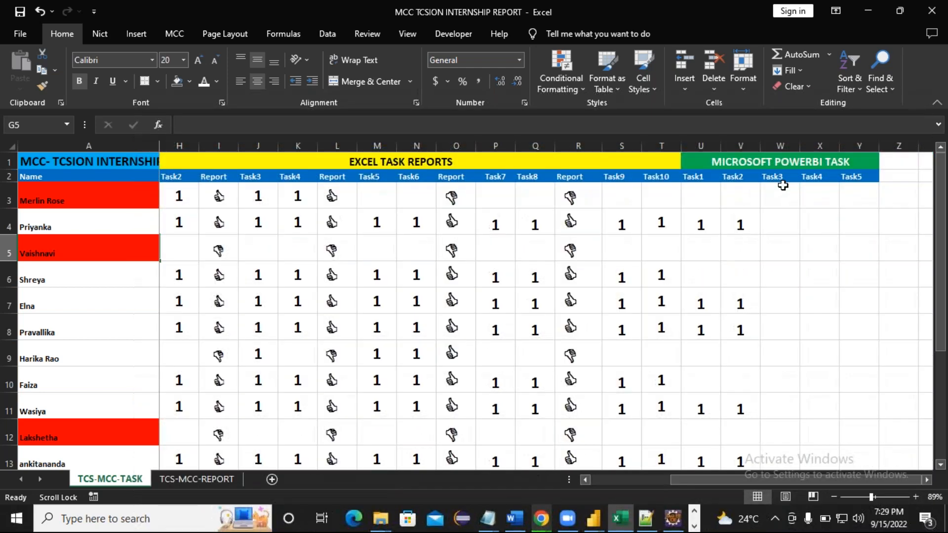
pyautogui.click(780, 187)
pyautogui.click(777, 178)
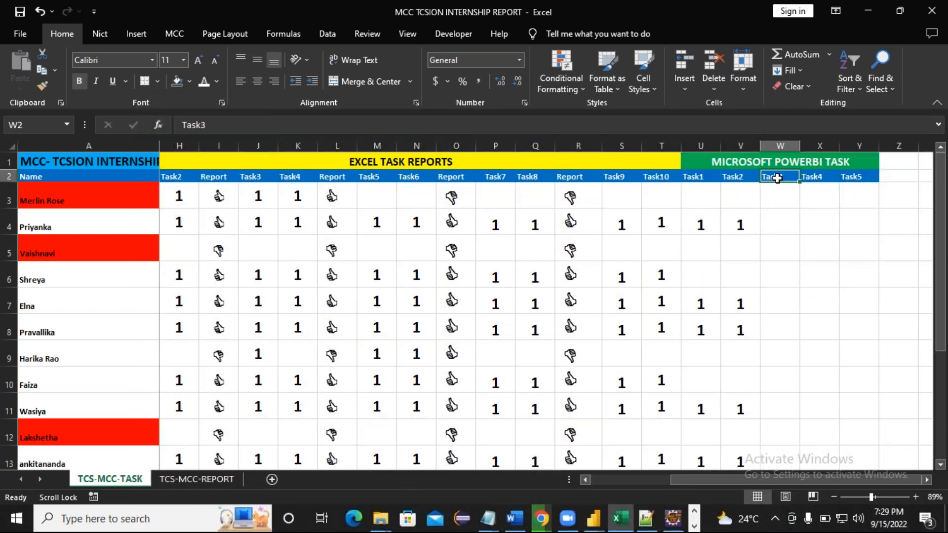
pyautogui.click(670, 25)
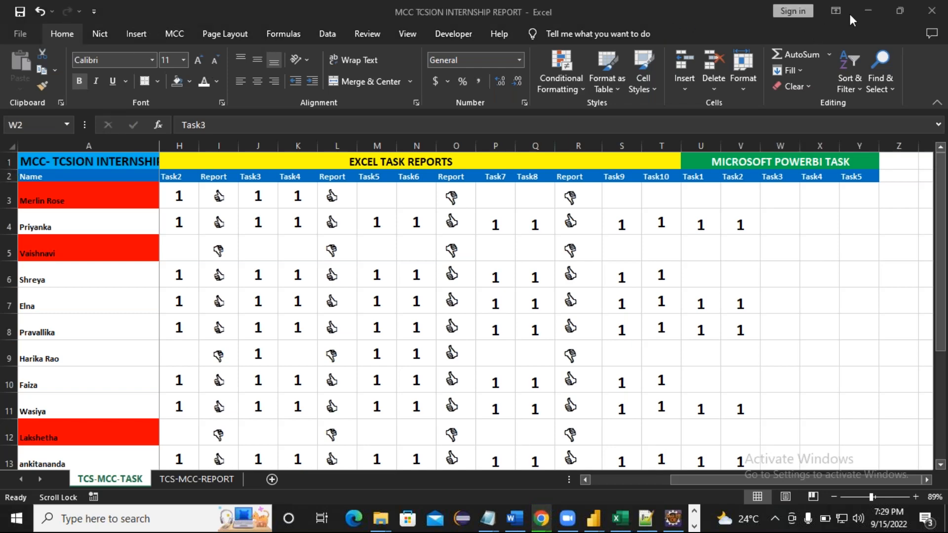
# - Minimize the Excel and File Explorer windows and switch to the Task4a report in Power BI Desktop
pyautogui.click(870, 11)
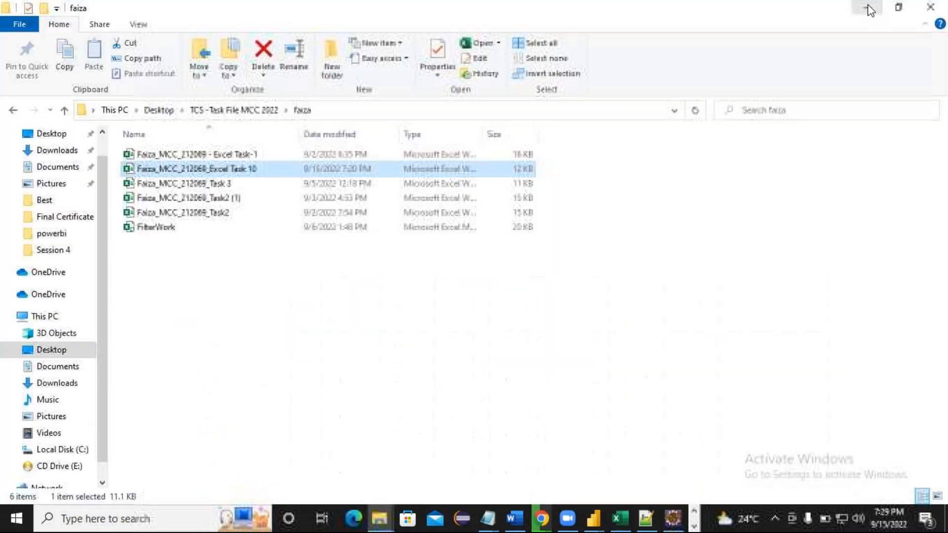
pyautogui.click(865, 8)
pyautogui.click(864, 10)
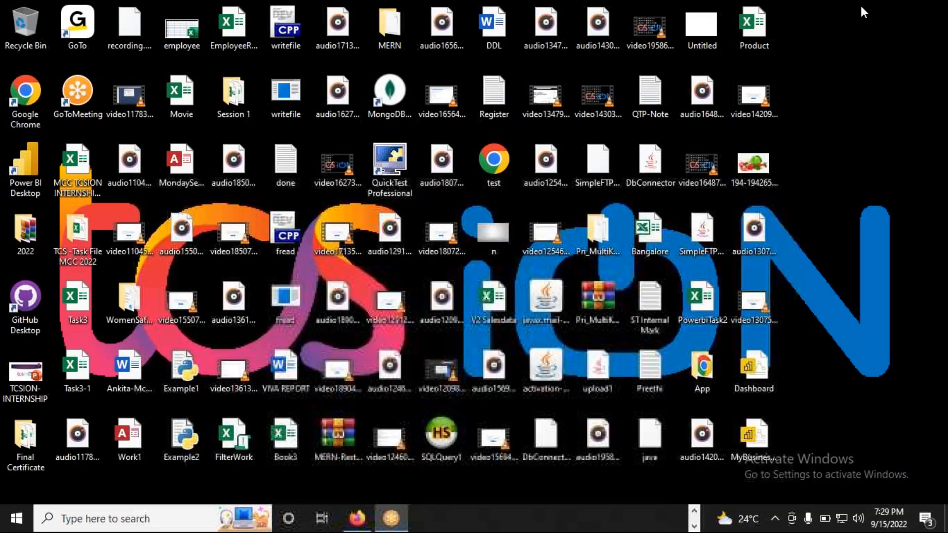
pyautogui.click(694, 515)
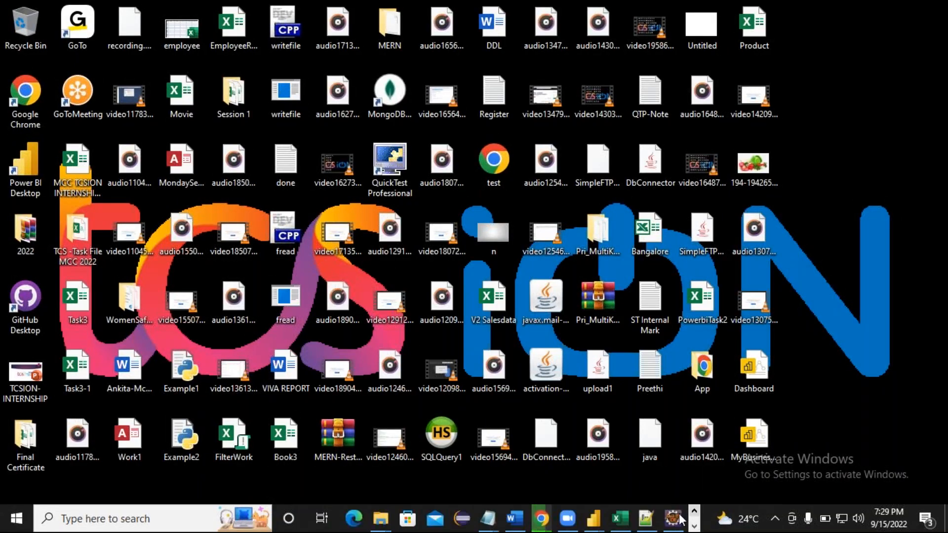
pyautogui.moveTo(594, 520)
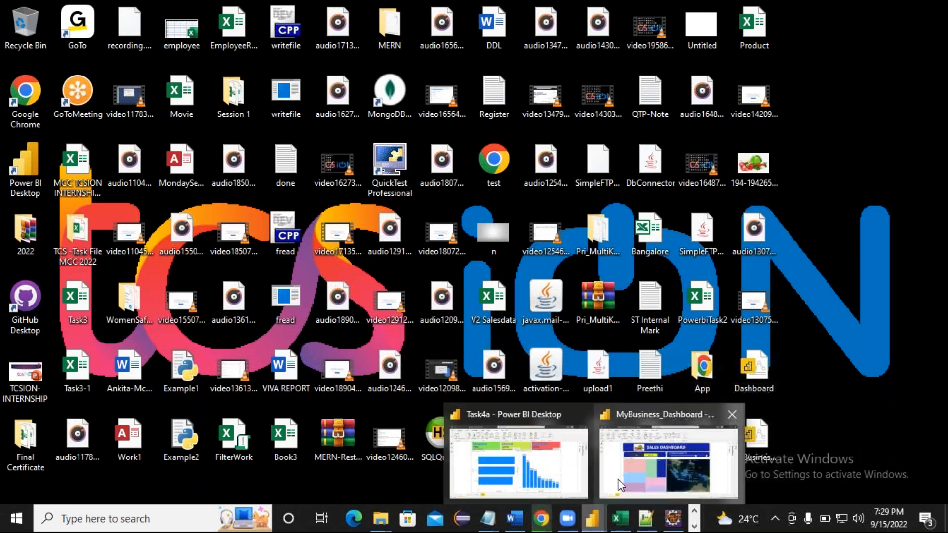
pyautogui.click(540, 464)
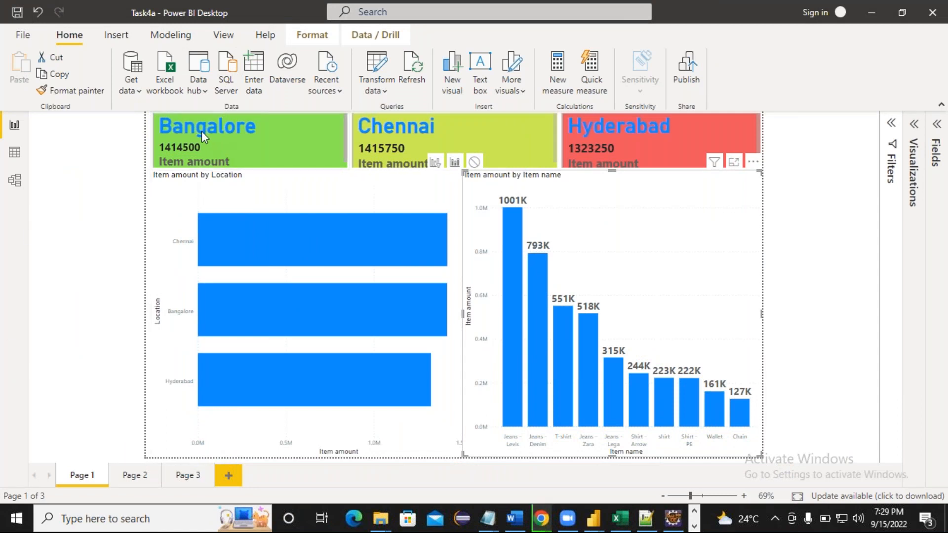
# - Examine the Item amount by Item name chart in focus mode and the fruit and vegetable charts on Page 2
pyautogui.moveTo(229, 143)
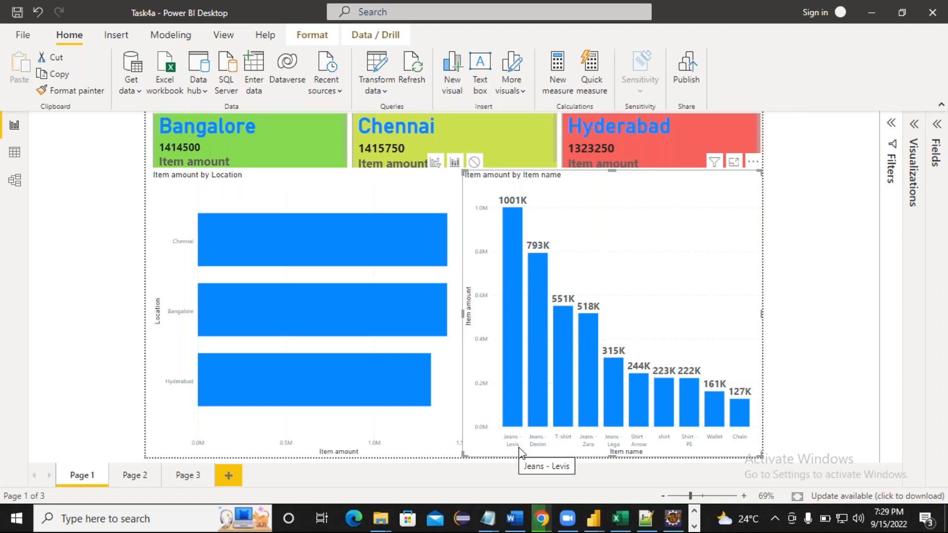
pyautogui.click(734, 164)
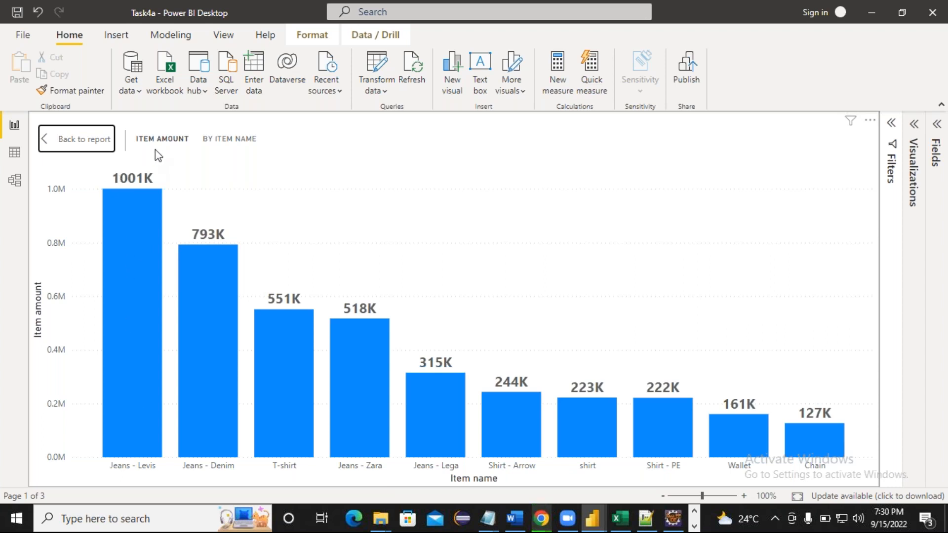
pyautogui.click(78, 140)
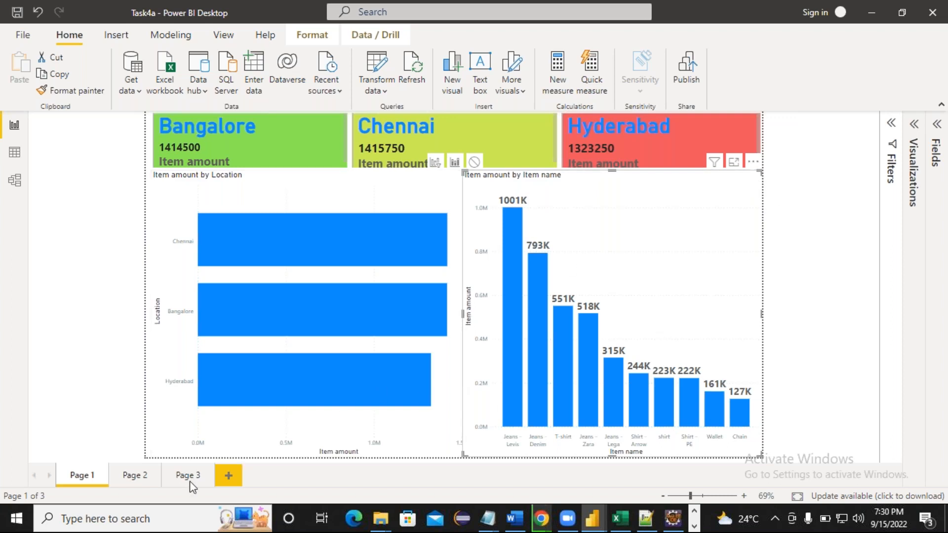
pyautogui.click(126, 474)
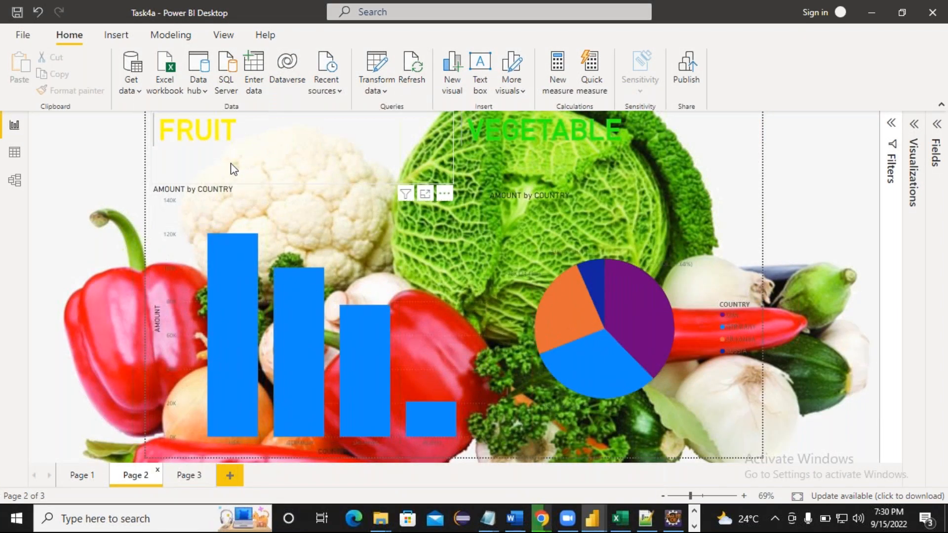
pyautogui.click(285, 164)
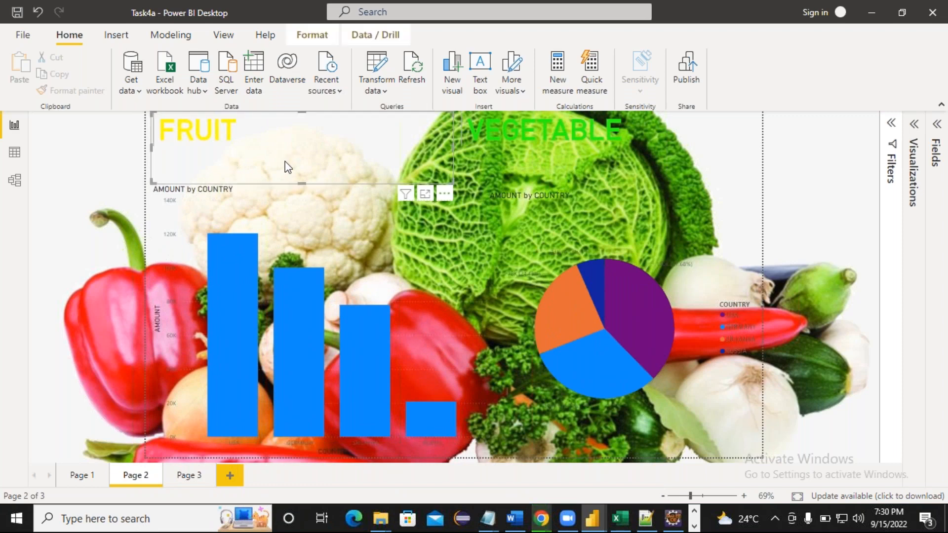
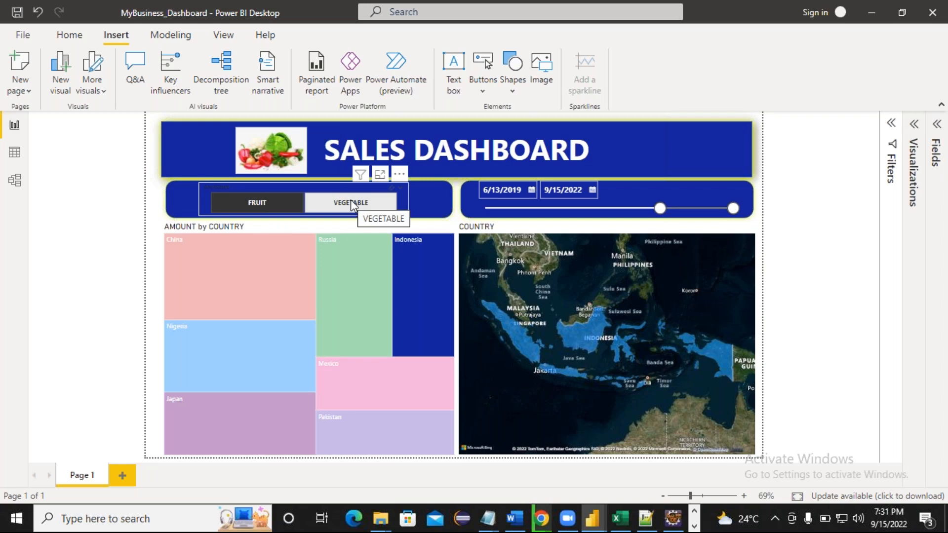
# - Filter the MyBusiness_Dashboard sales report to FRUIT and focus the country map on Indonesia and on Brazil through the treemap
pyautogui.click(351, 200)
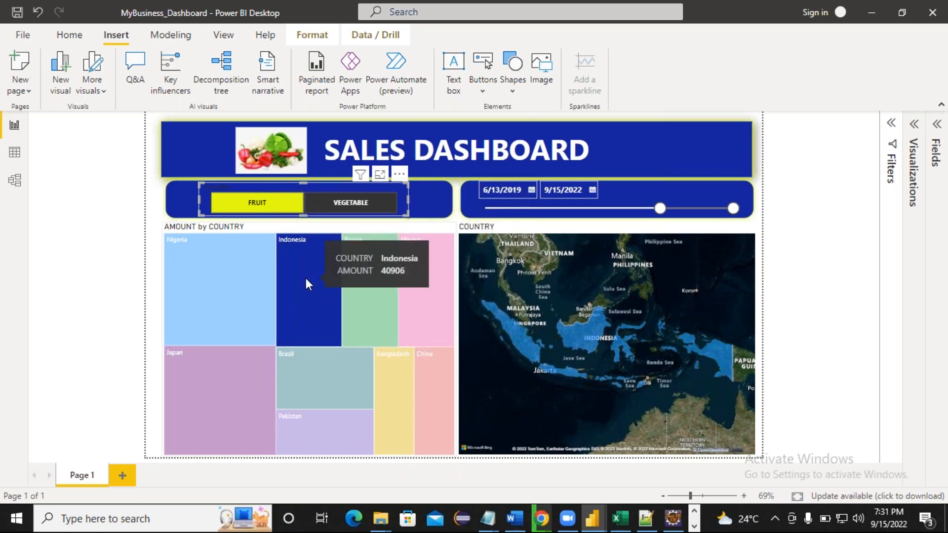
pyautogui.click(306, 278)
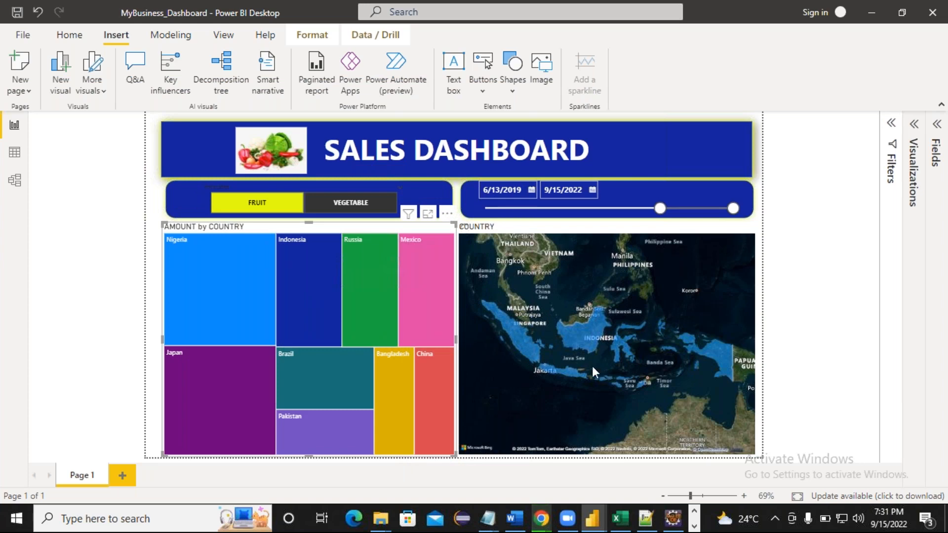
pyautogui.click(603, 338)
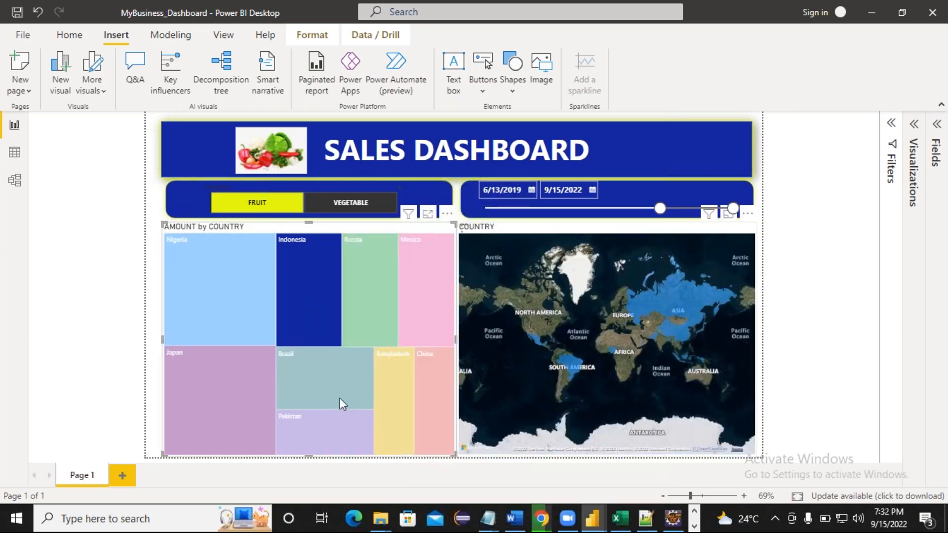
pyautogui.moveTo(313, 379)
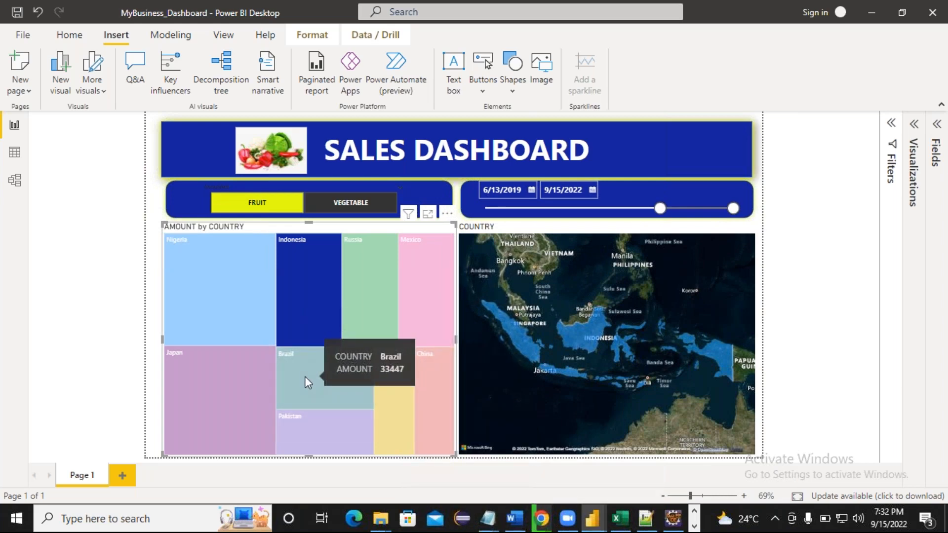
pyautogui.click(304, 377)
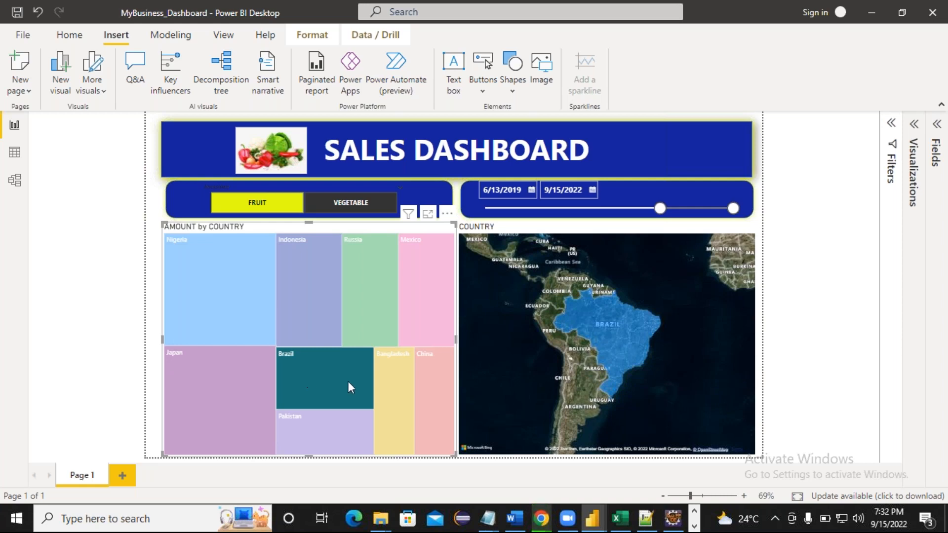
# - Focus the country map on Bangladesh, Russia, Nigeria and Japan in turn through the AMOUNT by COUNTRY treemap
pyautogui.click(405, 406)
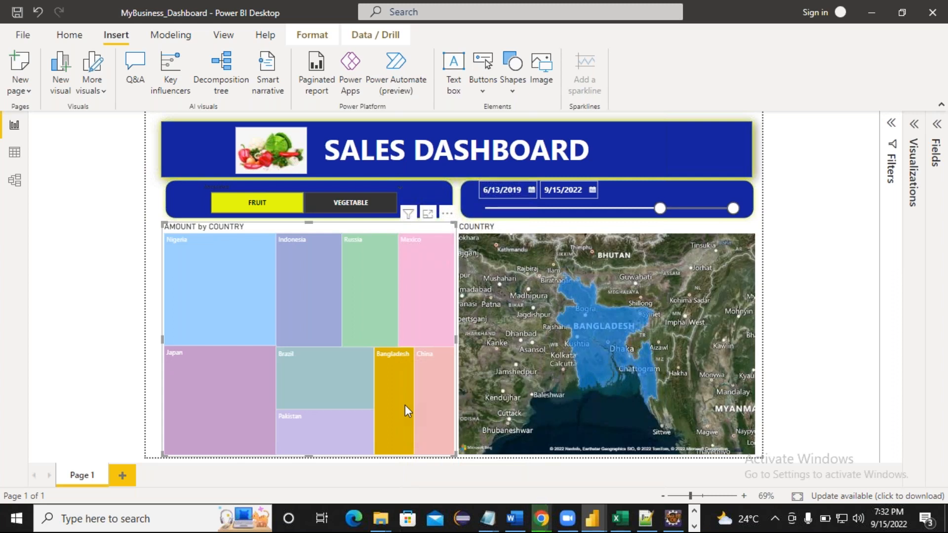
pyautogui.click(365, 280)
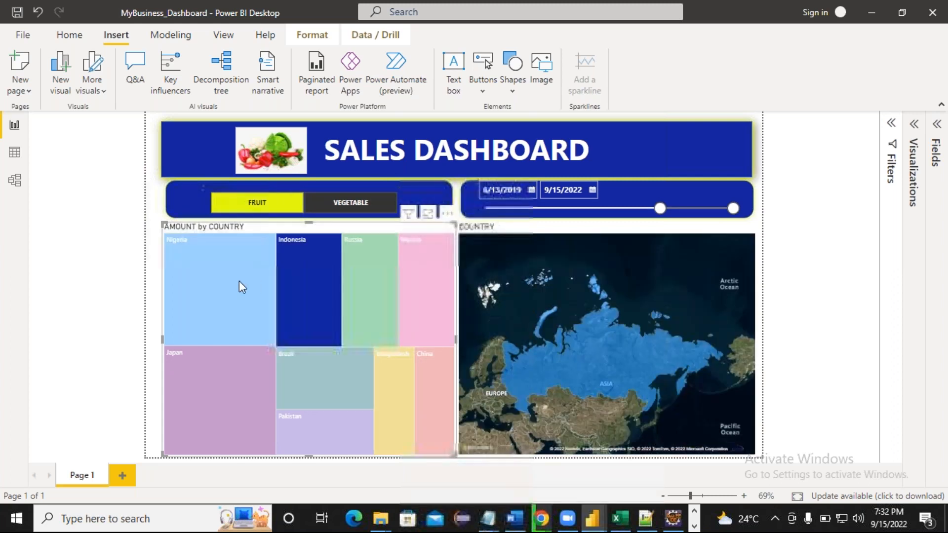
pyautogui.click(239, 282)
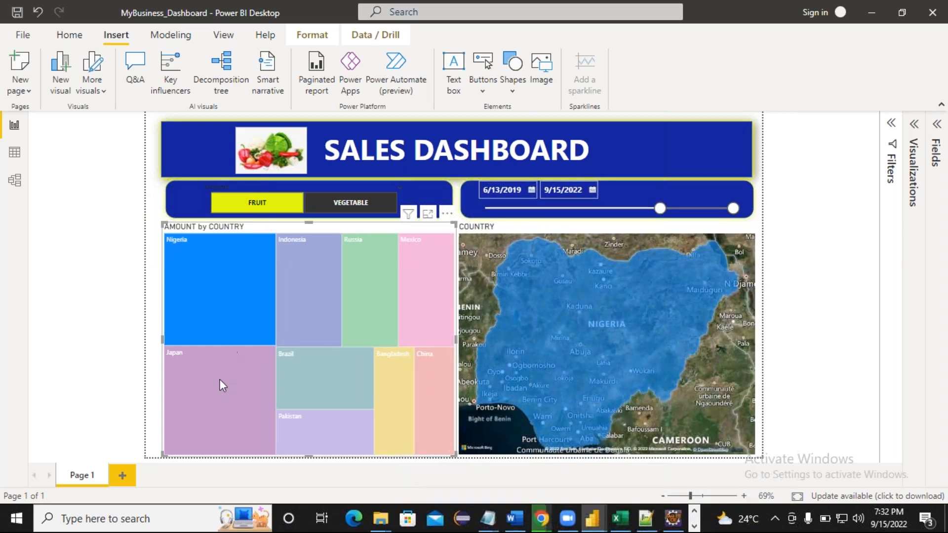
pyautogui.click(216, 396)
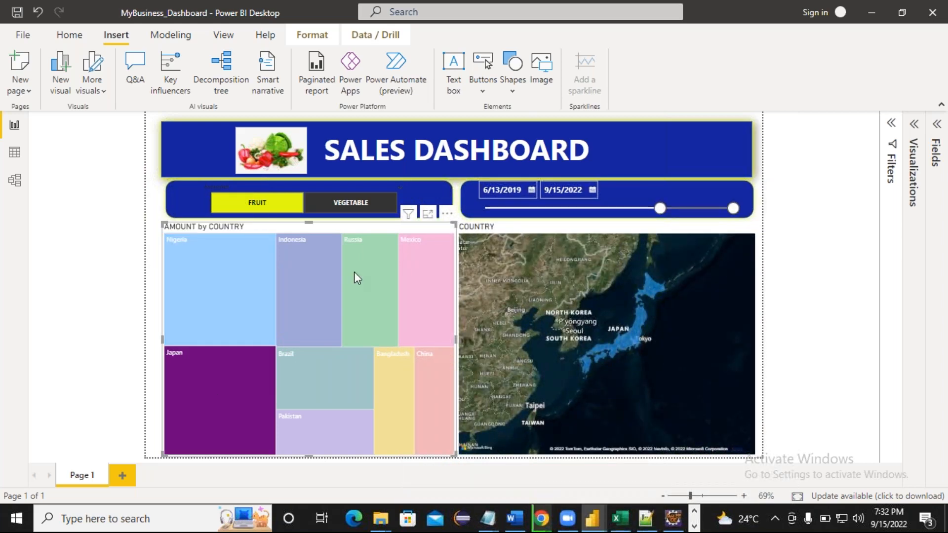
# - Set the date slicer's start to 7/6/2019, try an end date of 7/5/2020, and return the end to 9/15/2022
pyautogui.moveTo(660, 208)
pyautogui.mouseDown()
pyautogui.moveTo(576, 208)
pyautogui.moveTo(662, 209)
pyautogui.mouseUp()
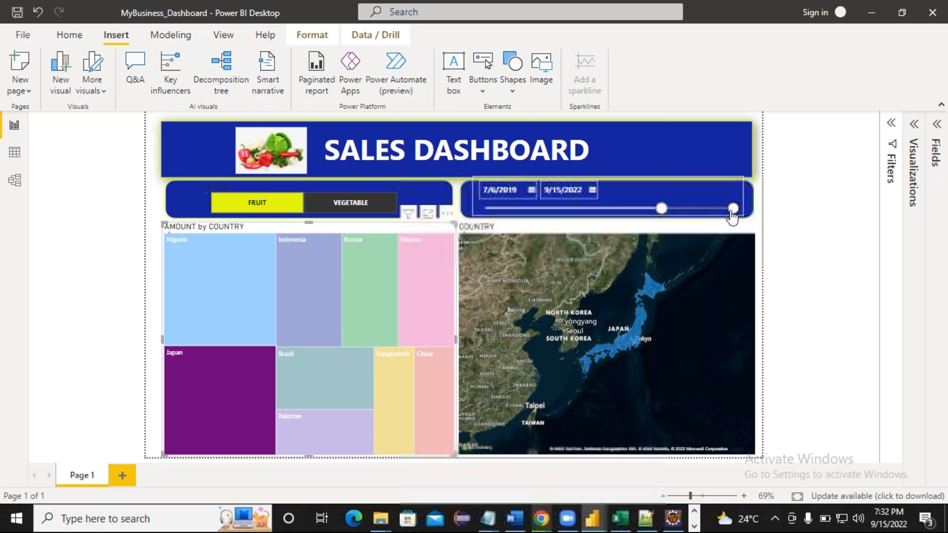
pyautogui.moveTo(733, 209); pyautogui.dragTo(683, 209)
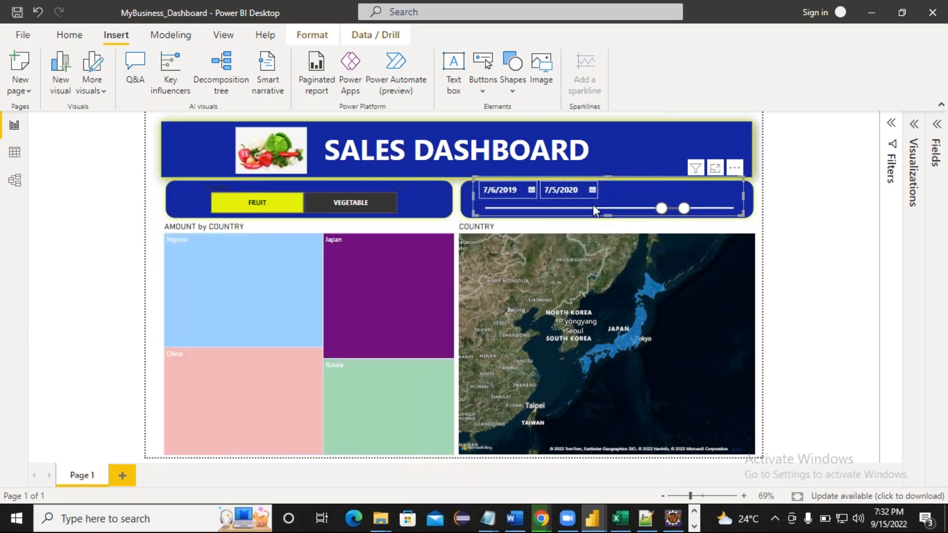
pyautogui.moveTo(686, 212); pyautogui.dragTo(733, 209)
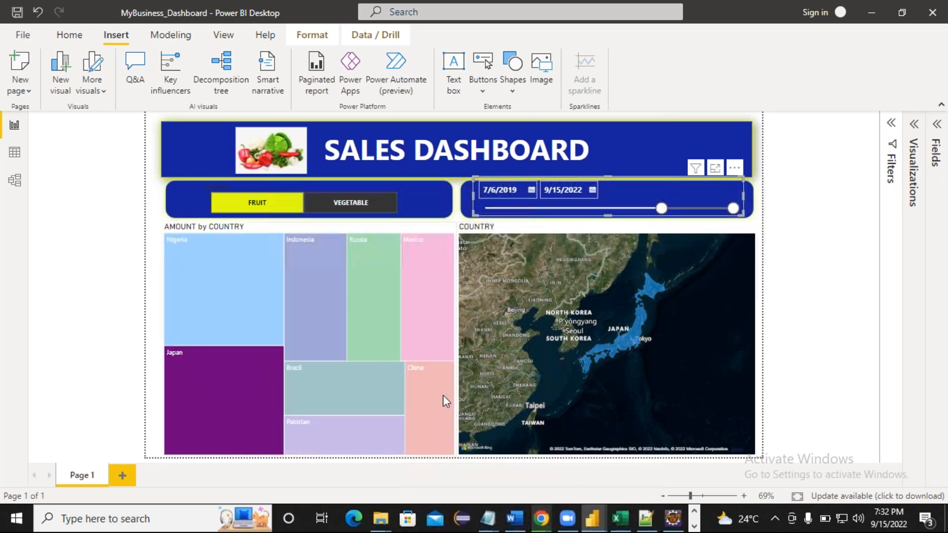
pyautogui.moveTo(376, 322)
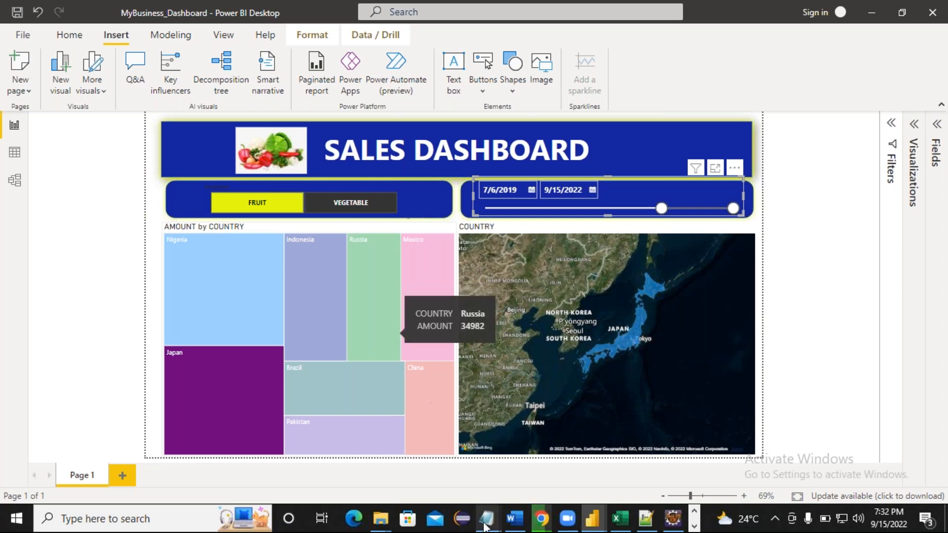
# - Switch to the Task4a report, review Page 1 and Page 2, and expand the Visualizations pane on Page 1
pyautogui.moveTo(593, 519)
pyautogui.click(553, 475)
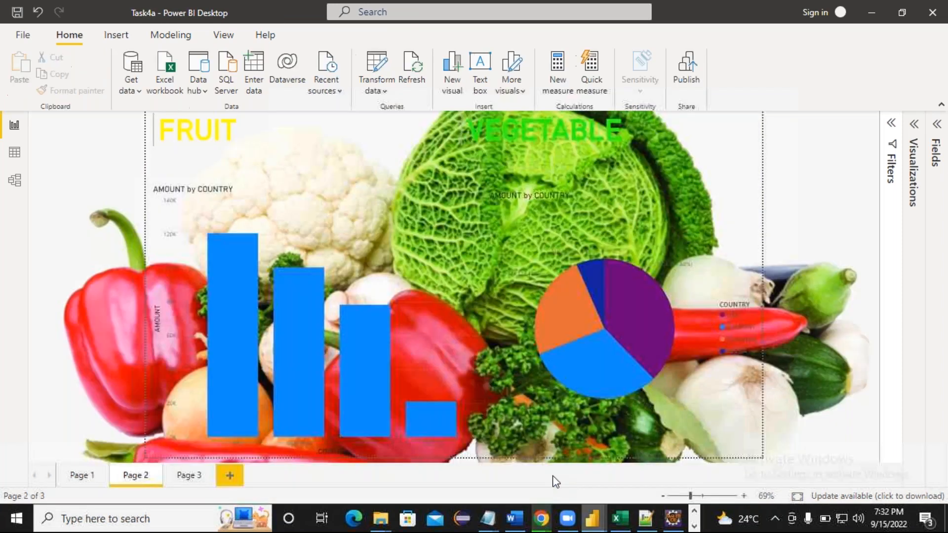
pyautogui.click(85, 479)
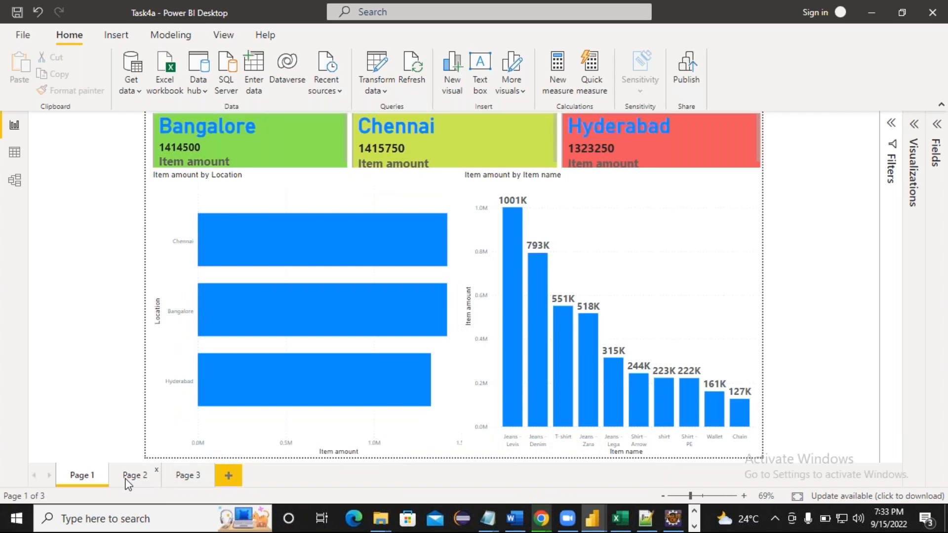
pyautogui.click(128, 477)
pyautogui.click(80, 477)
pyautogui.click(914, 191)
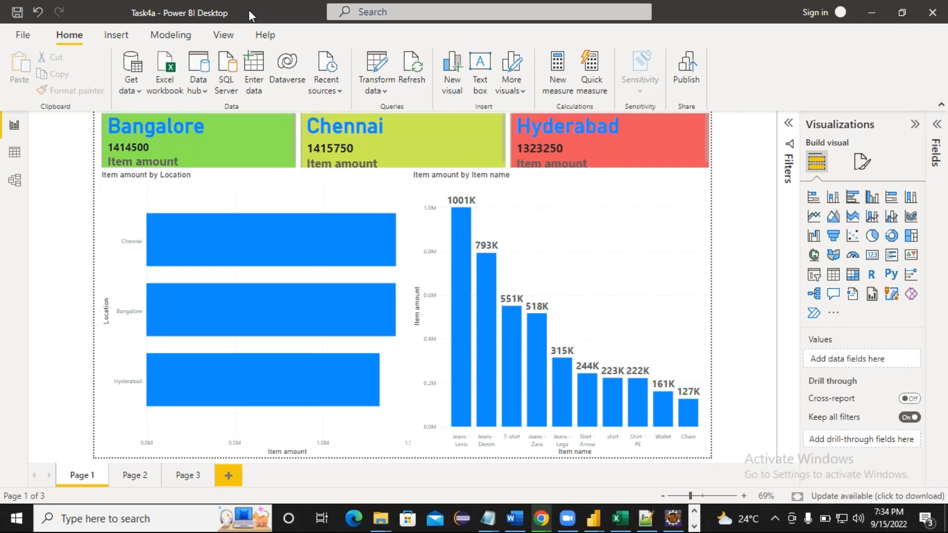
# - Close the Task4a report and save its changes
pyautogui.moveTo(248, 10); pyautogui.dragTo(234, 43)
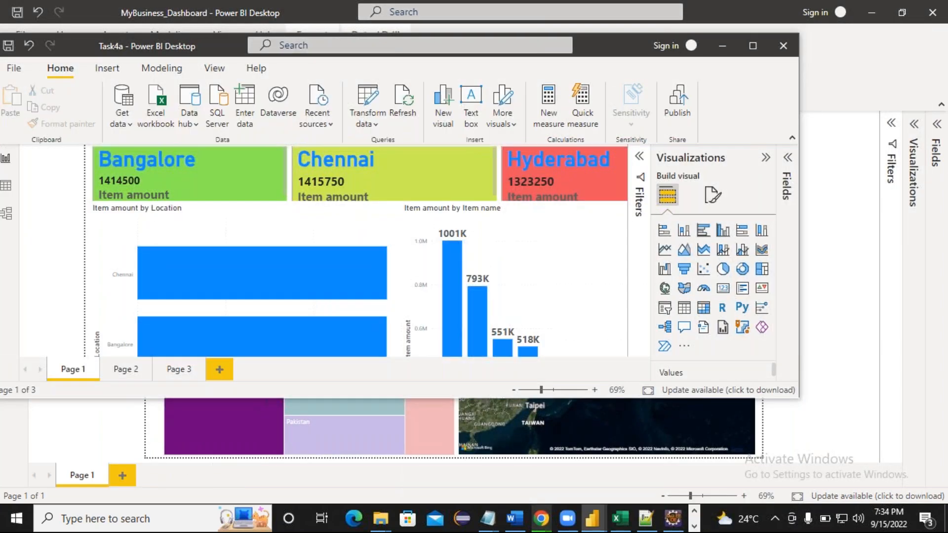
pyautogui.click(366, 45)
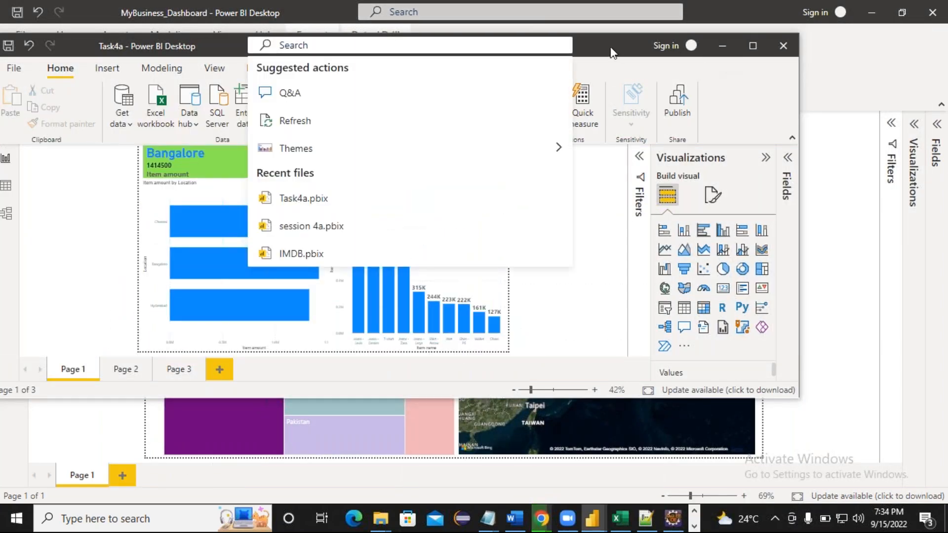
pyautogui.click(784, 44)
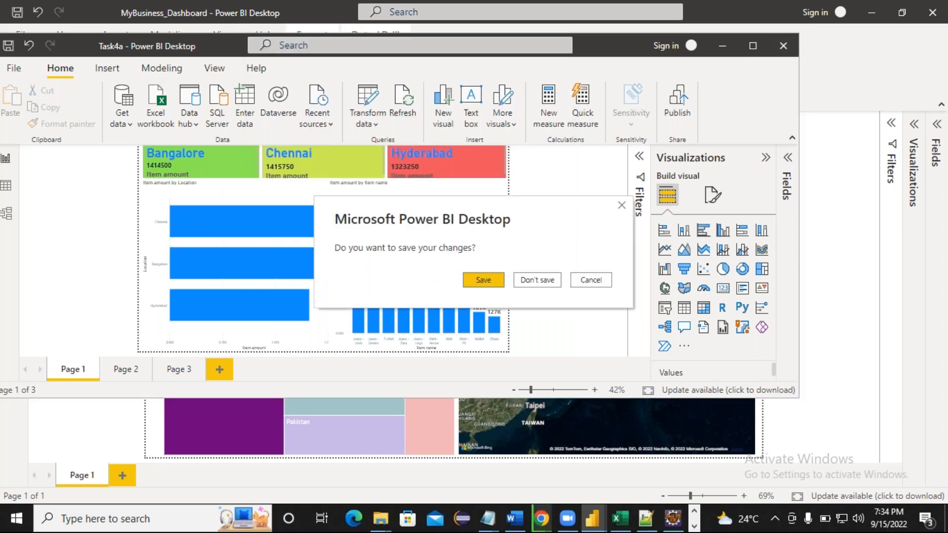
pyautogui.click(483, 277)
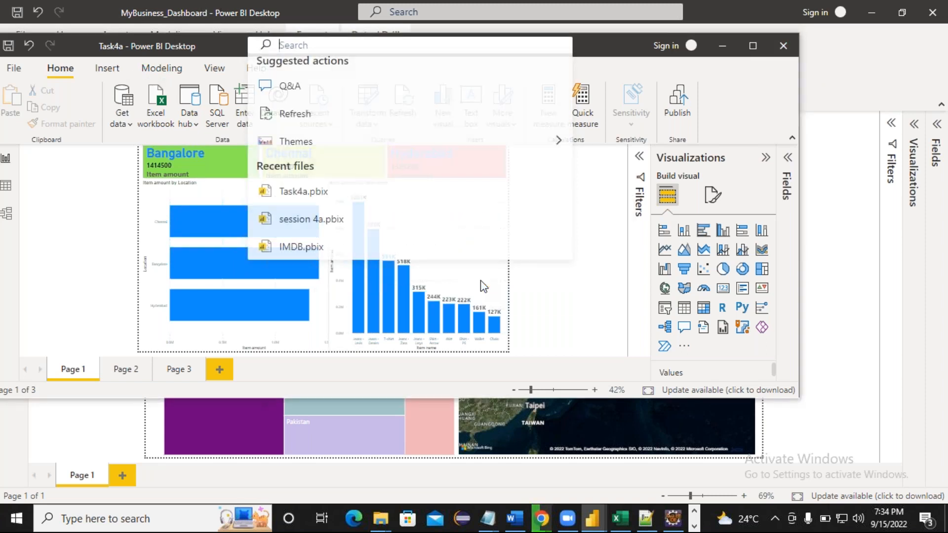
pyautogui.click(582, 141)
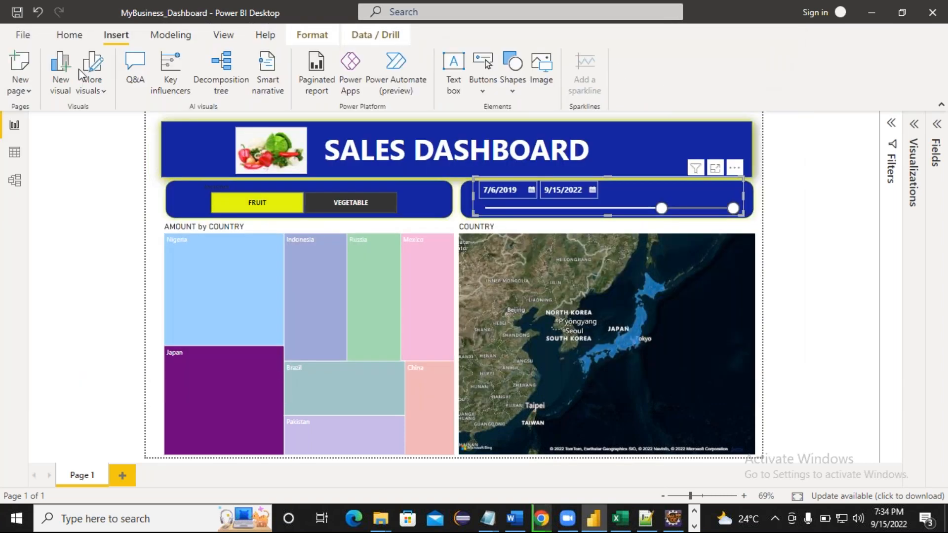
# - Close the MyBusiness_Dashboard report and save its changes
pyautogui.moveTo(218, 8); pyautogui.dragTo(132, 78)
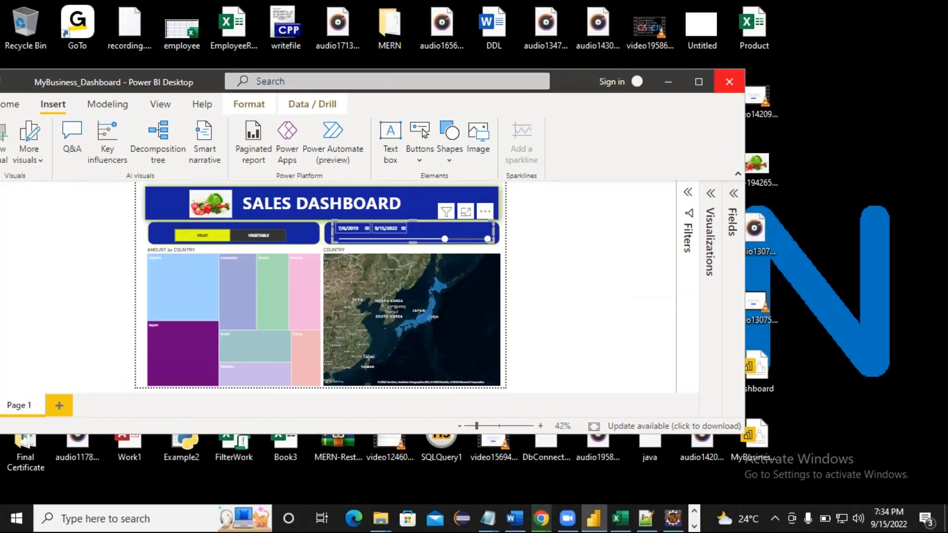
pyautogui.click(730, 82)
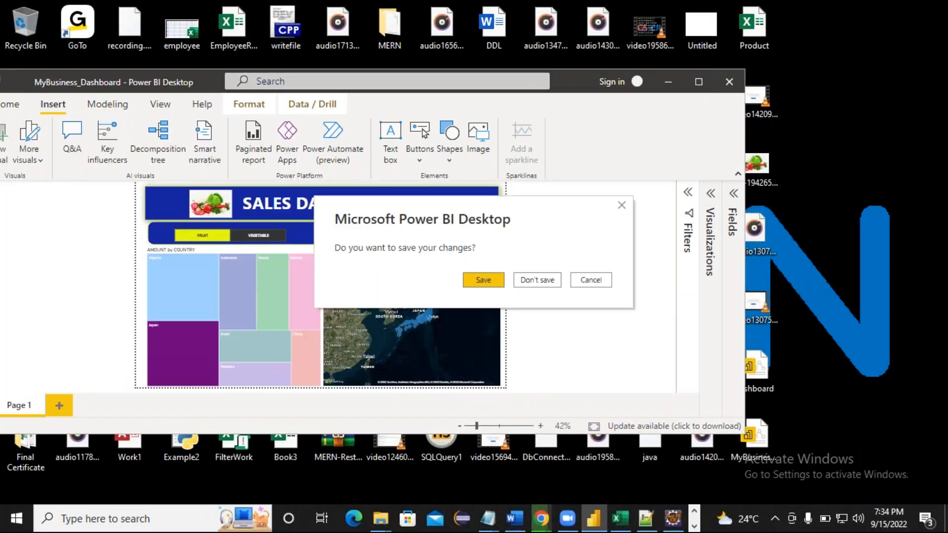
pyautogui.click(484, 275)
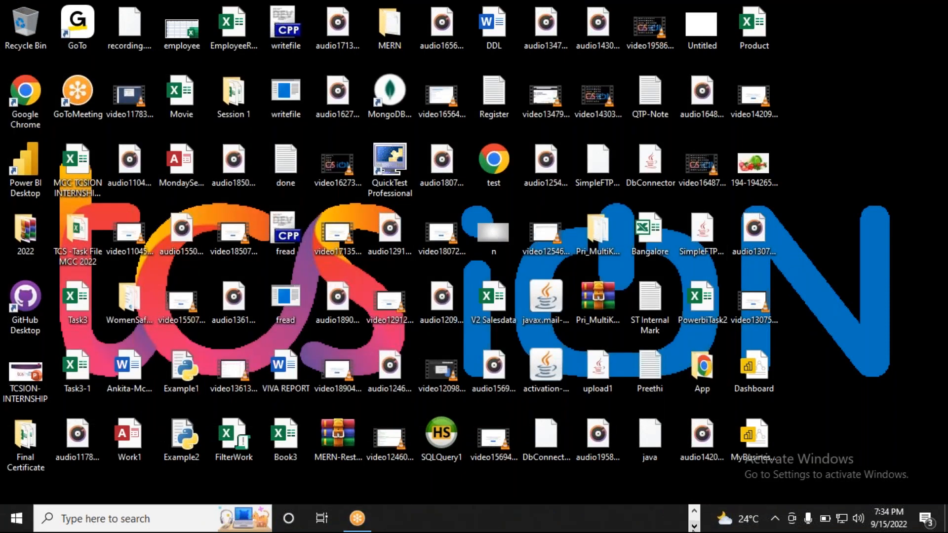
# - Bring up the Notepad++ window with test.html and close it
pyautogui.click(694, 527)
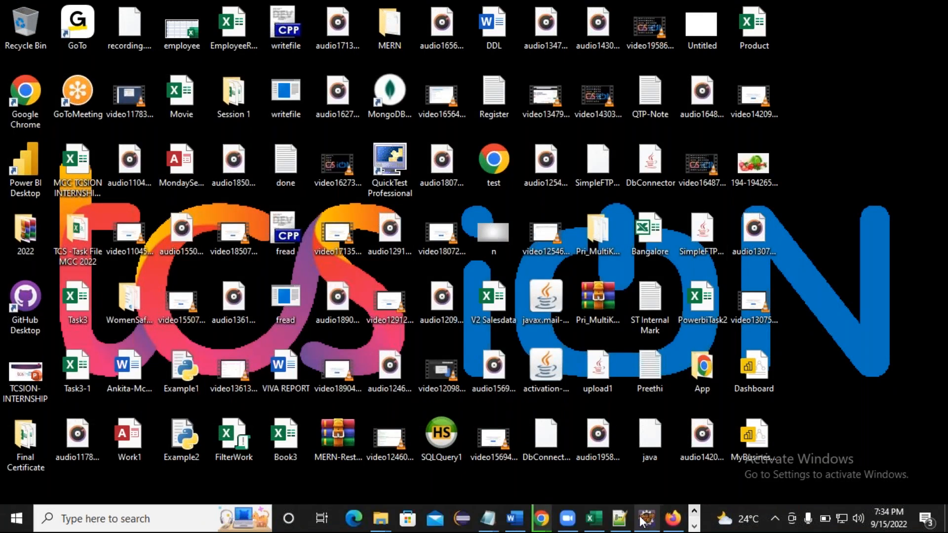
pyautogui.click(621, 520)
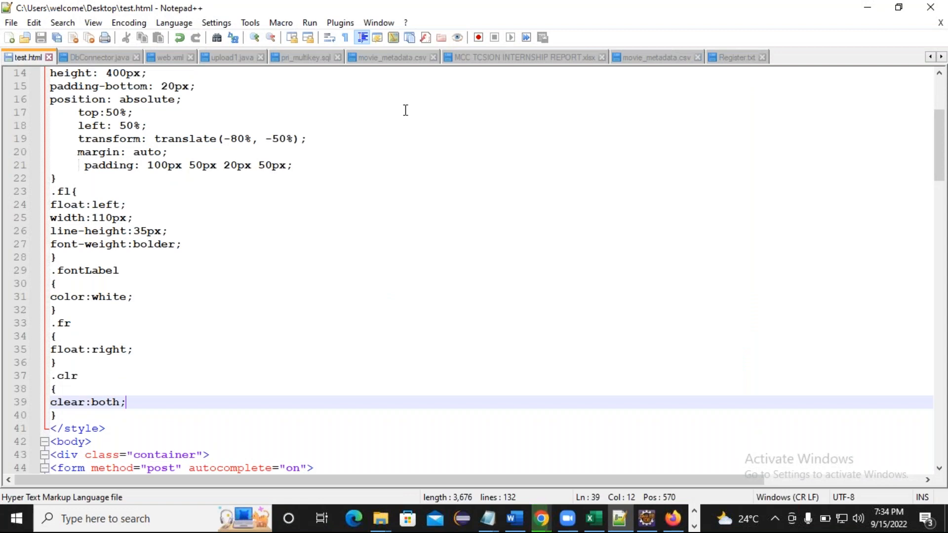
pyautogui.hotkey('alt', 'F4')
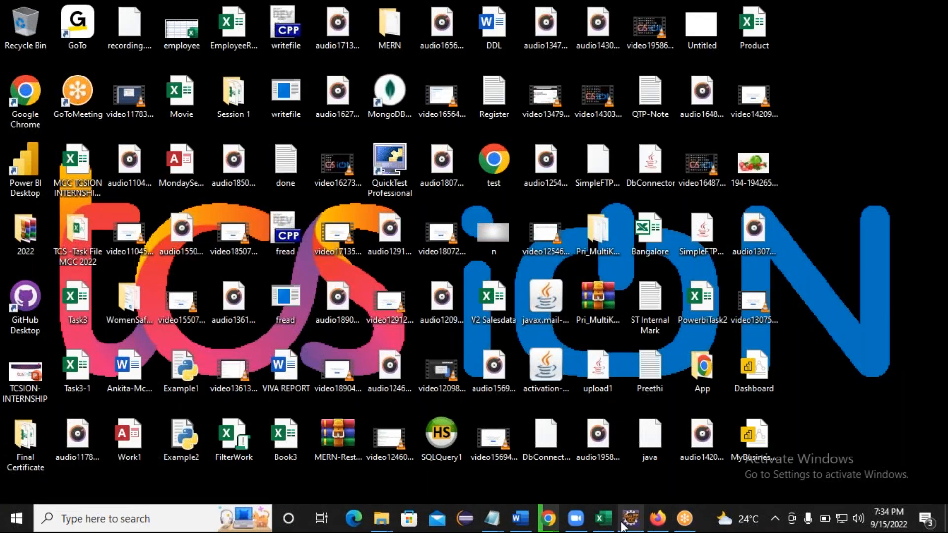
# - Switch to the MCC TCSION INTERNSHIP REPORT workbook in Excel and examine the Task1 to Task6 entries in row 9
pyautogui.click(609, 524)
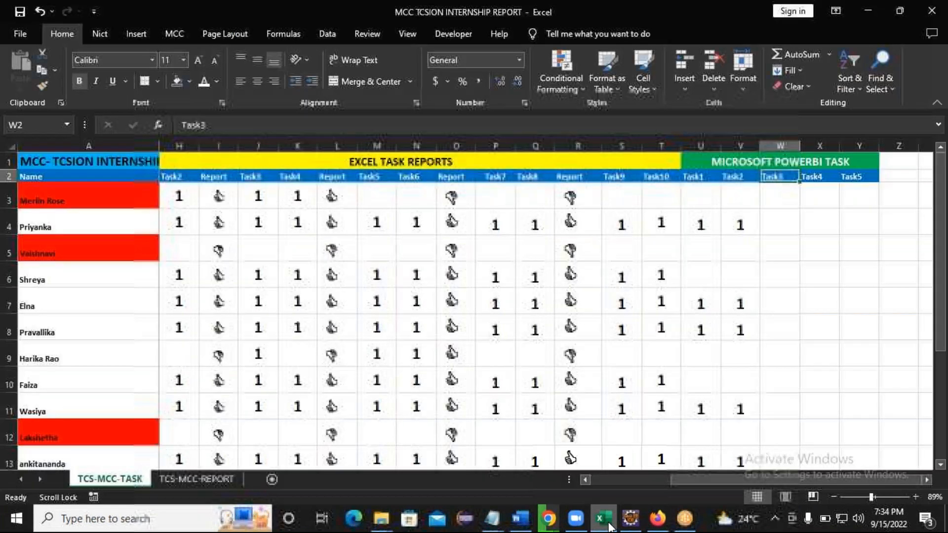
pyautogui.moveTo(703, 478); pyautogui.dragTo(637, 492)
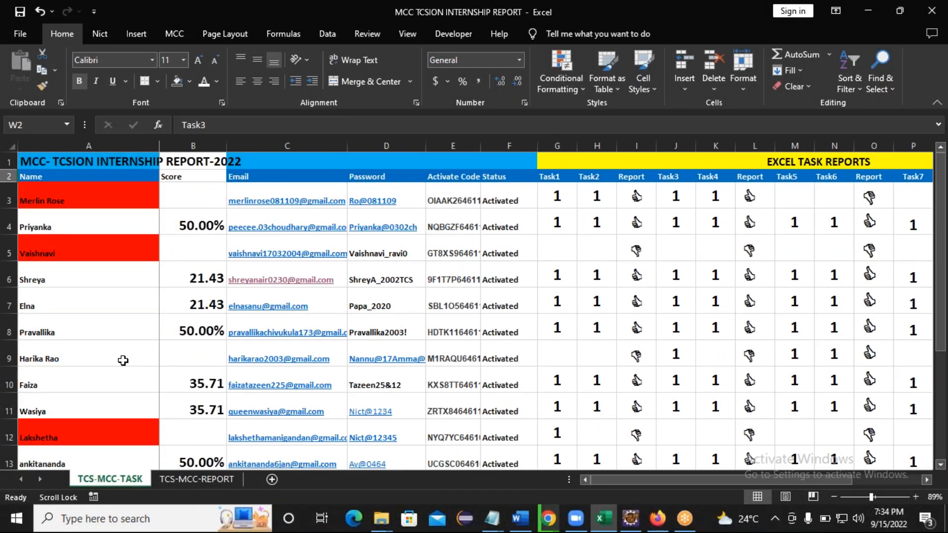
pyautogui.click(557, 363)
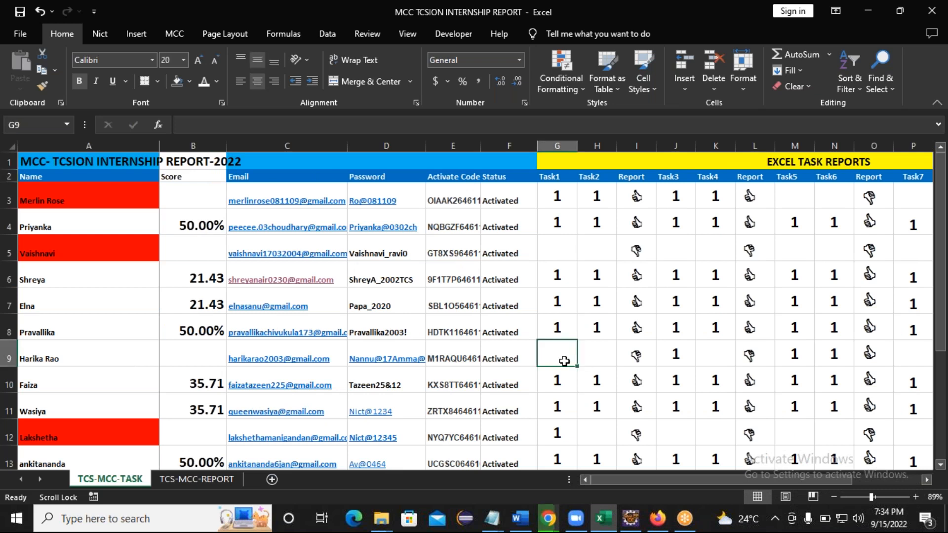
pyautogui.click(597, 359)
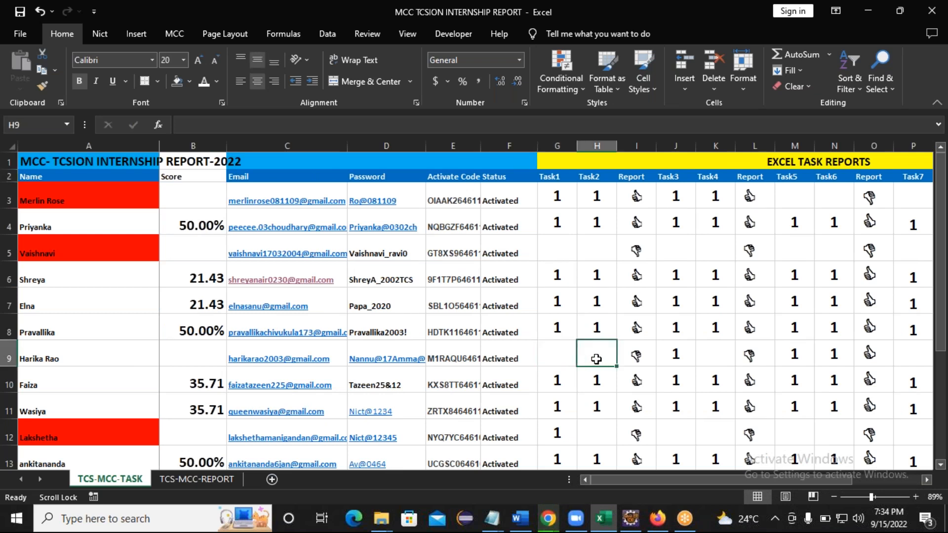
pyautogui.click(675, 357)
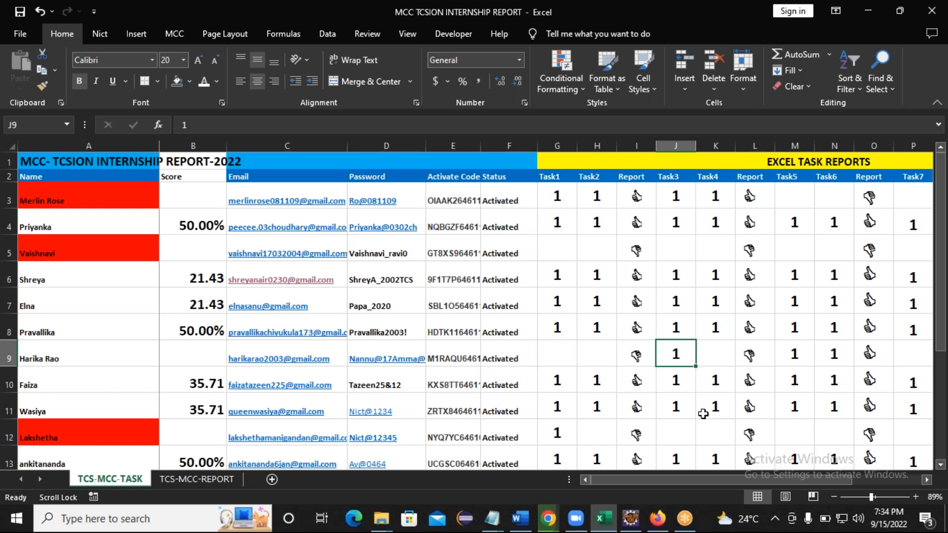
pyautogui.click(794, 354)
pyautogui.click(827, 356)
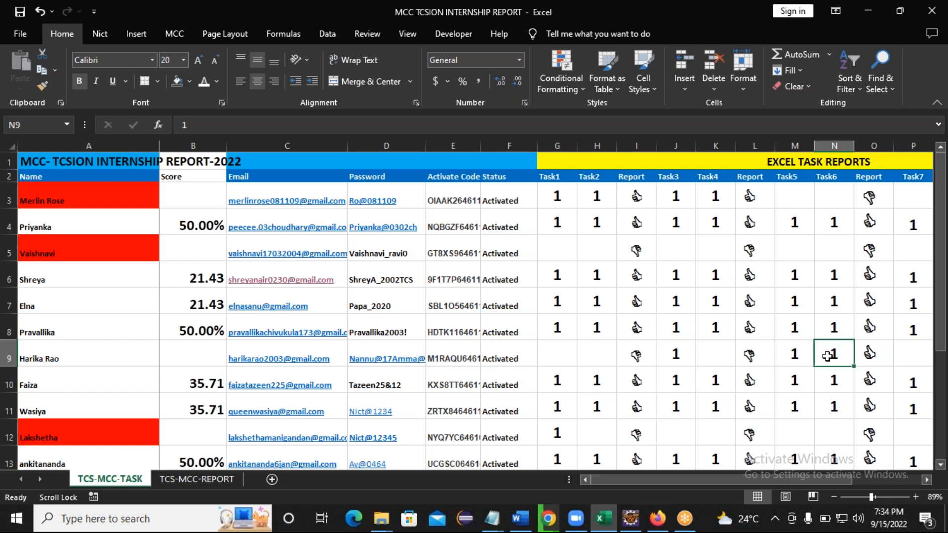
pyautogui.click(677, 356)
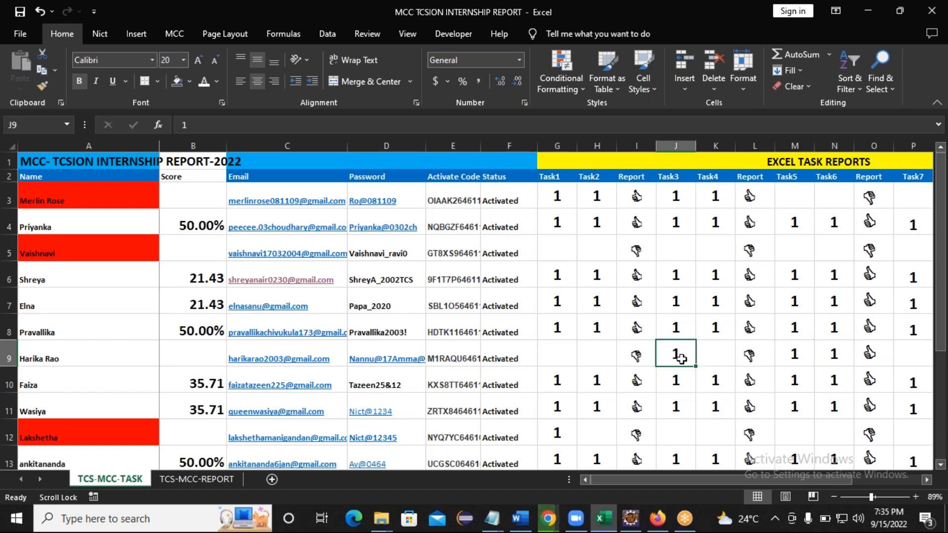
pyautogui.click(796, 356)
pyautogui.click(830, 356)
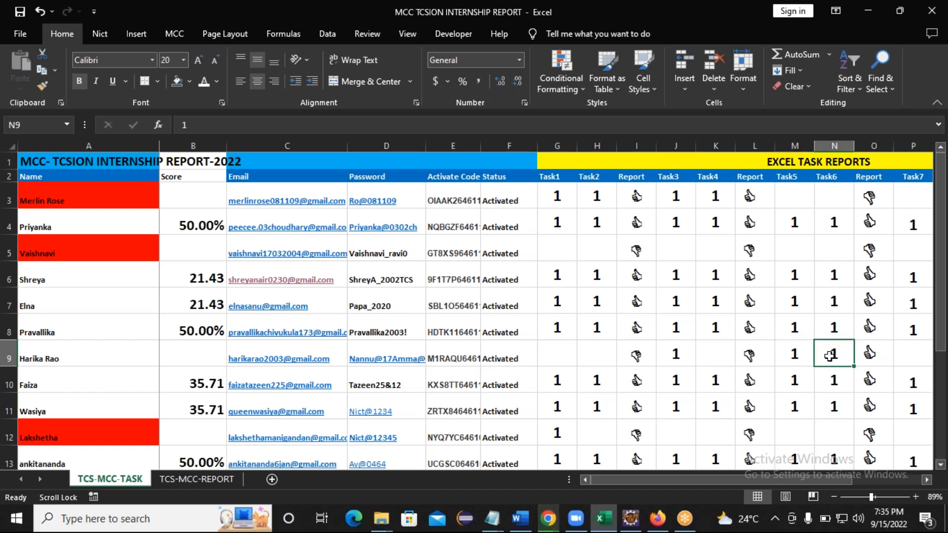
# - Examine the Score cells in rows 9, 3 and 5, the Task1 and Task2 entries in row 5, and row 3 from Task2 back to Name
pyautogui.click(192, 358)
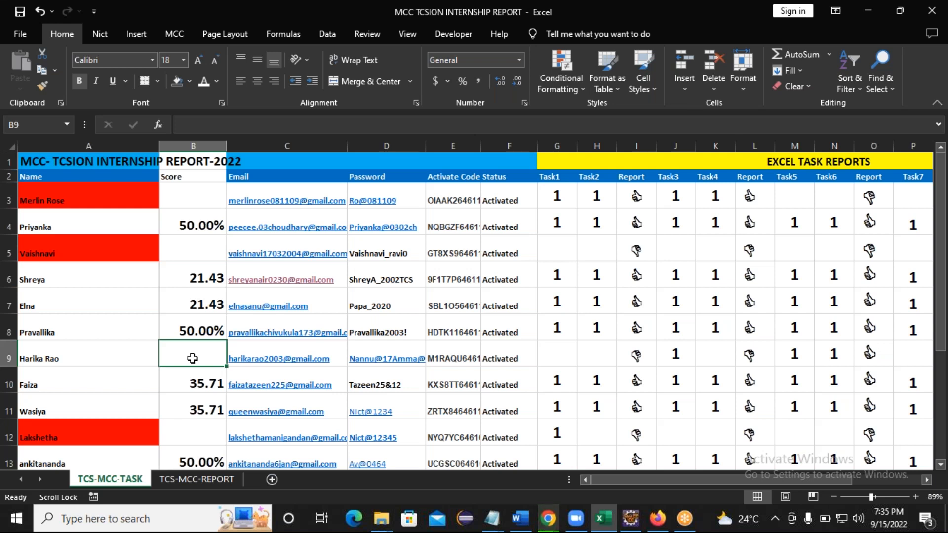
pyautogui.click(191, 199)
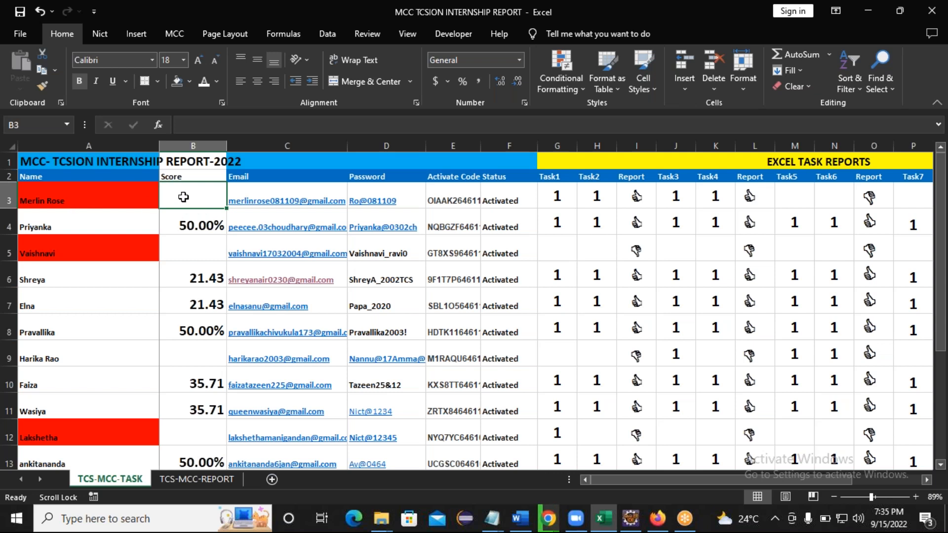
pyautogui.click(191, 247)
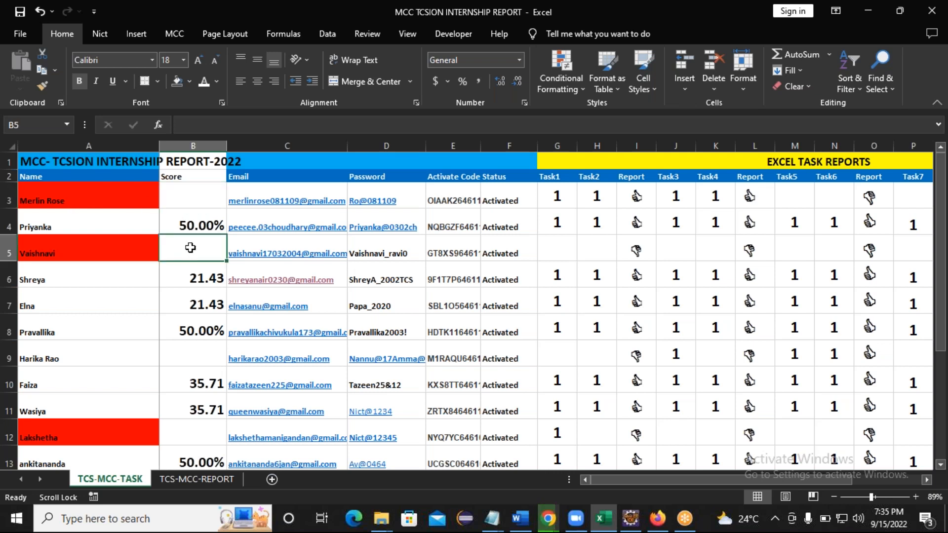
pyautogui.click(566, 253)
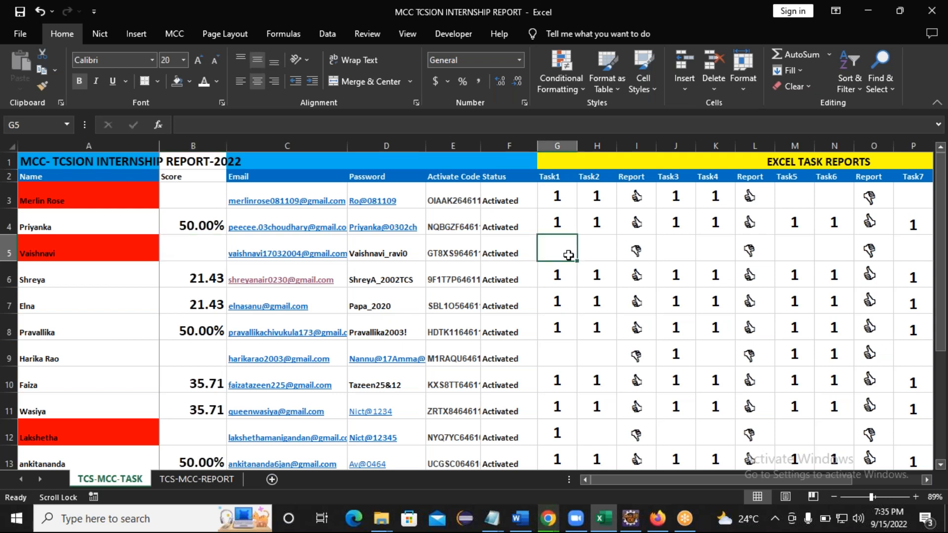
pyautogui.click(595, 252)
pyautogui.moveTo(593, 199); pyautogui.dragTo(380, 195)
pyautogui.moveTo(248, 187); pyautogui.dragTo(101, 196)
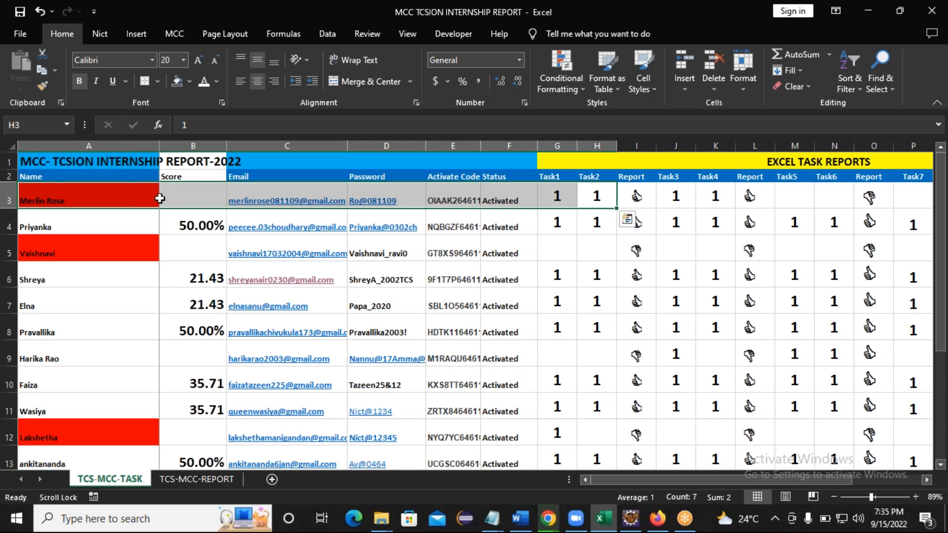
# - Examine the Score and Task1 to Task4 entries in row 3 and the Score and Task1 entries in row 12
pyautogui.click(179, 199)
pyautogui.click(564, 200)
pyautogui.click(601, 196)
pyautogui.click(664, 198)
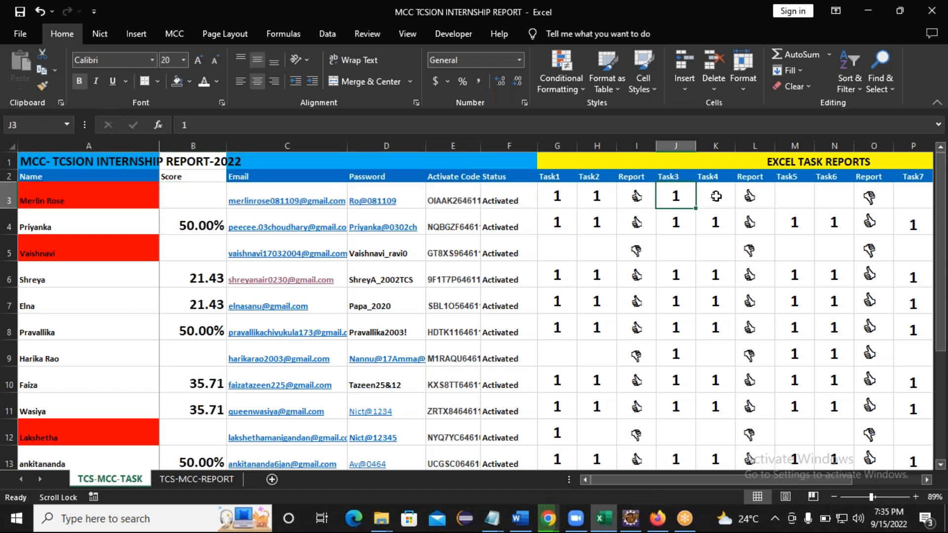
pyautogui.click(715, 196)
pyautogui.click(201, 196)
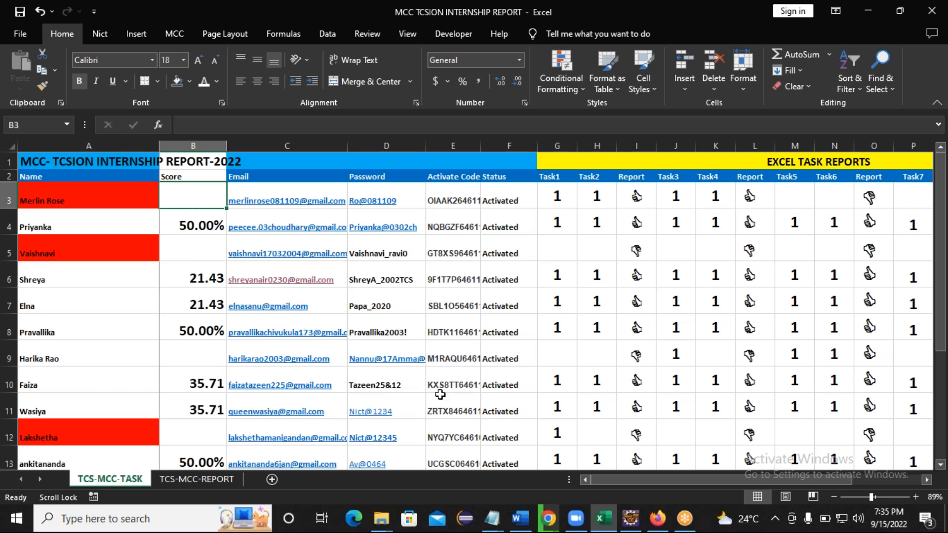
pyautogui.click(183, 438)
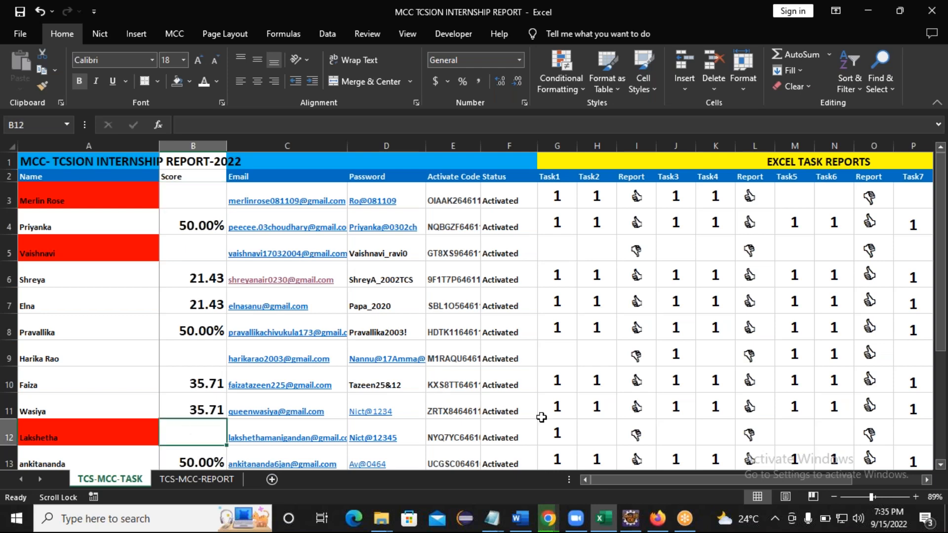
pyautogui.click(555, 423)
# - Examine the Name, Task1, Task2 and Score cells in row 16
pyautogui.moveTo(940, 296); pyautogui.dragTo(943, 394)
pyautogui.click(117, 374)
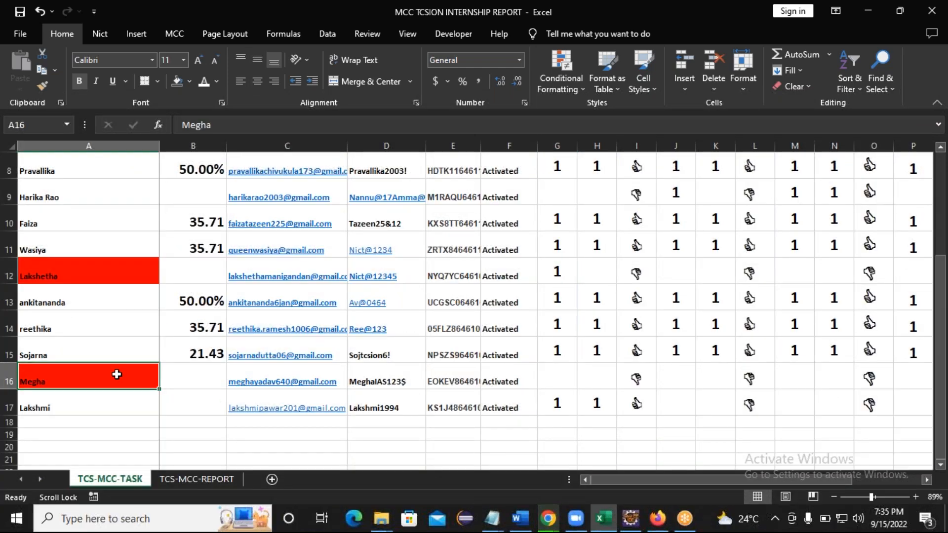
pyautogui.click(556, 375)
pyautogui.click(596, 375)
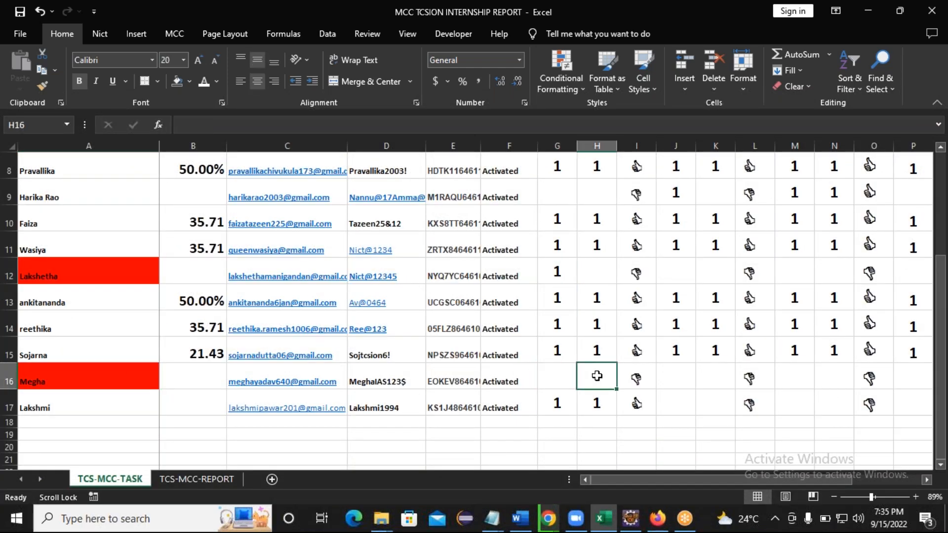
pyautogui.click(557, 376)
pyautogui.click(587, 377)
pyautogui.moveTo(565, 376); pyautogui.dragTo(586, 377)
pyautogui.click(561, 376)
pyautogui.click(594, 377)
pyautogui.click(193, 372)
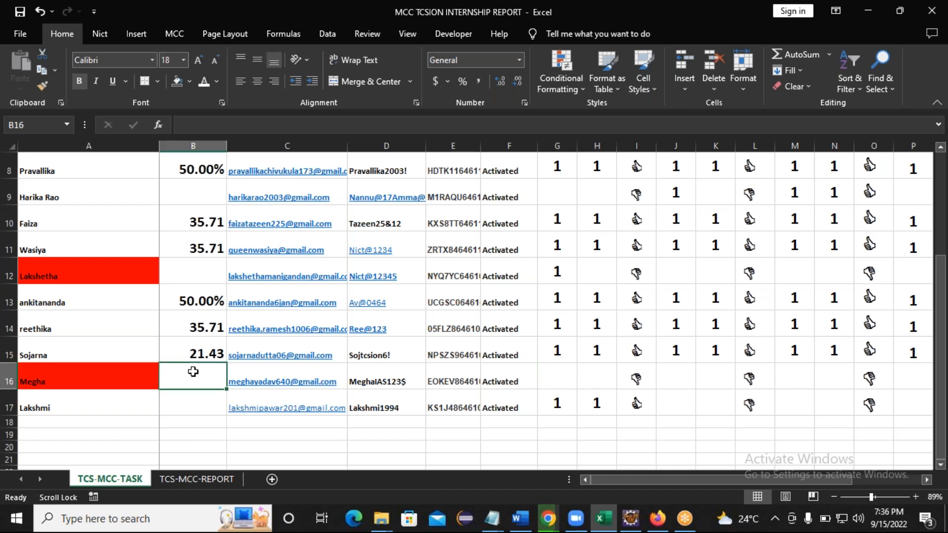
# - Examine the Score, Task1 and Task2 cells in row 17 and the Score in row 4
pyautogui.click(173, 402)
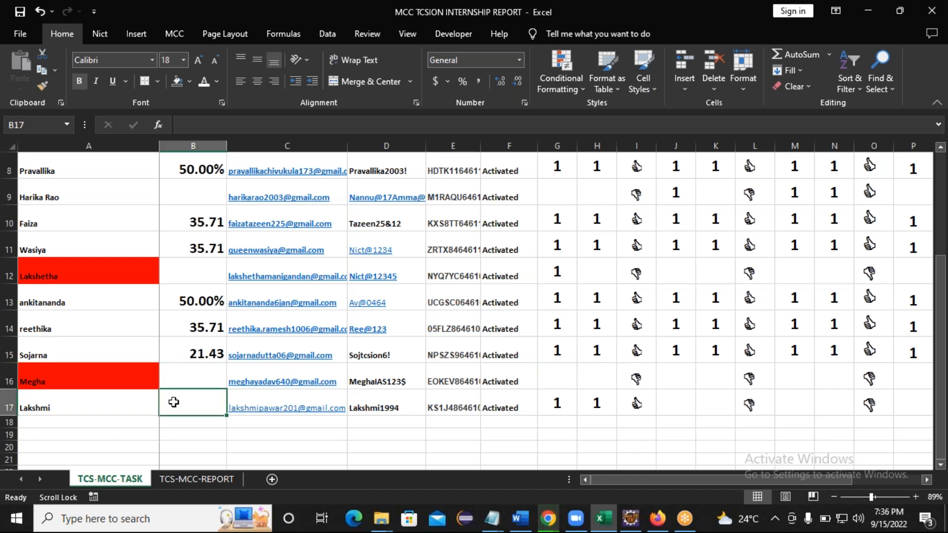
pyautogui.moveTo(554, 405); pyautogui.dragTo(598, 402)
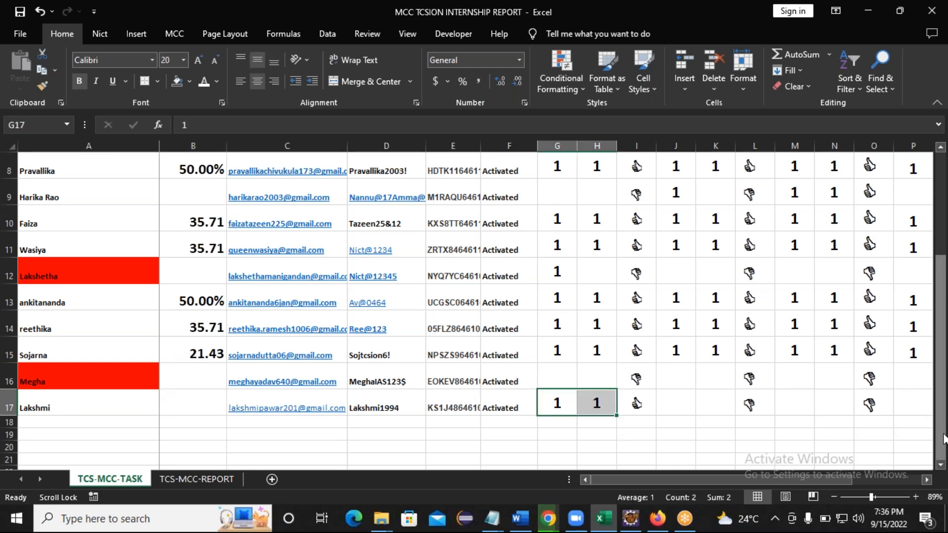
pyautogui.moveTo(943, 441)
pyautogui.mouseDown()
pyautogui.moveTo(930, 421)
pyautogui.moveTo(930, 435)
pyautogui.mouseUp()
pyautogui.click(182, 401)
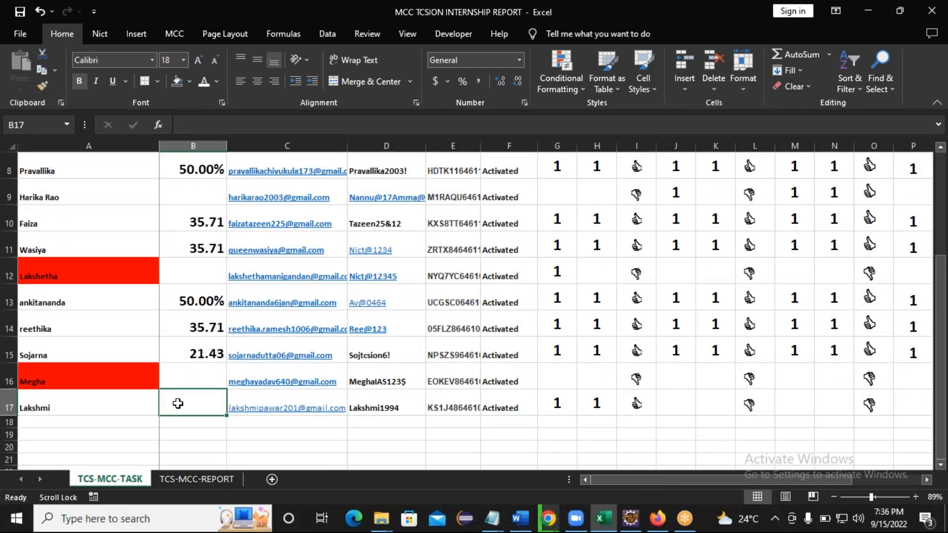
pyautogui.moveTo(941, 386); pyautogui.dragTo(943, 284)
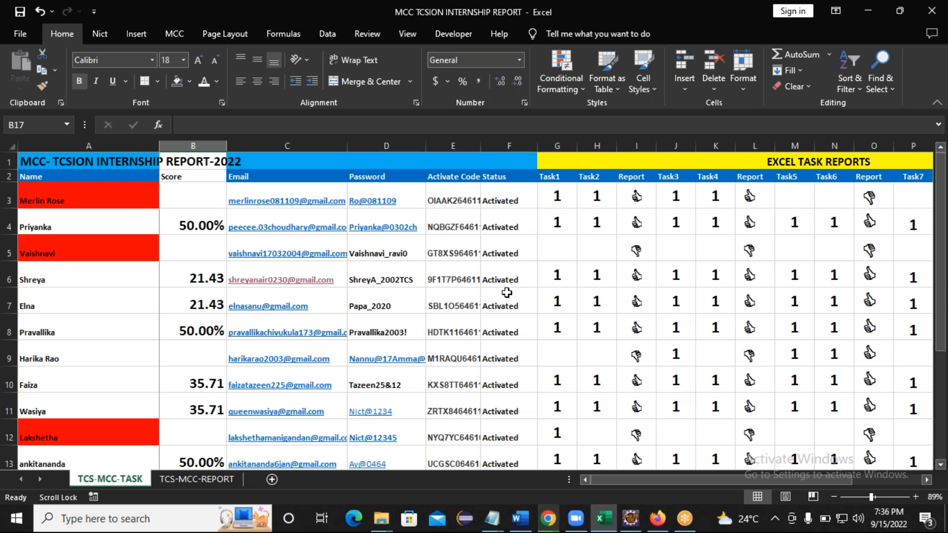
pyautogui.click(193, 221)
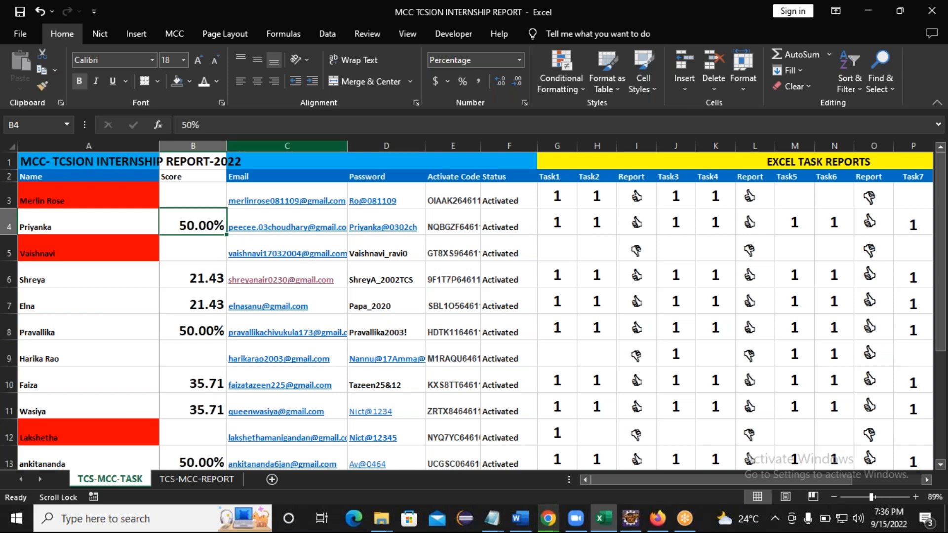
# - Minimize the MCC TCSION INTERNSHIP REPORT workbook to reveal the desktop
pyautogui.moveTo(238, 16); pyautogui.dragTo(184, 88)
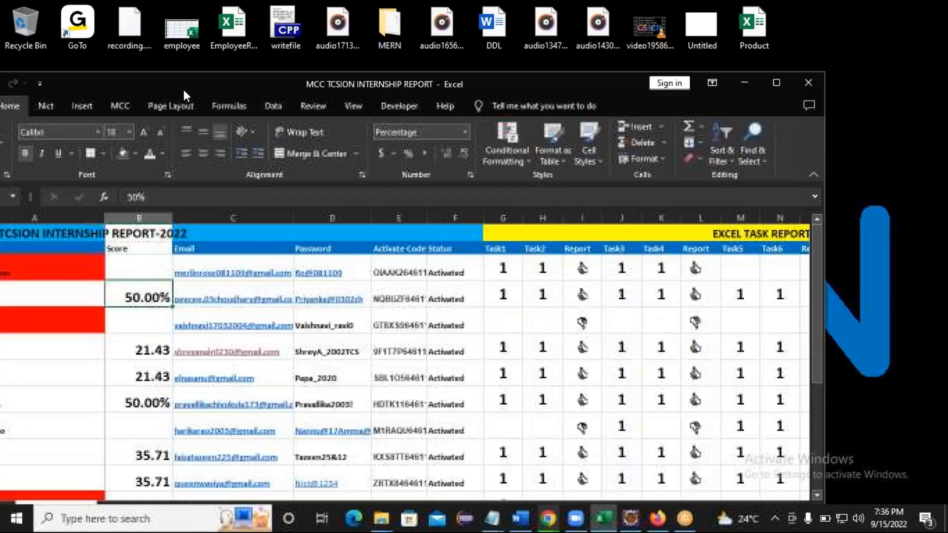
pyautogui.click(743, 84)
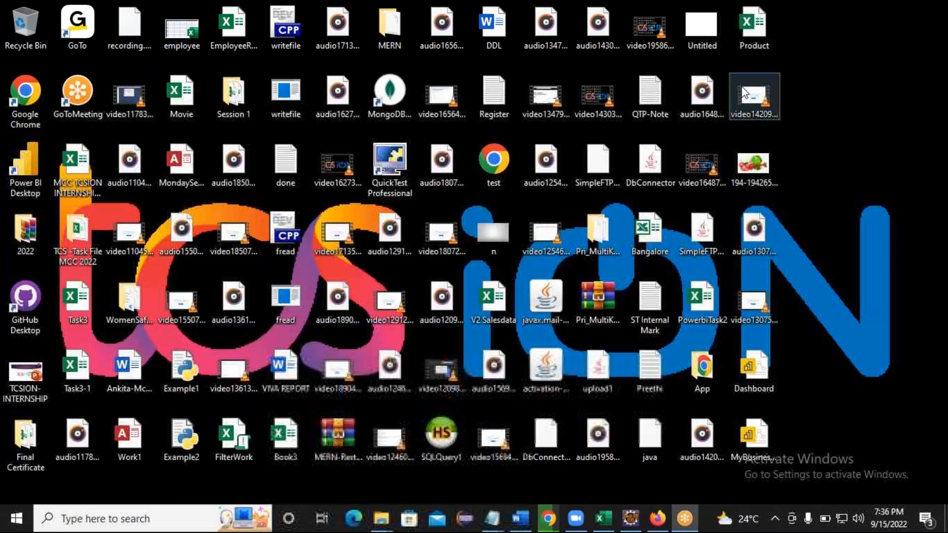
pyautogui.click(114, 528)
pyautogui.click(806, 231)
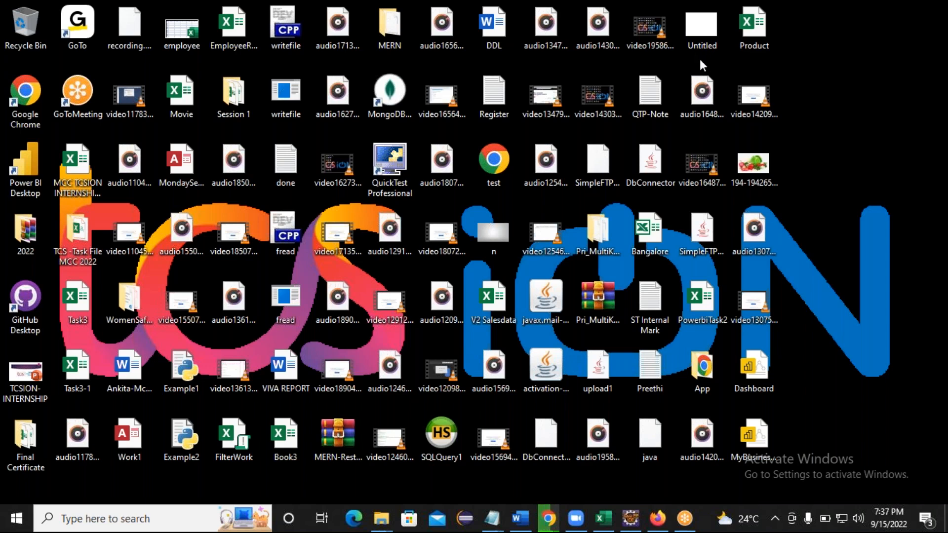
# - Move the Product file to an empty spot on the desktop, then open it in a maximized Excel window
pyautogui.moveTo(757, 47); pyautogui.dragTo(867, 182)
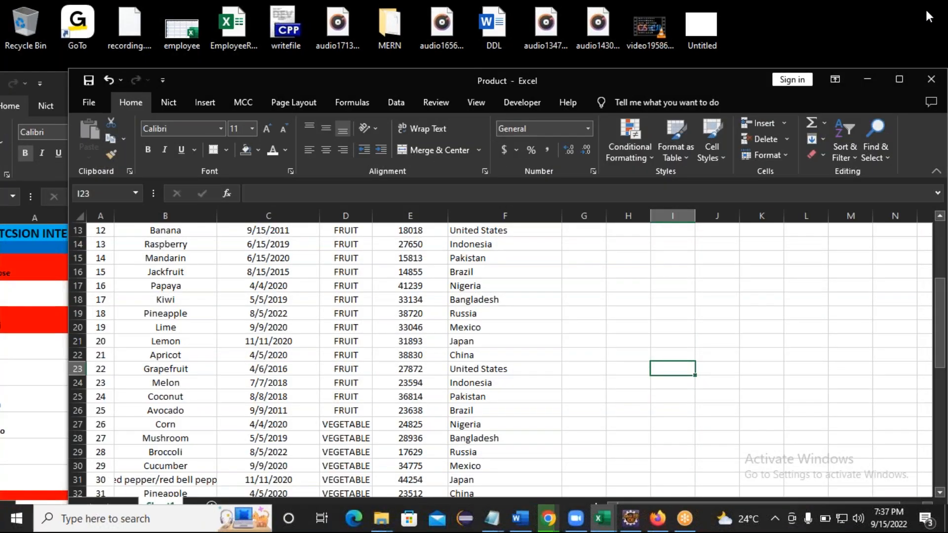
pyautogui.click(901, 79)
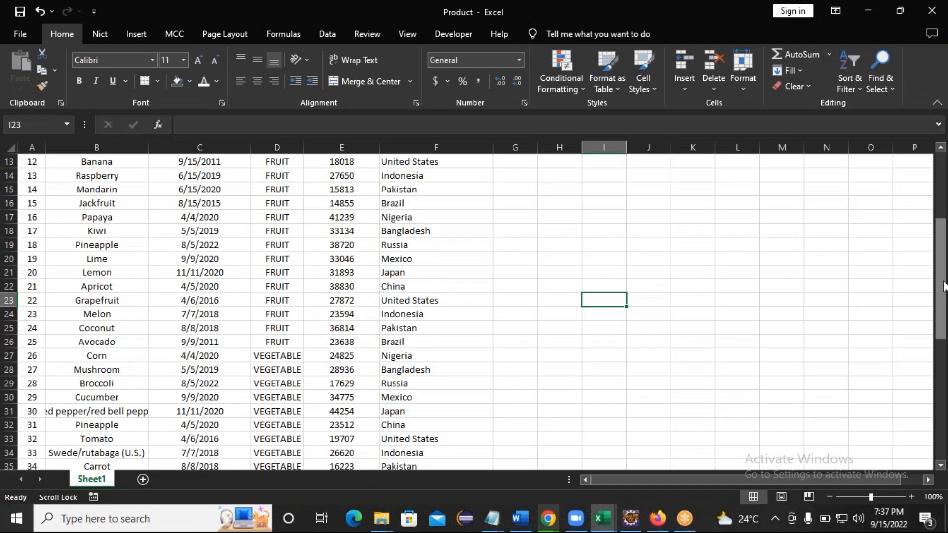
pyautogui.moveTo(939, 262); pyautogui.dragTo(939, 193)
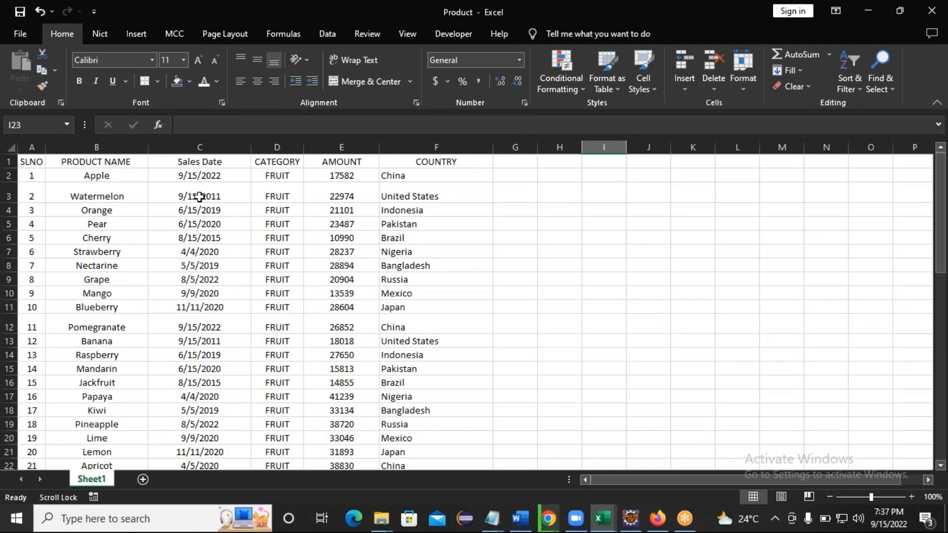
# - Examine the PRODUCT NAME, Sales Date, CATEGORY, AMOUNT and COUNTRY headers and the country entry in row 10
pyautogui.click(114, 160)
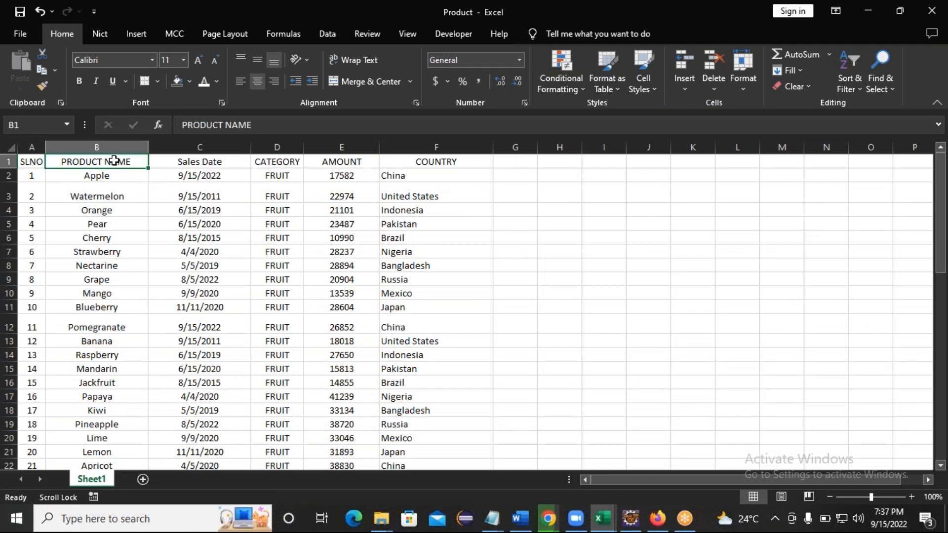
pyautogui.click(199, 163)
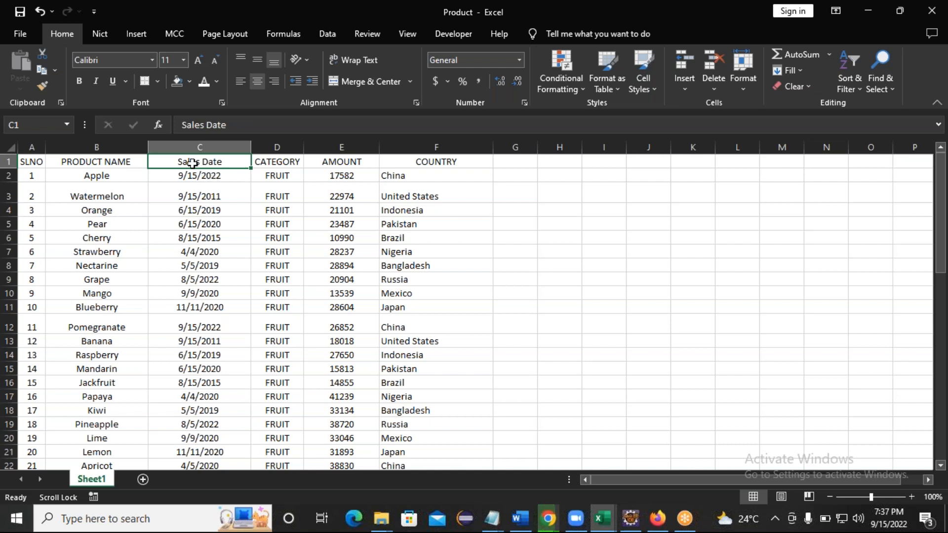
pyautogui.click(275, 162)
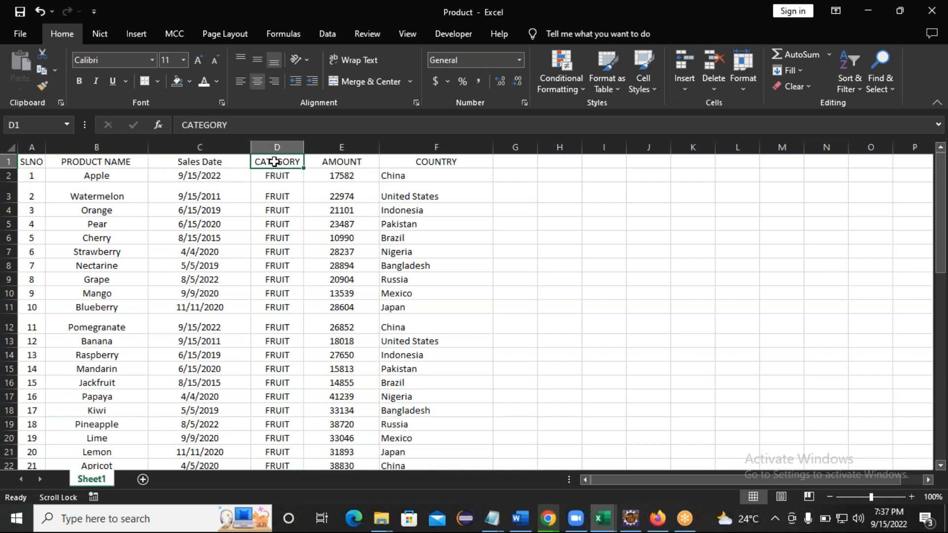
pyautogui.click(339, 162)
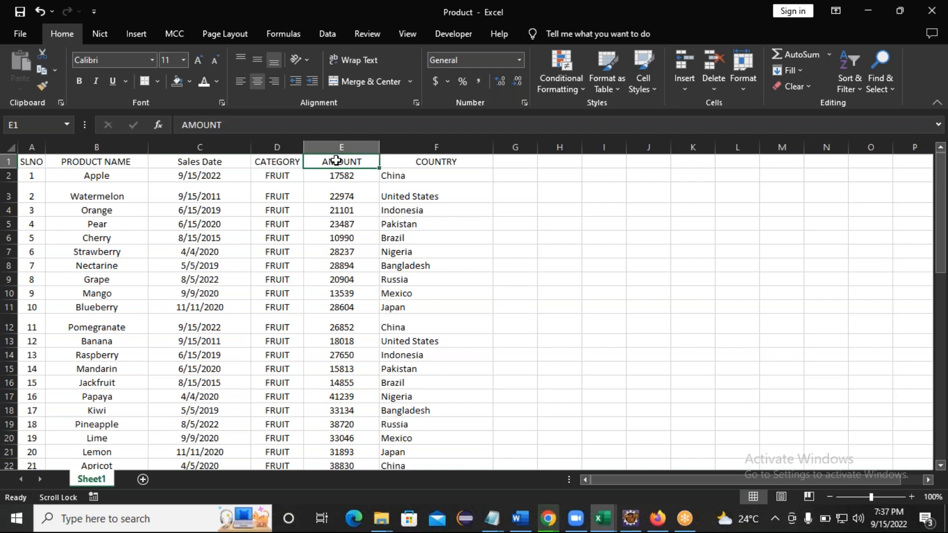
pyautogui.click(428, 162)
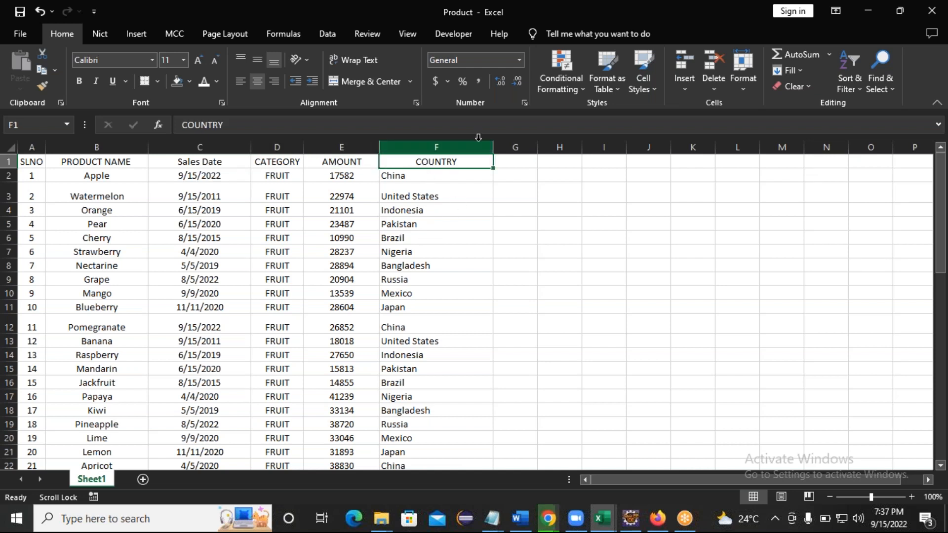
pyautogui.click(434, 291)
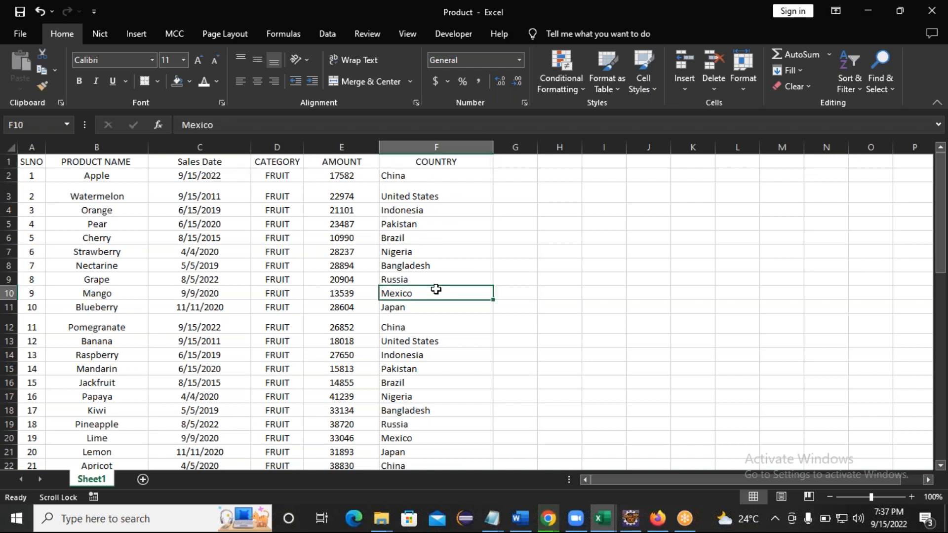
# - Close the Product workbook and minimize the MCC TCSION INTERNSHIP REPORT workbook
pyautogui.moveTo(216, 19); pyautogui.dragTo(195, 83)
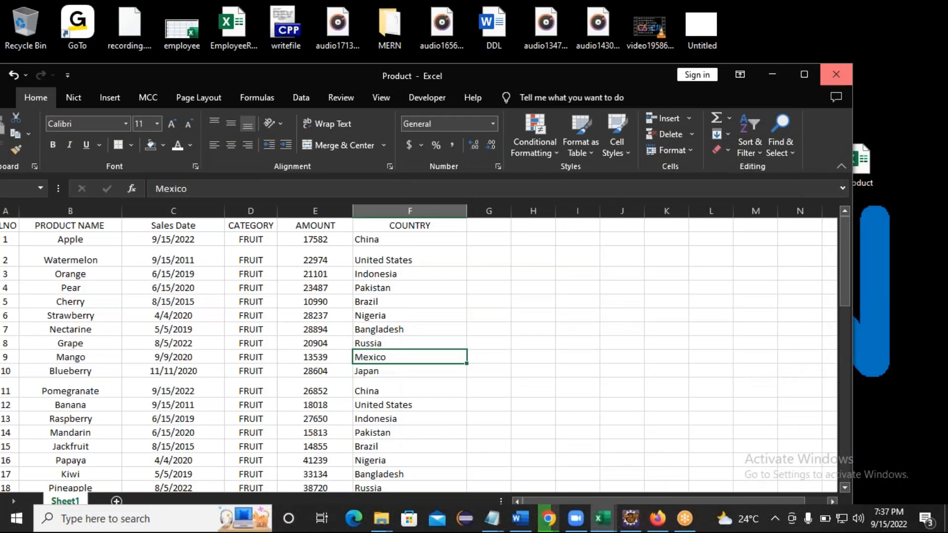
pyautogui.click(836, 75)
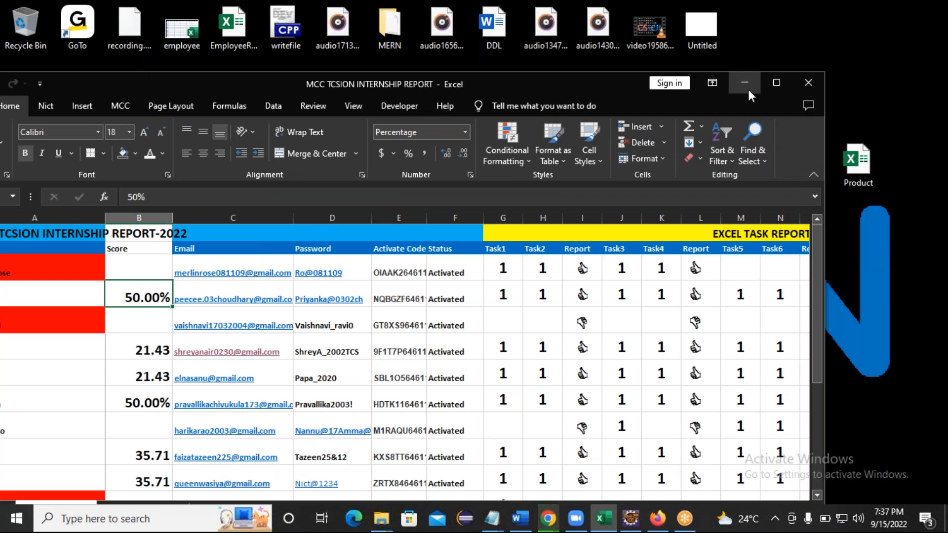
pyautogui.click(743, 84)
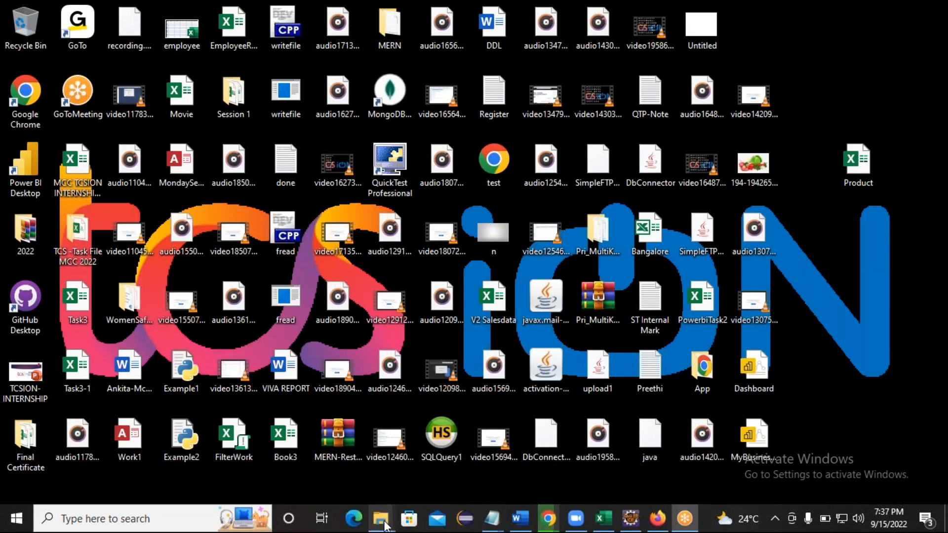
# - In File Explorer, open the Session 4 folder inside villain\Jayanagar powerBi Batch 13 on Local Disk (C:)
pyautogui.moveTo(384, 522)
pyautogui.click(226, 481)
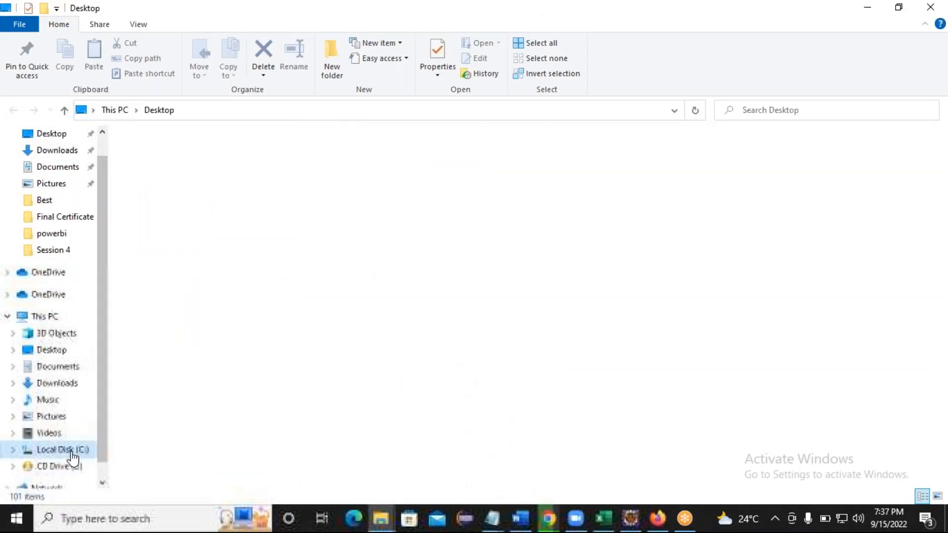
pyautogui.click(61, 451)
pyautogui.click(165, 345)
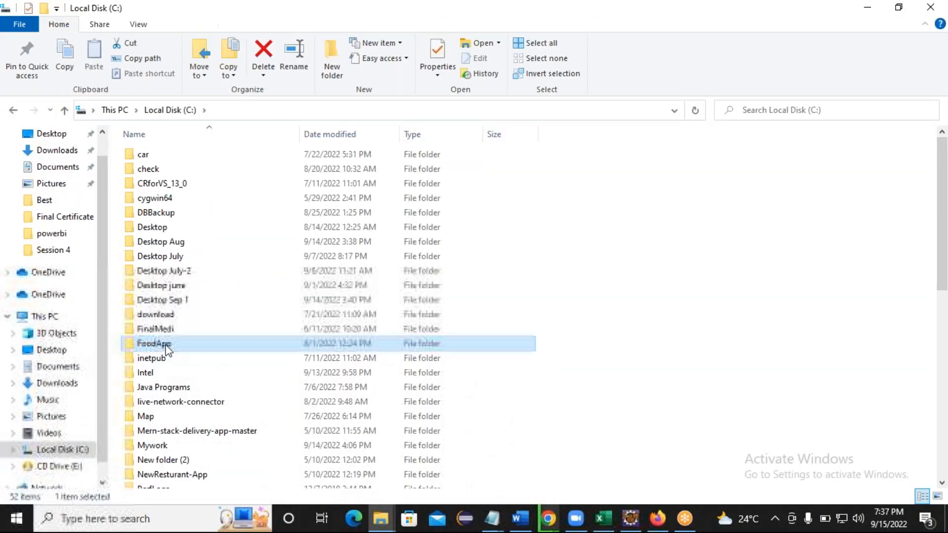
pyautogui.scroll(-10, 165, 345)
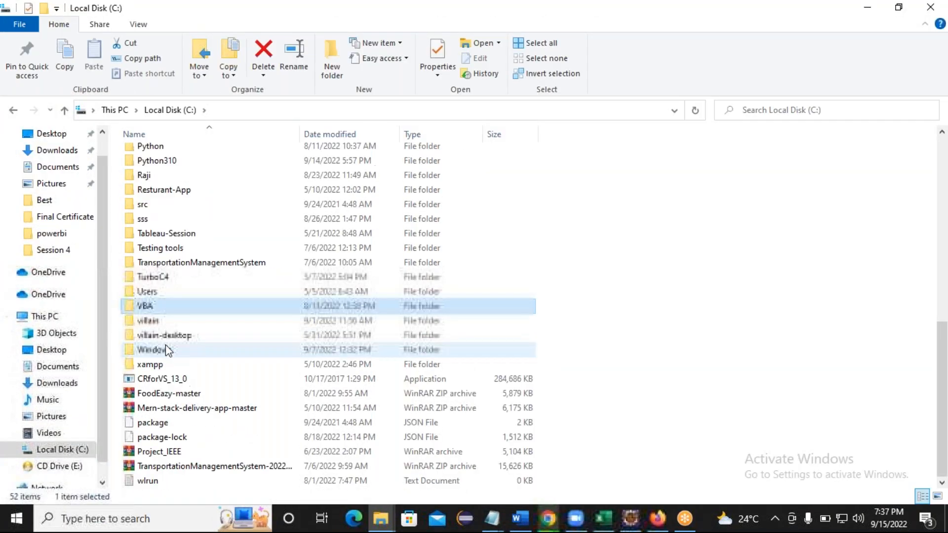
pyautogui.doubleClick(149, 320)
pyautogui.click(171, 285)
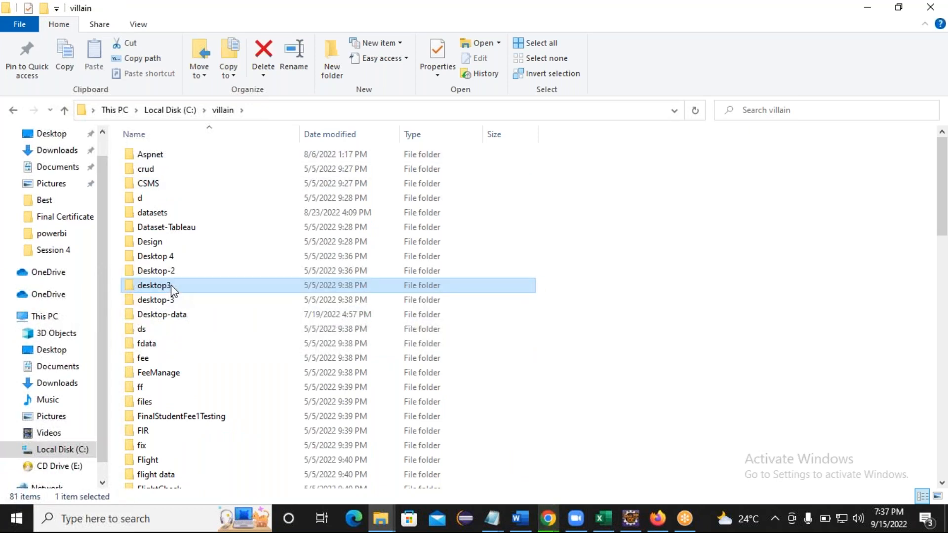
pyautogui.press('j')
pyautogui.doubleClick(179, 223)
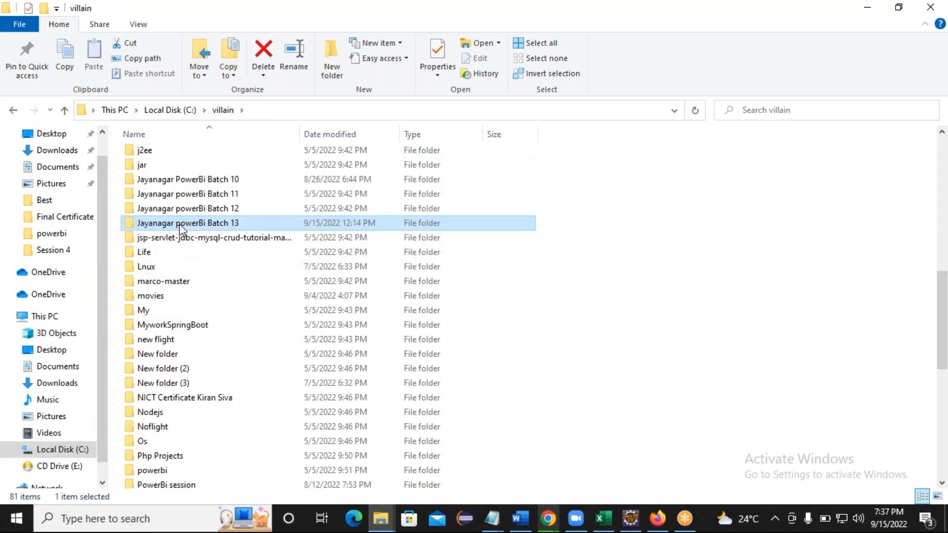
pyautogui.doubleClick(164, 199)
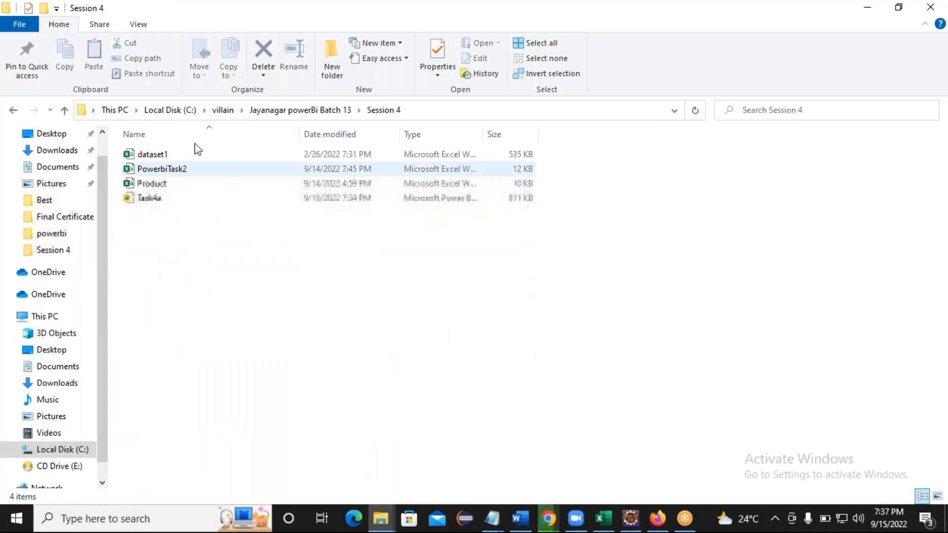
# - Open the dataset1 workbook from the Session 4 folder and maximize its Excel window
pyautogui.click(163, 157)
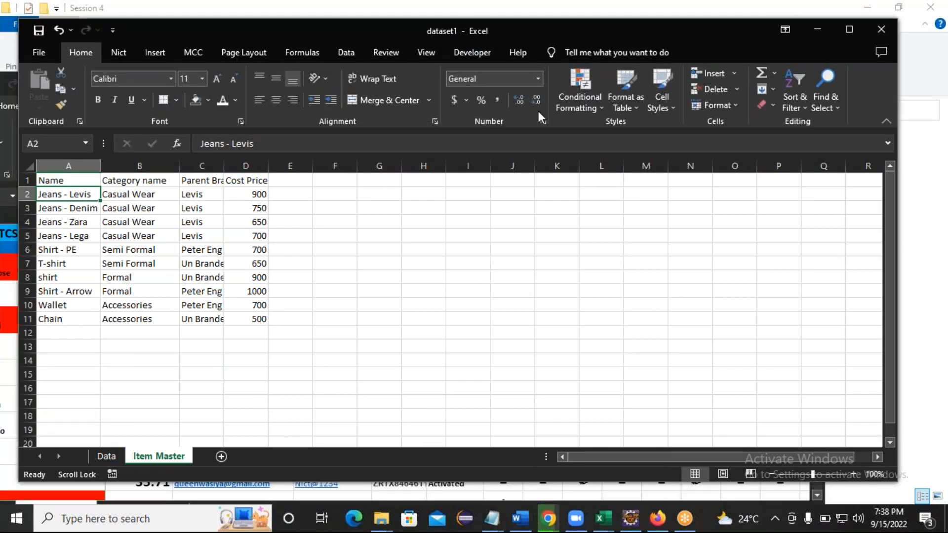
pyautogui.moveTo(564, 19); pyautogui.dragTo(566, 43)
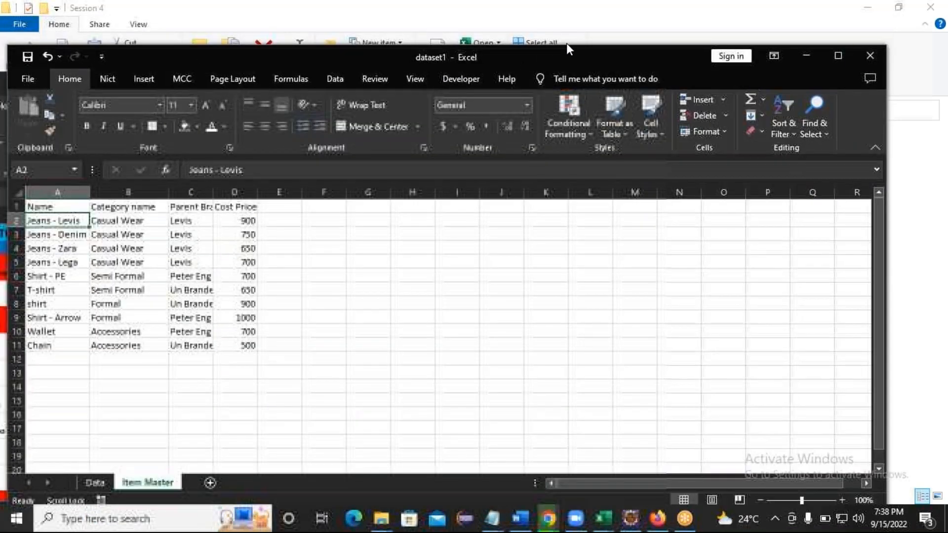
pyautogui.click(838, 55)
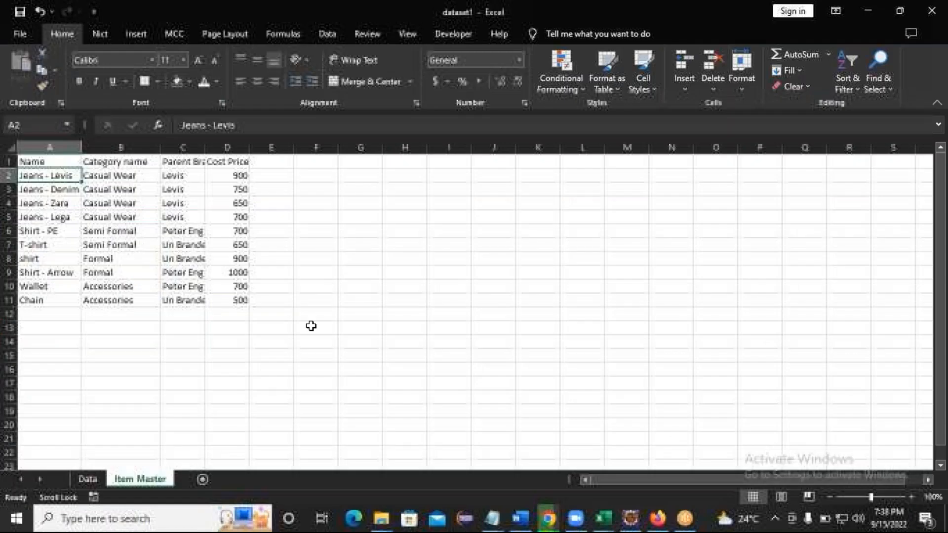
# - Compare the Data and Item Master sheets of dataset1, finishing on the Data sheet
pyautogui.click(87, 481)
pyautogui.click(138, 478)
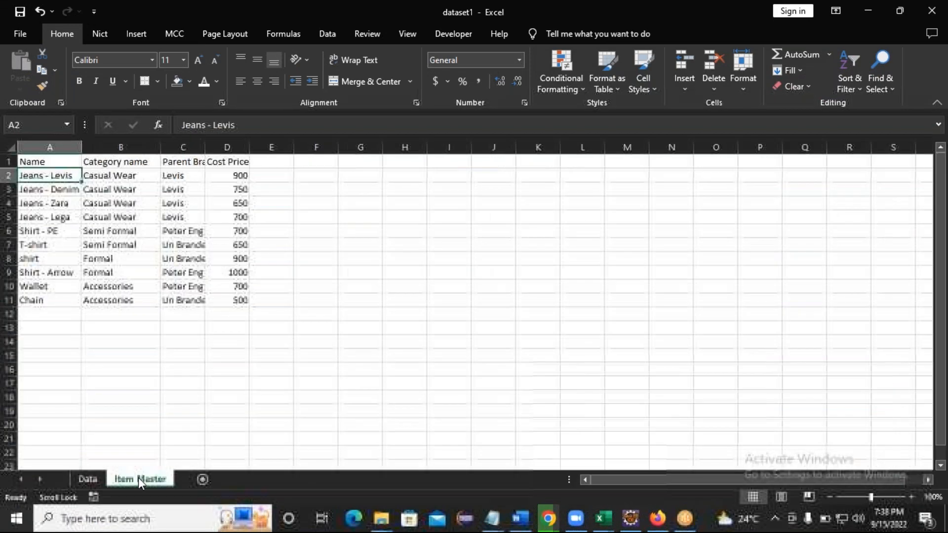
pyautogui.click(89, 479)
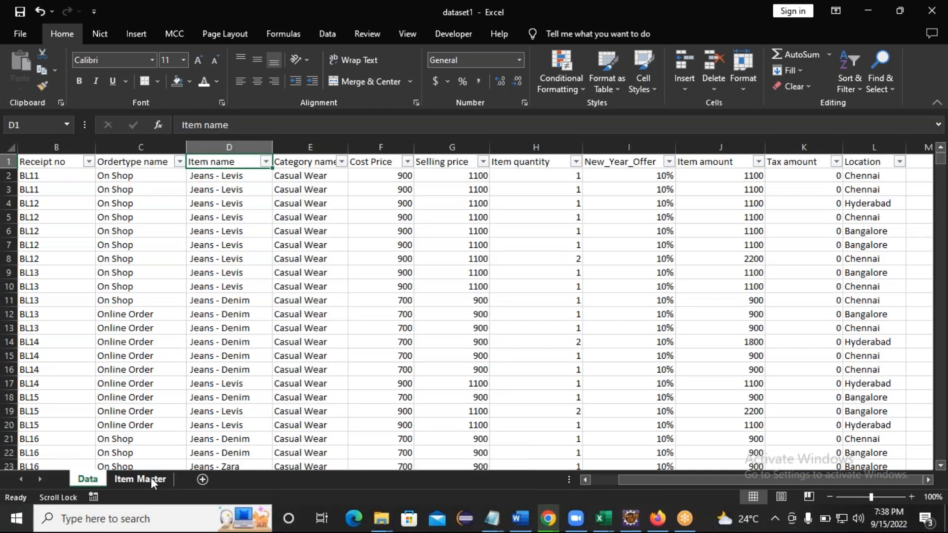
pyautogui.click(143, 478)
pyautogui.click(92, 480)
pyautogui.click(131, 479)
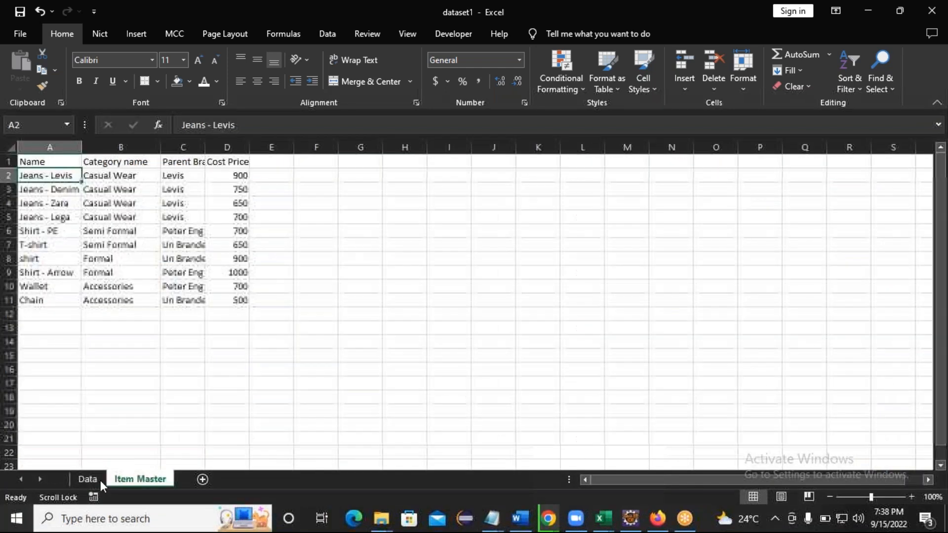
pyautogui.click(88, 481)
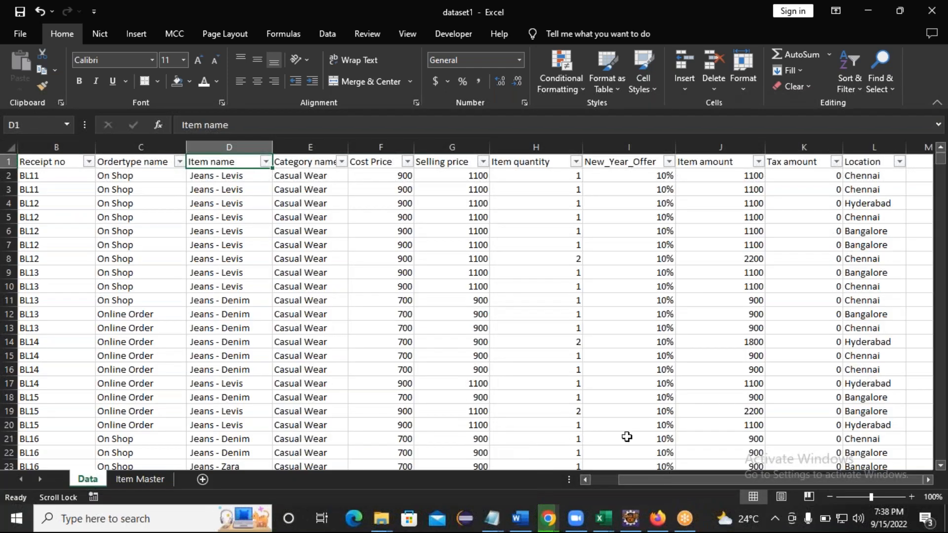
# - Review the Data sheet from its first column down to the last record's sale date, returning to the header row
pyautogui.moveTo(660, 481); pyautogui.dragTo(608, 485)
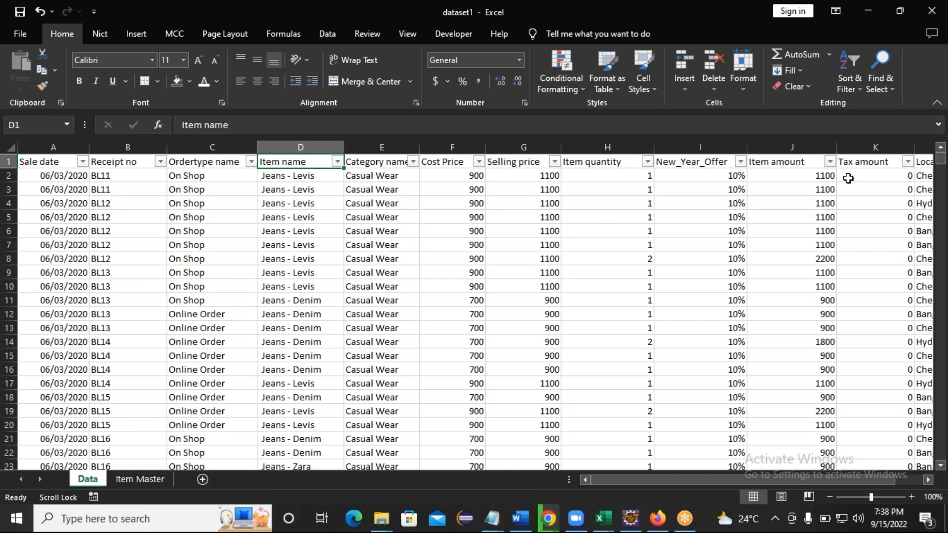
pyautogui.moveTo(941, 159); pyautogui.dragTo(940, 474)
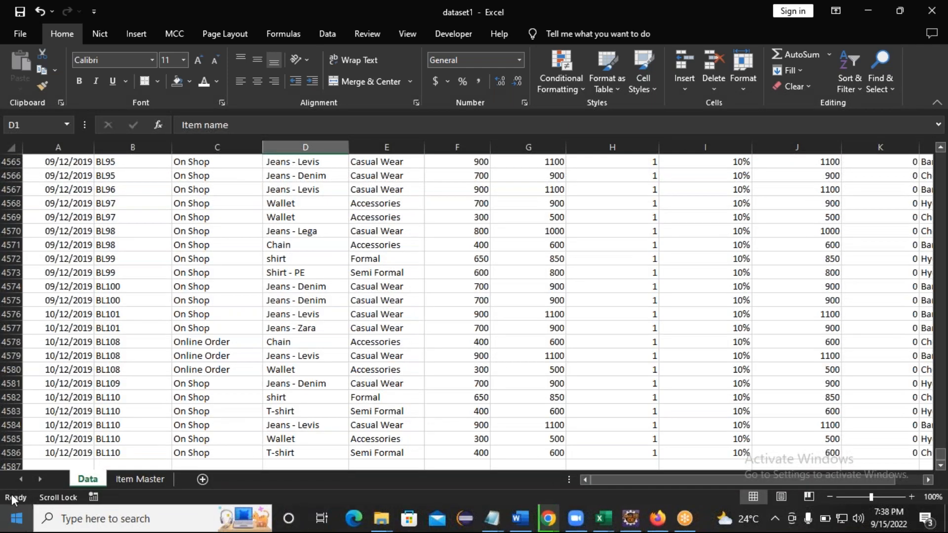
pyautogui.click(59, 453)
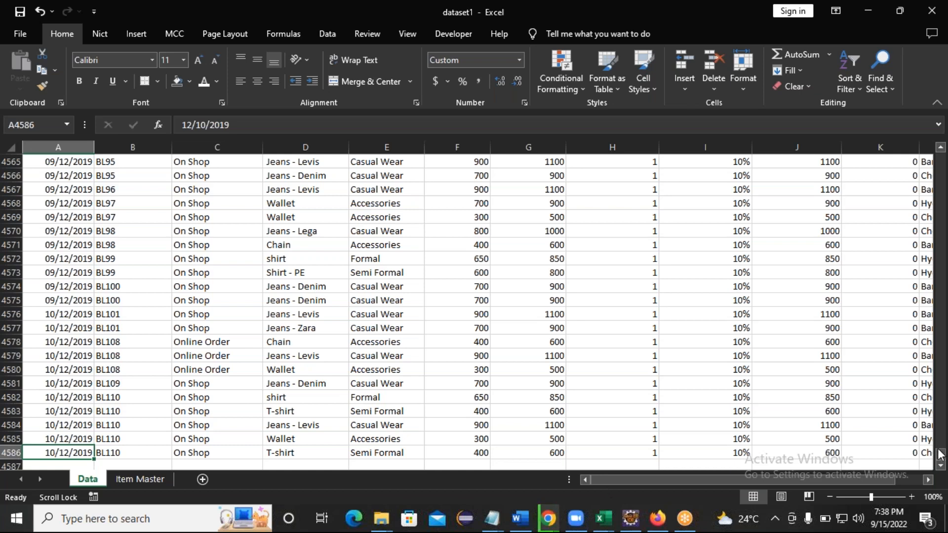
pyautogui.moveTo(941, 458); pyautogui.dragTo(940, 157)
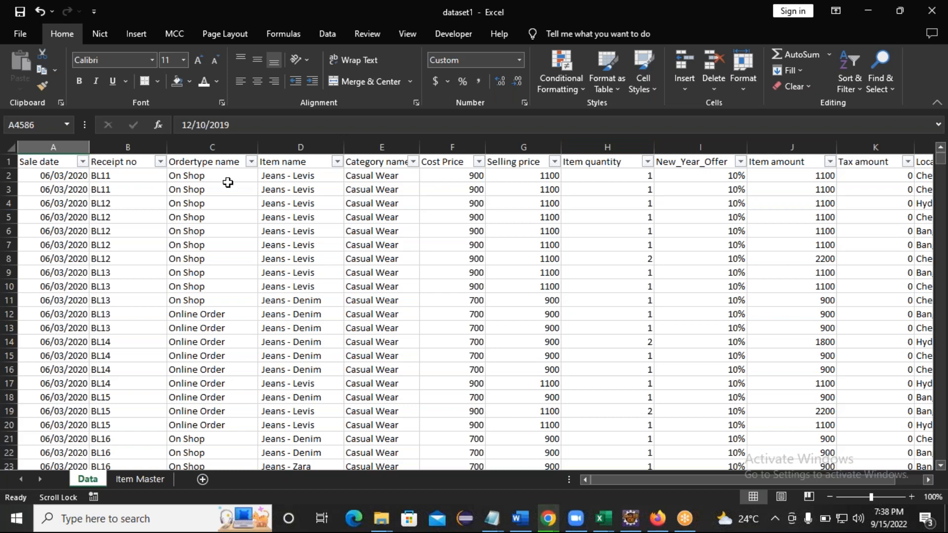
# - Examine the On Shop and Online Order entries under Ordertype name and the jeans entries under Item name
pyautogui.click(193, 176)
pyautogui.moveTo(193, 175); pyautogui.dragTo(190, 297)
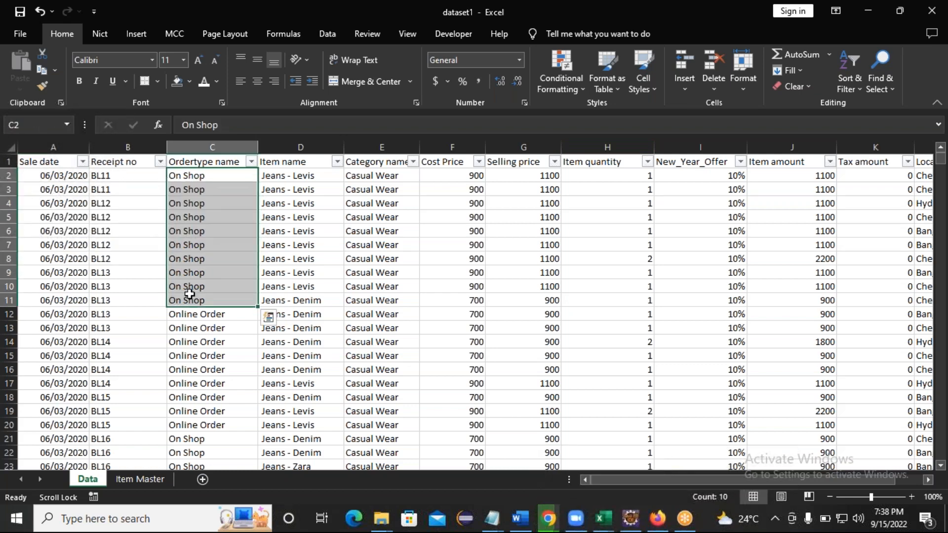
pyautogui.click(189, 322)
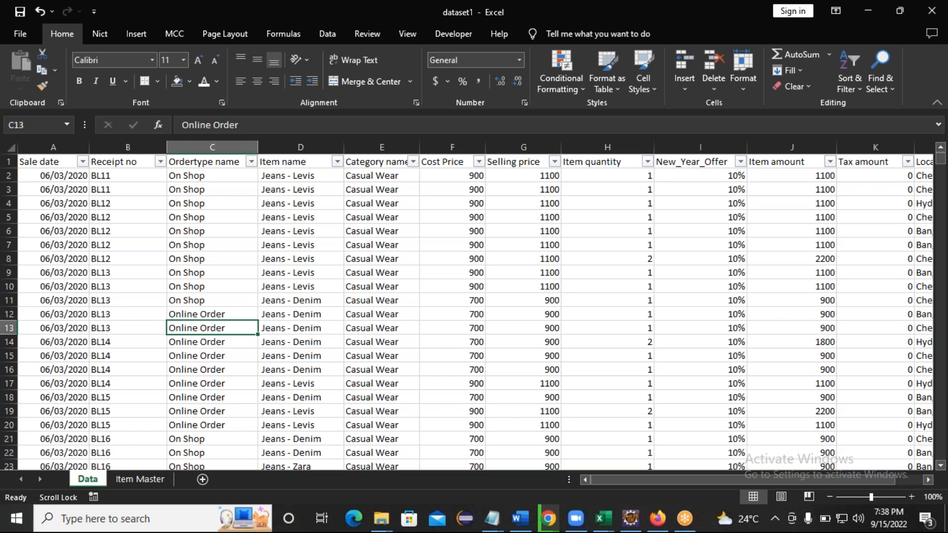
pyautogui.click(284, 179)
pyautogui.moveTo(290, 228); pyautogui.dragTo(354, 360)
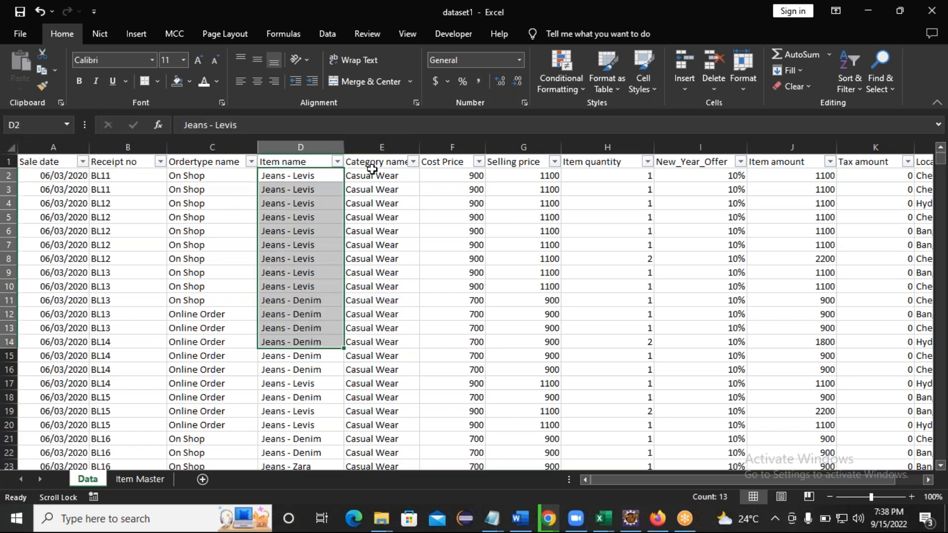
# - Examine the Category name, Cost Price, Selling price, Item quantity and Location columns of the Data sheet
pyautogui.moveTo(374, 176); pyautogui.dragTo(376, 190)
pyautogui.moveTo(377, 238); pyautogui.dragTo(381, 322)
pyautogui.moveTo(447, 178); pyautogui.dragTo(459, 373)
pyautogui.moveTo(548, 177); pyautogui.dragTo(578, 358)
pyautogui.click(608, 217)
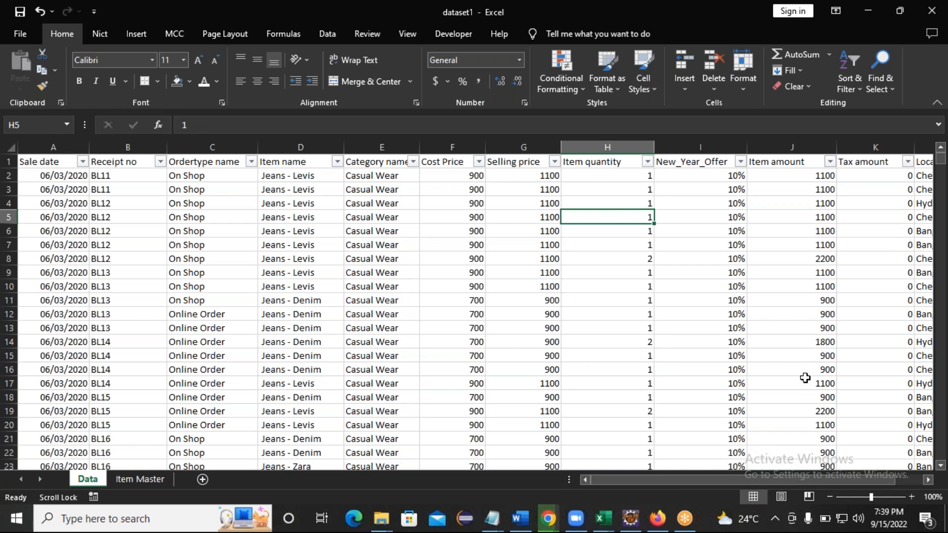
pyautogui.moveTo(735, 481); pyautogui.dragTo(800, 478)
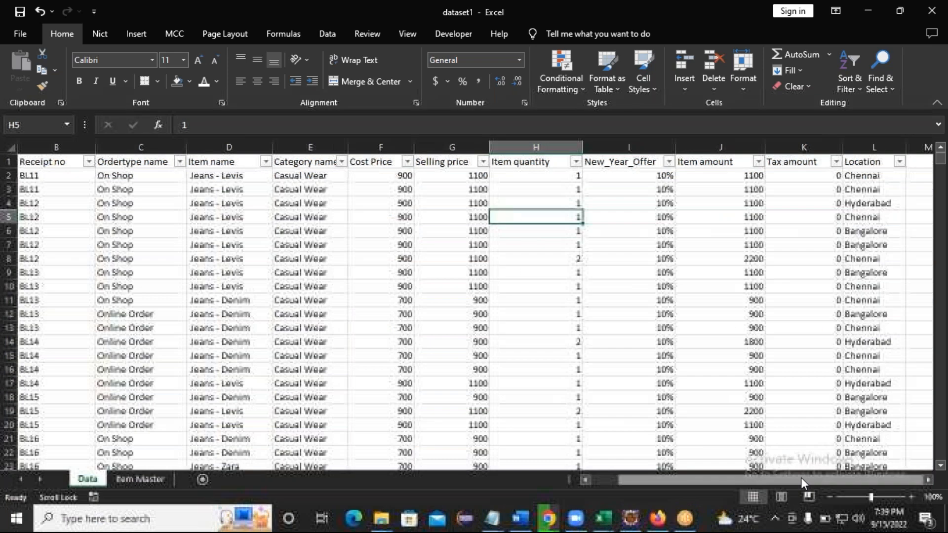
pyautogui.moveTo(872, 176); pyautogui.dragTo(869, 411)
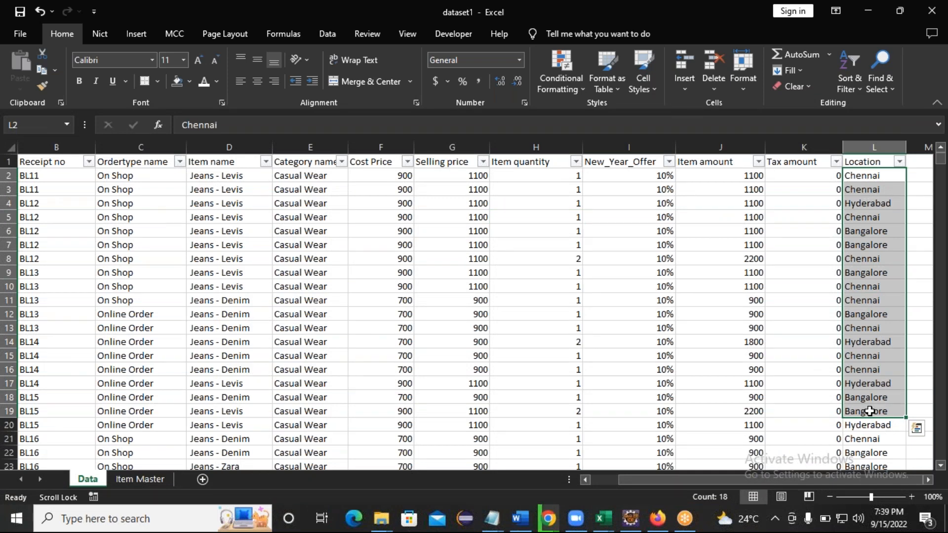
# - Close the dataset1 workbook and minimize the internship report workbook and the Session 4 folder window to reach the desktop
pyautogui.doubleClick(251, 16)
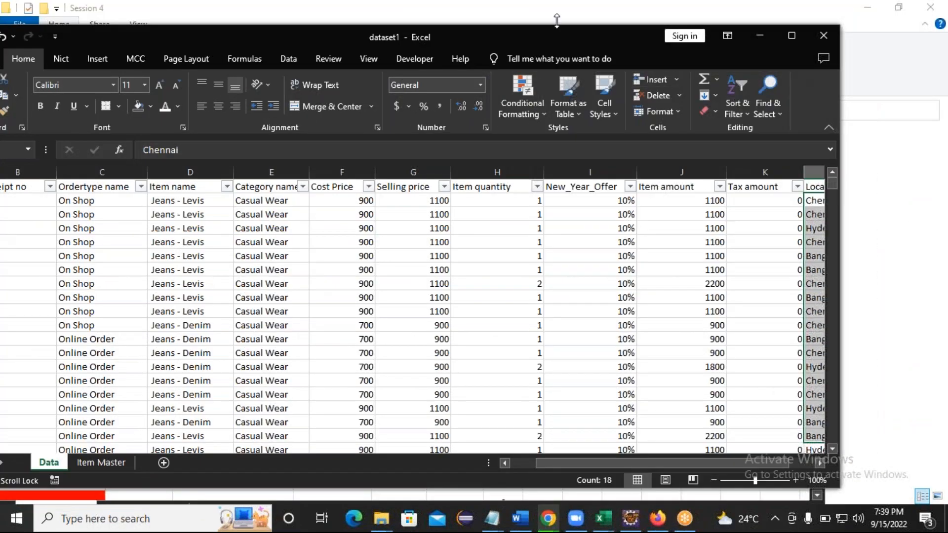
pyautogui.moveTo(541, 49); pyautogui.dragTo(456, 81)
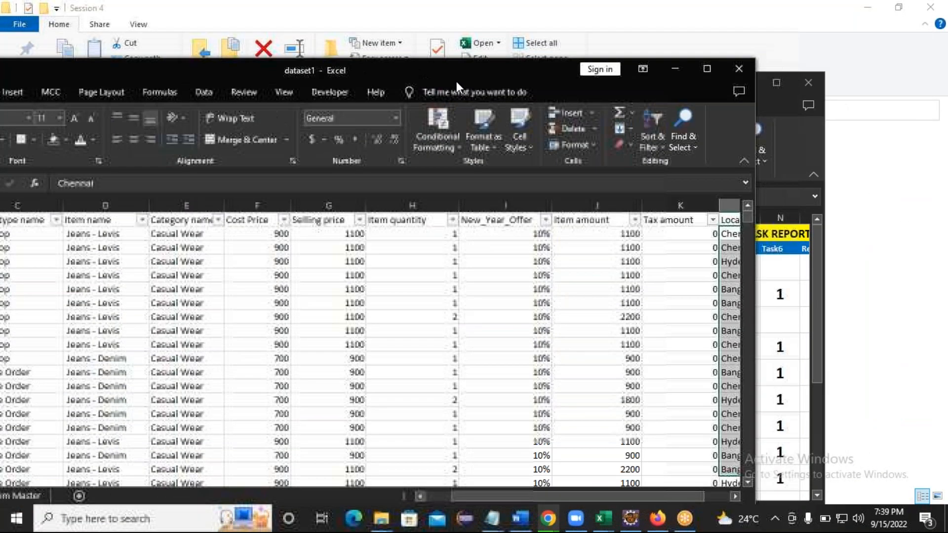
pyautogui.click(737, 71)
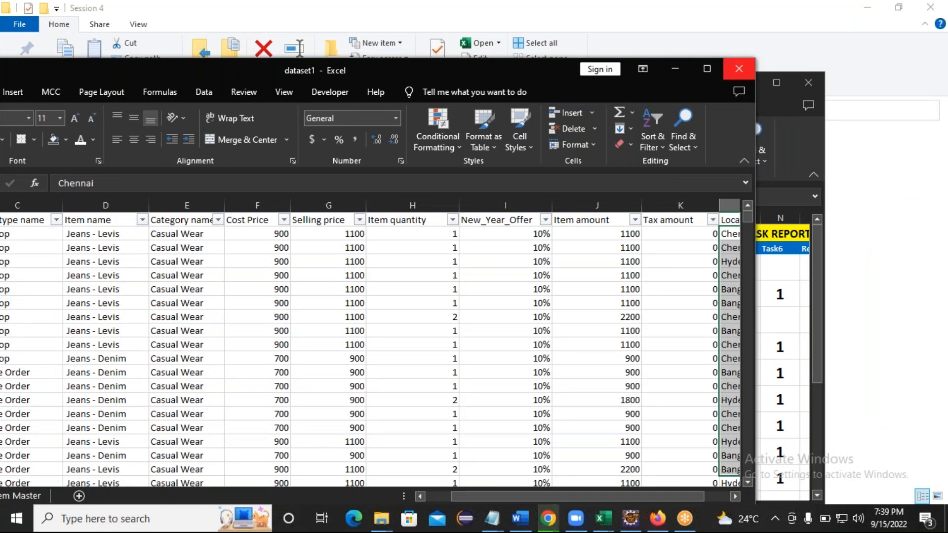
pyautogui.click(745, 83)
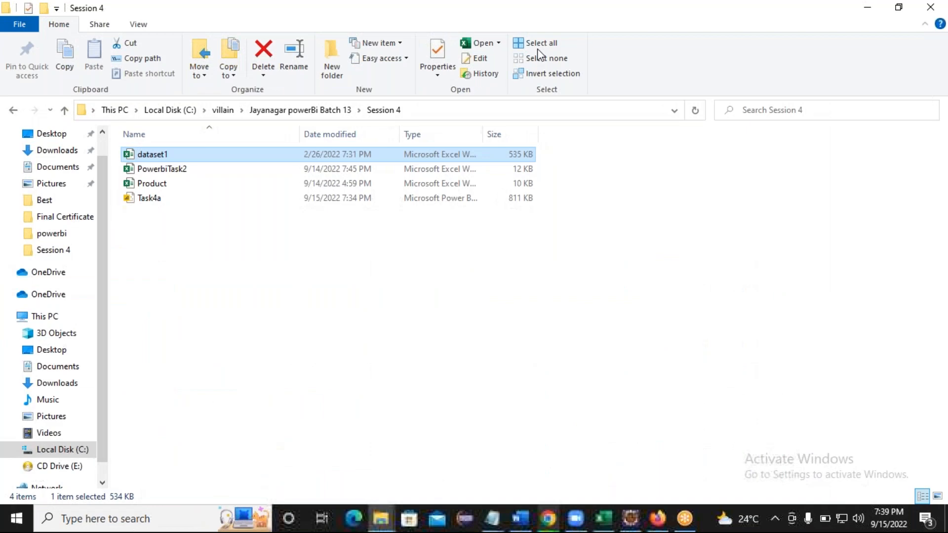
pyautogui.doubleClick(226, 10)
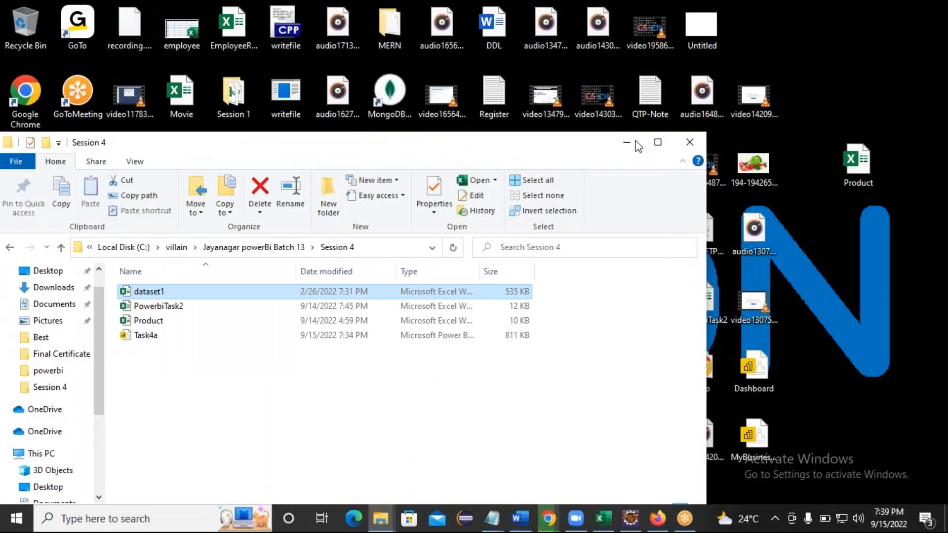
pyautogui.click(627, 144)
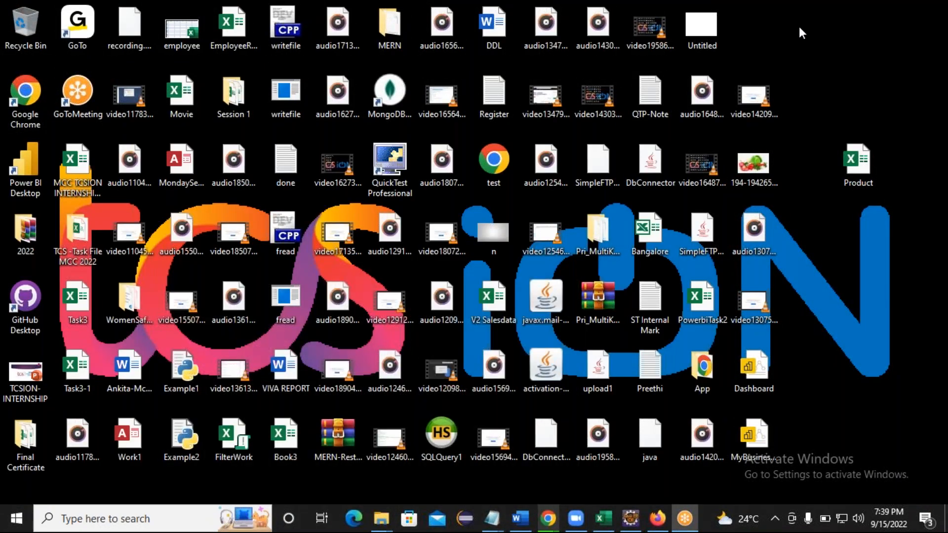
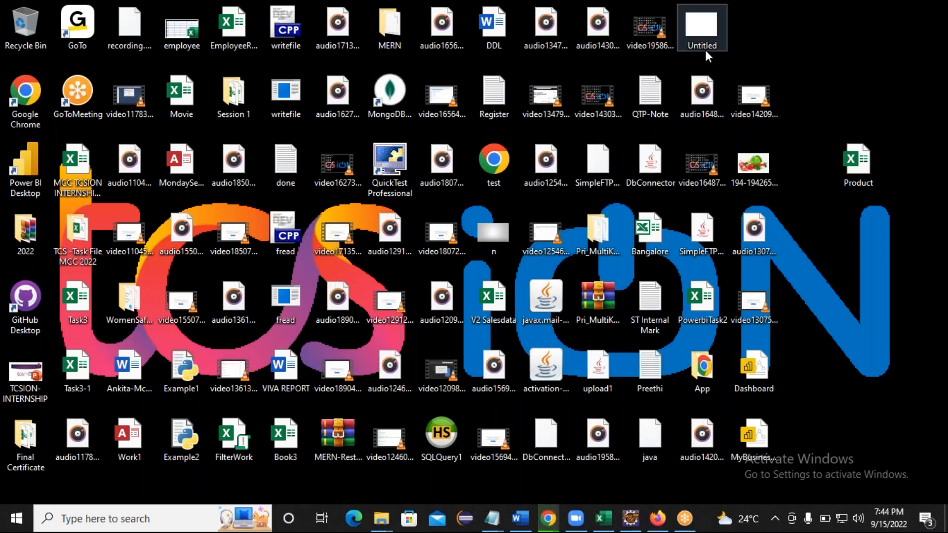
# - Search Windows for "power", launch Power BI Desktop, dismiss its start screen and maximize the blank report window
pyautogui.click(143, 518)
pyautogui.write('power')
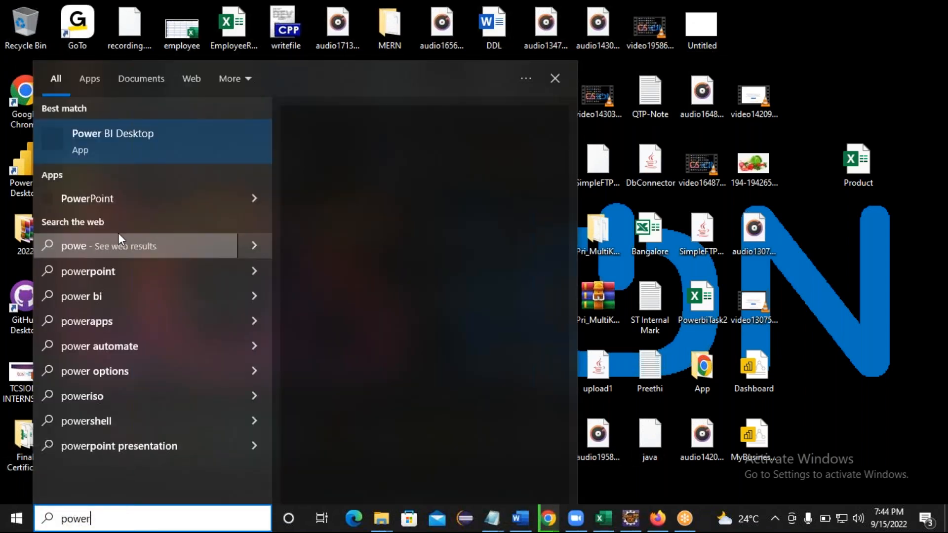
pyautogui.click(132, 146)
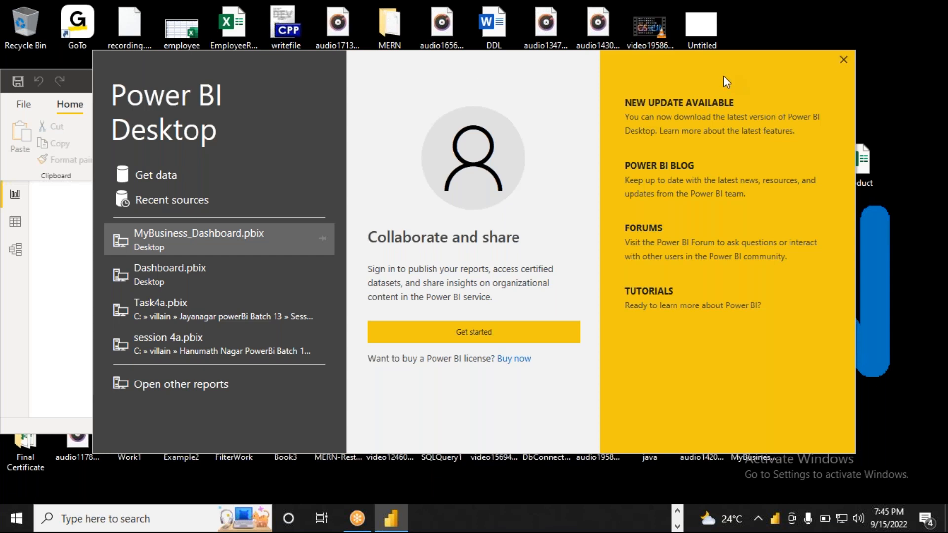
pyautogui.click(843, 60)
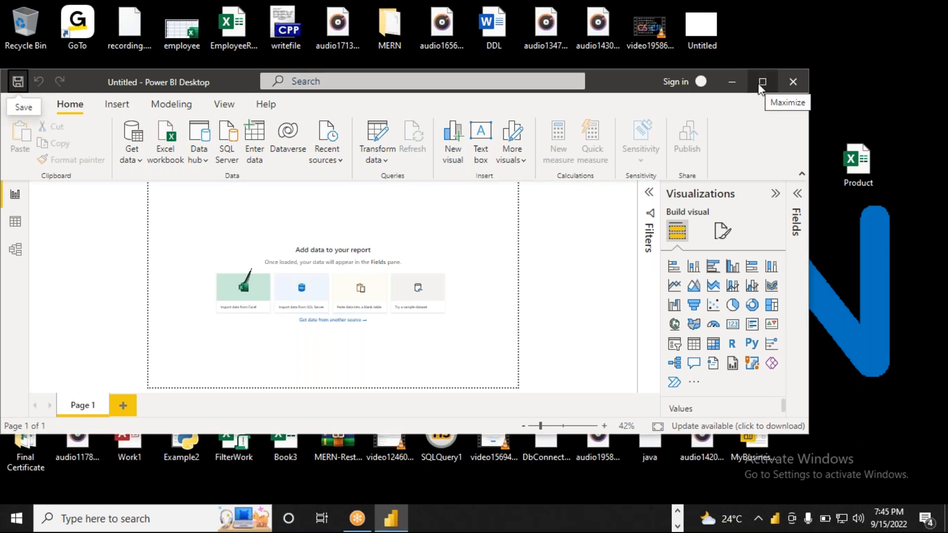
pyautogui.click(761, 82)
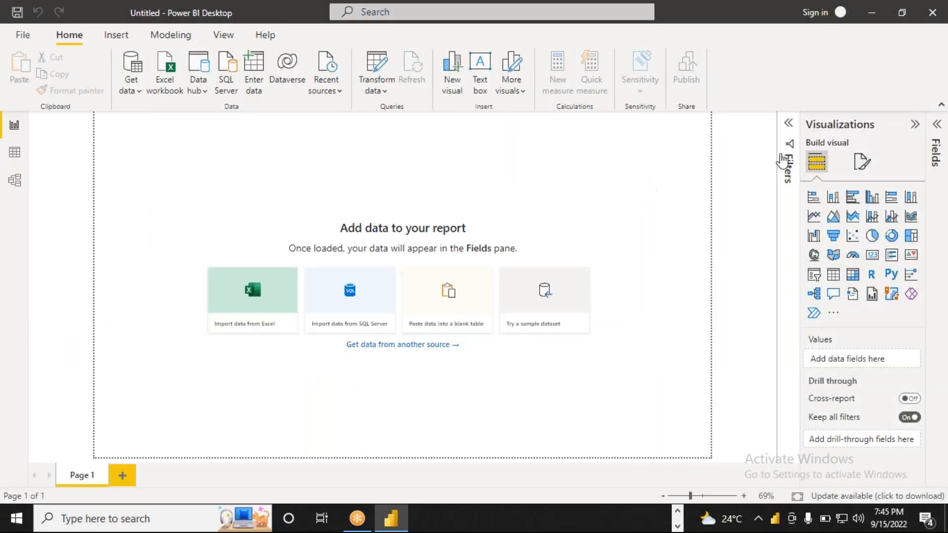
# - Check the Filters pane, then collapse both it and the Visualizations pane to widen the report canvas
pyautogui.click(788, 124)
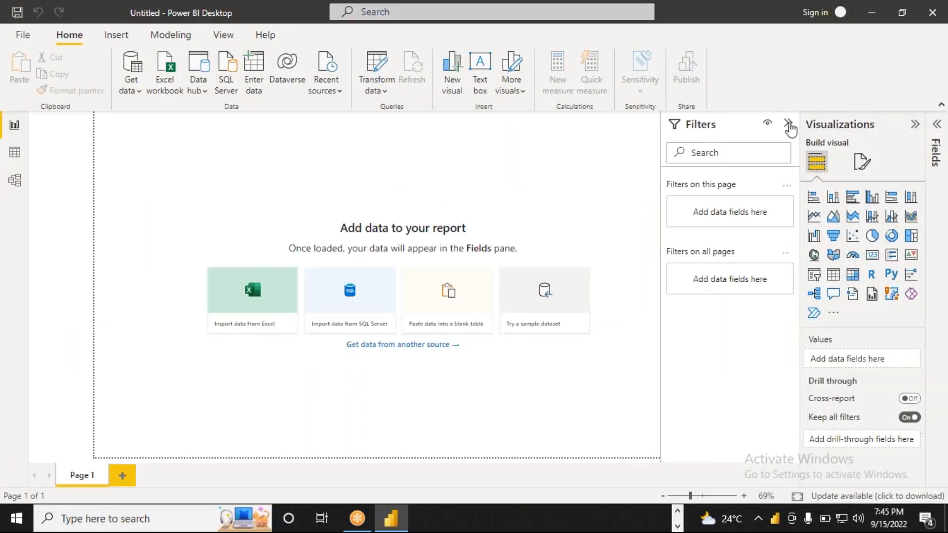
pyautogui.click(789, 124)
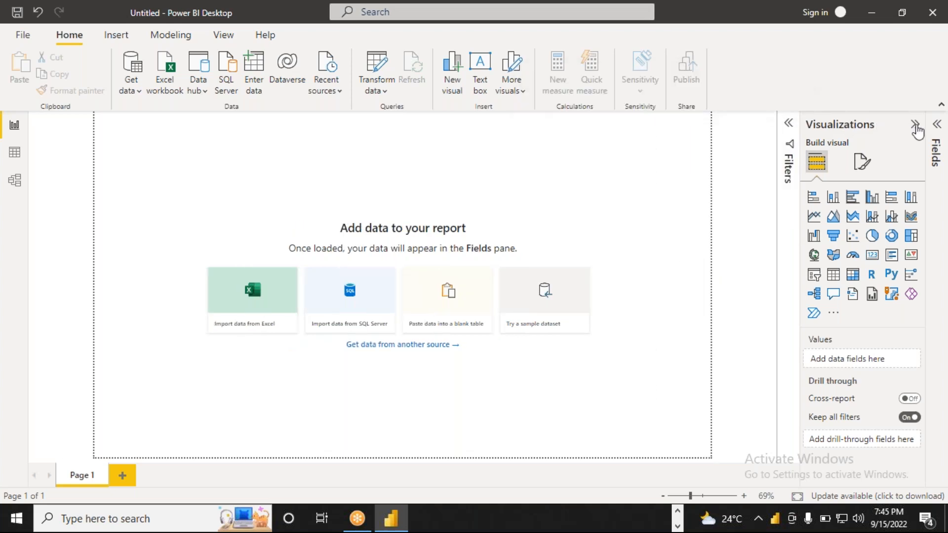
pyautogui.click(916, 126)
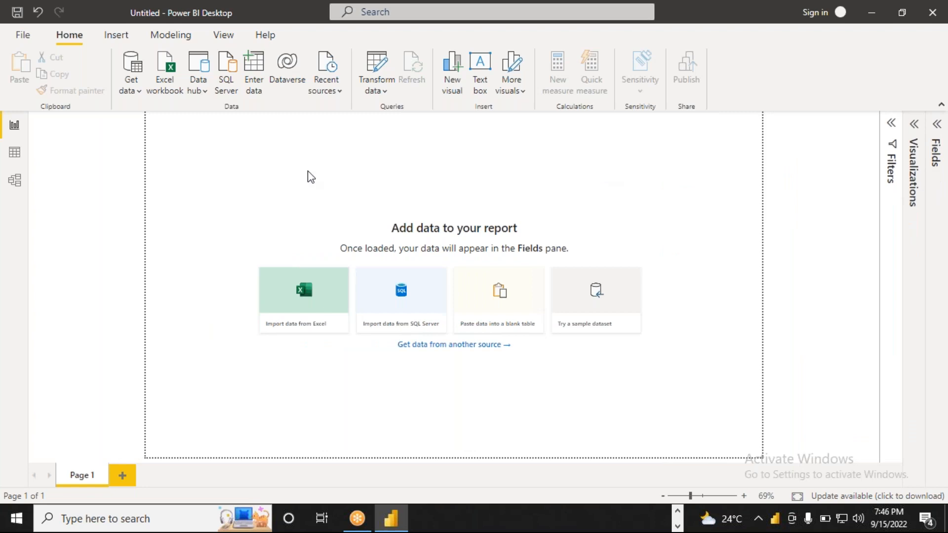
# - Open the dataset1 workbook from the villain > Jayanagar powerBi Batch 13 > Session 4 folder on drive C as an Excel data source
pyautogui.click(140, 96)
pyautogui.click(169, 80)
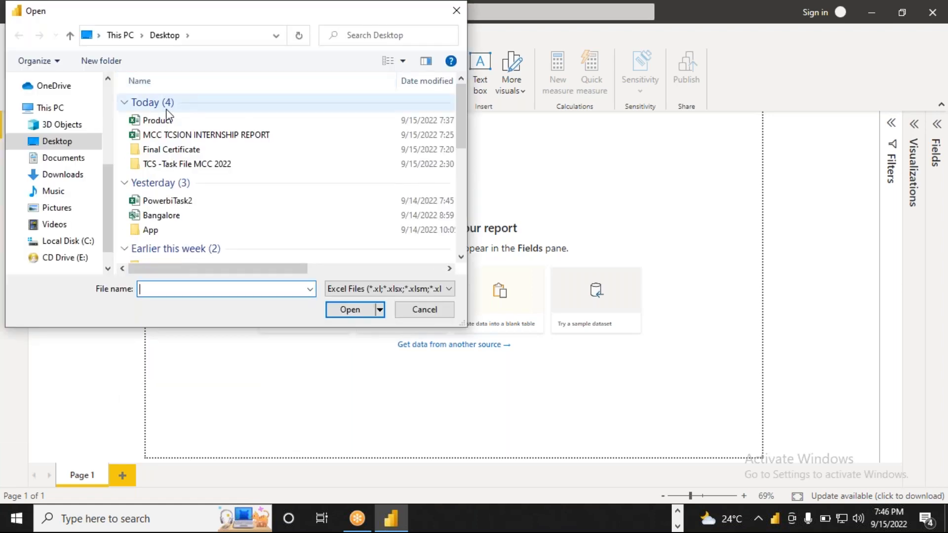
pyautogui.click(89, 241)
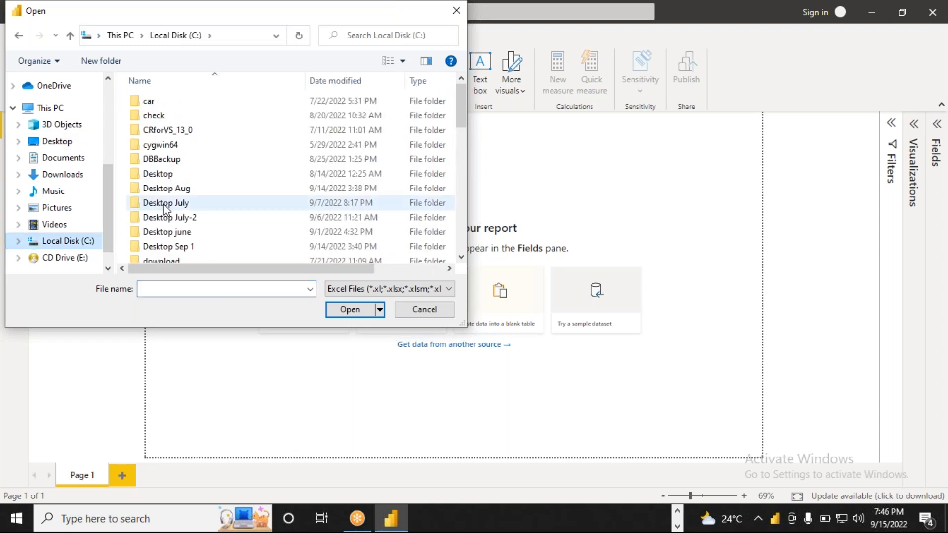
pyautogui.scroll(-5, 165, 210)
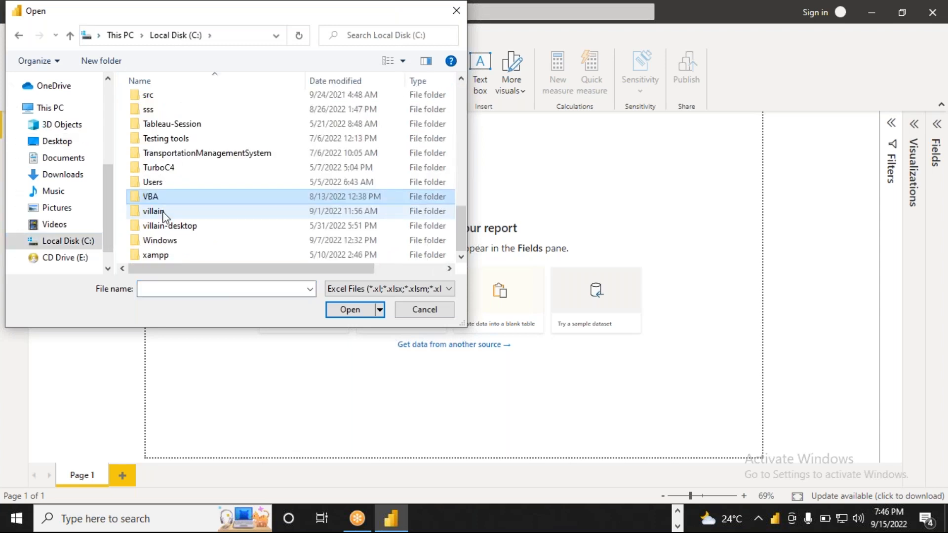
pyautogui.doubleClick(165, 210)
pyautogui.click(164, 179)
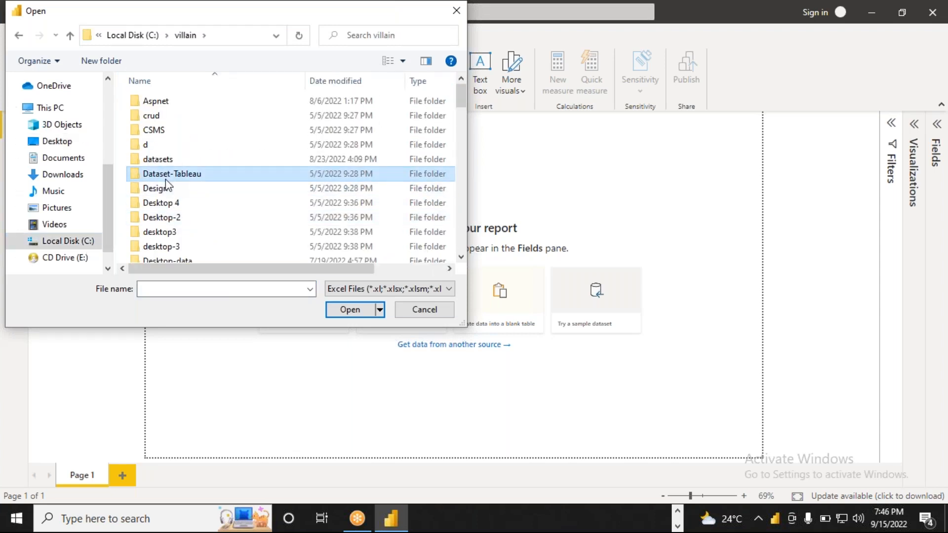
pyautogui.scroll(-5, 164, 179)
pyautogui.doubleClick(212, 173)
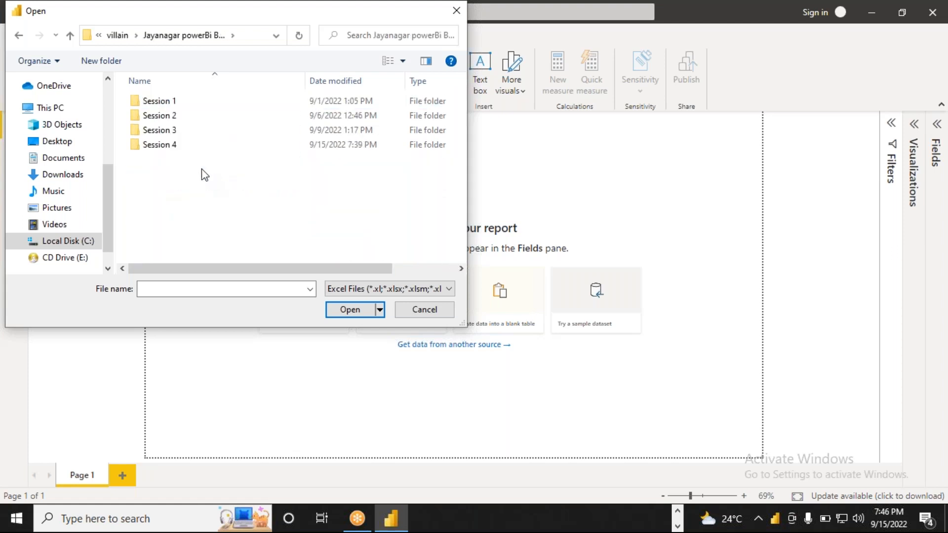
pyautogui.doubleClick(173, 146)
pyautogui.click(160, 104)
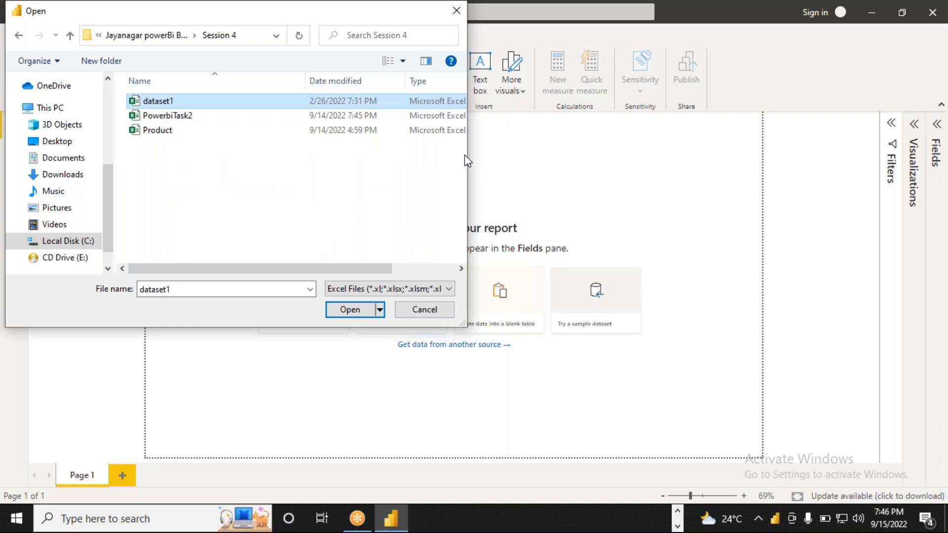
pyautogui.moveTo(466, 155); pyautogui.dragTo(669, 189)
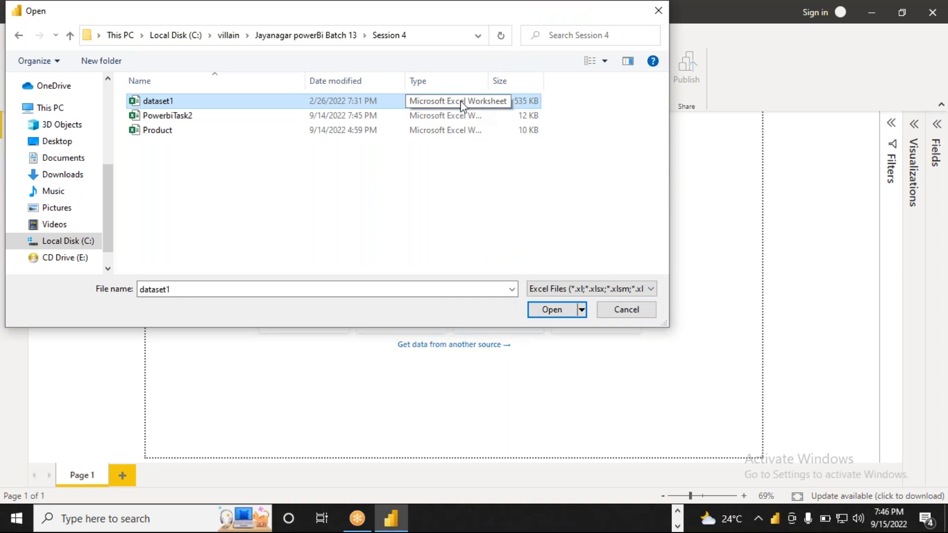
pyautogui.click(551, 311)
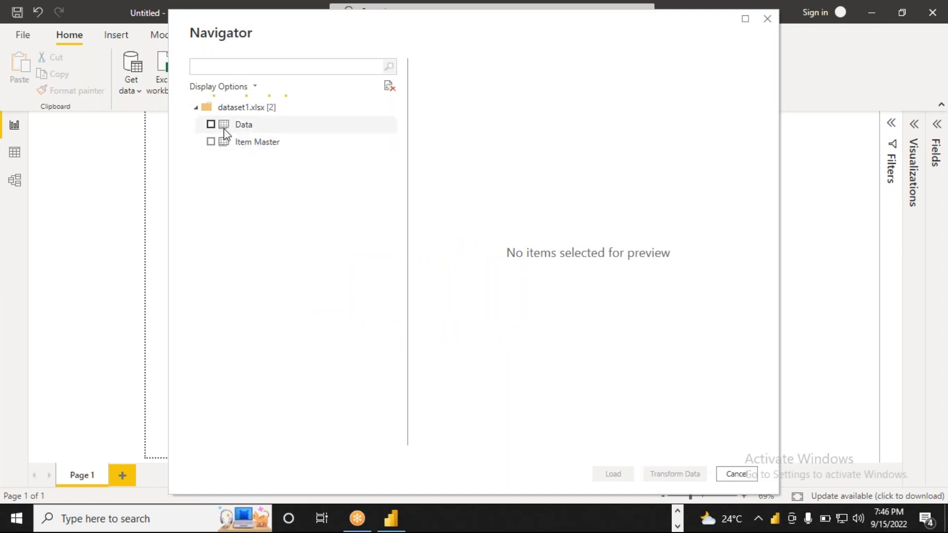
# - Preview the Data sheet of dataset1, load it into the report and expand its field list
pyautogui.click(211, 125)
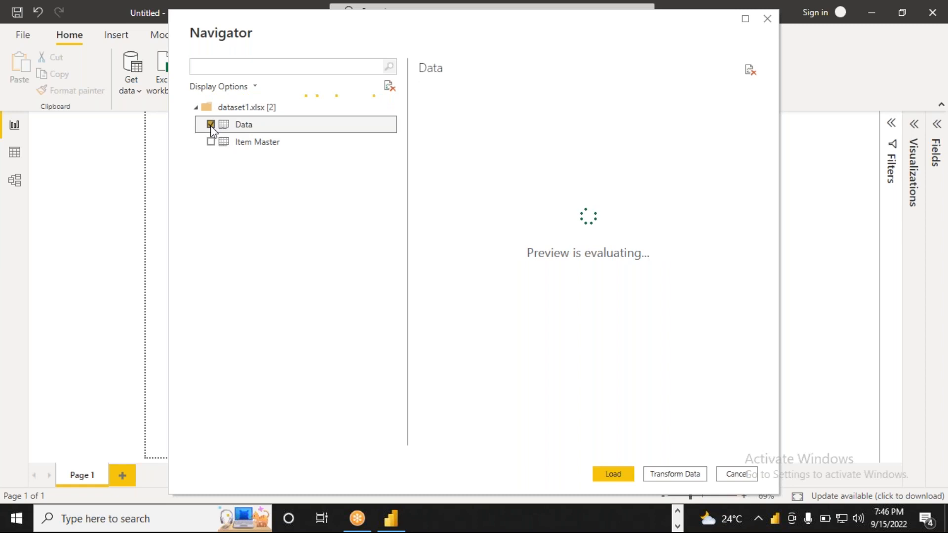
pyautogui.moveTo(539, 449)
pyautogui.mouseDown()
pyautogui.moveTo(721, 442)
pyautogui.moveTo(529, 443)
pyautogui.mouseUp()
pyautogui.click(752, 320)
pyautogui.moveTo(752, 340); pyautogui.dragTo(753, 170)
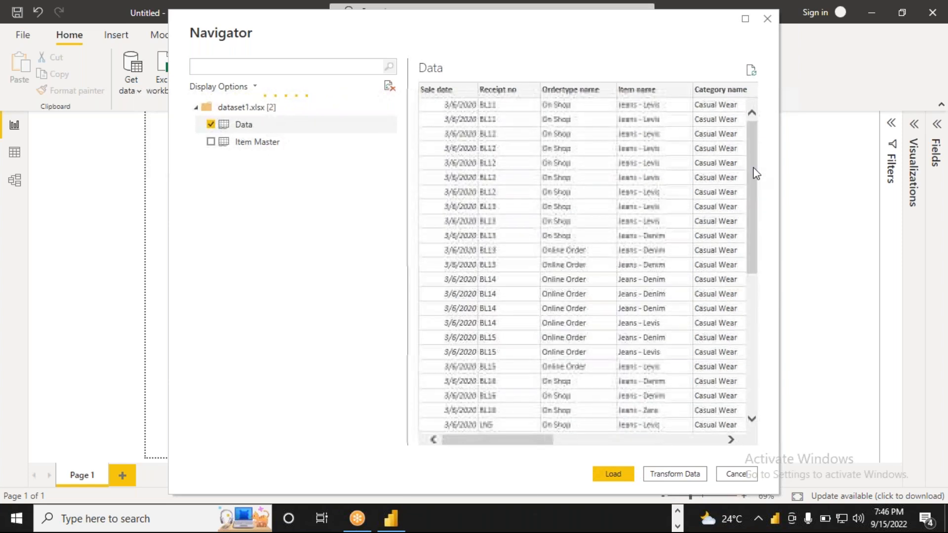
pyautogui.click(610, 477)
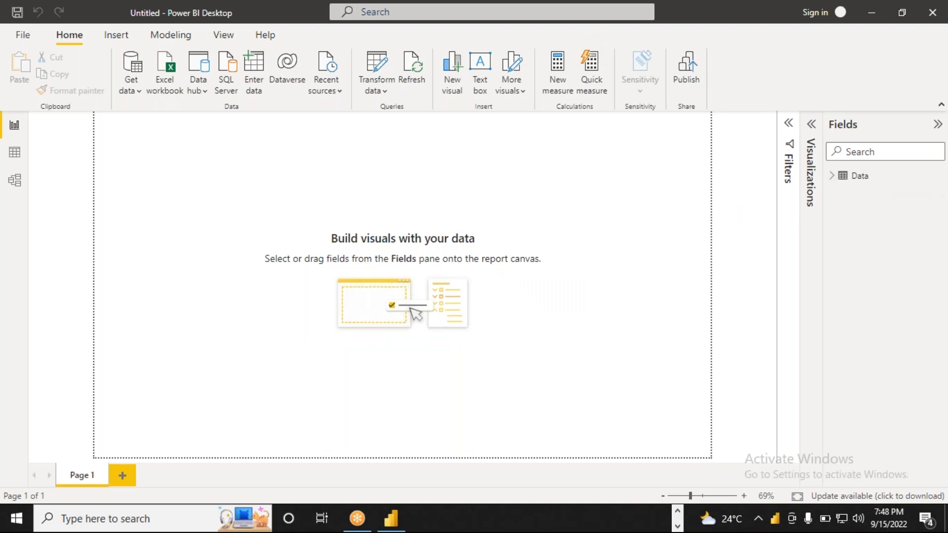
pyautogui.click(832, 177)
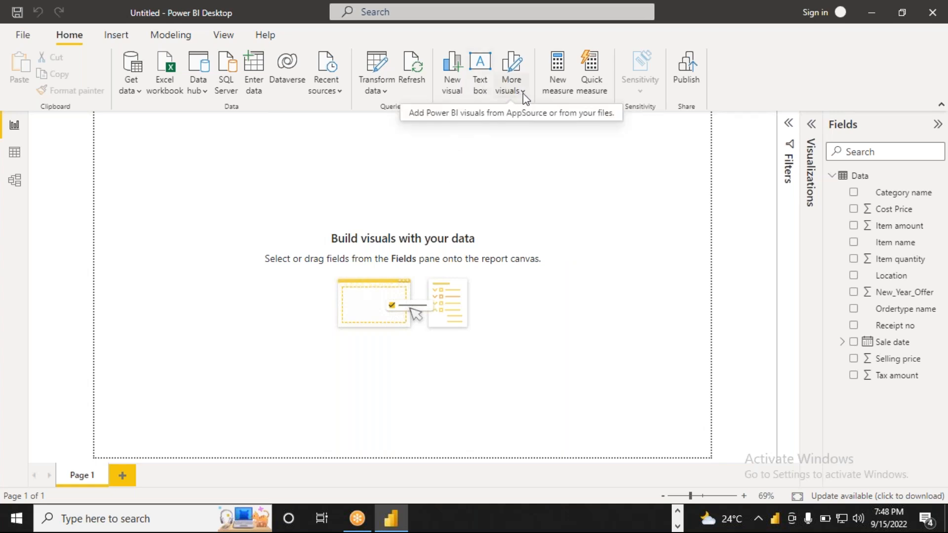
# - Insert a rectangle shape and resize it into a thin banner spanning the full width at the top of the report page
pyautogui.click(116, 35)
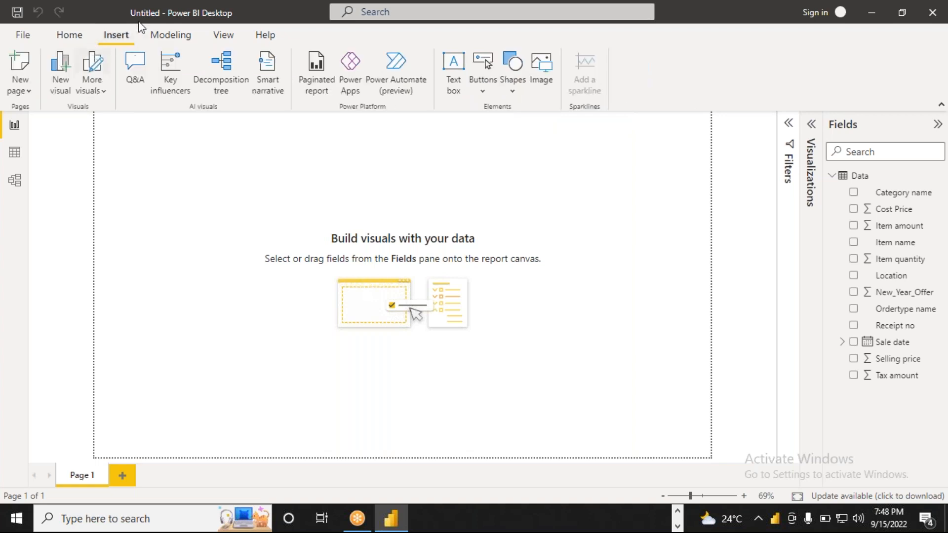
pyautogui.click(483, 93)
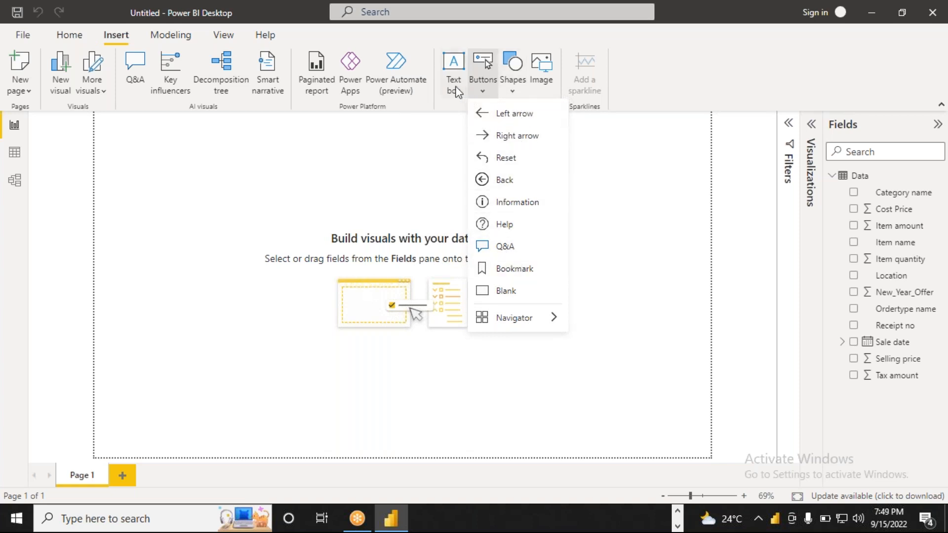
pyautogui.click(513, 92)
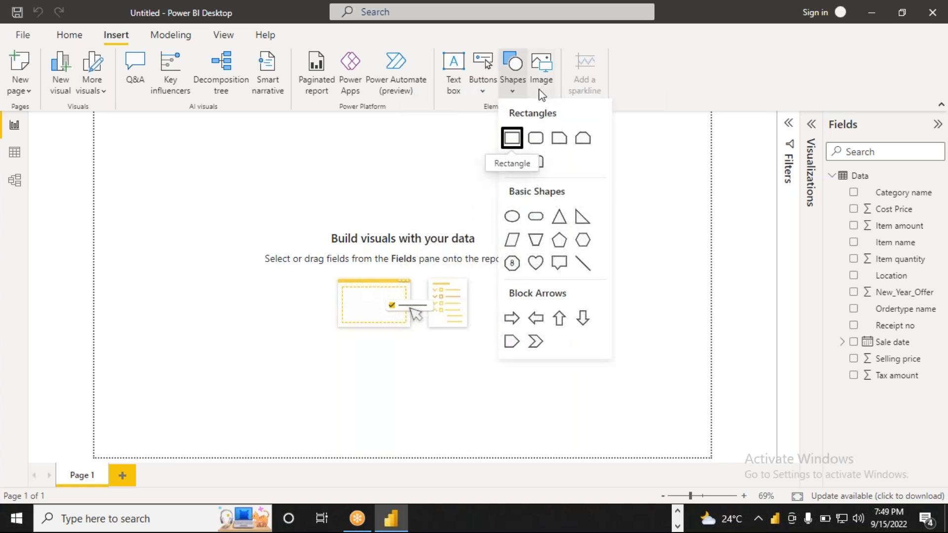
pyautogui.click(515, 141)
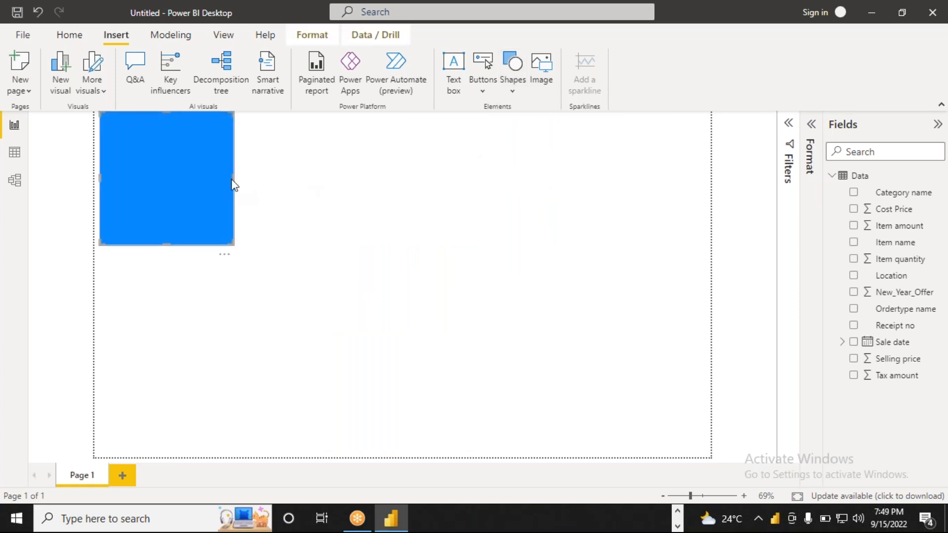
pyautogui.moveTo(233, 178); pyautogui.dragTo(415, 212)
pyautogui.moveTo(554, 220); pyautogui.dragTo(710, 195)
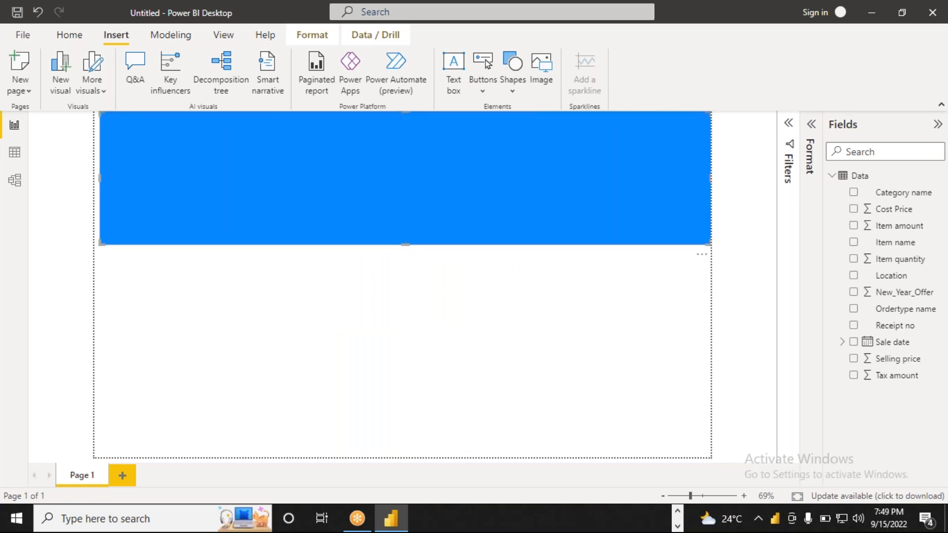
pyautogui.moveTo(405, 246); pyautogui.dragTo(399, 156)
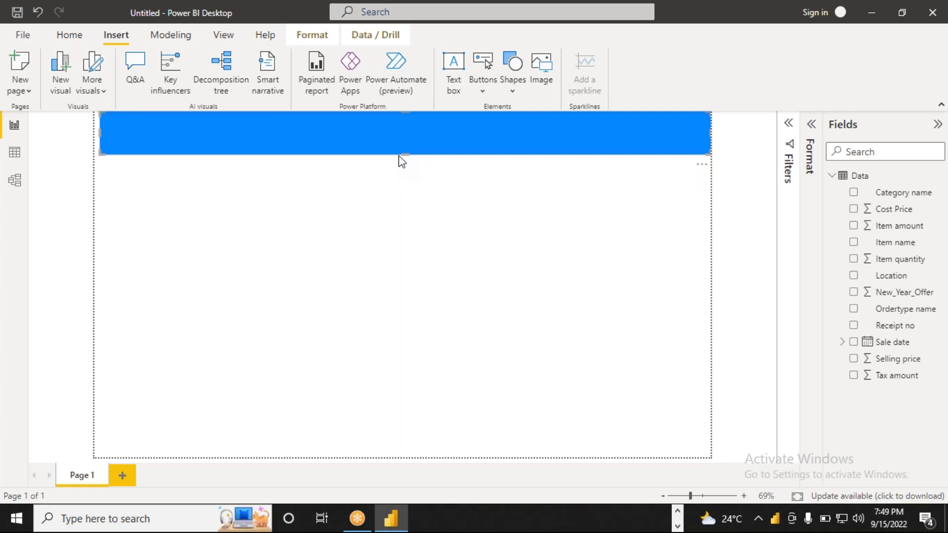
pyautogui.moveTo(399, 156)
pyautogui.mouseDown()
pyautogui.moveTo(400, 273)
pyautogui.moveTo(404, 153)
pyautogui.mouseUp()
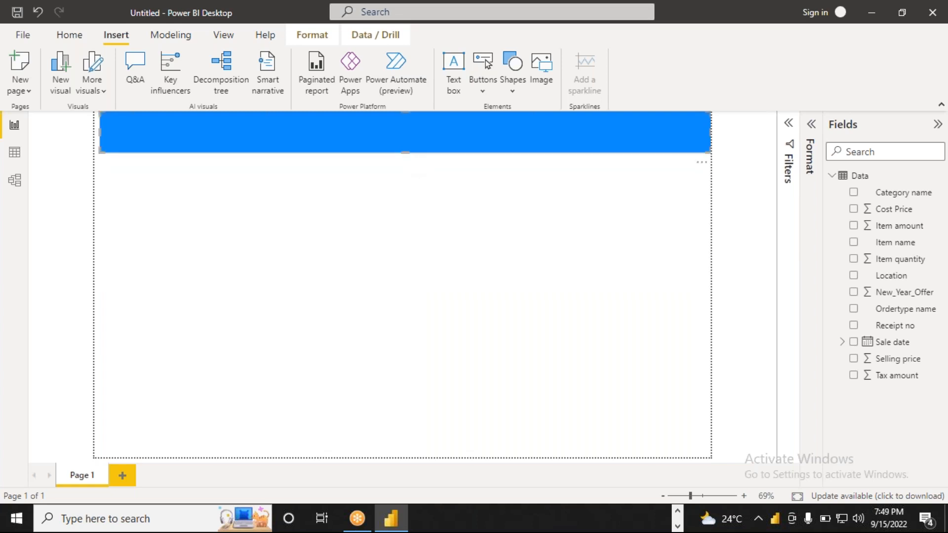
# - Show the Shape options in the banner's format settings
pyautogui.click(811, 163)
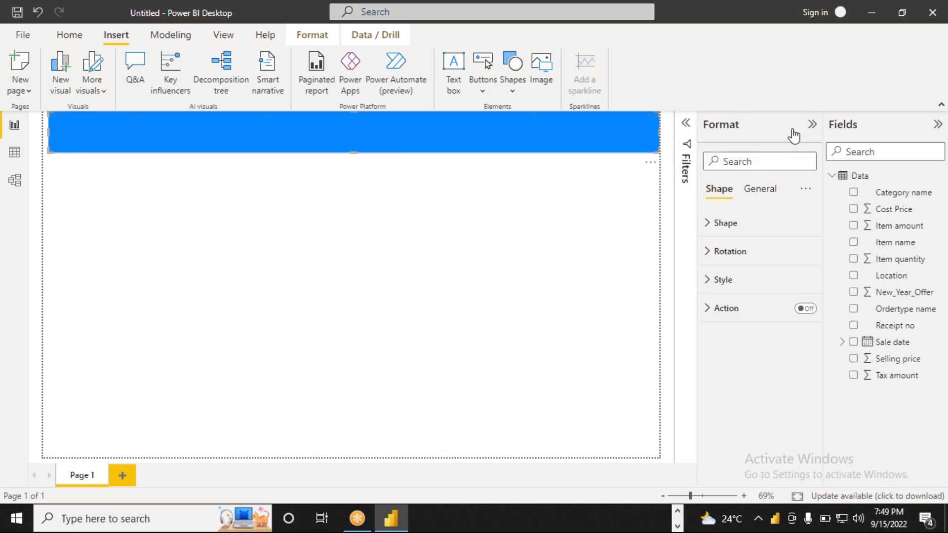
pyautogui.click(709, 226)
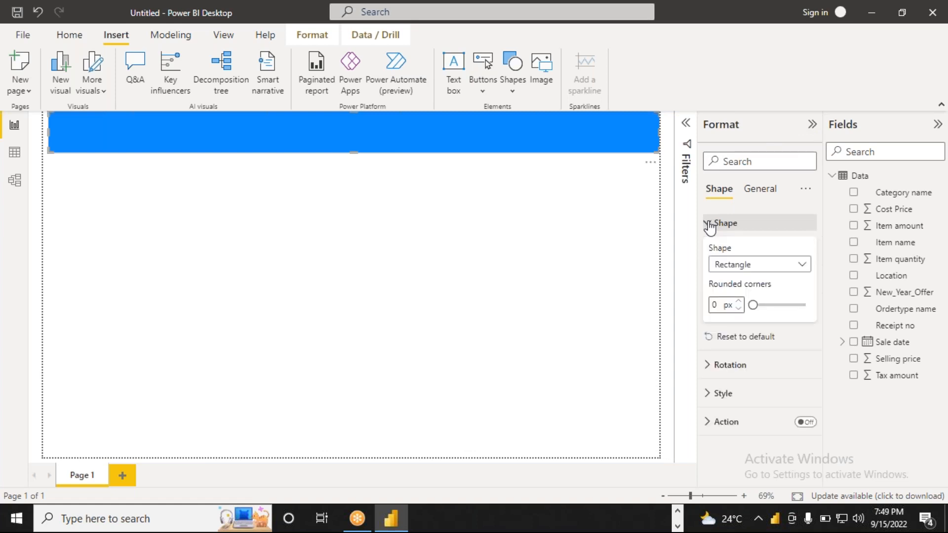
# - Try changing the banner's shape to Oval, and undo the change
pyautogui.click(807, 267)
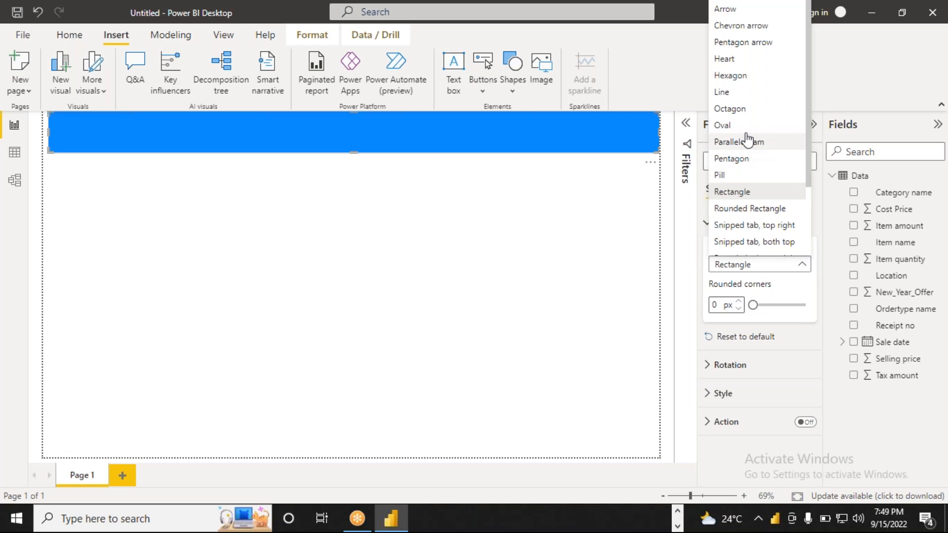
pyautogui.click(722, 125)
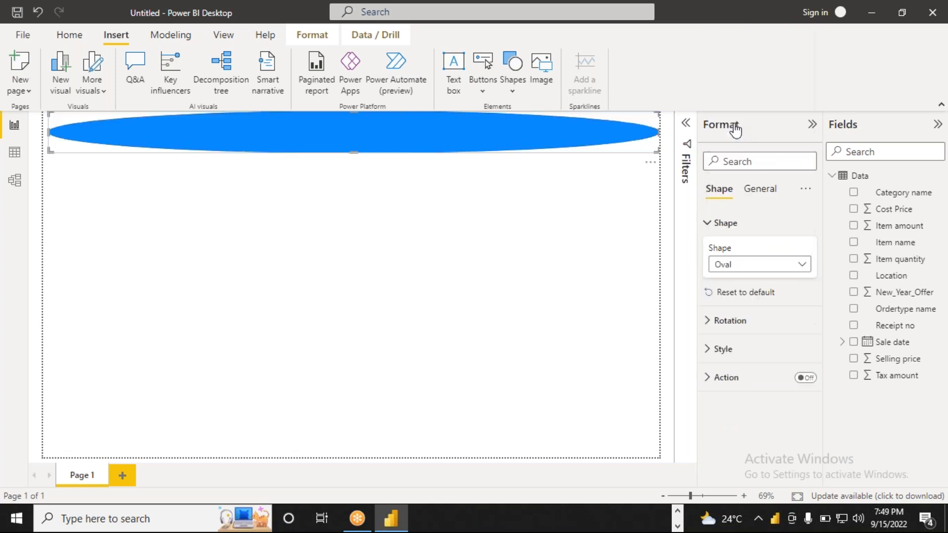
pyautogui.hotkey('ctrl', 'z')
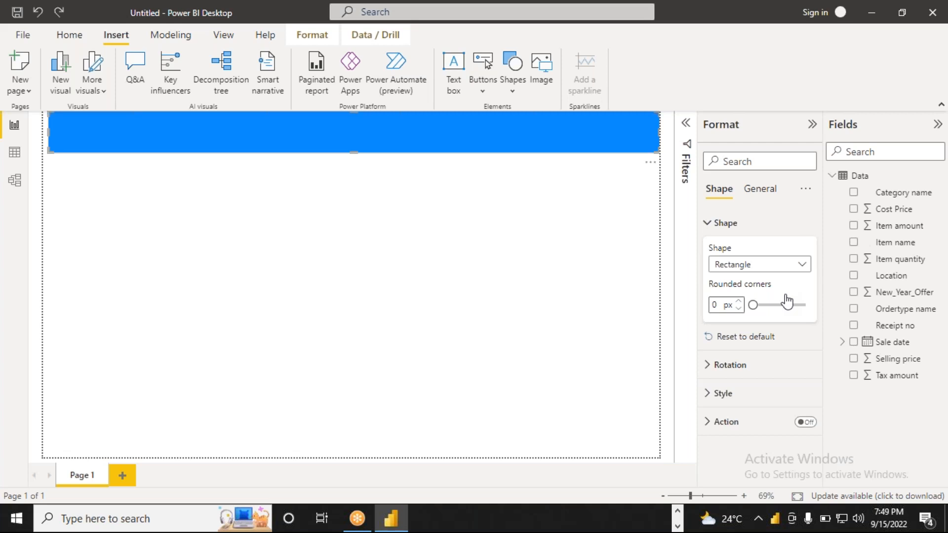
# - Set the banner's rounded corners to 10 px and collapse its Shape options
pyautogui.moveTo(754, 305); pyautogui.dragTo(786, 305)
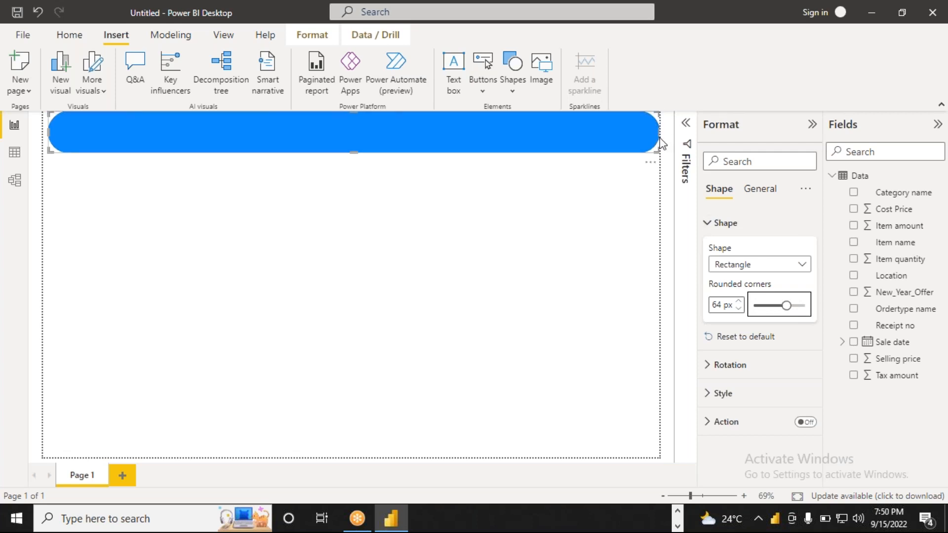
pyautogui.moveTo(785, 305); pyautogui.dragTo(758, 310)
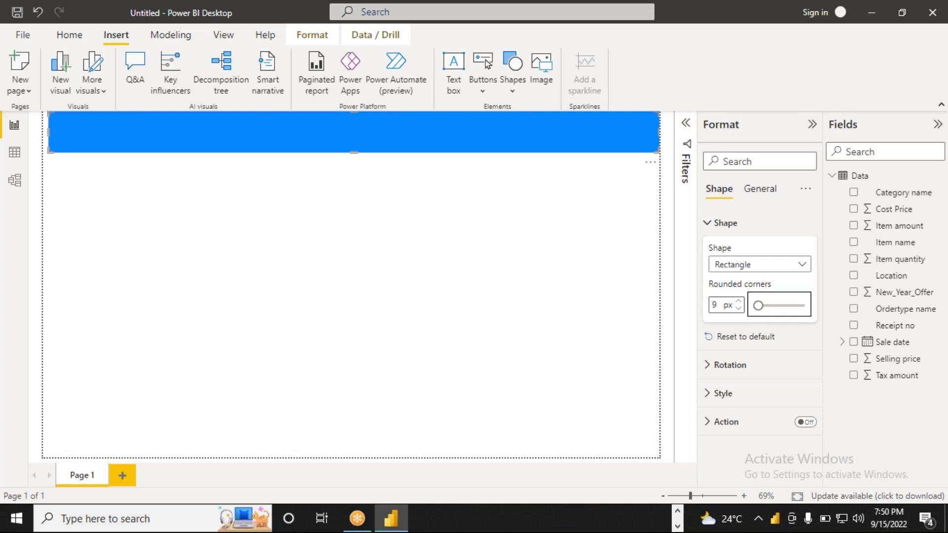
pyautogui.click(717, 305)
pyautogui.doubleClick(717, 305)
pyautogui.write('10')
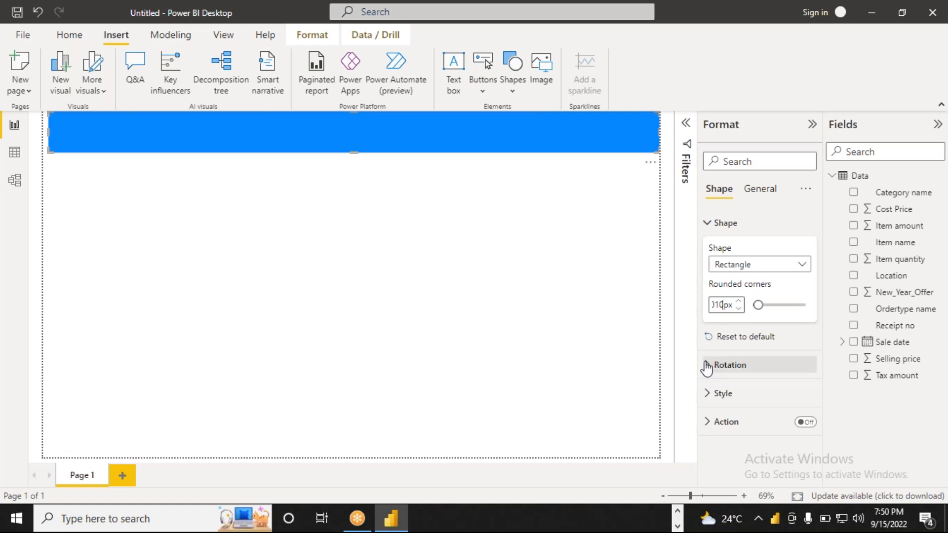
pyautogui.press('BackSpace')
pyautogui.press('BackSpace')
pyautogui.press('BackSpace')
pyautogui.write('10')
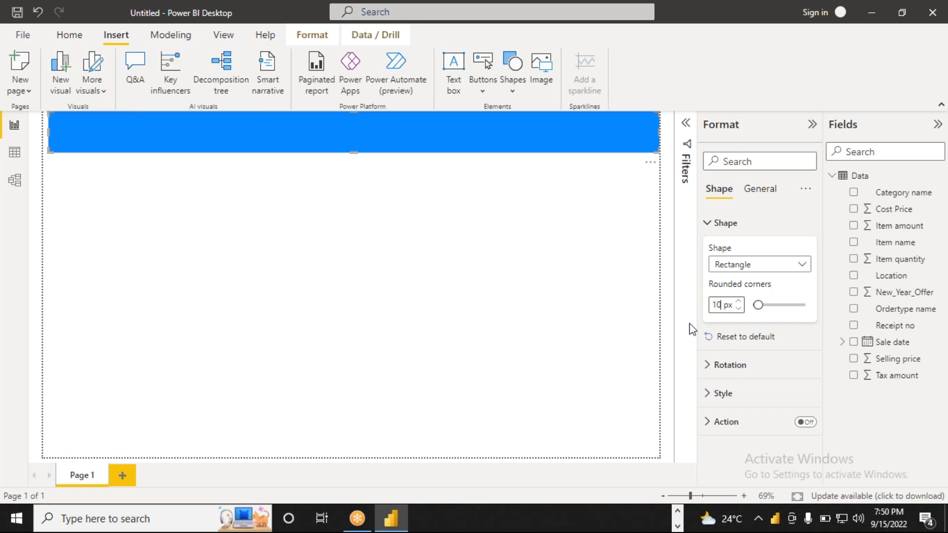
pyautogui.click(714, 225)
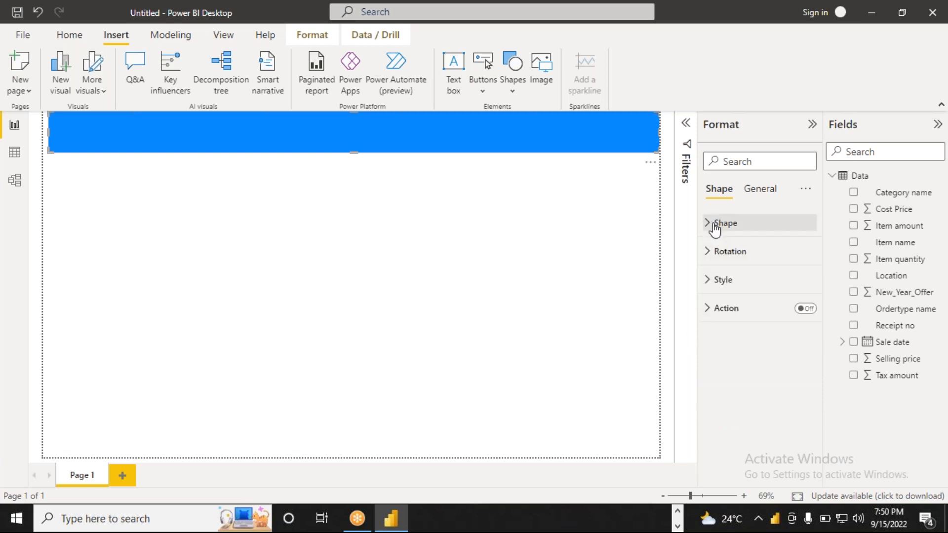
# - Change the banner's fill to the custom dark magenta colour #A20373 in its Style options
pyautogui.click(712, 278)
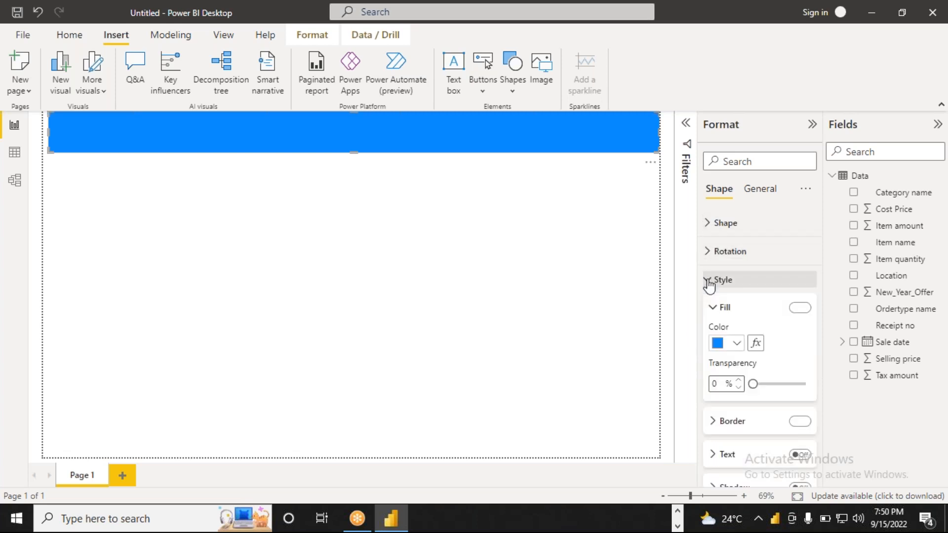
pyautogui.click(737, 344)
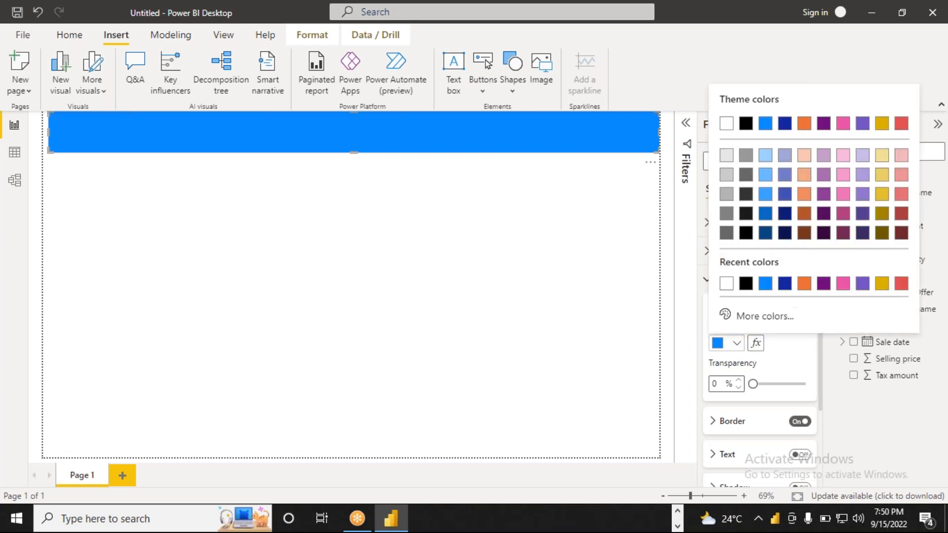
pyautogui.click(746, 316)
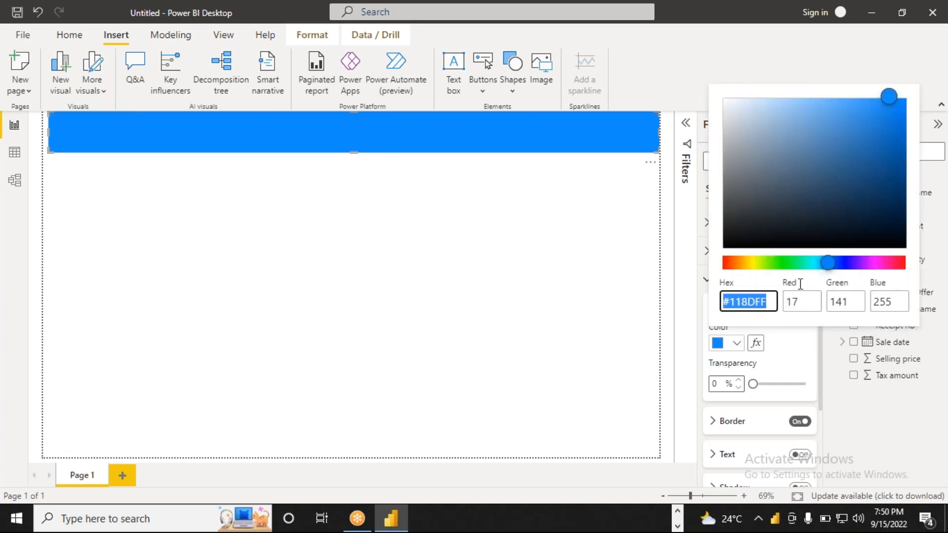
pyautogui.moveTo(829, 263); pyautogui.dragTo(884, 264)
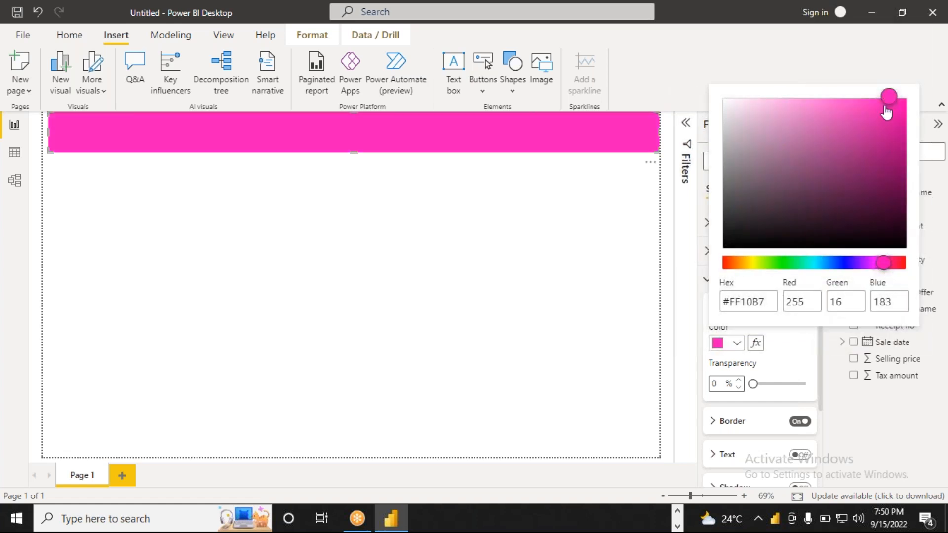
pyautogui.moveTo(888, 103); pyautogui.dragTo(899, 152)
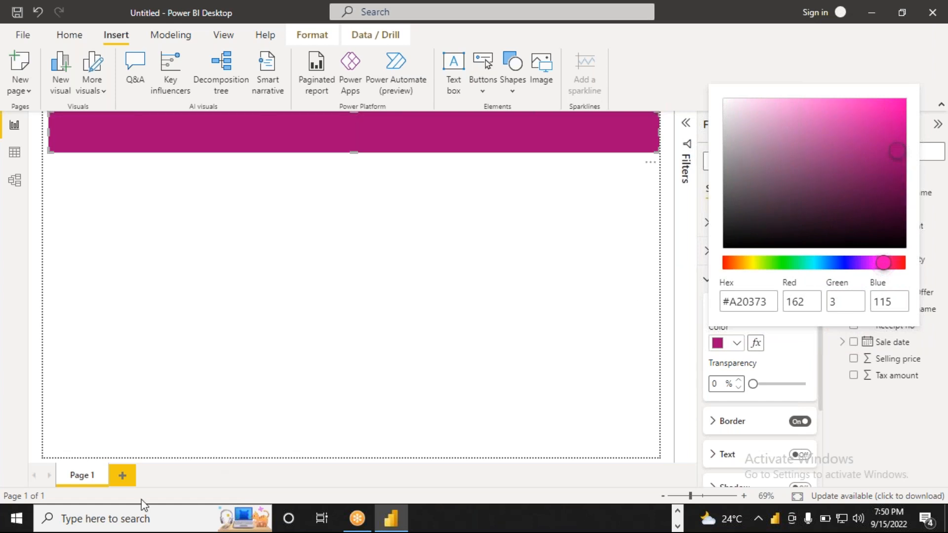
# - Switch to the open Chrome browser window that shows WhatsApp Web
pyautogui.click(103, 518)
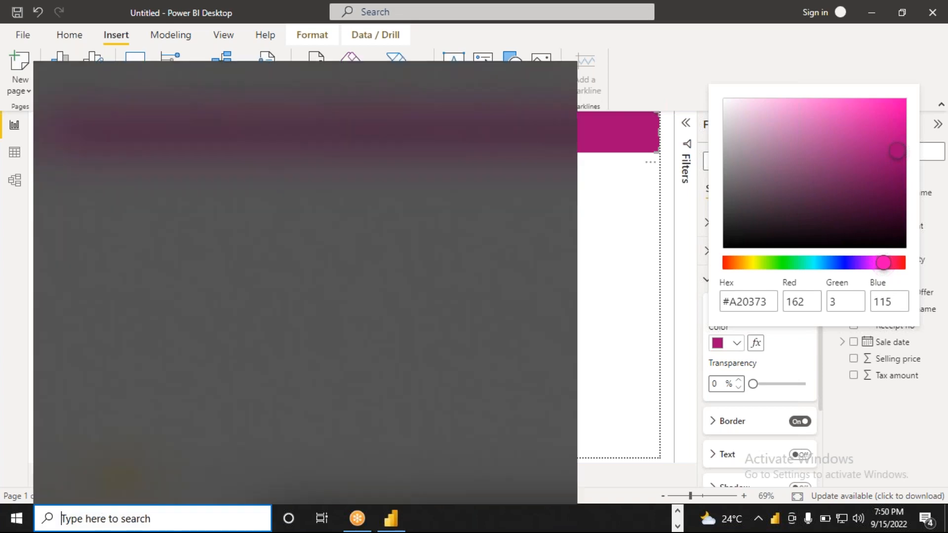
pyautogui.write('chrome')
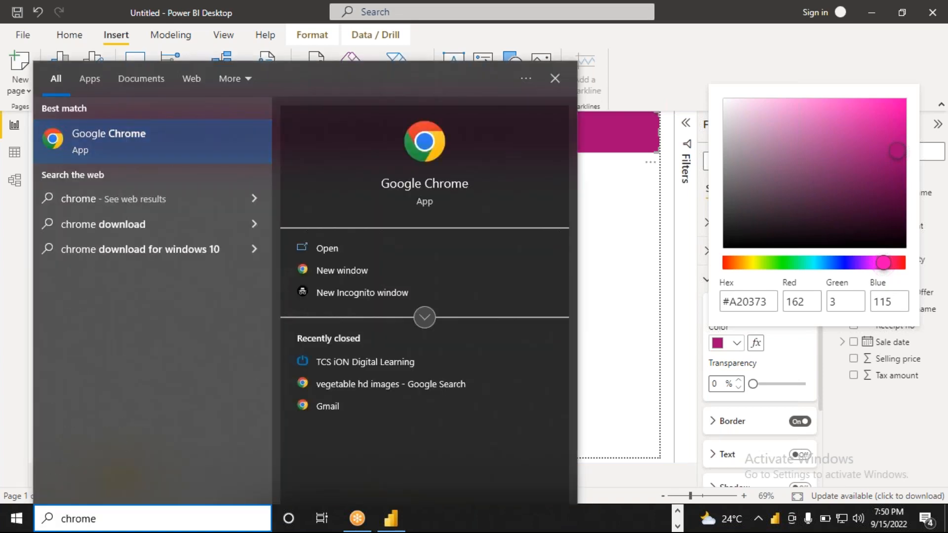
pyautogui.click(678, 527)
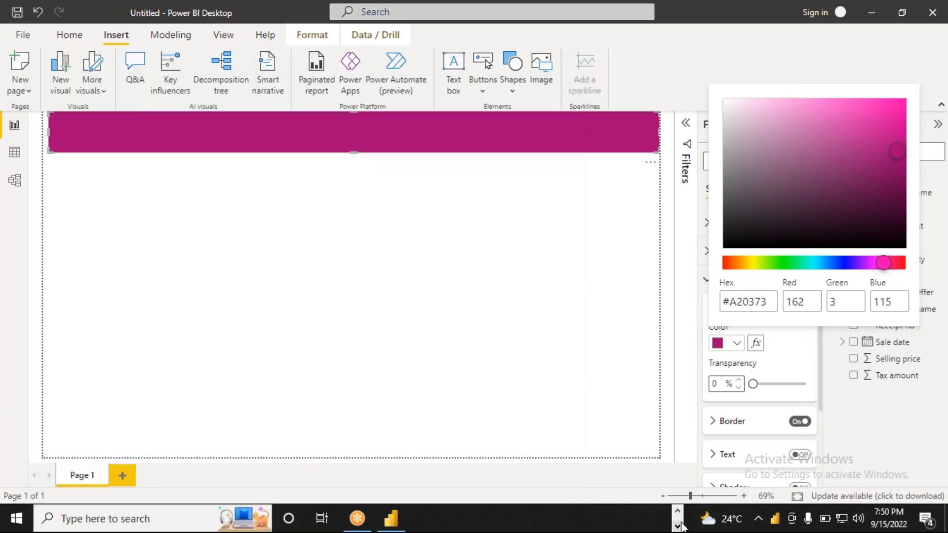
pyautogui.moveTo(547, 518)
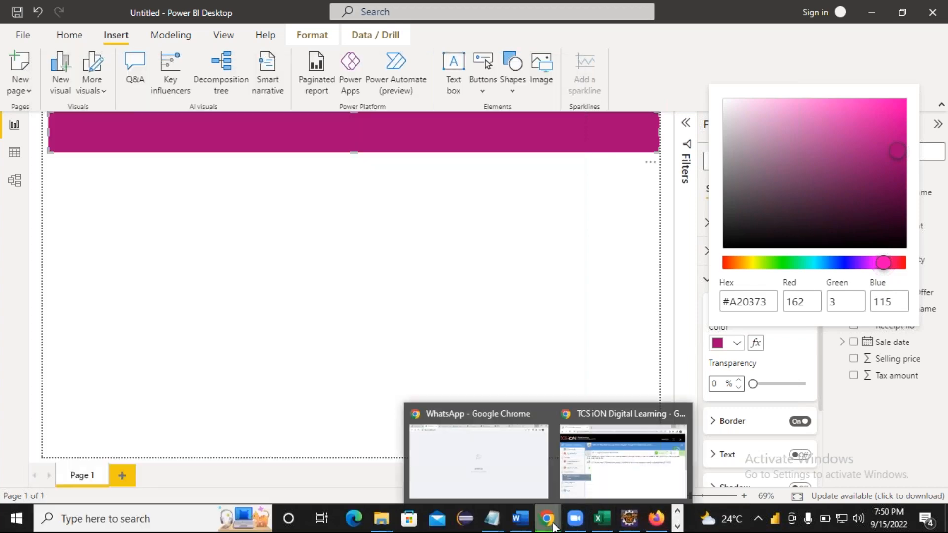
pyautogui.click(491, 455)
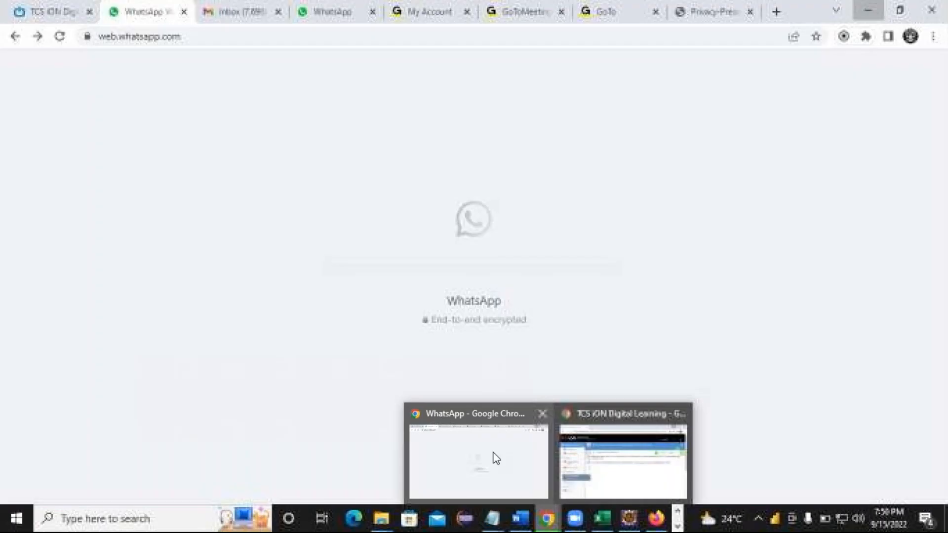
# - Search the web for "color codes" and open the HTML Color Codes website
pyautogui.click(220, 36)
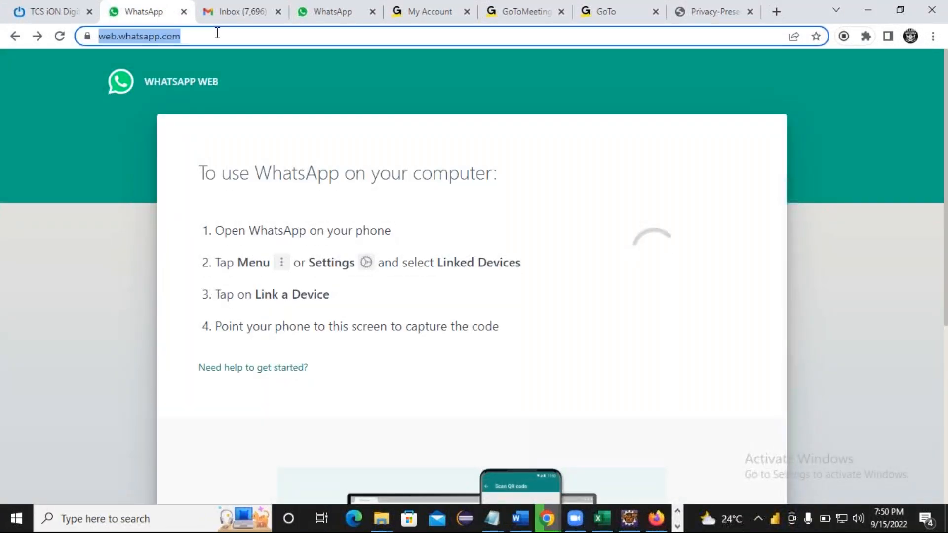
pyautogui.write('color codes')
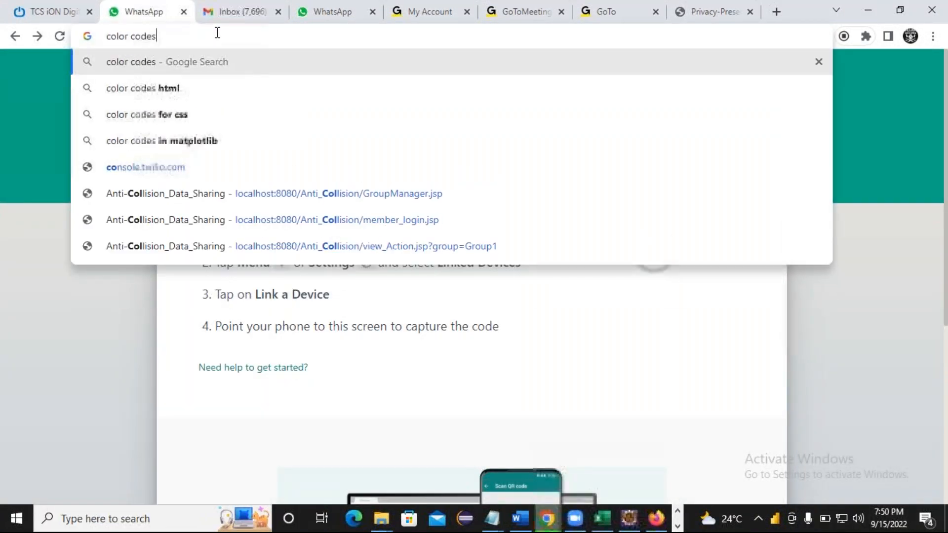
pyautogui.press('Return')
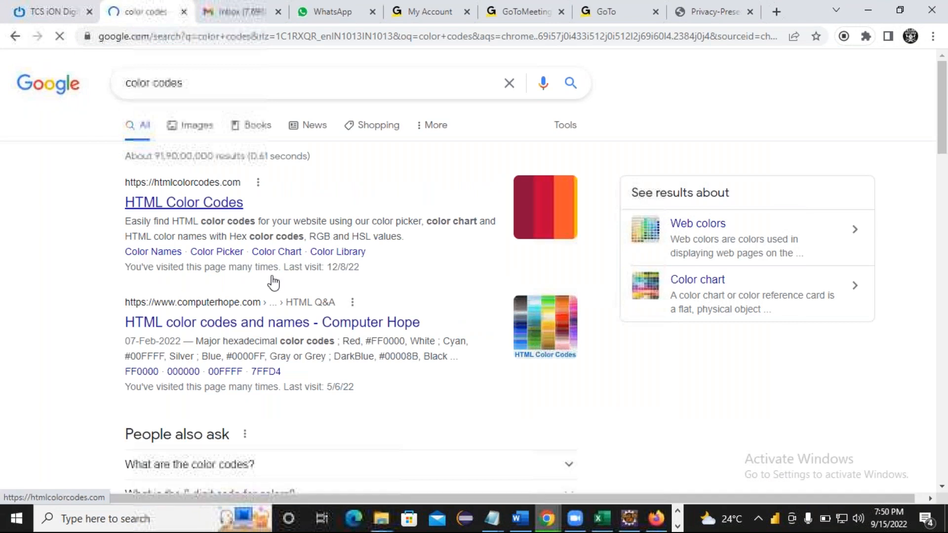
pyautogui.click(173, 203)
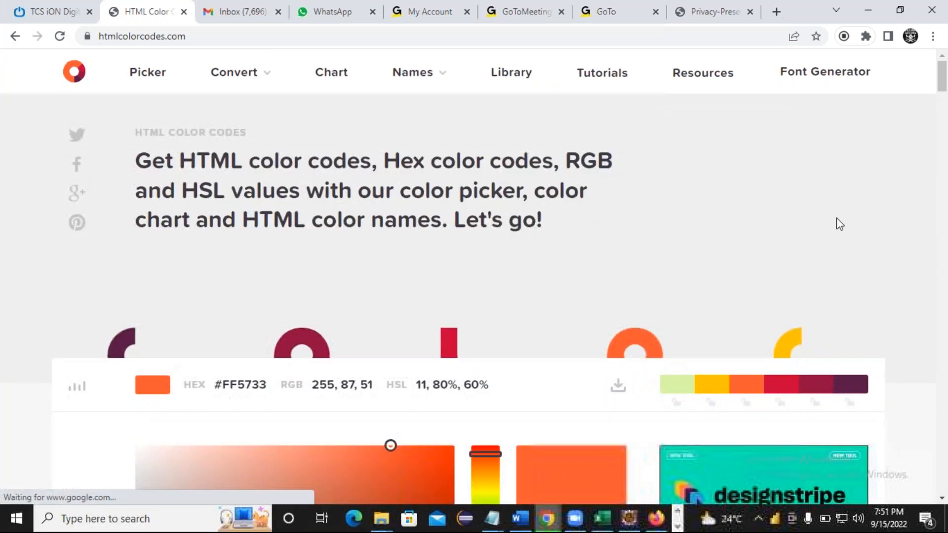
# - Choose the dark red swatch in the site's sample palette and copy its hex code #900C3F
pyautogui.moveTo(942, 81); pyautogui.dragTo(943, 96)
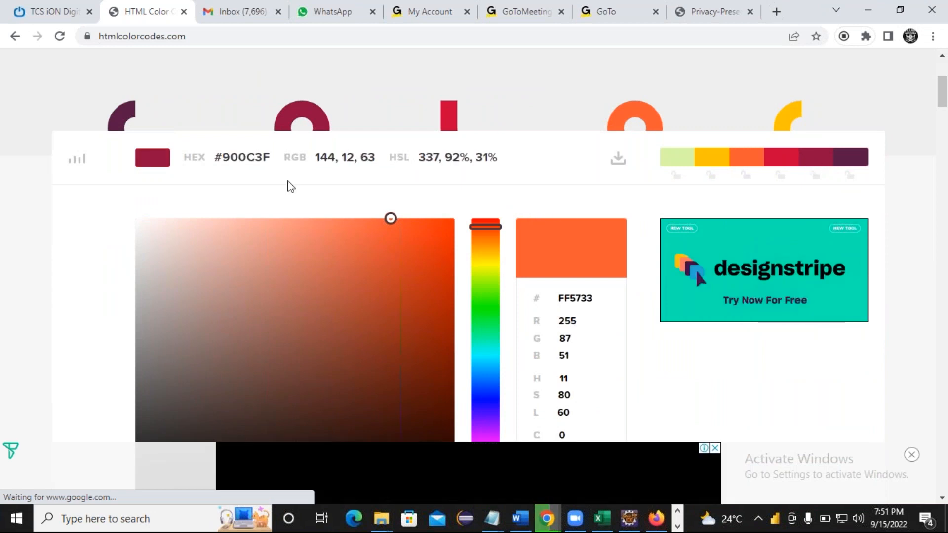
pyautogui.doubleClick(232, 157)
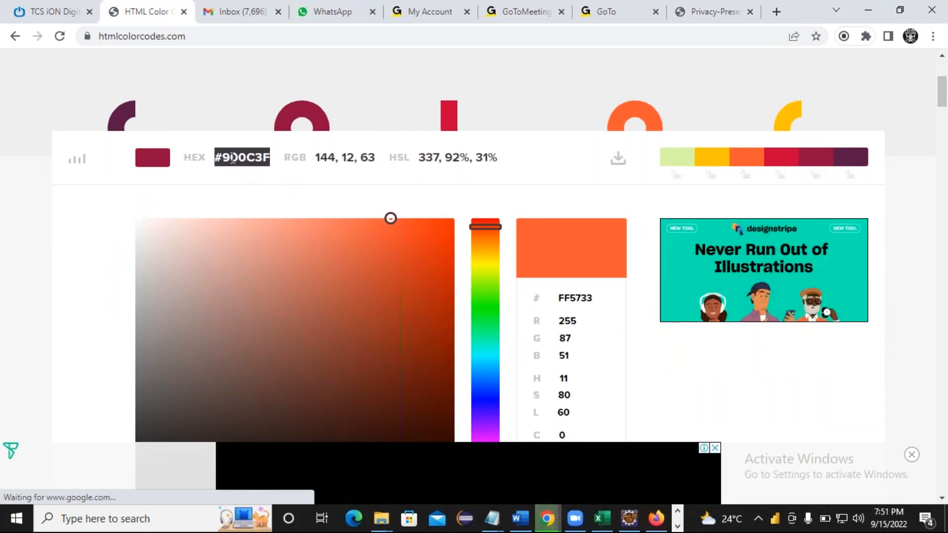
pyautogui.click(747, 159)
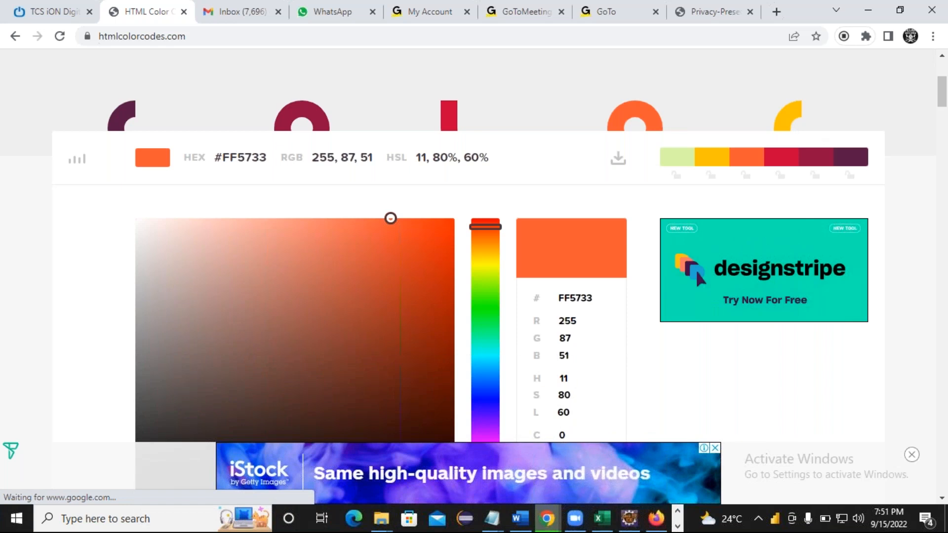
pyautogui.click(809, 168)
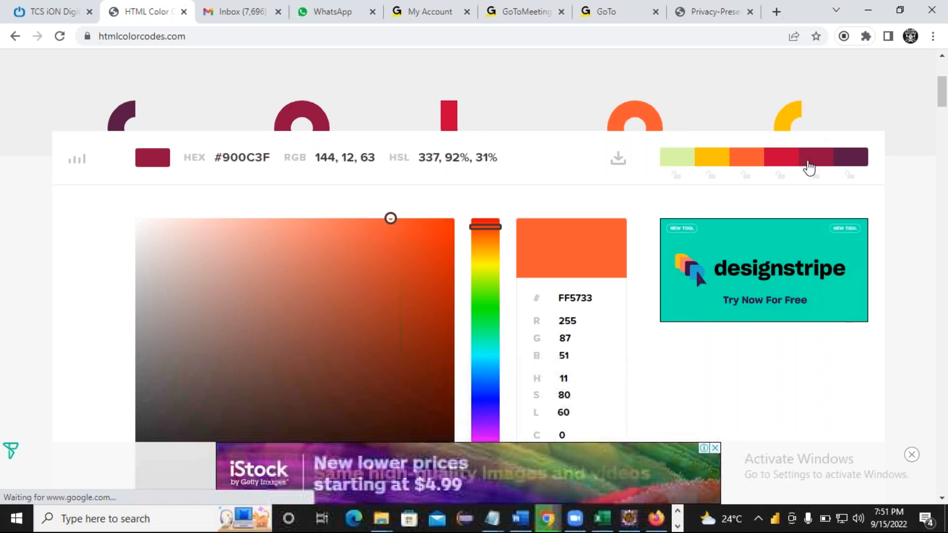
pyautogui.click(243, 163)
pyautogui.hotkey('ctrl', 'c')
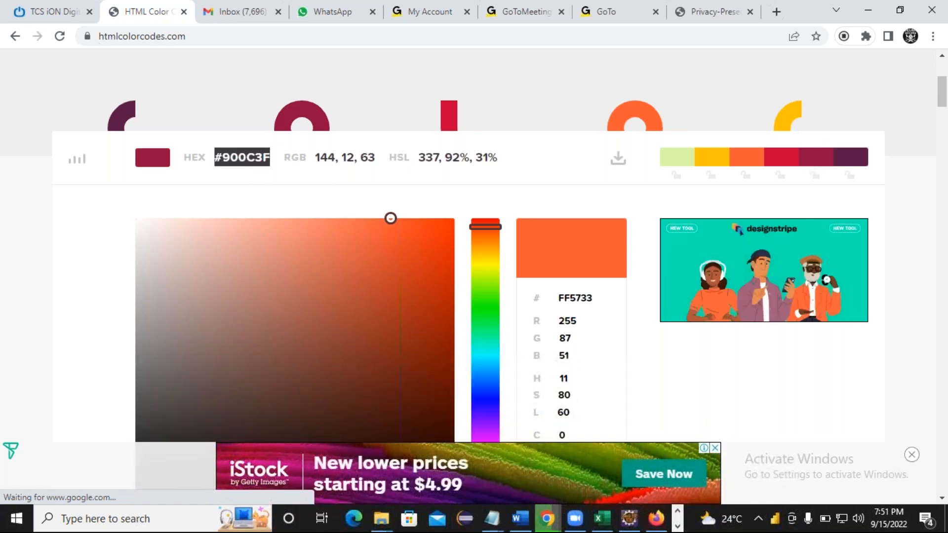
# - Switch back to Power BI Desktop, close the open colour picker and collapse the banner's Style options
pyautogui.click(677, 528)
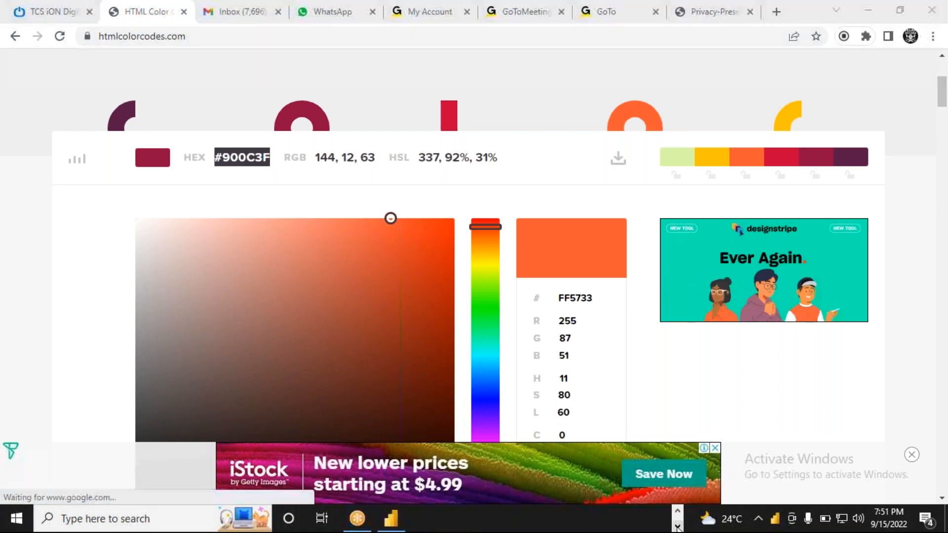
pyautogui.click(390, 520)
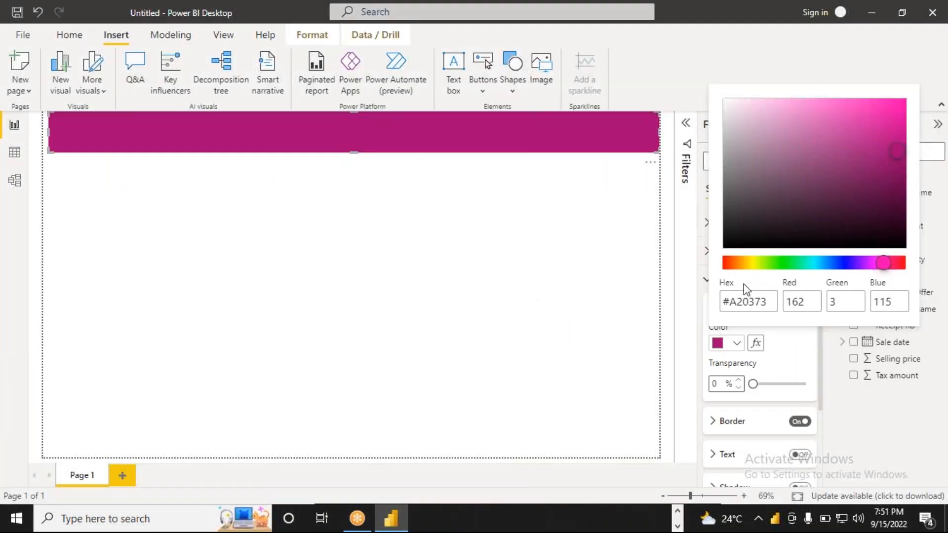
pyautogui.click(853, 409)
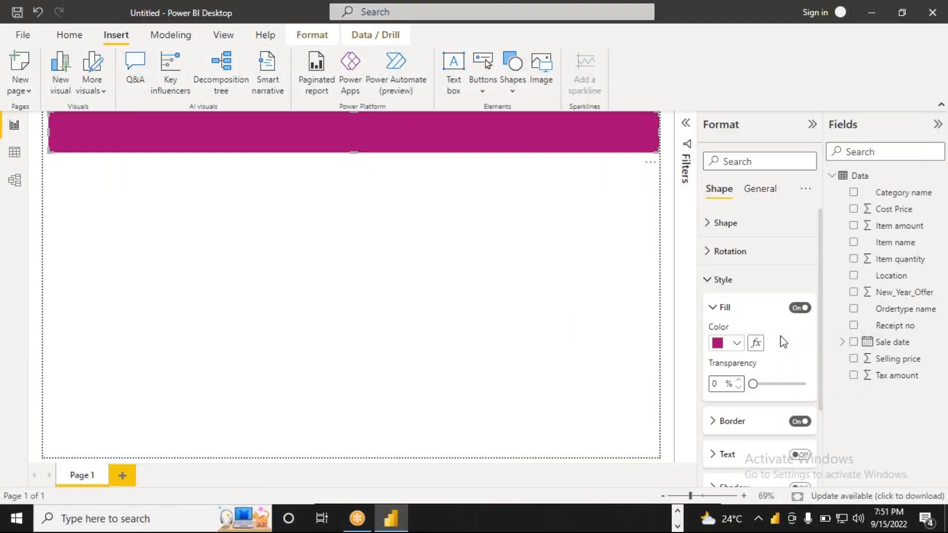
pyautogui.click(713, 285)
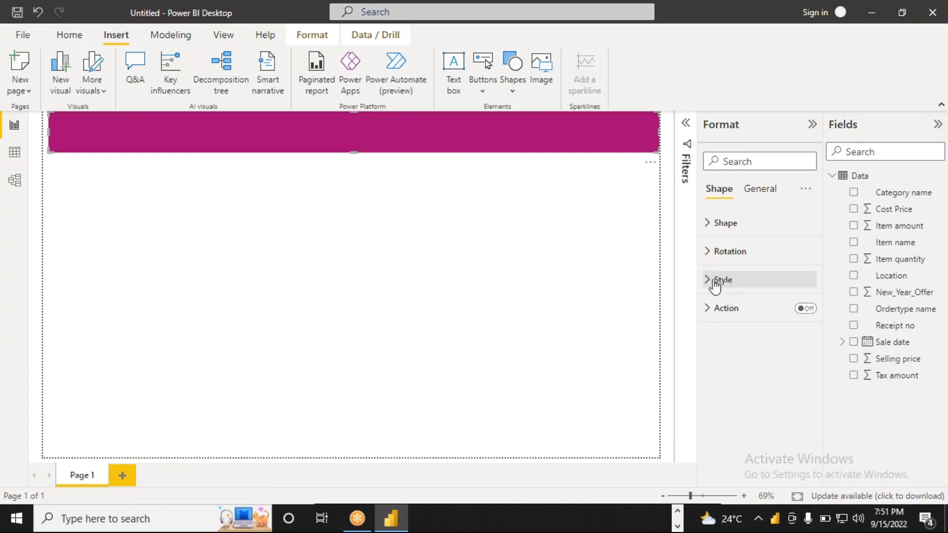
pyautogui.click(670, 242)
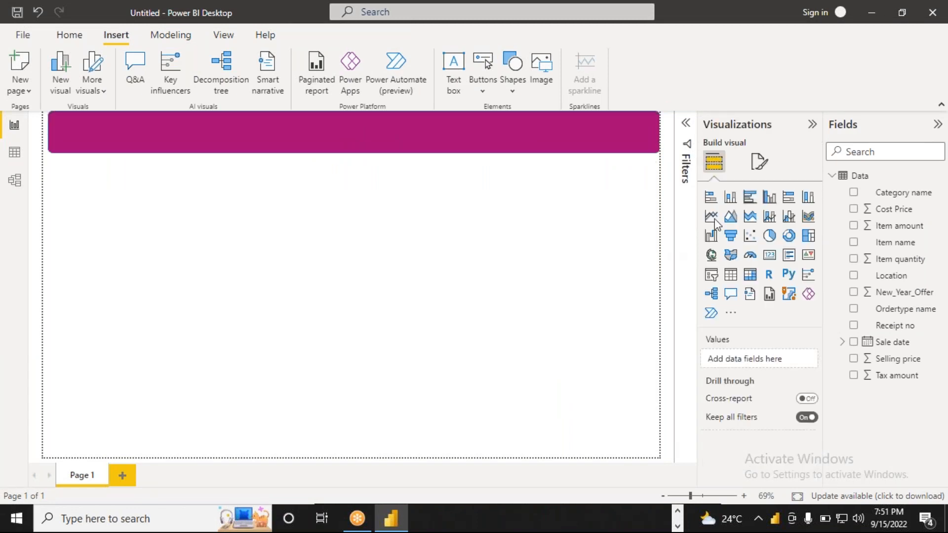
# - Change the banner's fill to the copied hex colour #900C3F and collapse the Style options
pyautogui.click(594, 137)
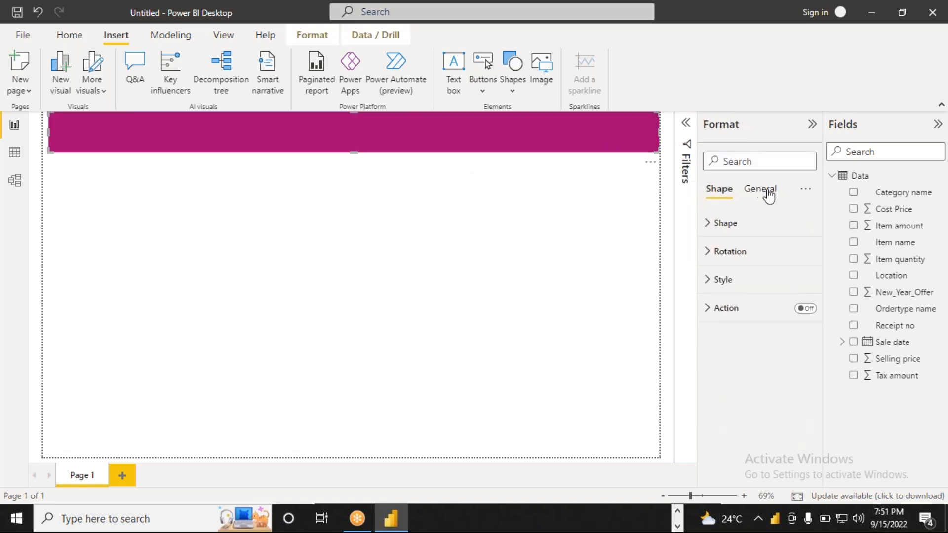
pyautogui.click(708, 282)
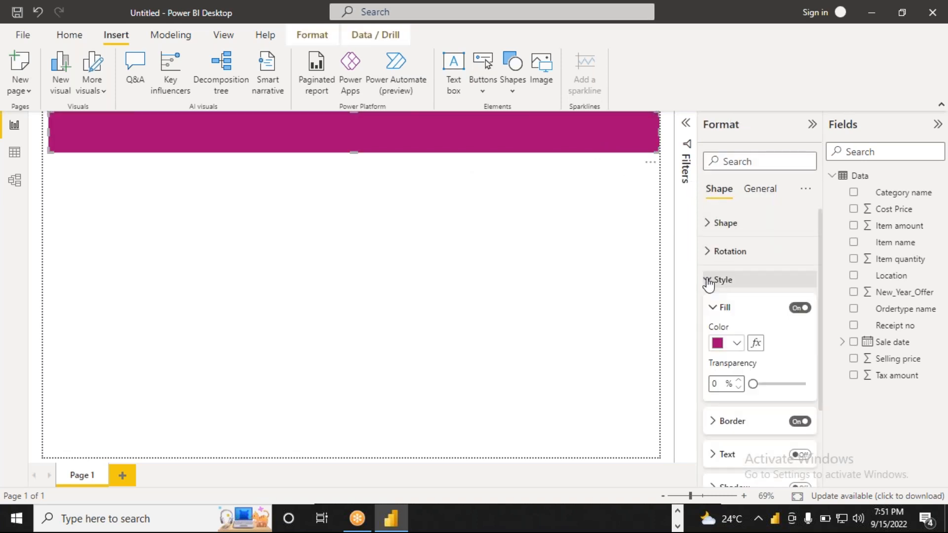
pyautogui.click(737, 344)
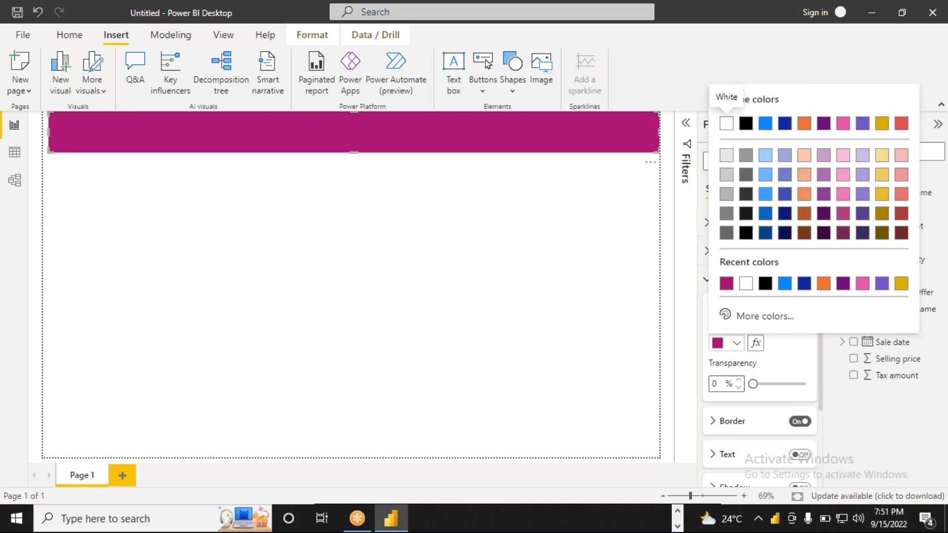
pyautogui.click(774, 320)
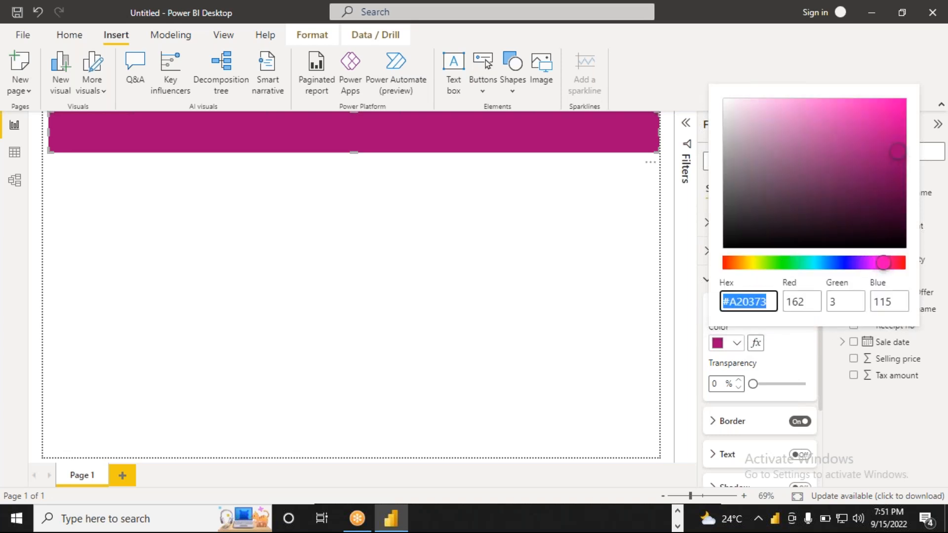
pyautogui.press('BackSpace')
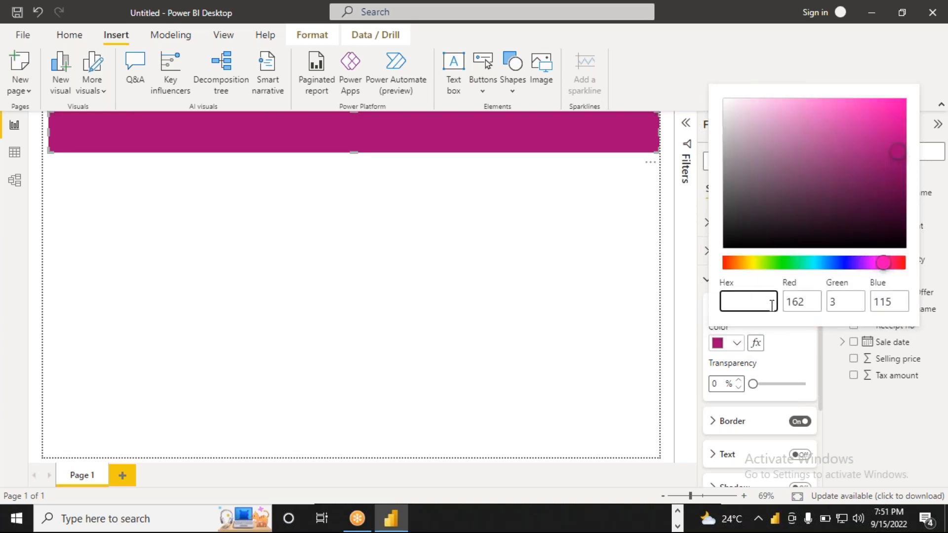
pyautogui.hotkey('ctrl', 'v')
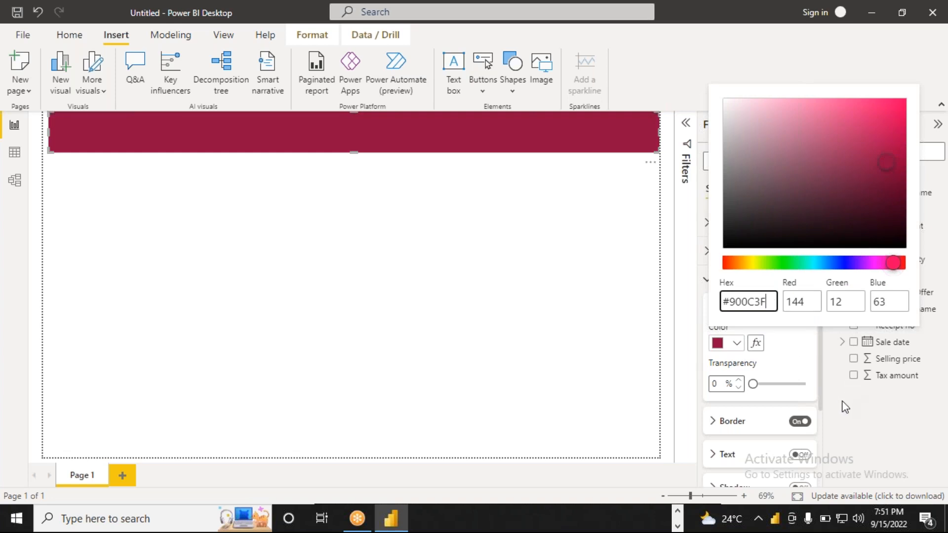
pyautogui.click(703, 281)
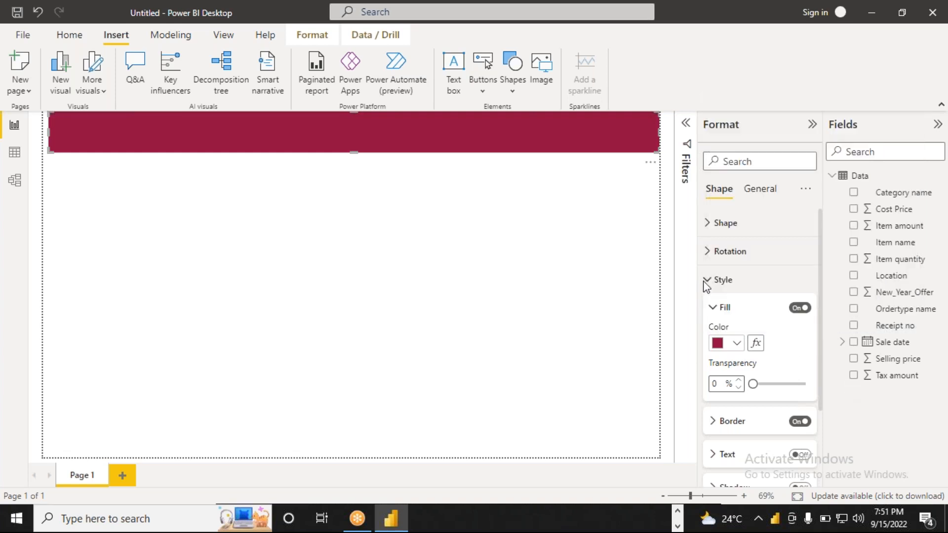
pyautogui.click(708, 288)
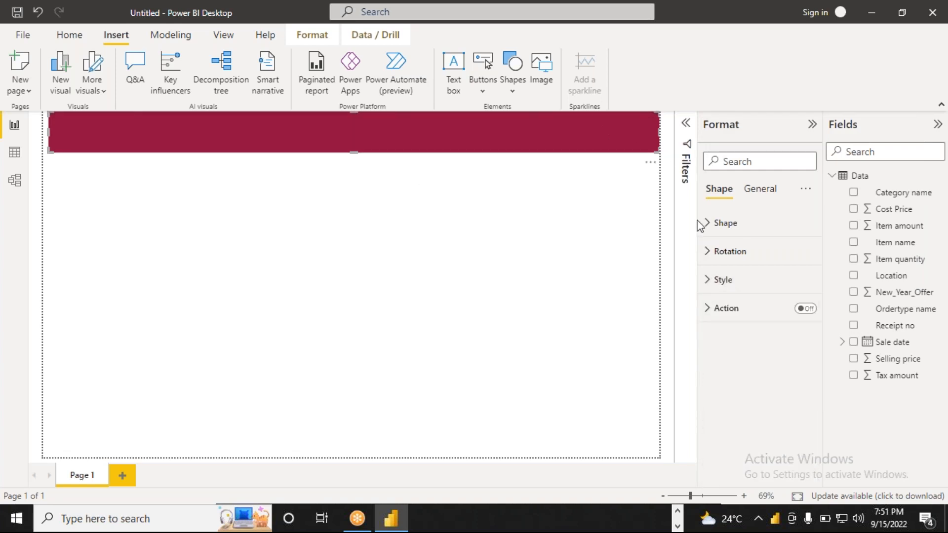
# - Turn on the Shadow effect in the banner's Style options
pyautogui.click(708, 281)
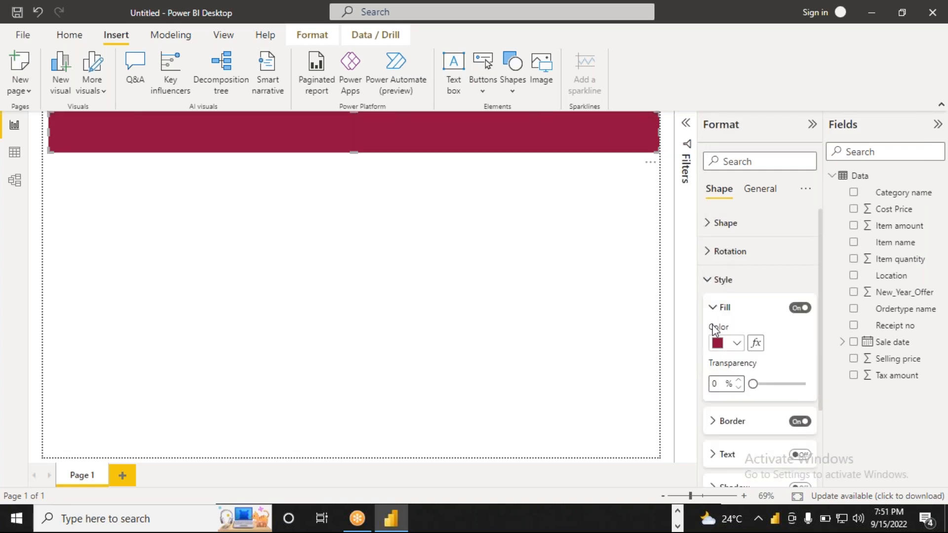
pyautogui.click(713, 310)
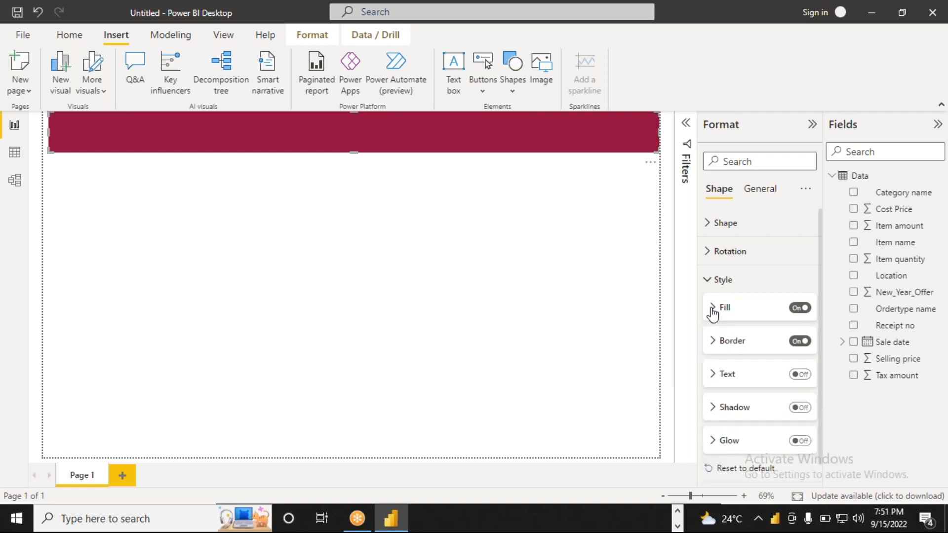
pyautogui.click(715, 407)
pyautogui.click(800, 408)
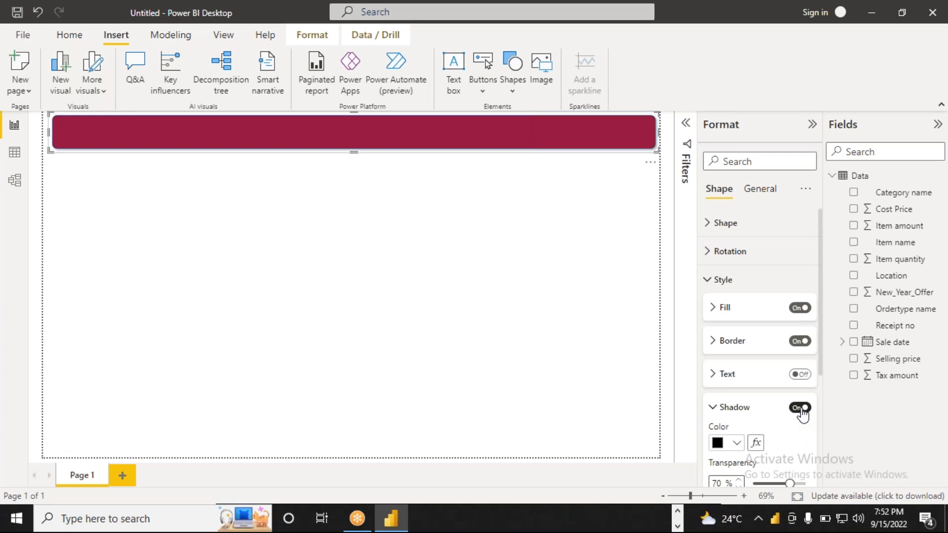
# - Set the banner's shadow colour to the custom yellow #DFF729
pyautogui.click(739, 445)
pyautogui.click(749, 416)
pyautogui.moveTo(727, 367); pyautogui.dragTo(757, 374)
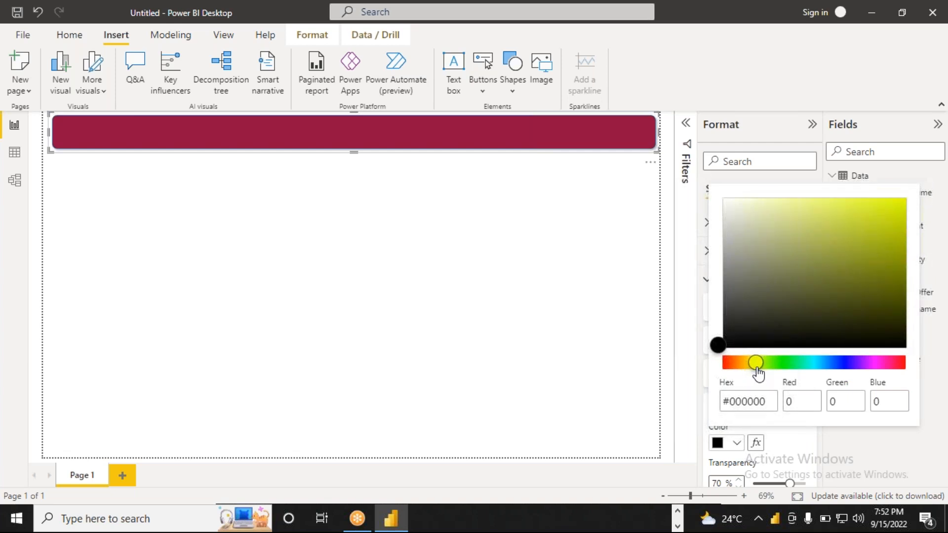
pyautogui.moveTo(854, 216); pyautogui.dragTo(870, 201)
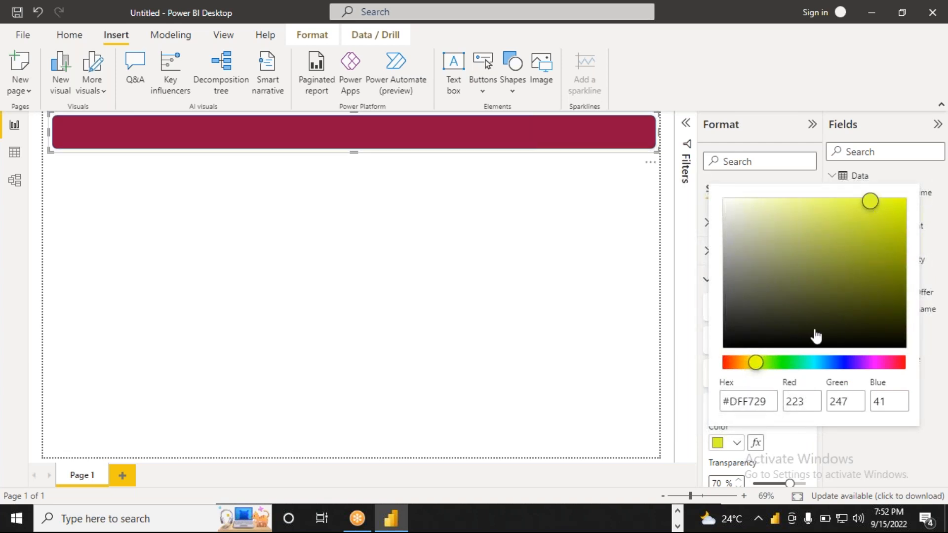
pyautogui.click(864, 443)
# - Set the banner shadow's blur to 26 px and collapse the Shadow options
pyautogui.moveTo(820, 333); pyautogui.dragTo(824, 385)
pyautogui.moveTo(763, 443)
pyautogui.mouseDown()
pyautogui.moveTo(794, 444)
pyautogui.moveTo(758, 443)
pyautogui.moveTo(766, 443)
pyautogui.mouseUp()
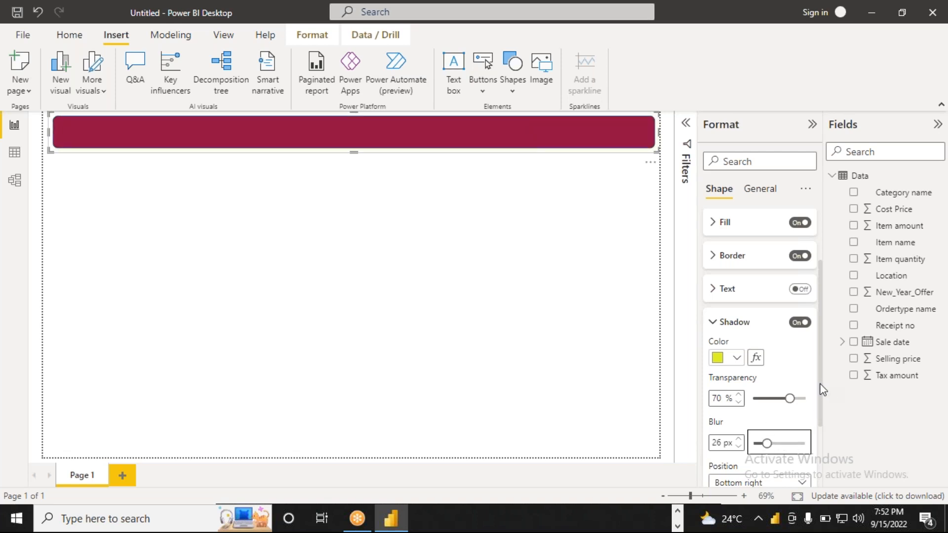
pyautogui.scroll(-2, 820, 385)
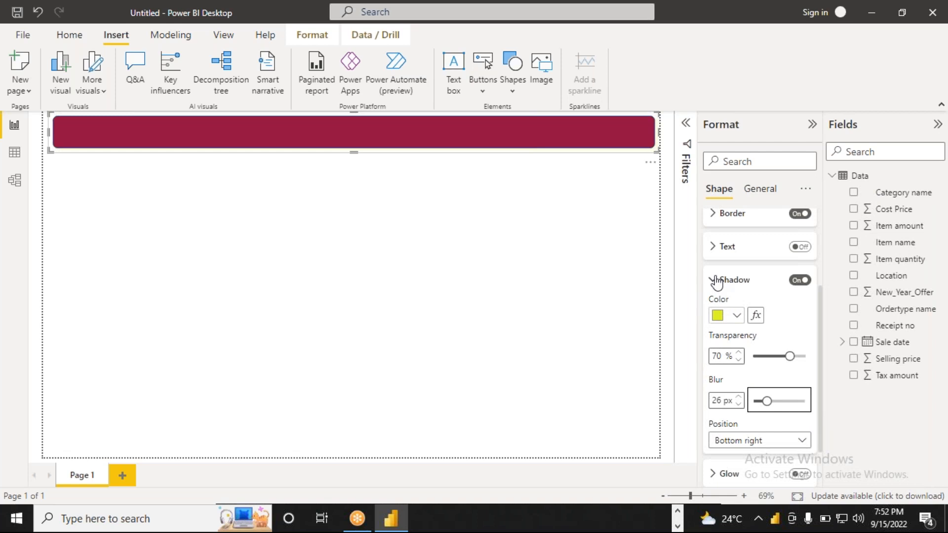
pyautogui.click(716, 281)
# - Turn on the Glow effect for the banner and set its glow colour to the custom yellow #FFFB10
pyautogui.click(801, 417)
pyautogui.click(719, 423)
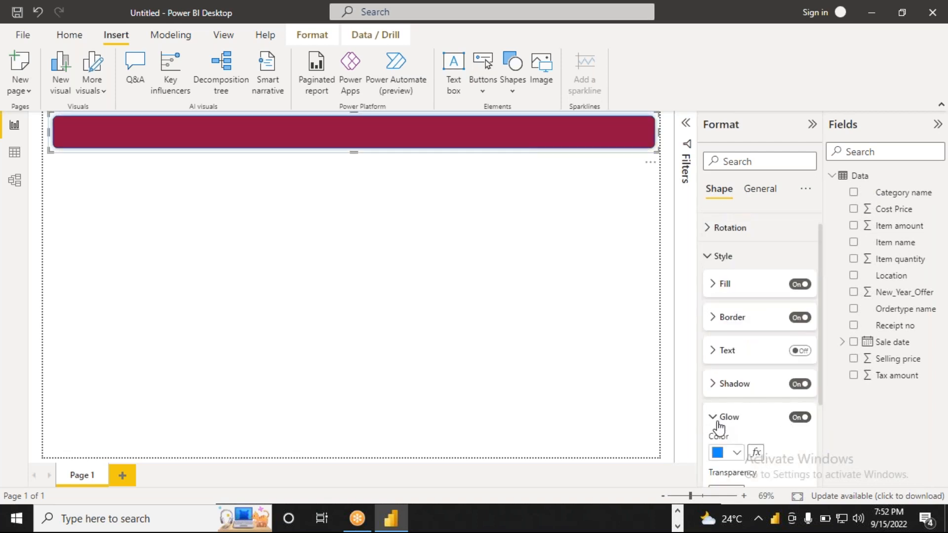
pyautogui.click(737, 453)
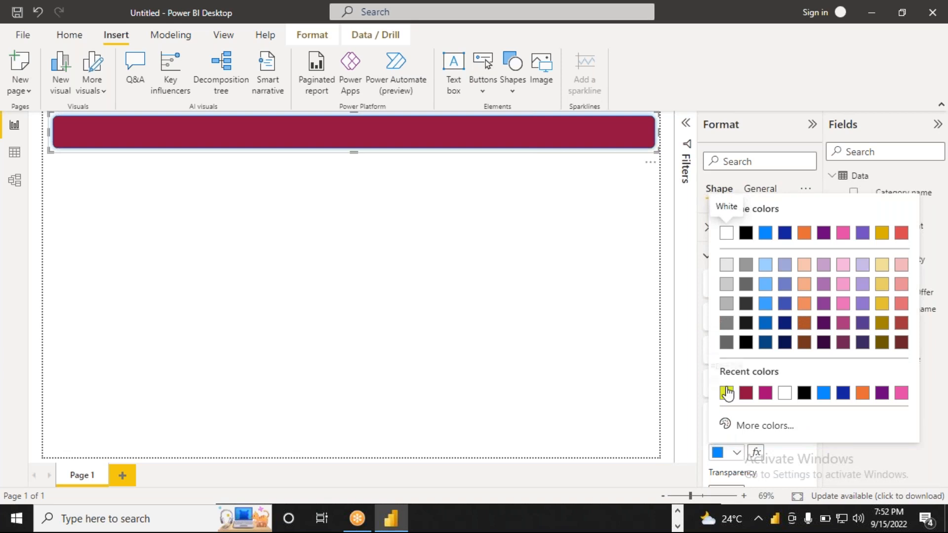
pyautogui.click(761, 426)
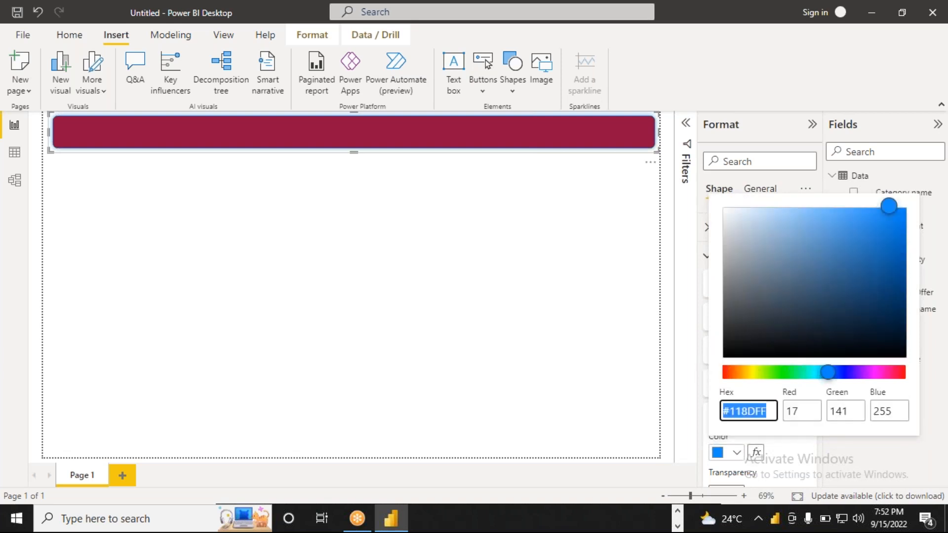
pyautogui.moveTo(825, 378); pyautogui.dragTo(751, 380)
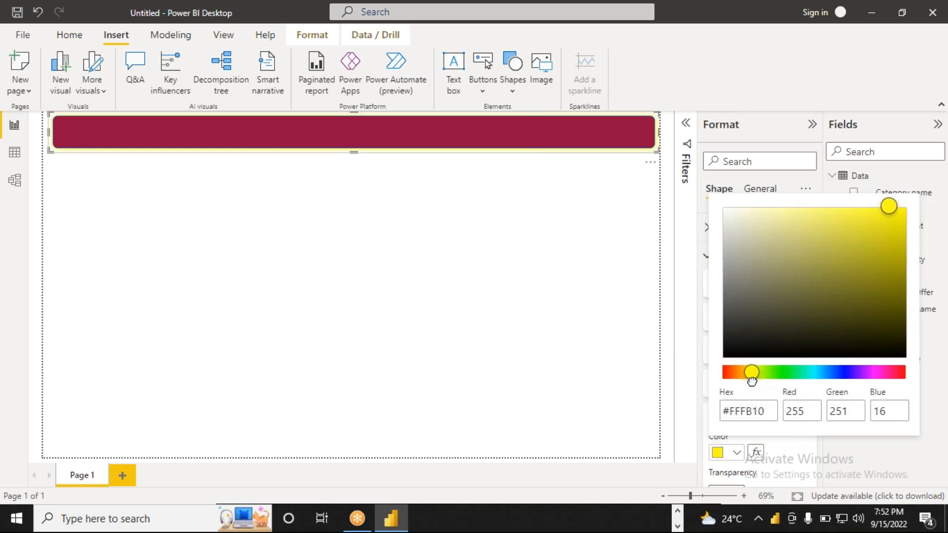
pyautogui.click(849, 463)
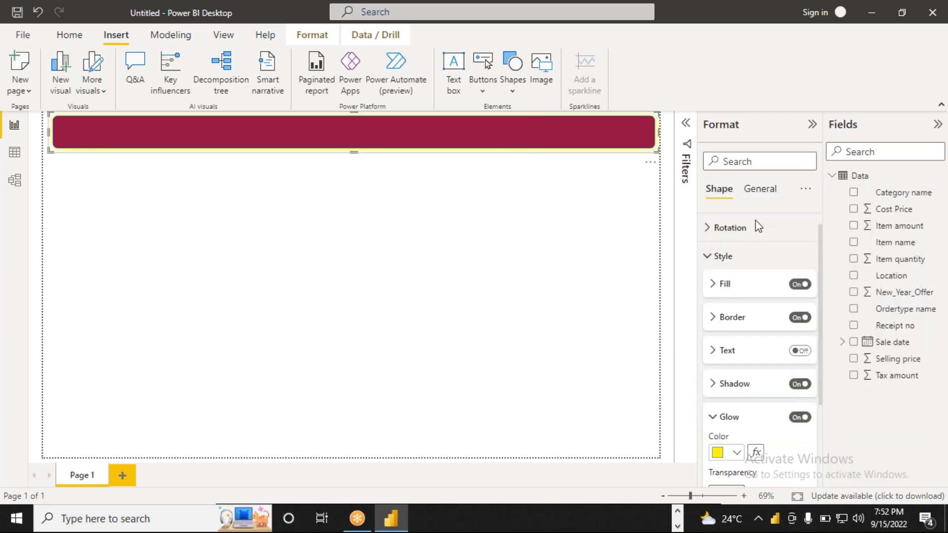
# - Collapse the Format and Fields panes and insert a text box below the banner reading "Air Goods Pvt LTD"
pyautogui.click(812, 124)
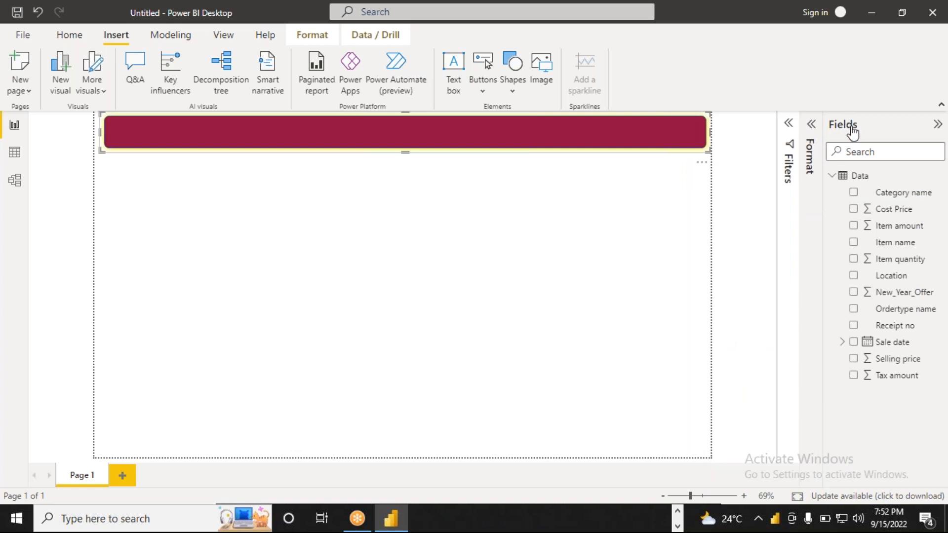
pyautogui.click(936, 125)
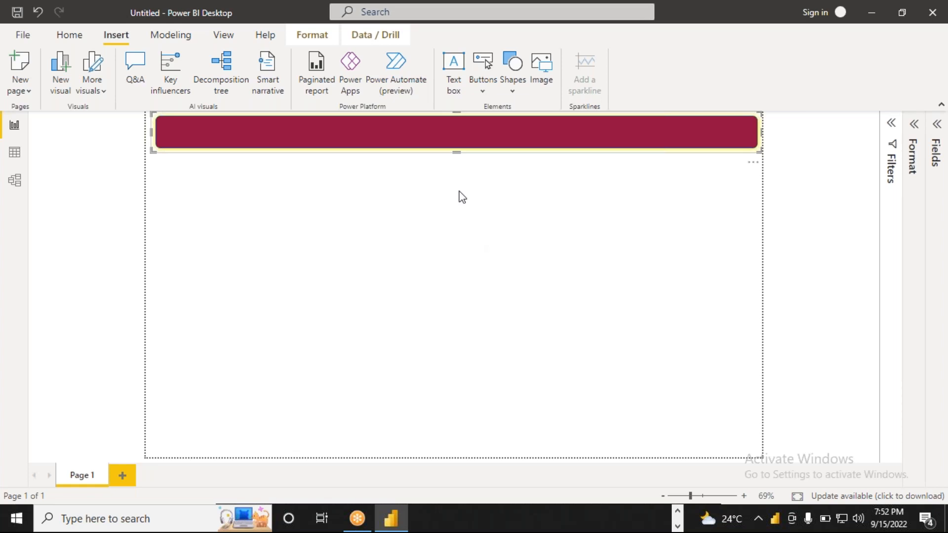
pyautogui.click(451, 73)
pyautogui.click(397, 239)
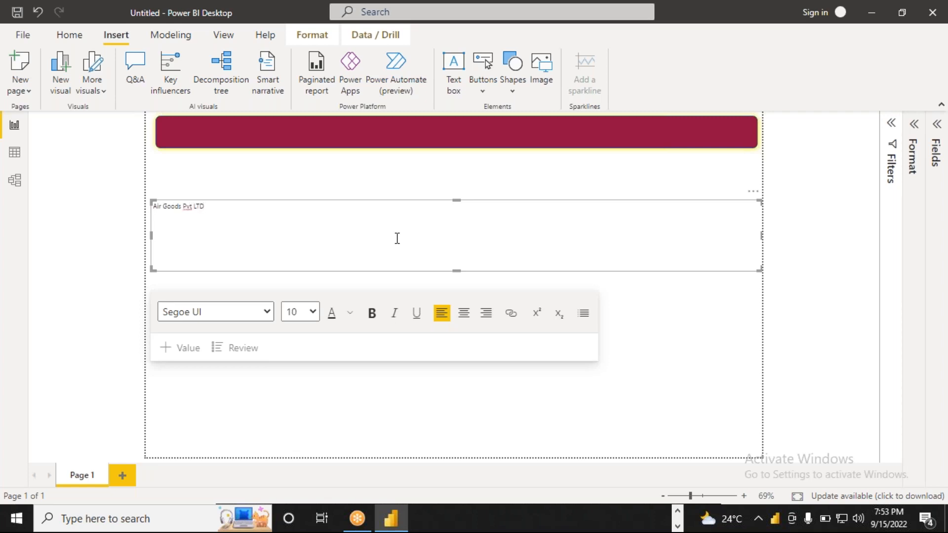
# - Make the whole text box title bold and set its font size to 42
pyautogui.moveTo(202, 212); pyautogui.dragTo(148, 212)
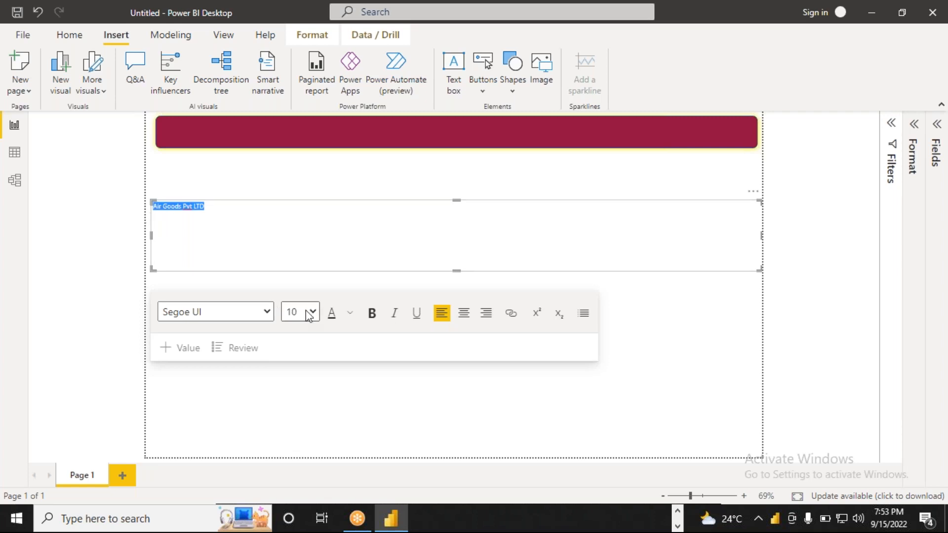
pyautogui.click(372, 316)
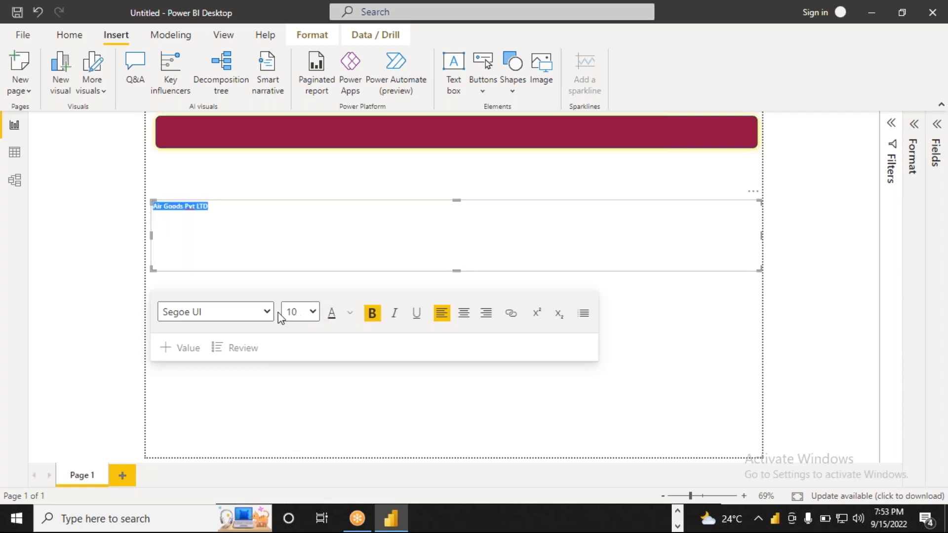
pyautogui.click(313, 312)
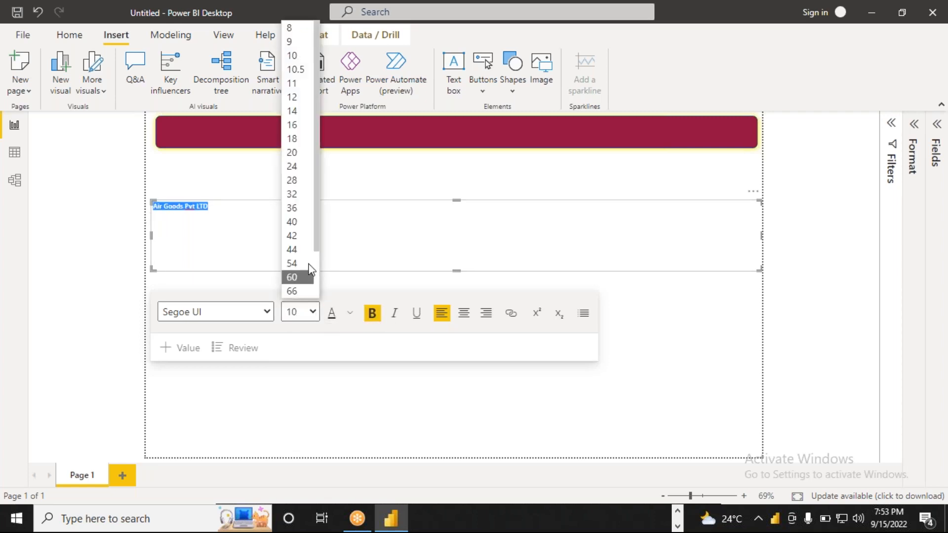
pyautogui.click(293, 235)
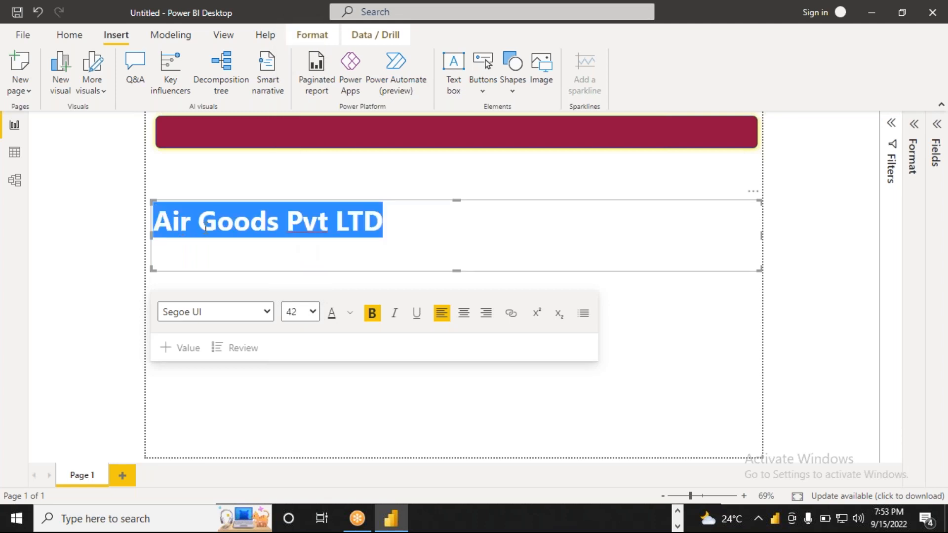
# - Change "Pvt" to capitals so the title reads "Air Goods PVT LTD"
pyautogui.click(328, 228)
pyautogui.press('BackSpace')
pyautogui.press('BackSpace')
pyautogui.write('VT')
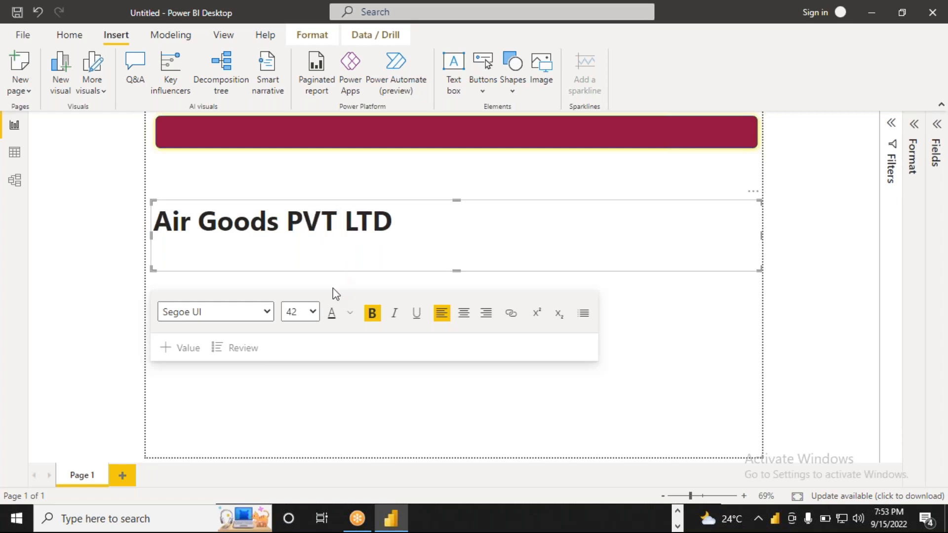
# - Choose white as the font colour in the text box and centre-align the whole "Air Goods PVT LTD" title
pyautogui.click(349, 316)
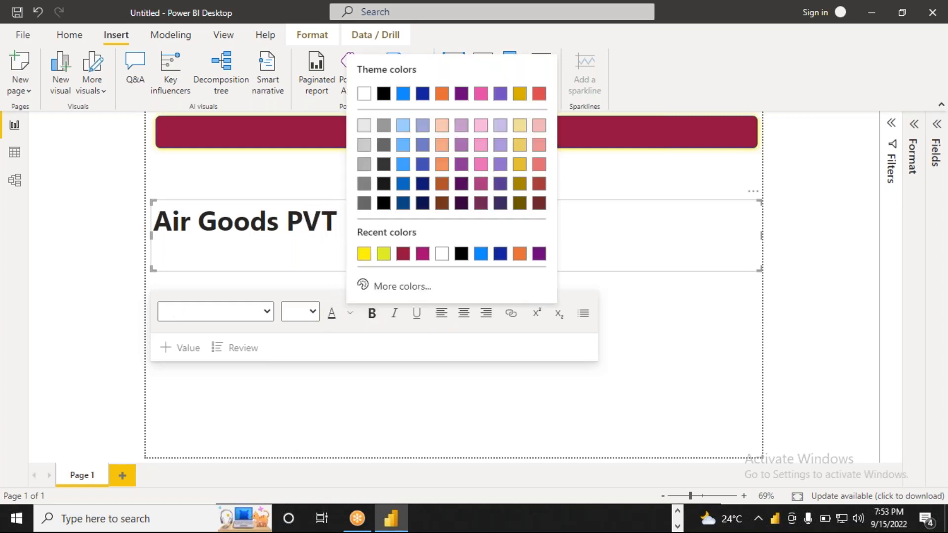
pyautogui.click(440, 255)
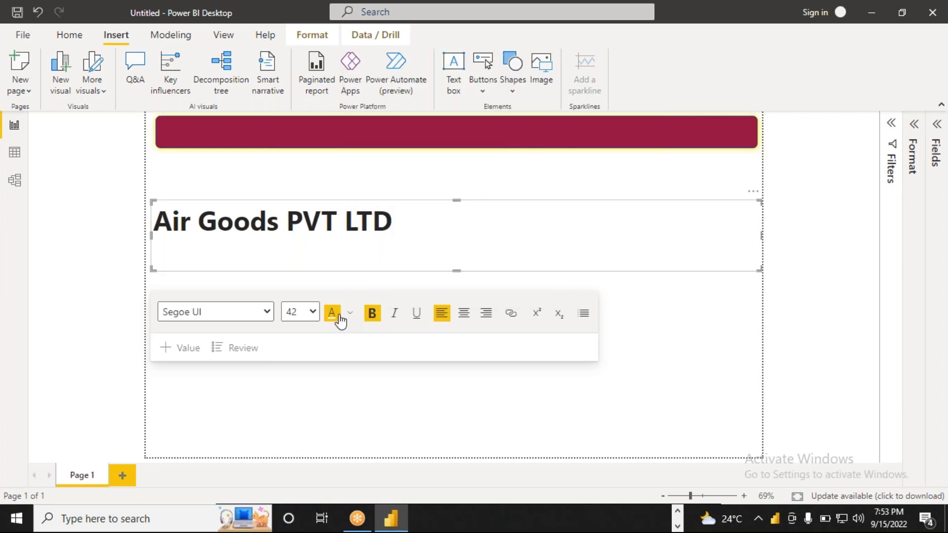
pyautogui.moveTo(393, 221); pyautogui.dragTo(153, 222)
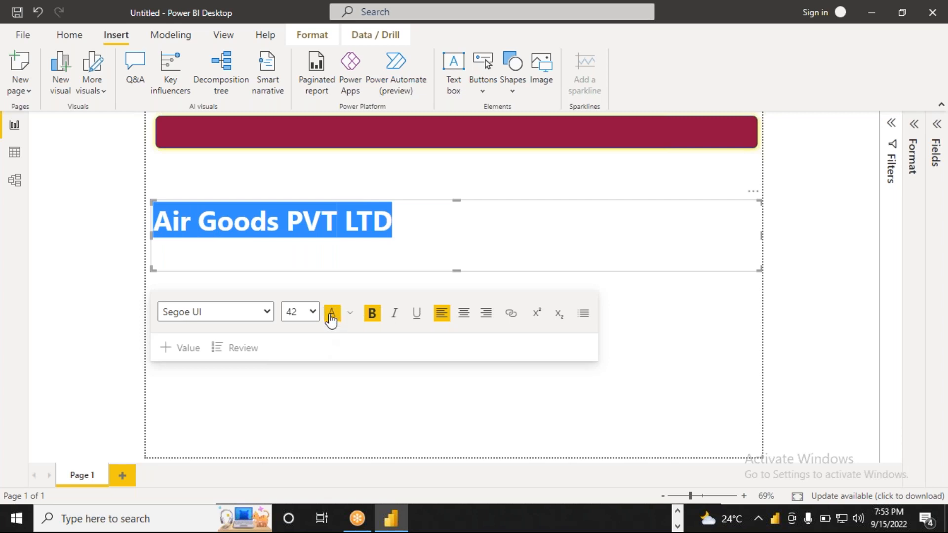
pyautogui.click(464, 314)
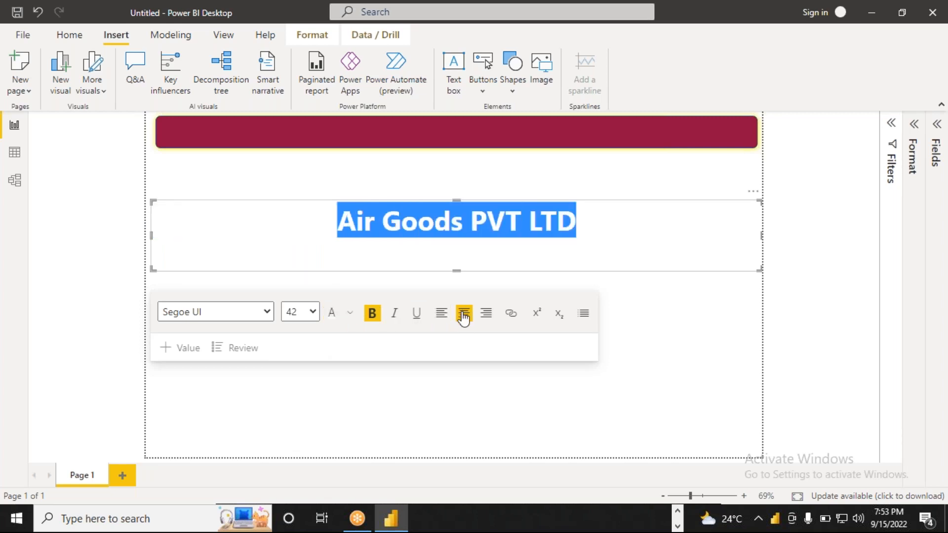
# - Reduce the height of the Air Goods PVT LTD text box and move it up to overlap the maroon banner's lower edge
pyautogui.moveTo(457, 269); pyautogui.dragTo(457, 236)
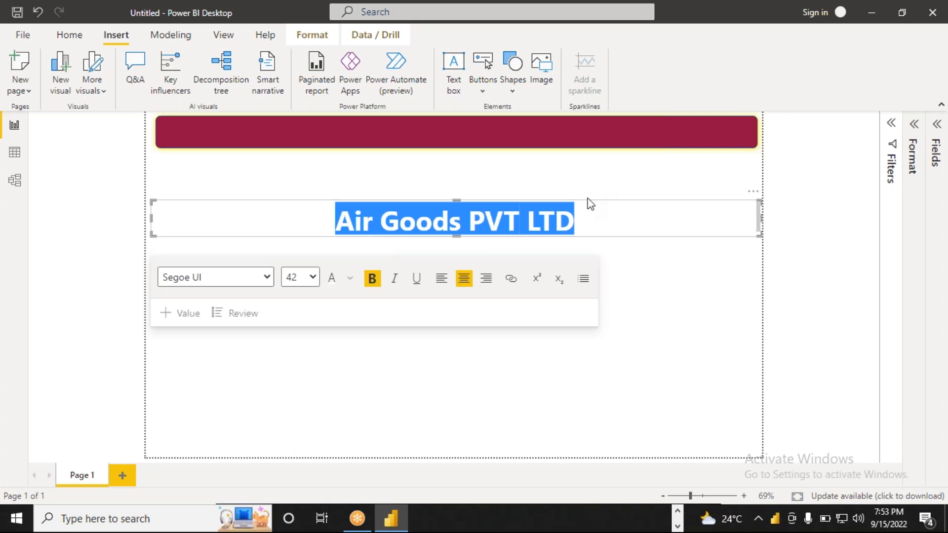
pyautogui.moveTo(587, 199); pyautogui.dragTo(579, 158)
pyautogui.hotkey('ctrl', 'z')
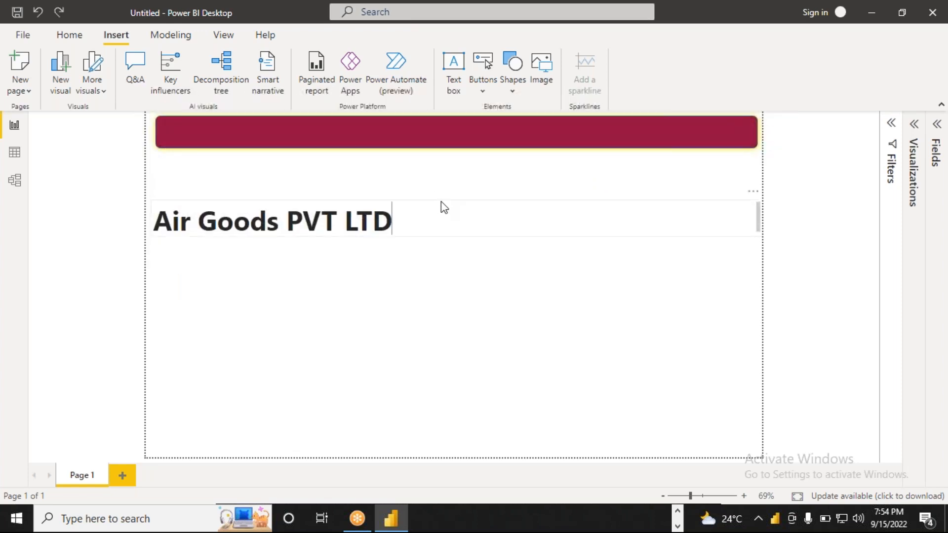
pyautogui.moveTo(467, 195); pyautogui.dragTo(494, 131)
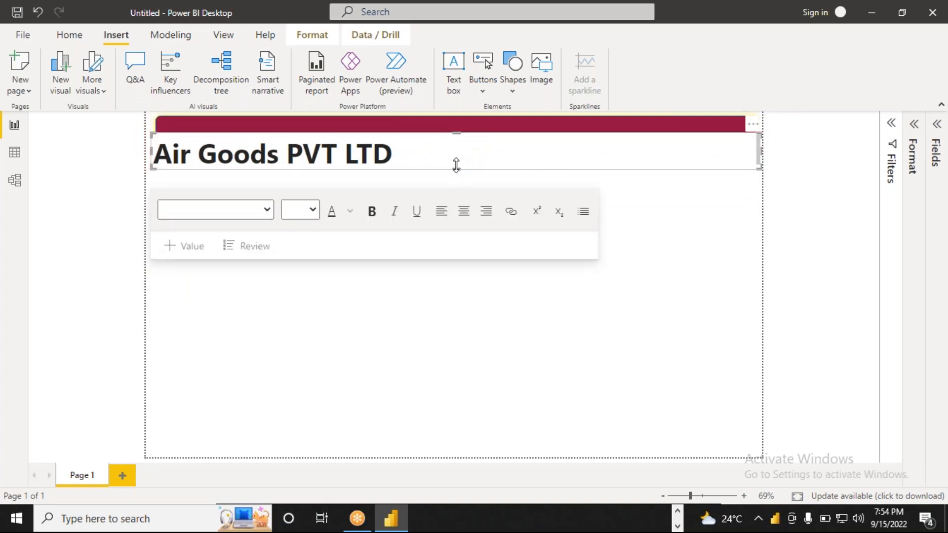
pyautogui.moveTo(456, 166)
pyautogui.mouseDown()
pyautogui.moveTo(454, 152)
pyautogui.moveTo(455, 176)
pyautogui.mouseUp()
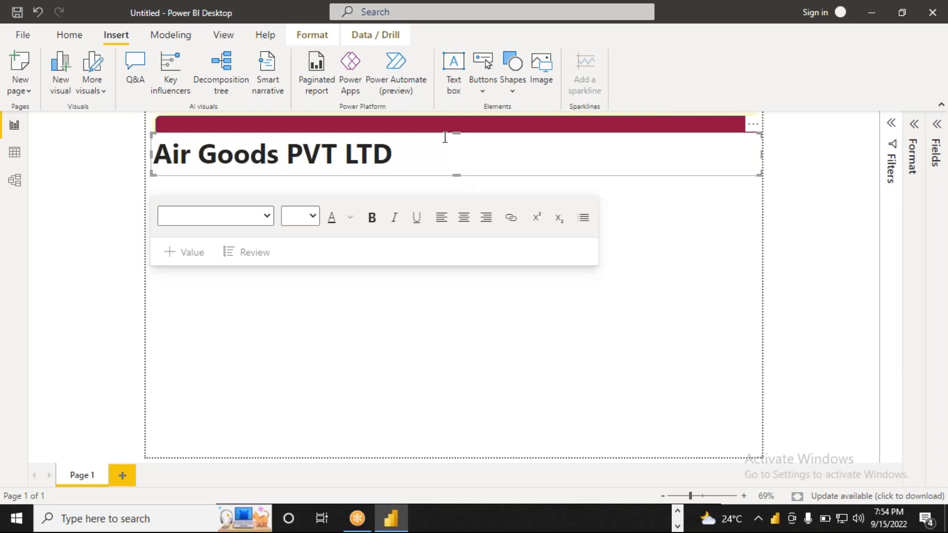
# - Center the Air Goods PVT LTD title text and set its font size to 36
pyautogui.moveTo(416, 149); pyautogui.dragTo(153, 156)
pyautogui.click(463, 218)
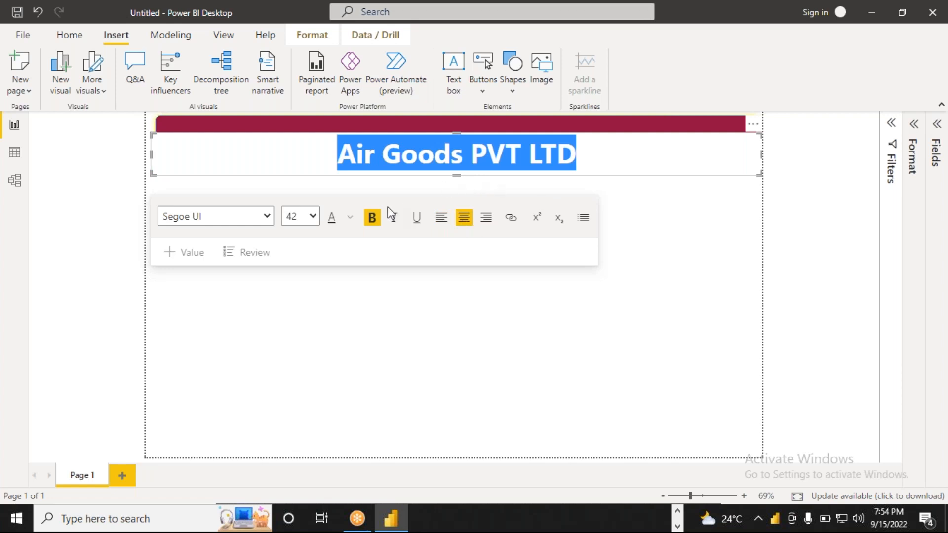
pyautogui.click(310, 218)
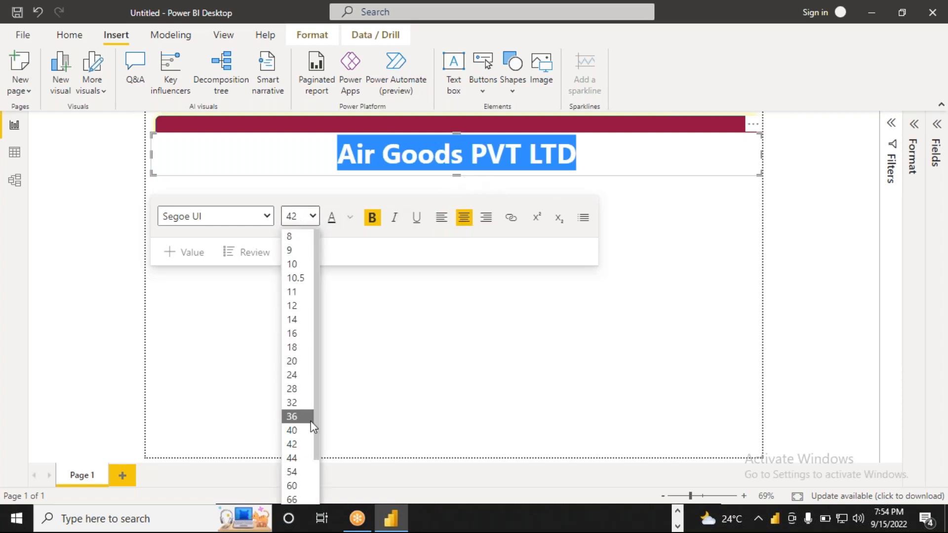
pyautogui.click(302, 419)
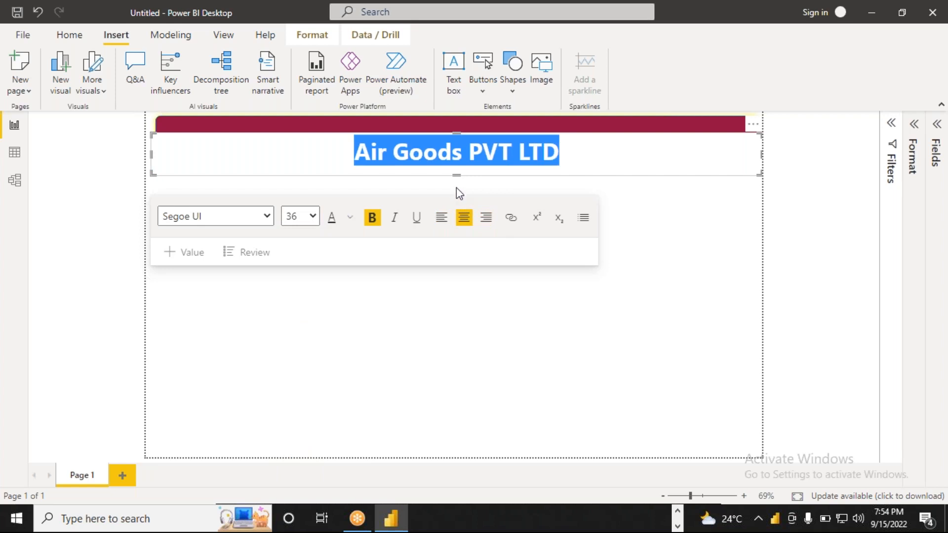
# - Shrink the title text box to the banner's height and place it directly over the maroon banner
pyautogui.moveTo(456, 177); pyautogui.dragTo(456, 164)
pyautogui.moveTo(570, 133); pyautogui.dragTo(572, 120)
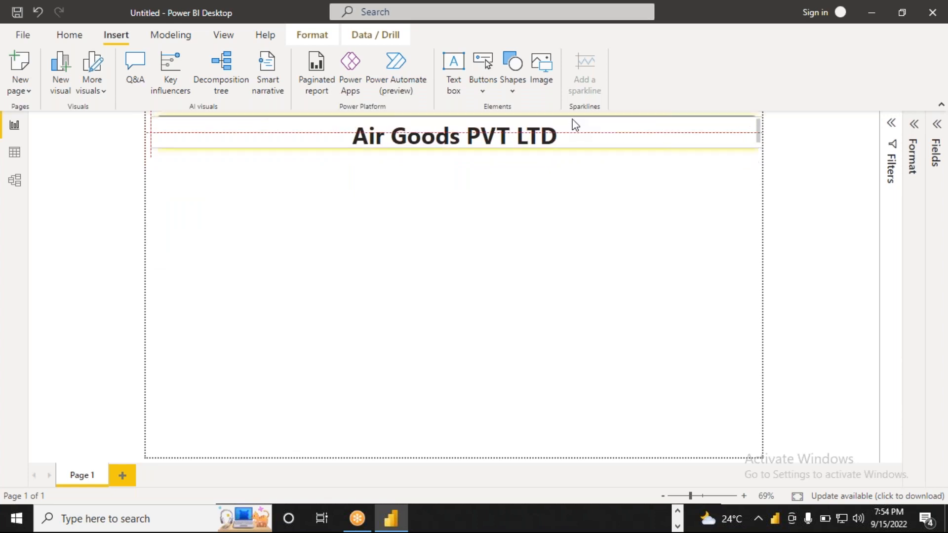
pyautogui.click(575, 125)
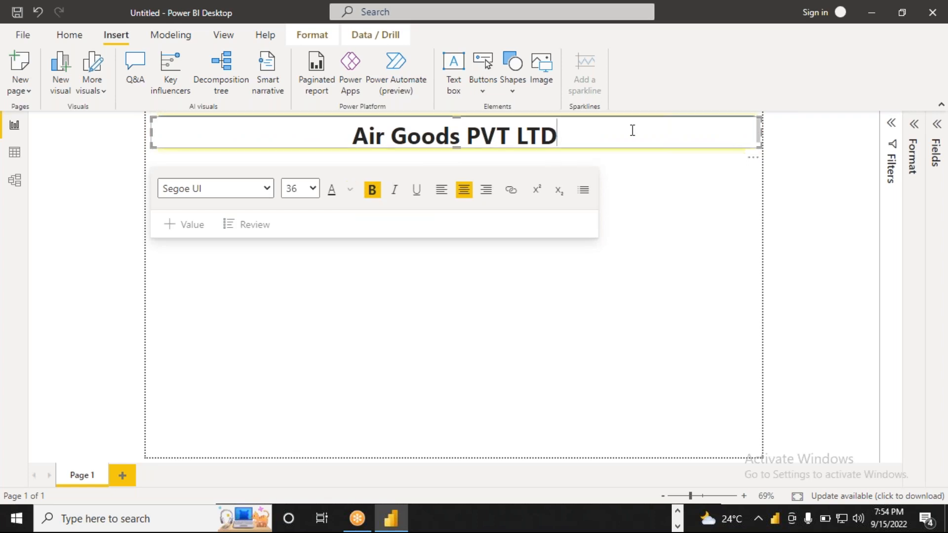
# - Turn off the title text box's background in its effects settings
pyautogui.click(912, 134)
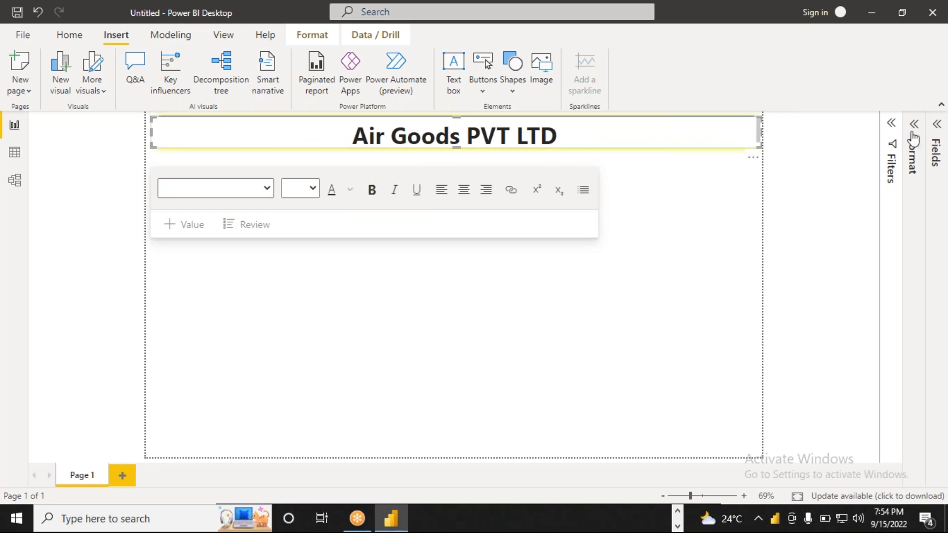
pyautogui.click(811, 281)
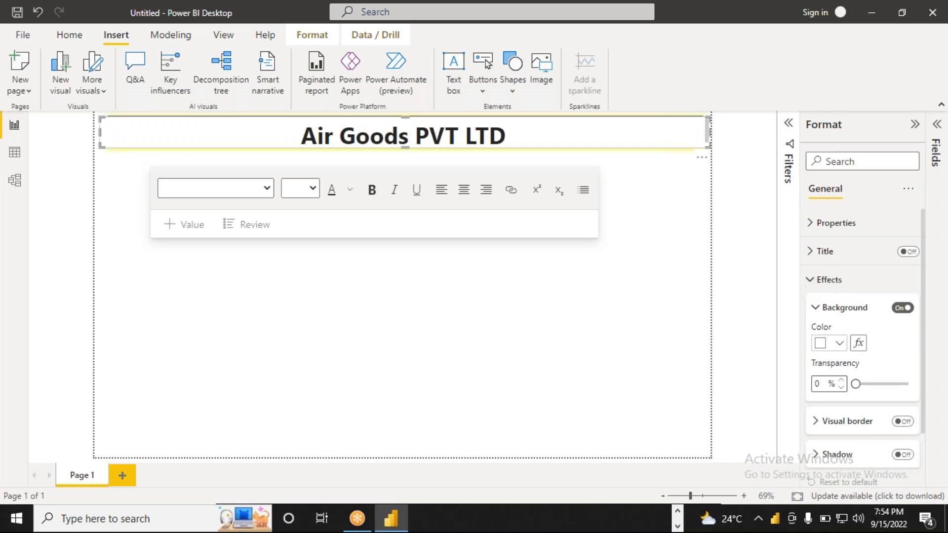
pyautogui.click(900, 309)
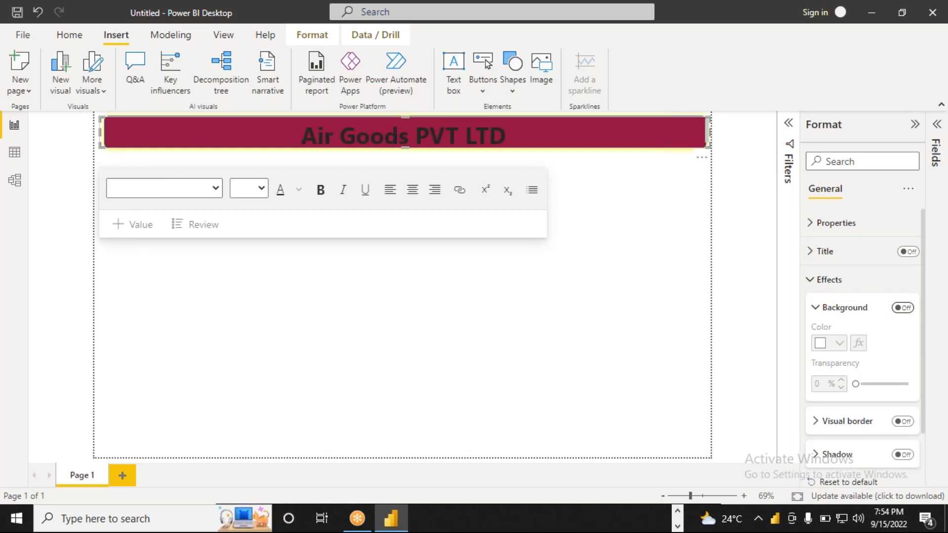
# - Set the font color of the whole Air Goods PVT LTD title to white and deselect the text box
pyautogui.click(300, 190)
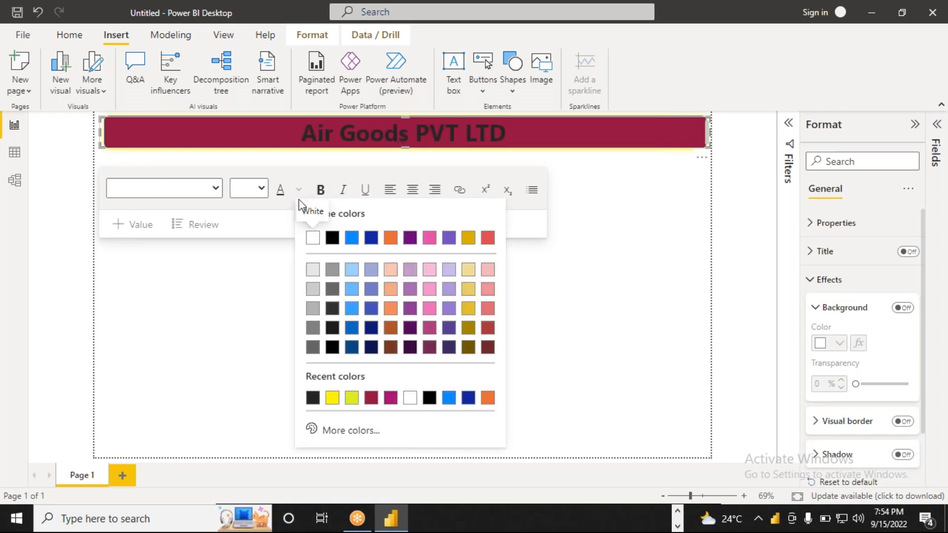
pyautogui.click(310, 239)
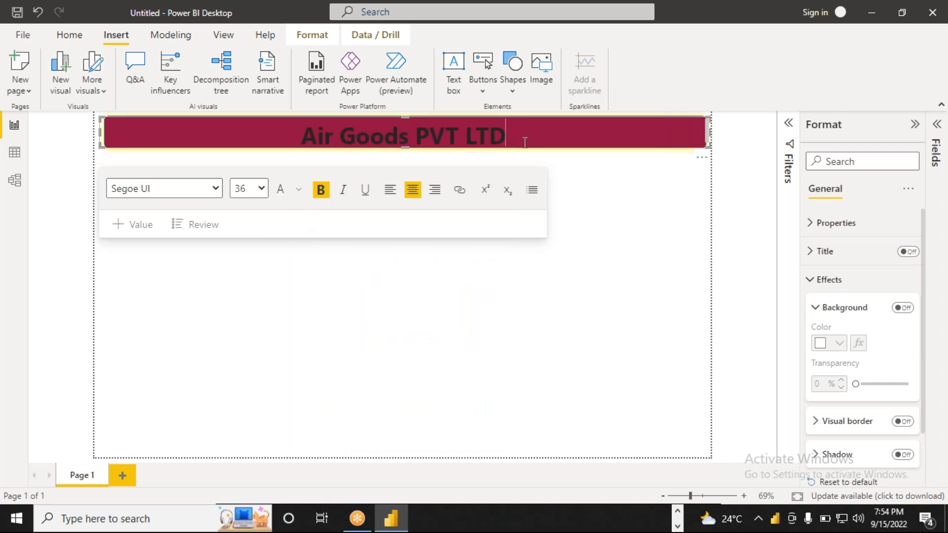
pyautogui.moveTo(508, 134); pyautogui.dragTo(298, 135)
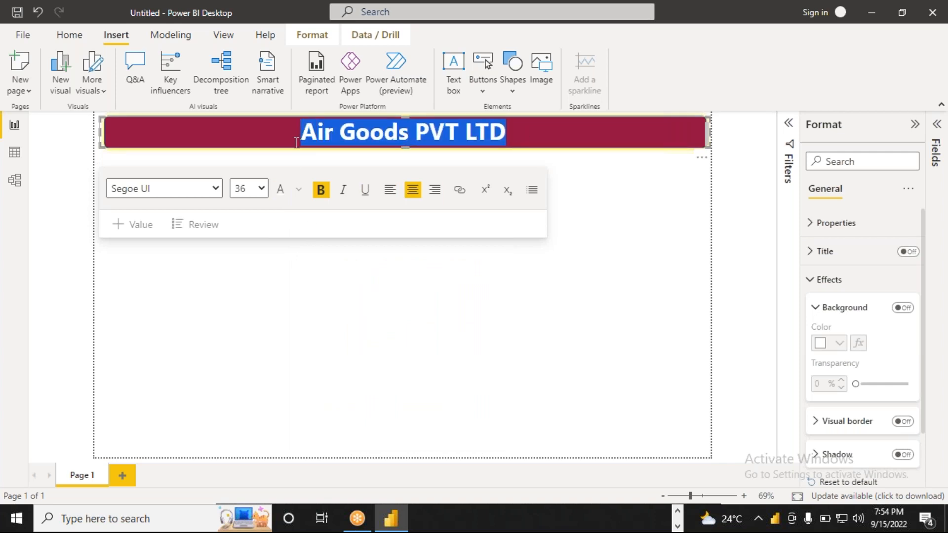
pyautogui.click(283, 193)
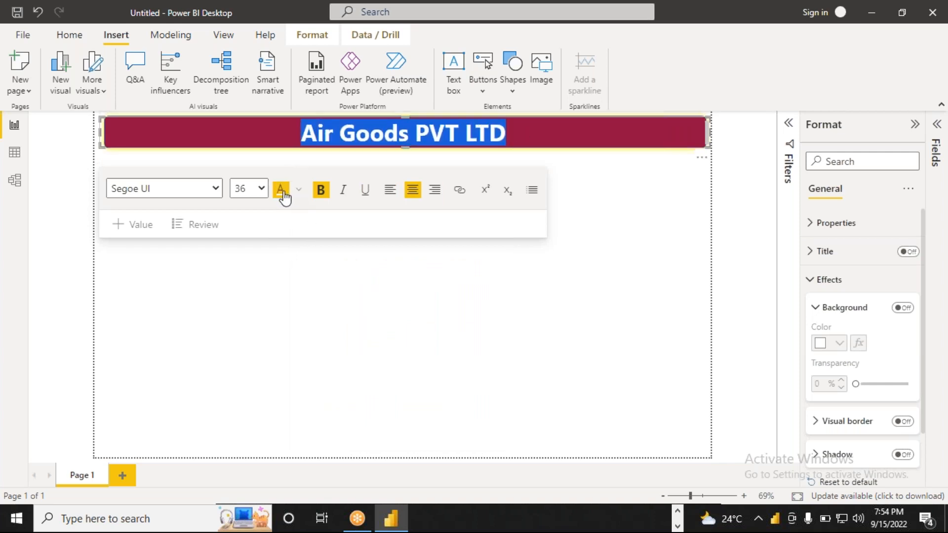
pyautogui.click(427, 284)
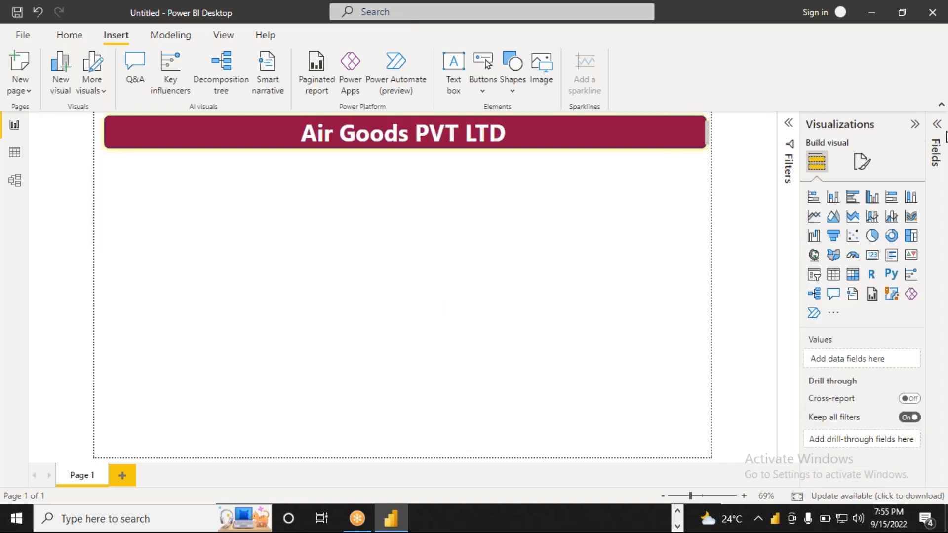
# - Add a multi-row card visual below the banner and extend its height downward
pyautogui.click(915, 124)
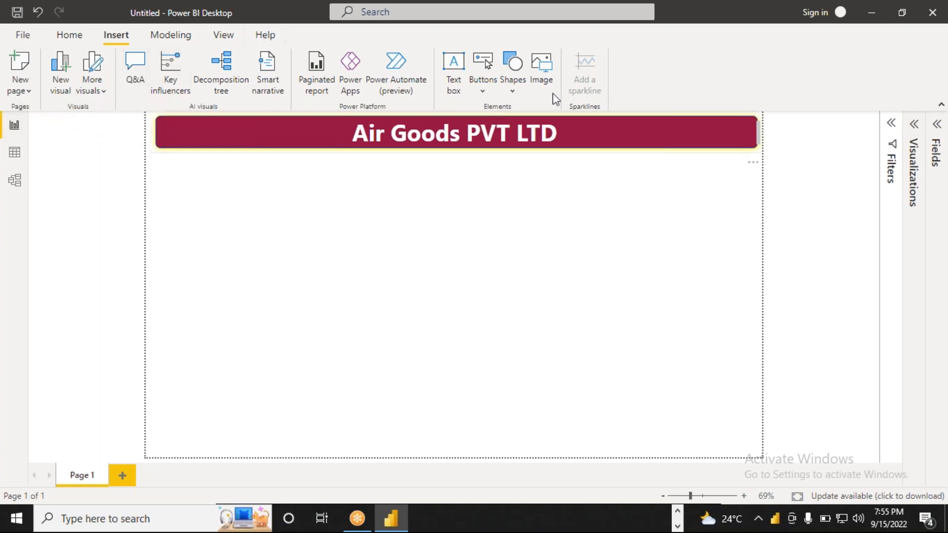
pyautogui.click(915, 125)
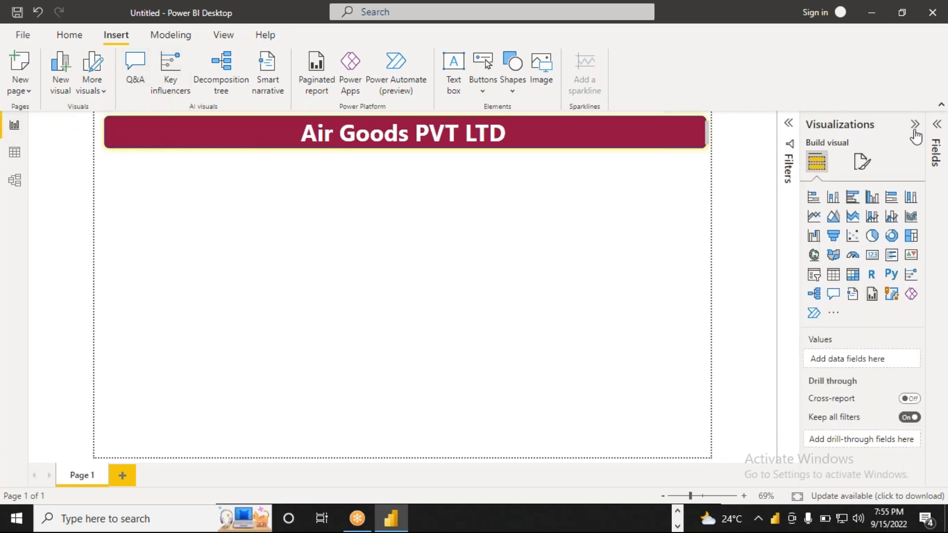
pyautogui.click(894, 260)
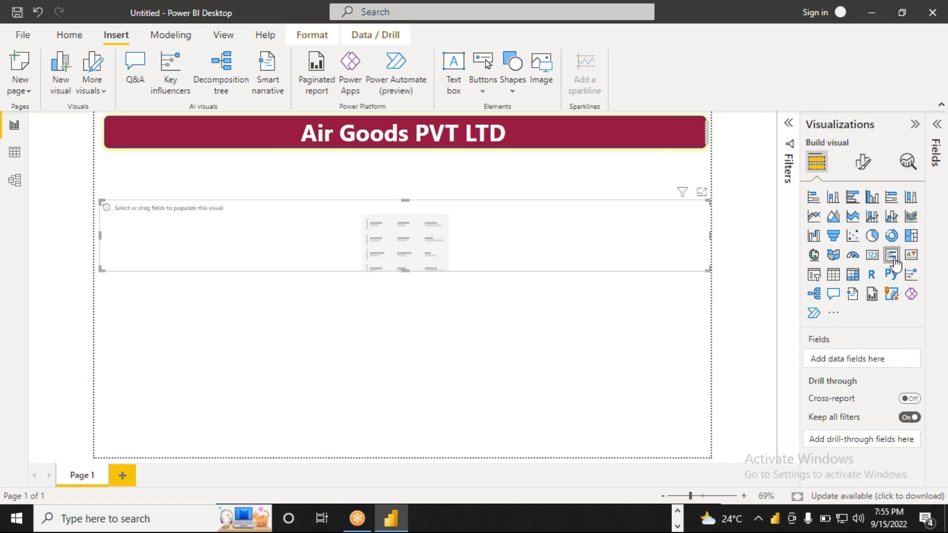
pyautogui.moveTo(405, 271); pyautogui.dragTo(393, 369)
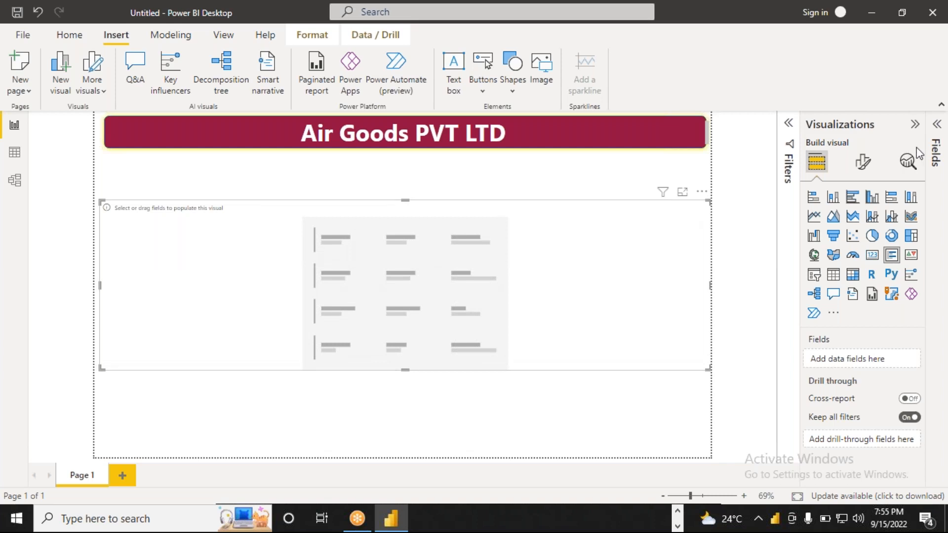
# - Add the Location field from the Data table to the multi-row card
pyautogui.click(935, 150)
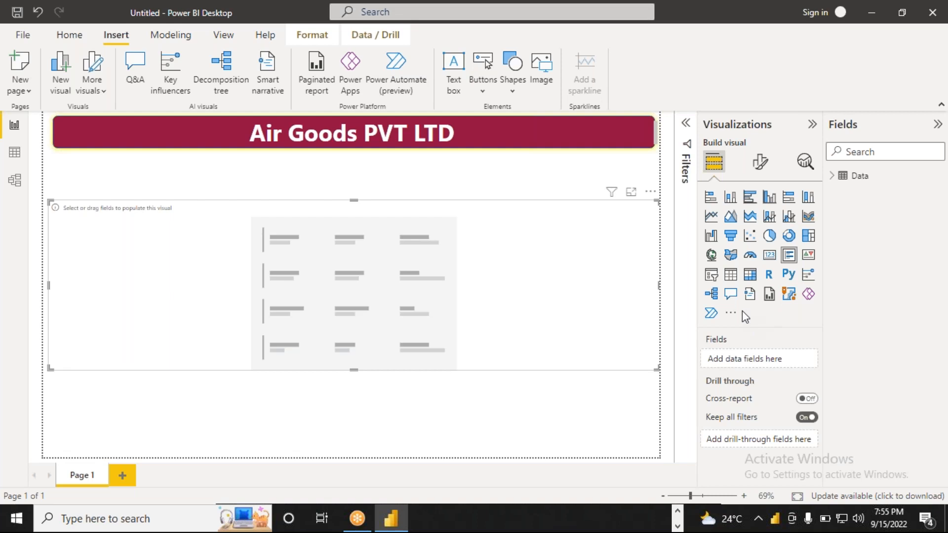
pyautogui.click(833, 178)
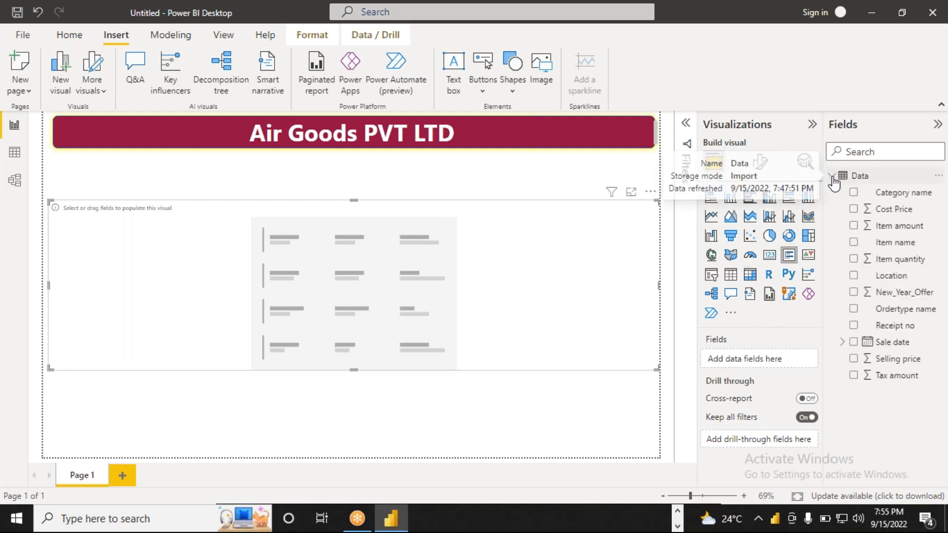
pyautogui.click(854, 276)
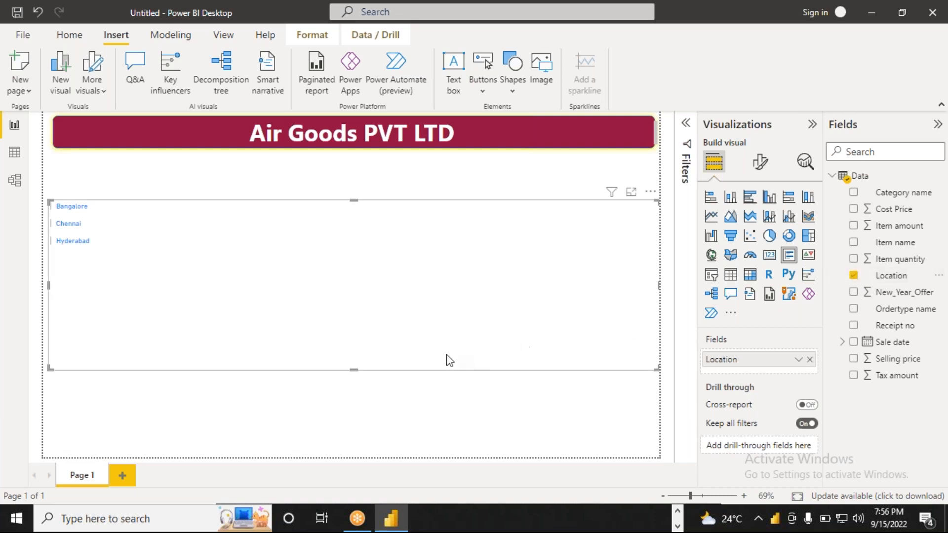
# - Shorten the Location card, trim both of its sides slightly, and move it directly under the title banner
pyautogui.moveTo(355, 369); pyautogui.dragTo(347, 253)
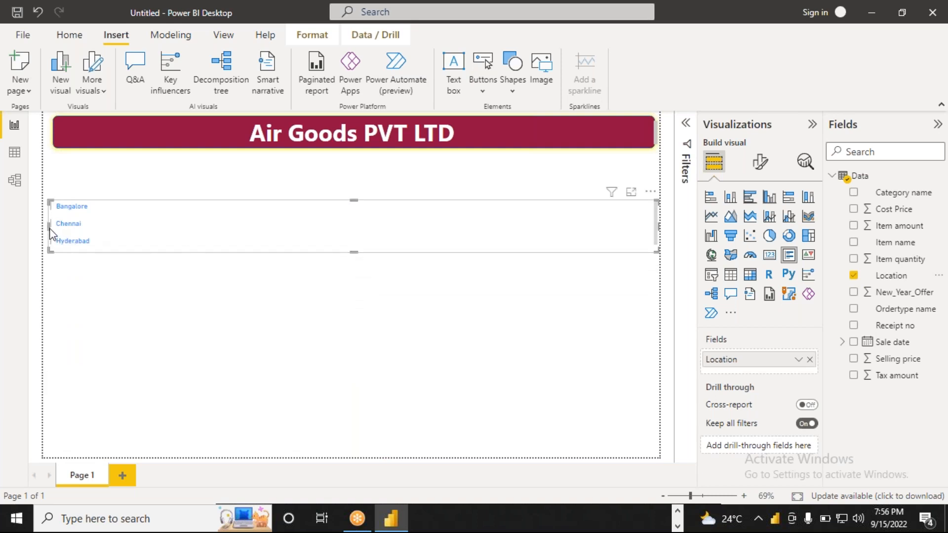
pyautogui.moveTo(51, 233); pyautogui.dragTo(57, 232)
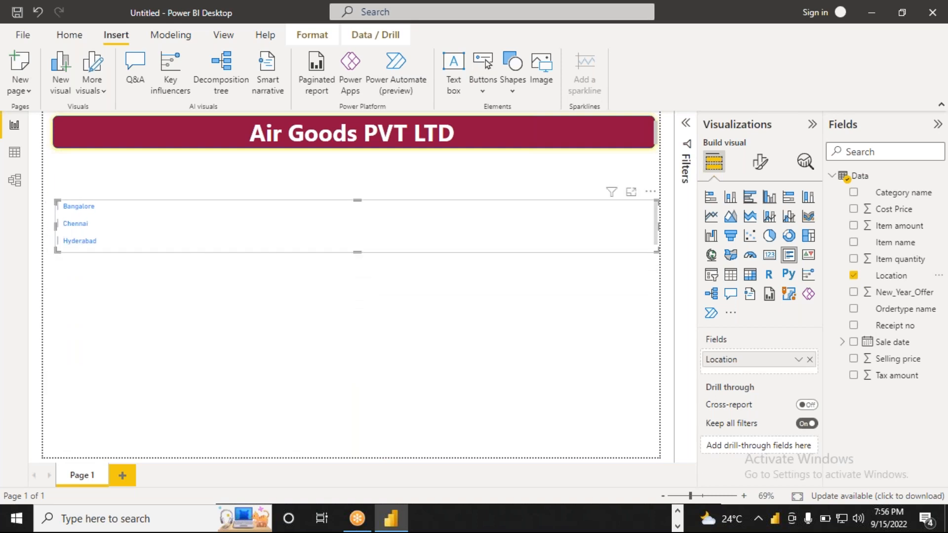
pyautogui.moveTo(653, 226); pyautogui.dragTo(644, 229)
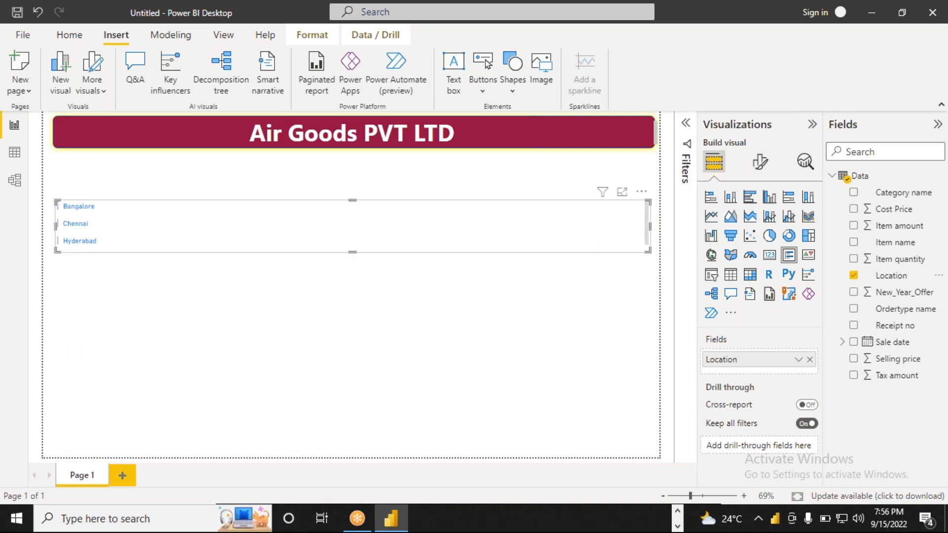
pyautogui.click(542, 188)
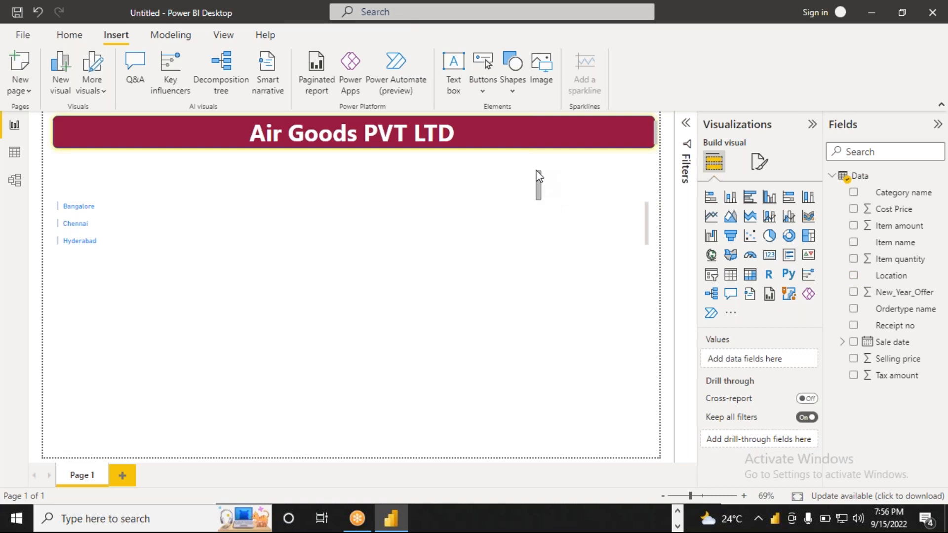
pyautogui.click(462, 206)
pyautogui.click(455, 199)
pyautogui.moveTo(396, 227); pyautogui.dragTo(395, 182)
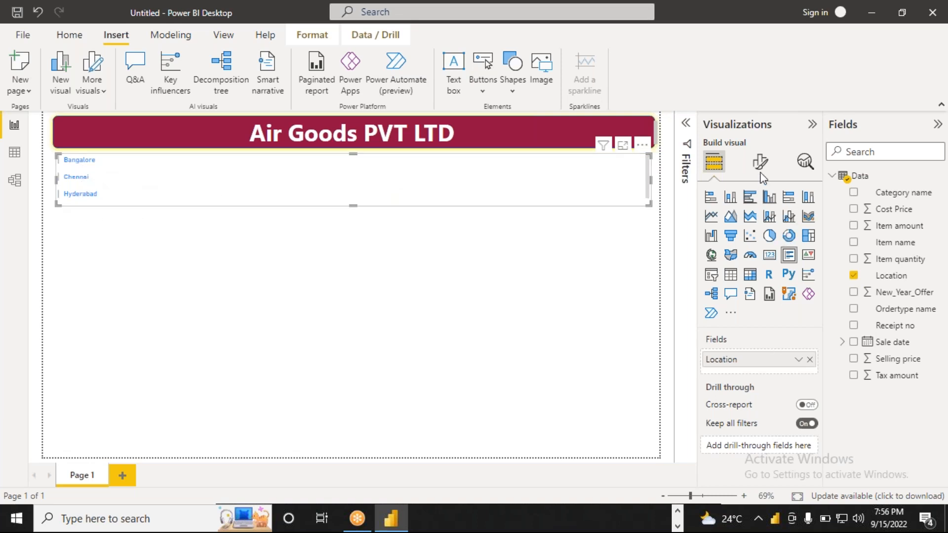
# - Filter the card's Location field to Bangalore only, using basic filtering on this visual
pyautogui.click(691, 167)
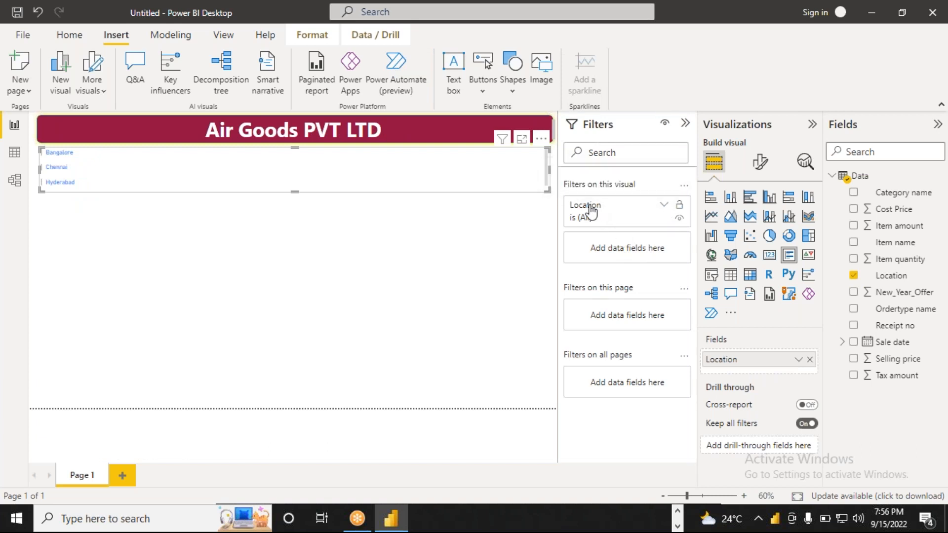
pyautogui.click(664, 207)
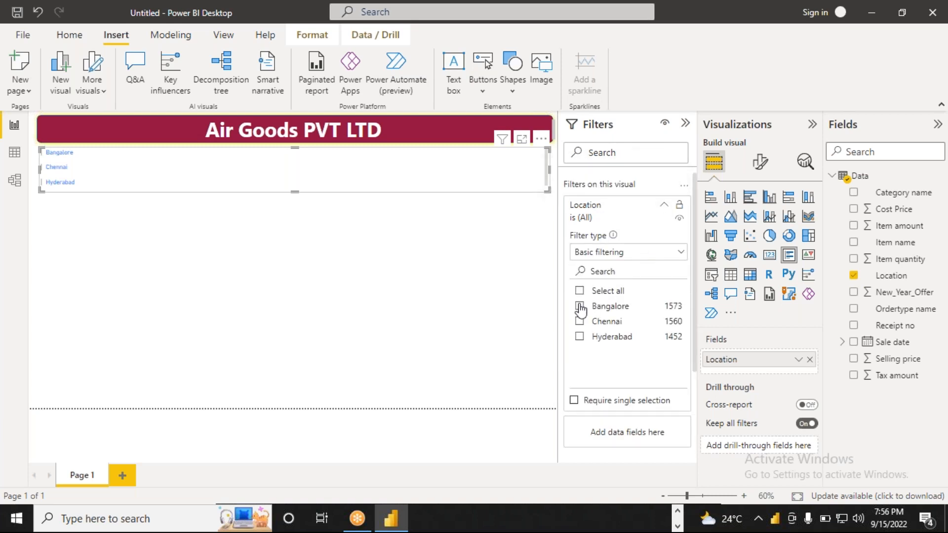
pyautogui.click(580, 307)
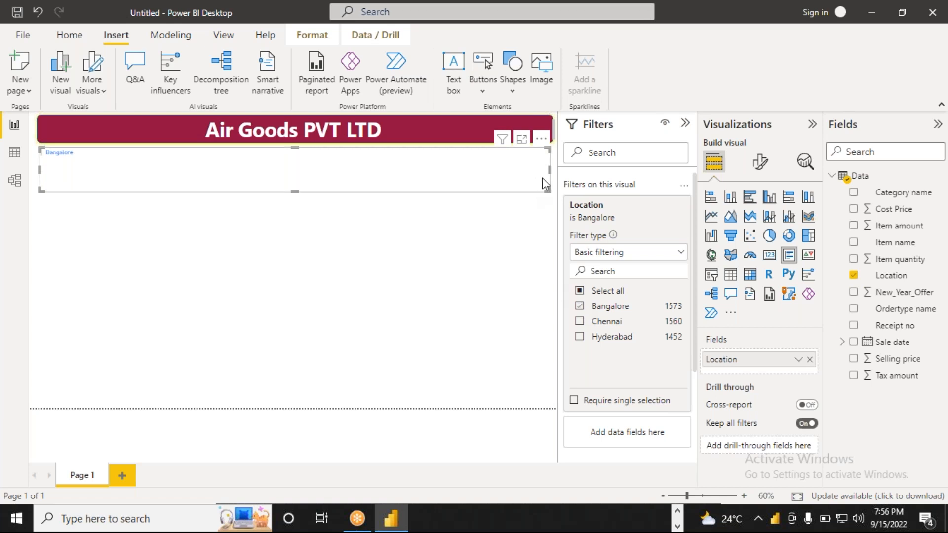
pyautogui.click(686, 127)
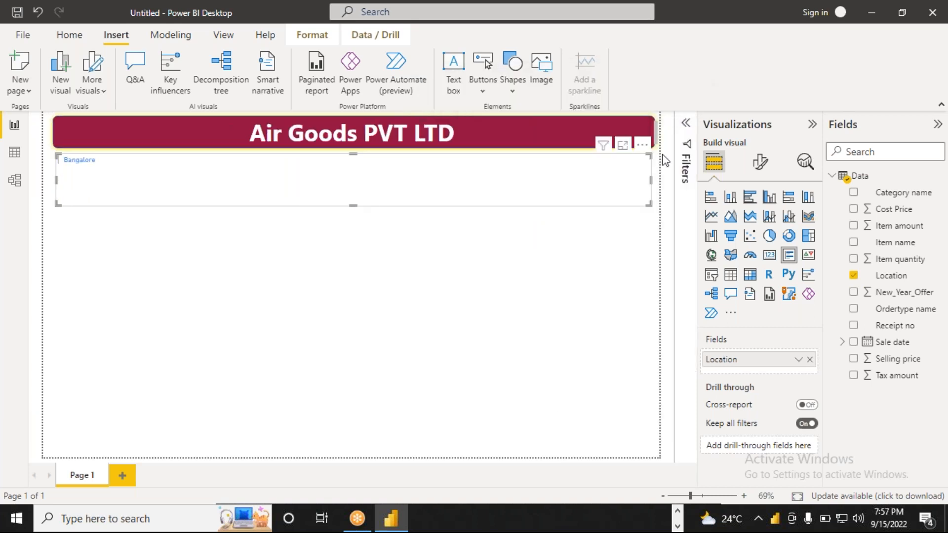
# - Narrow the Bangalore card to about a third of the page width and nudge it slightly away from the banner
pyautogui.moveTo(650, 177); pyautogui.dragTo(272, 181)
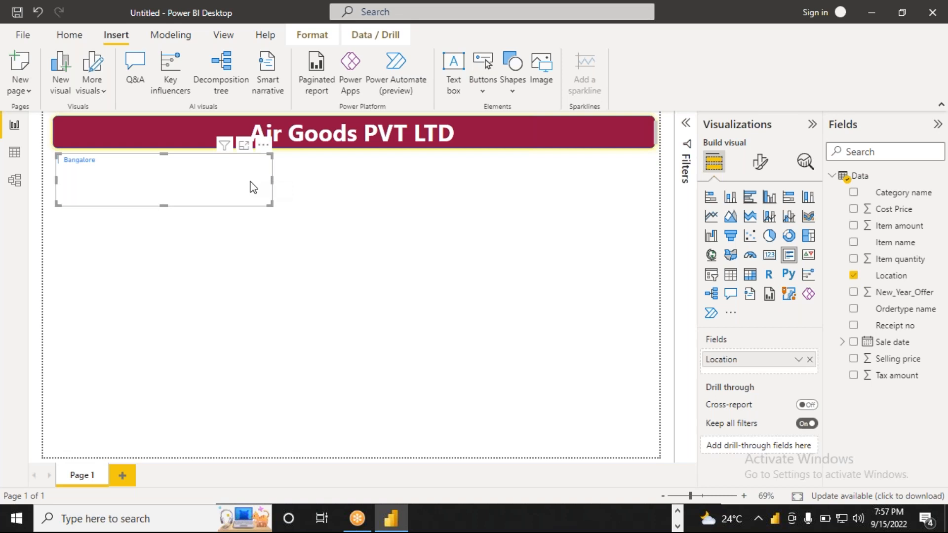
pyautogui.moveTo(250, 181); pyautogui.dragTo(255, 186)
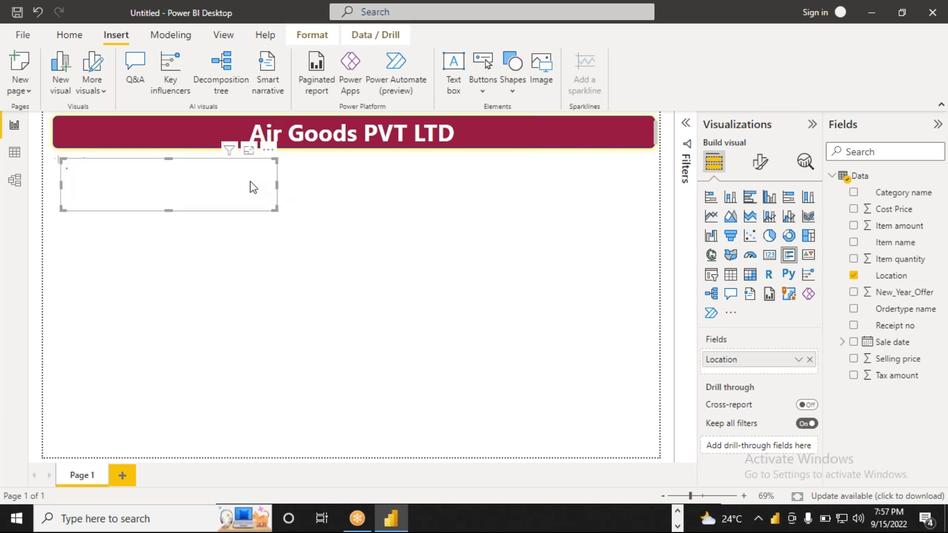
# - Duplicate the Bangalore card twice and place the copies beside the original under the title banner
pyautogui.moveTo(199, 176); pyautogui.dragTo(419, 173)
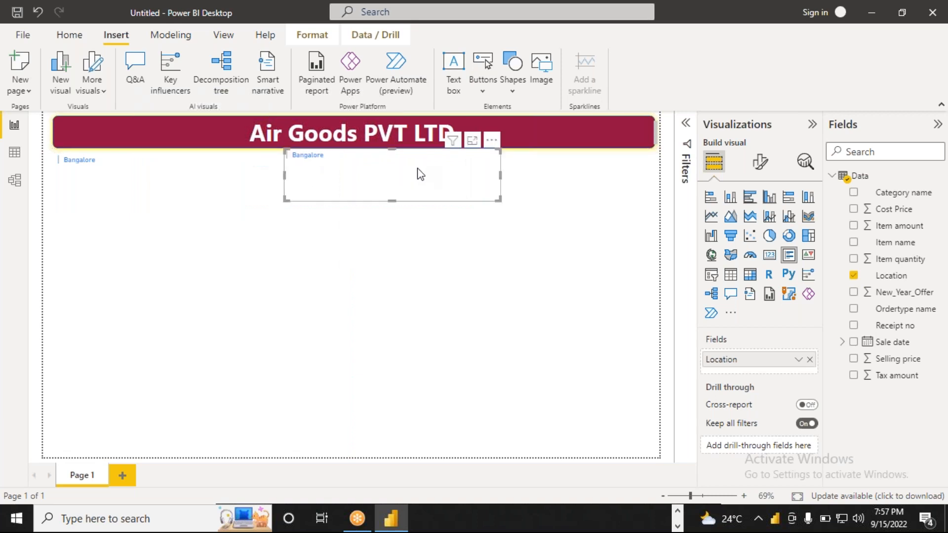
pyautogui.moveTo(326, 174); pyautogui.dragTo(321, 180)
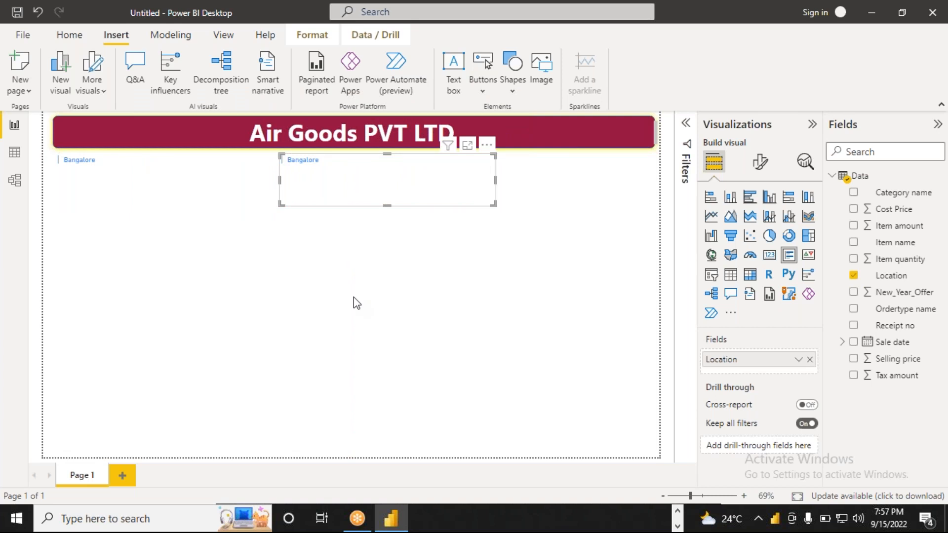
pyautogui.hotkey('ctrl', 'v')
pyautogui.moveTo(395, 190); pyautogui.dragTo(487, 195)
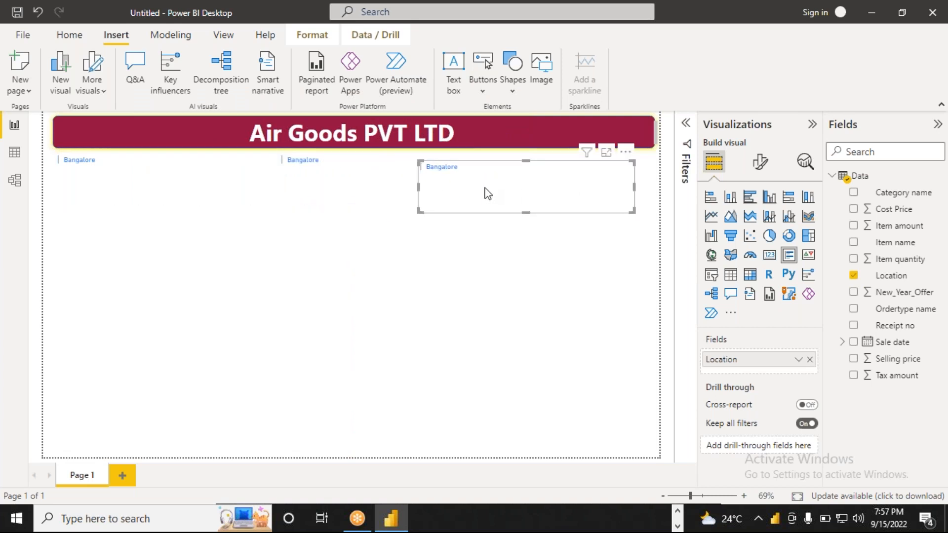
pyautogui.click(413, 184)
pyautogui.moveTo(428, 192); pyautogui.dragTo(522, 193)
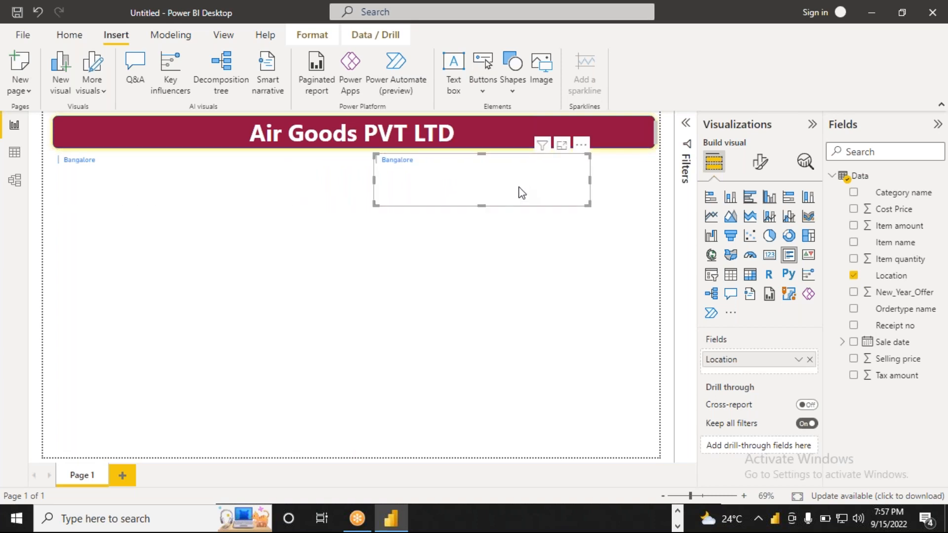
pyautogui.hotkey('ctrl', 'z')
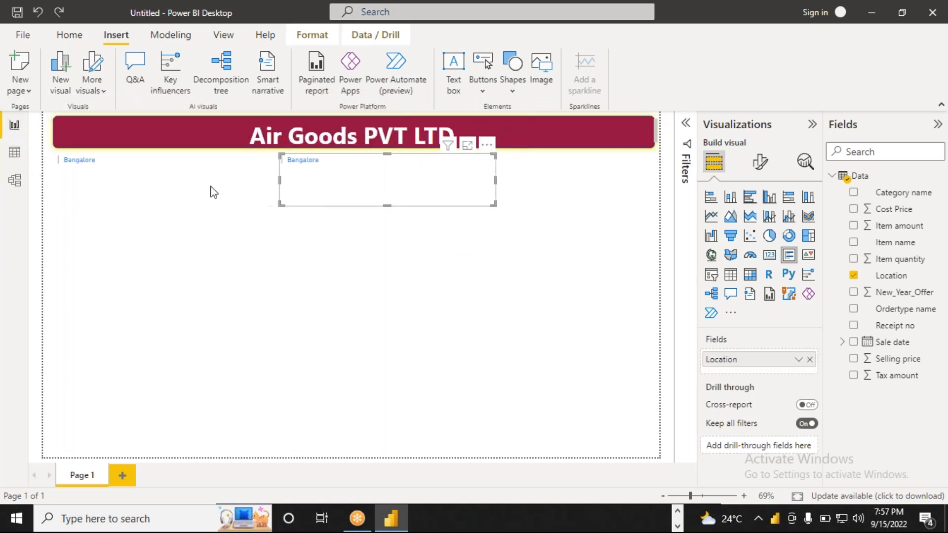
# - Move the middle card flush against the first one and place another, narrowed Bangalore copy at the page's right edge
pyautogui.moveTo(319, 192); pyautogui.dragTo(312, 193)
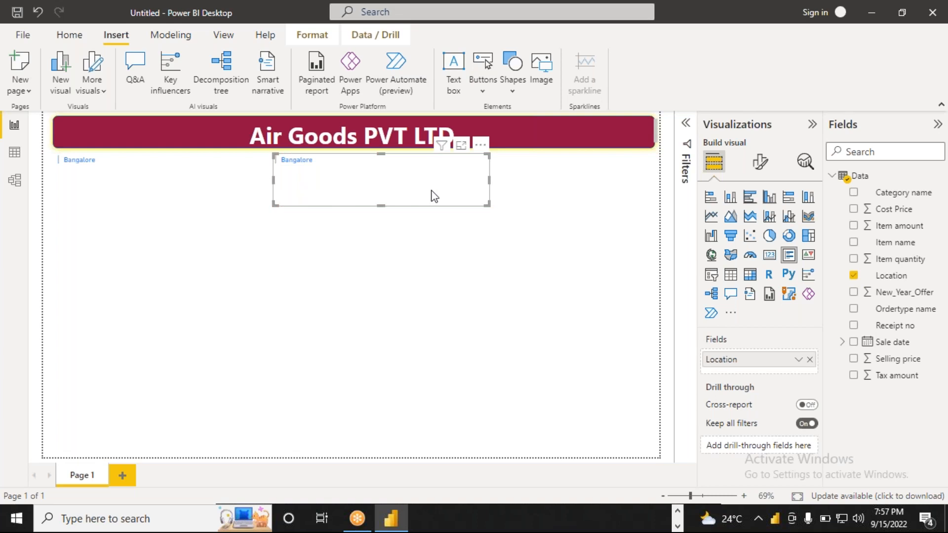
pyautogui.moveTo(398, 194); pyautogui.dragTo(561, 193)
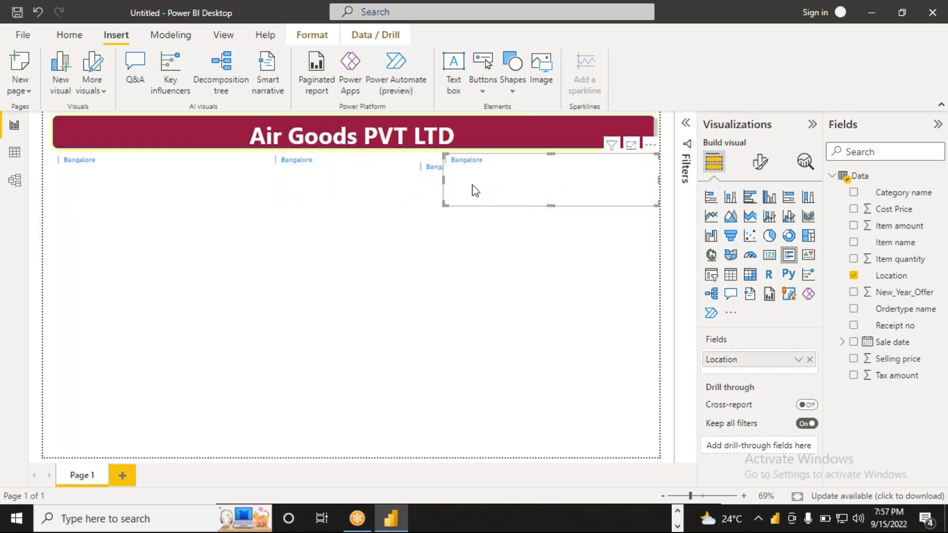
pyautogui.moveTo(443, 180); pyautogui.dragTo(502, 186)
# - Delete the overlapping extra Bangalore copy, and resize the middle and last cards so that their edges meet
pyautogui.click(462, 188)
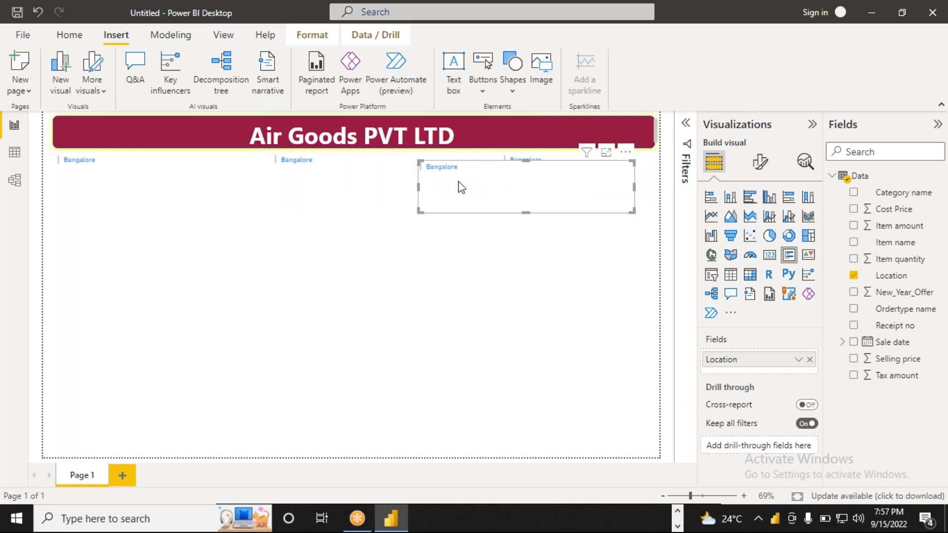
pyautogui.press('Delete')
pyautogui.click(452, 184)
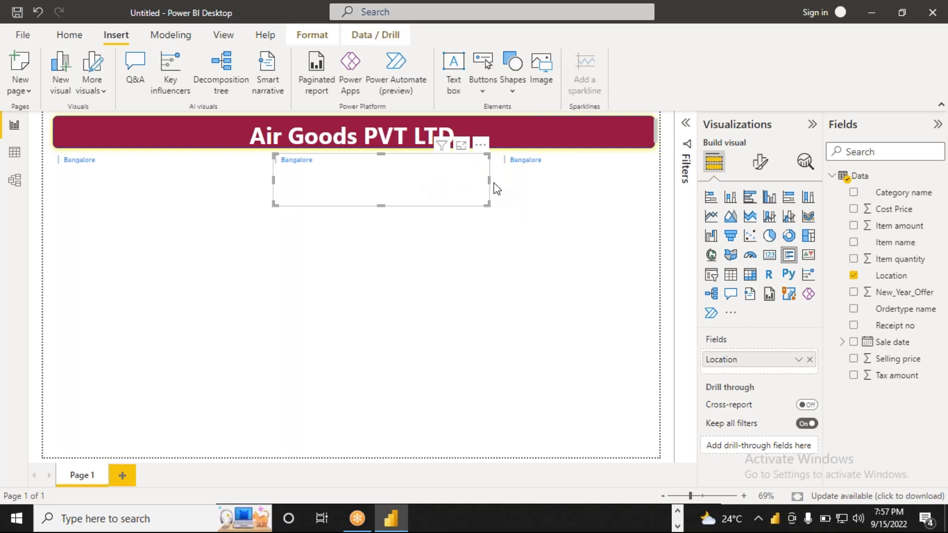
pyautogui.moveTo(489, 180); pyautogui.dragTo(464, 177)
pyautogui.click(533, 181)
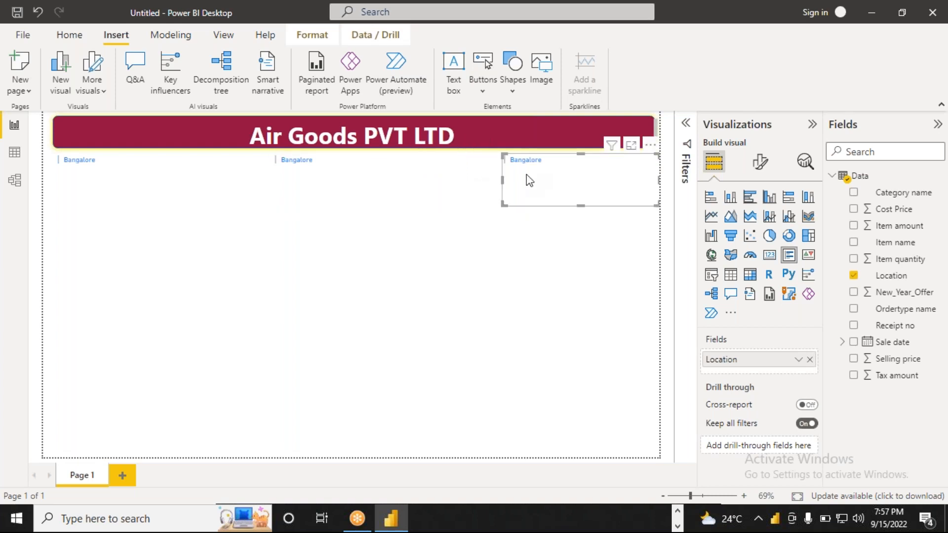
pyautogui.moveTo(501, 178); pyautogui.dragTo(464, 179)
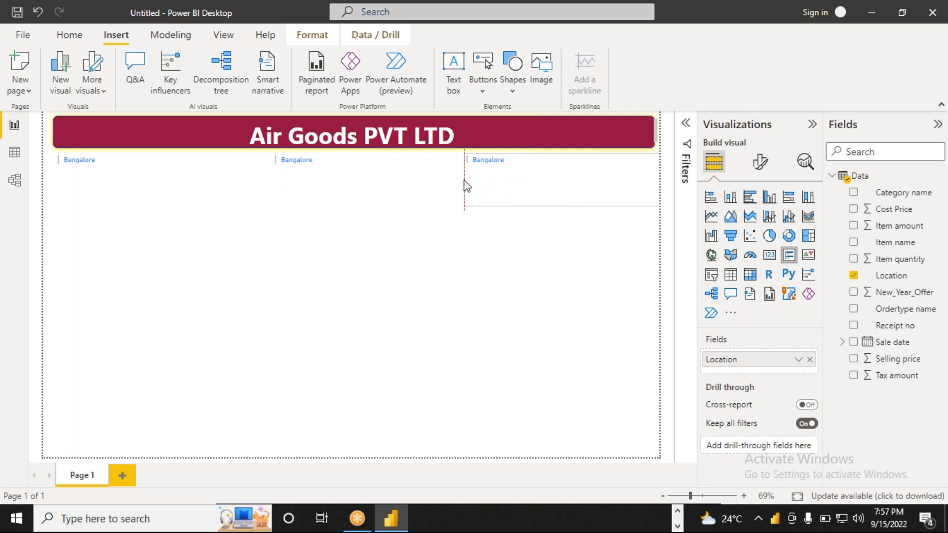
pyautogui.click(215, 187)
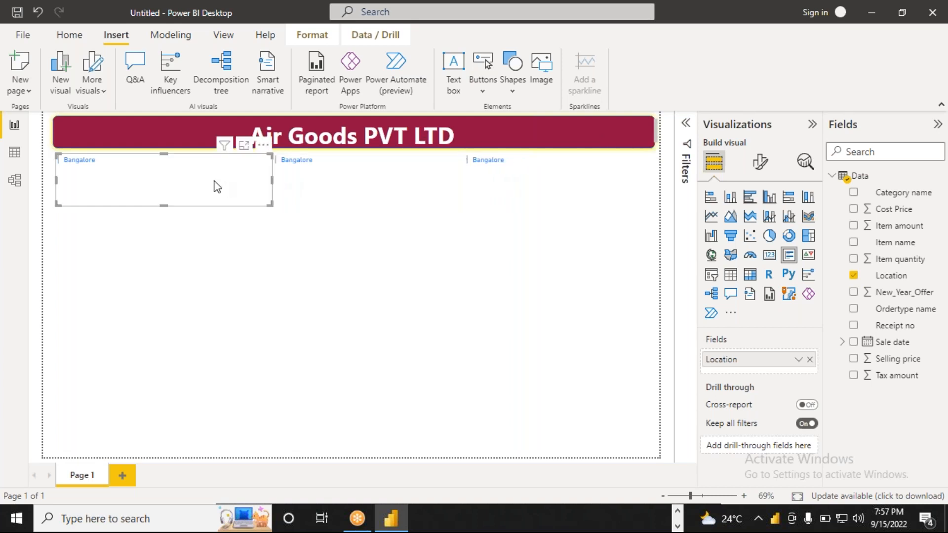
pyautogui.click(340, 181)
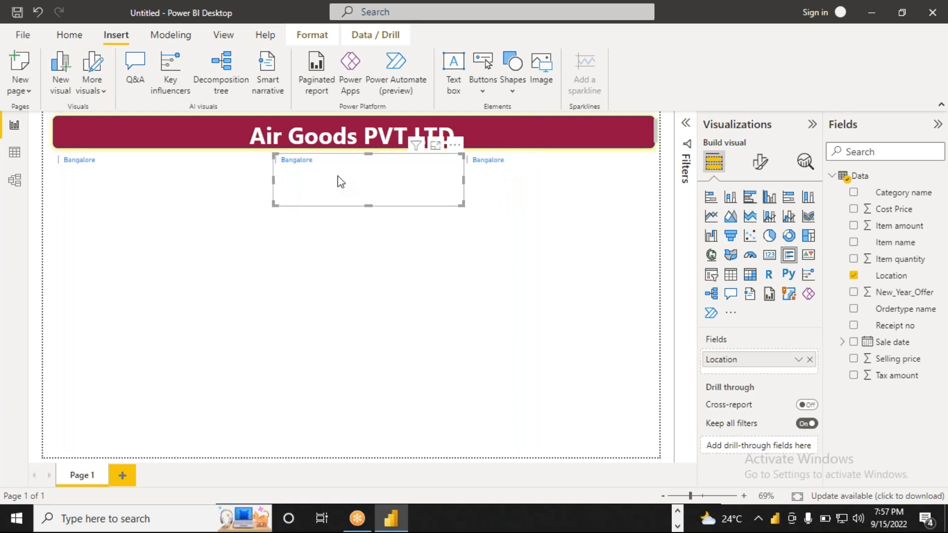
pyautogui.click(222, 181)
pyautogui.click(338, 181)
pyautogui.click(508, 178)
pyautogui.click(187, 189)
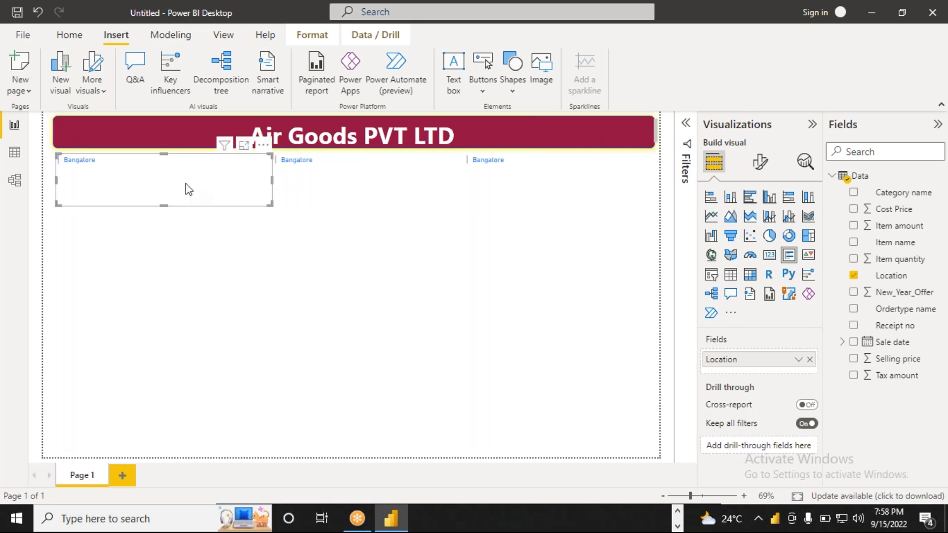
# - Change the middle card's Location filter from Bangalore to Chennai only
pyautogui.click(338, 193)
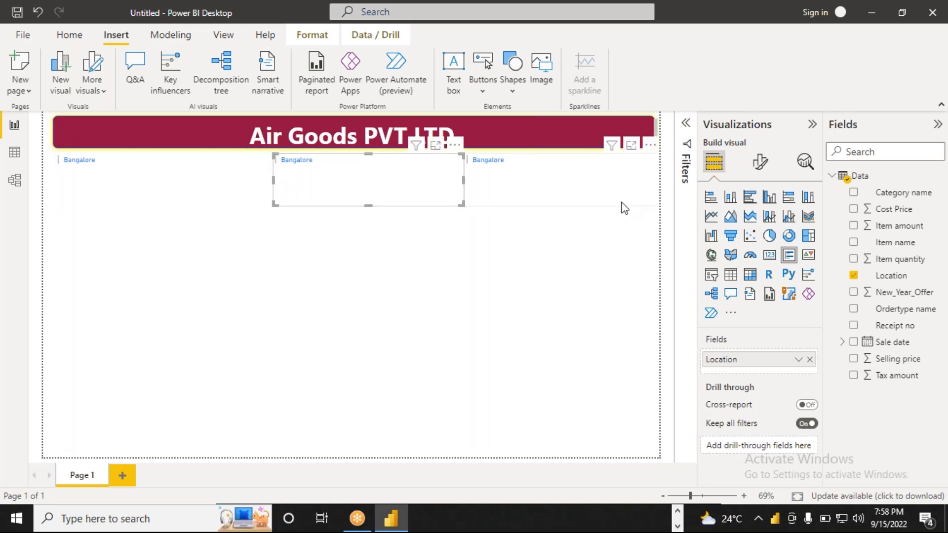
pyautogui.click(686, 163)
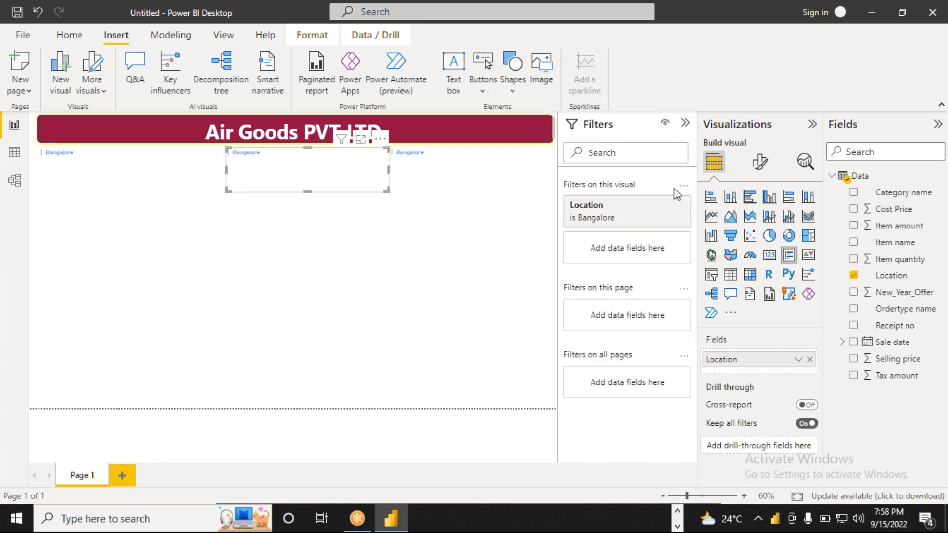
pyautogui.click(625, 218)
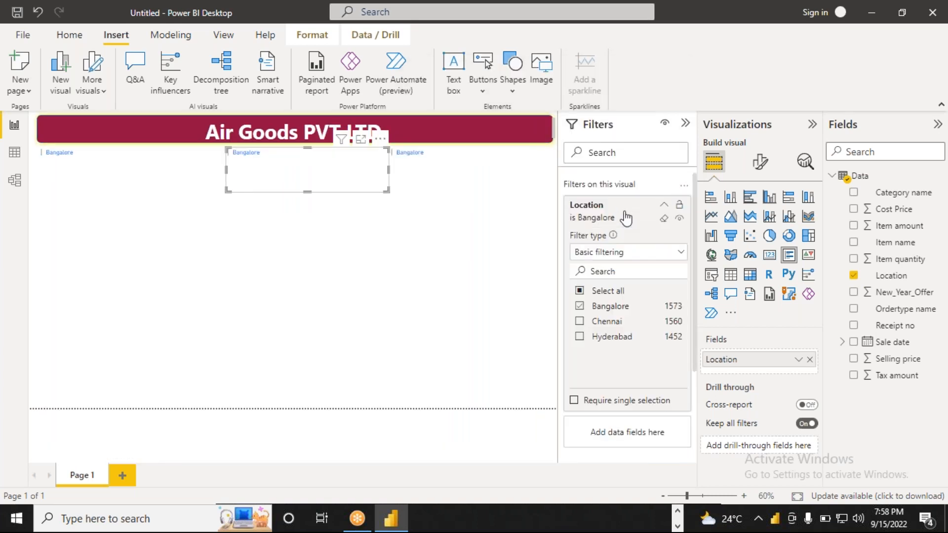
pyautogui.click(580, 322)
pyautogui.click(580, 307)
# - Change the last card's Location filter from Bangalore to Hyderabad only, and collapse the filter pane
pyautogui.click(463, 180)
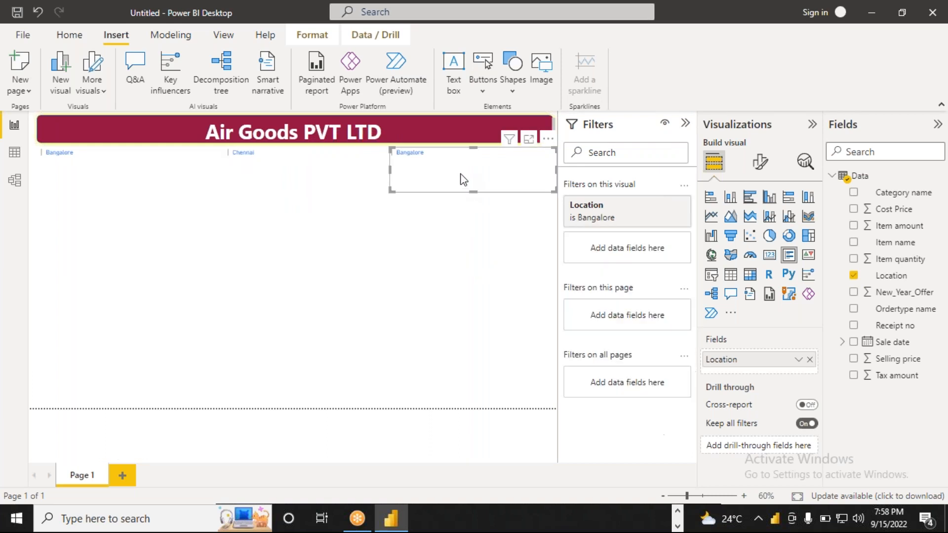
pyautogui.click(633, 213)
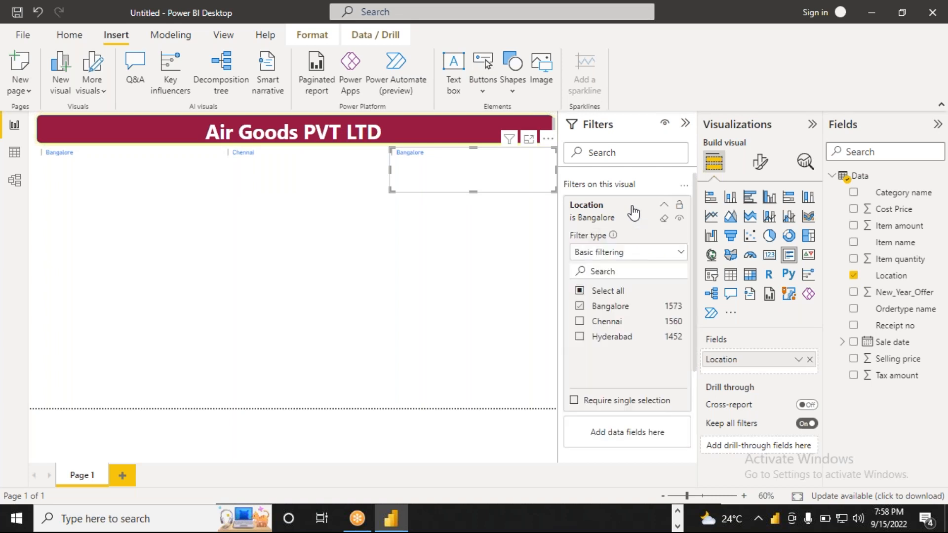
pyautogui.click(580, 308)
pyautogui.click(580, 337)
pyautogui.click(448, 292)
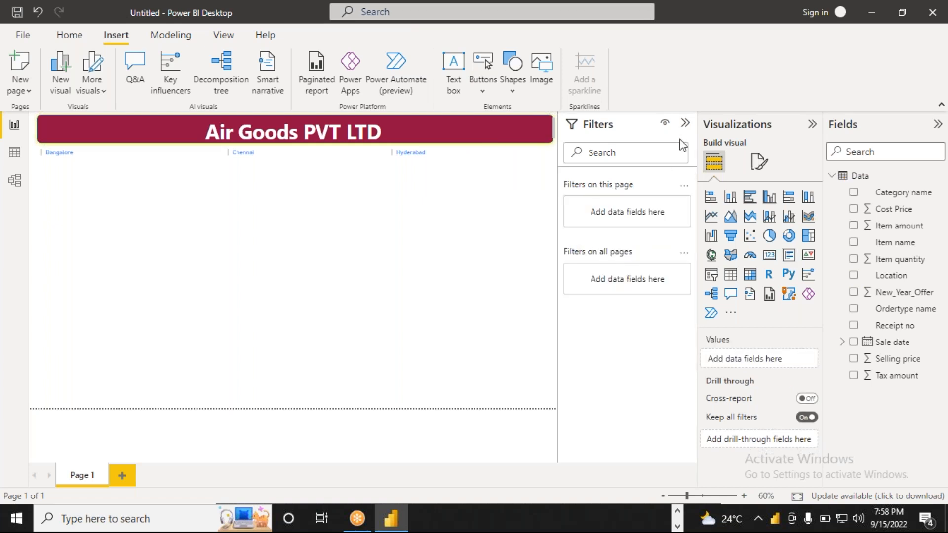
pyautogui.click(685, 124)
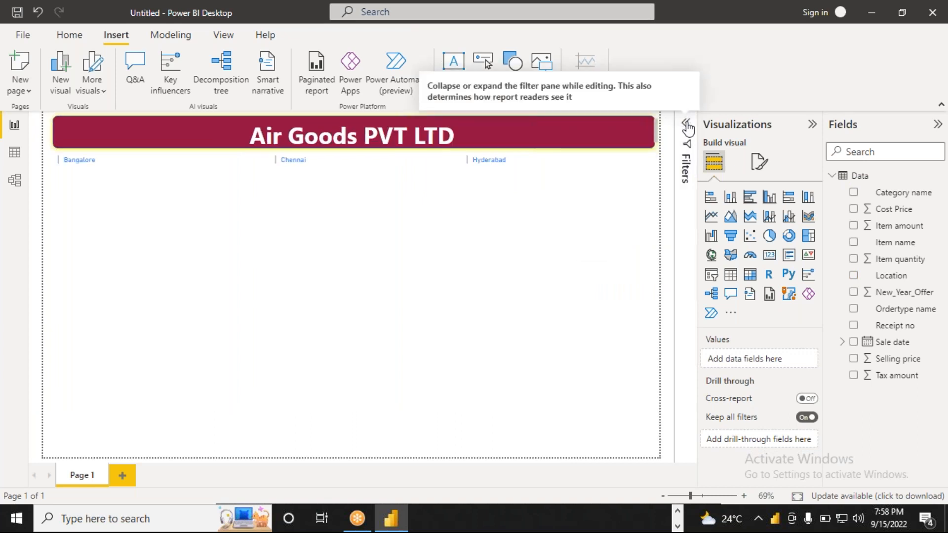
# - Format the Bangalore card's title as bold, size 35, in the darkest purple theme colour
pyautogui.click(111, 168)
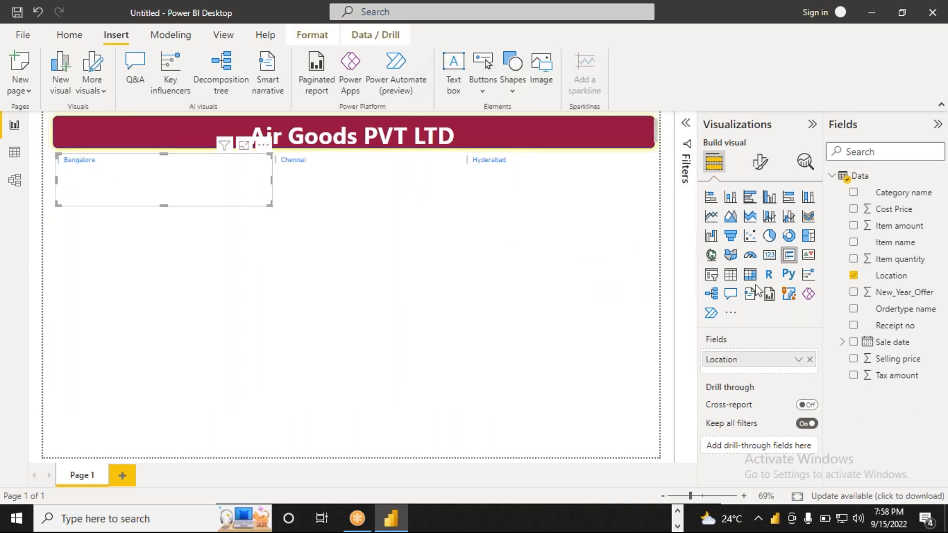
pyautogui.click(761, 163)
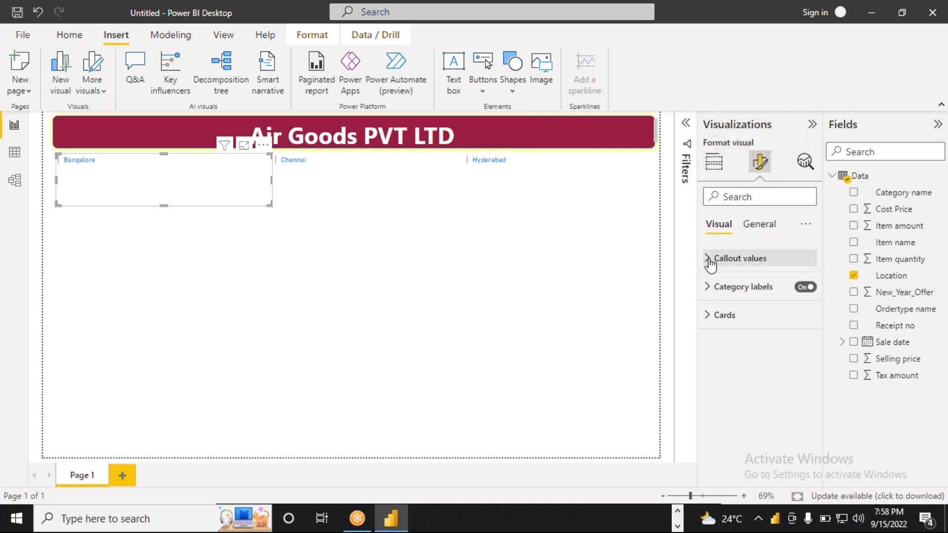
pyautogui.click(710, 319)
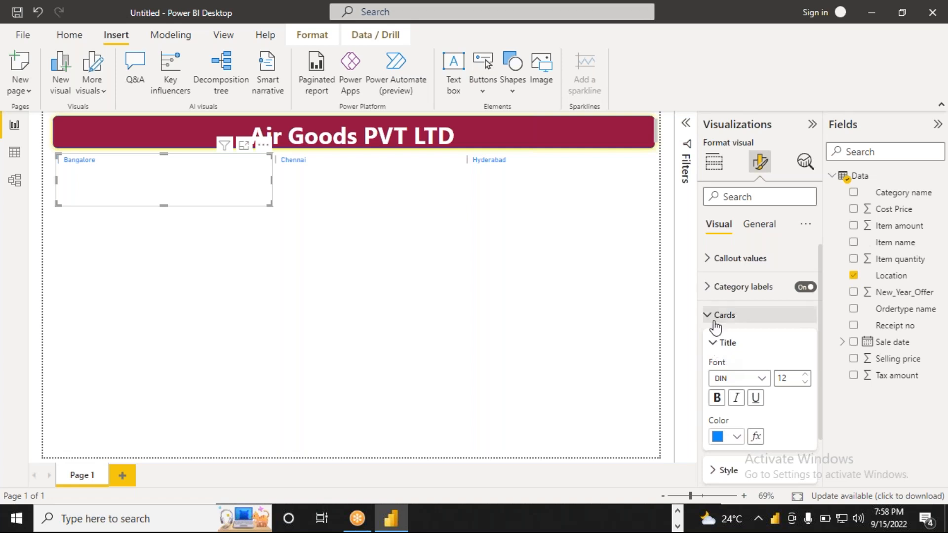
pyautogui.click(717, 399)
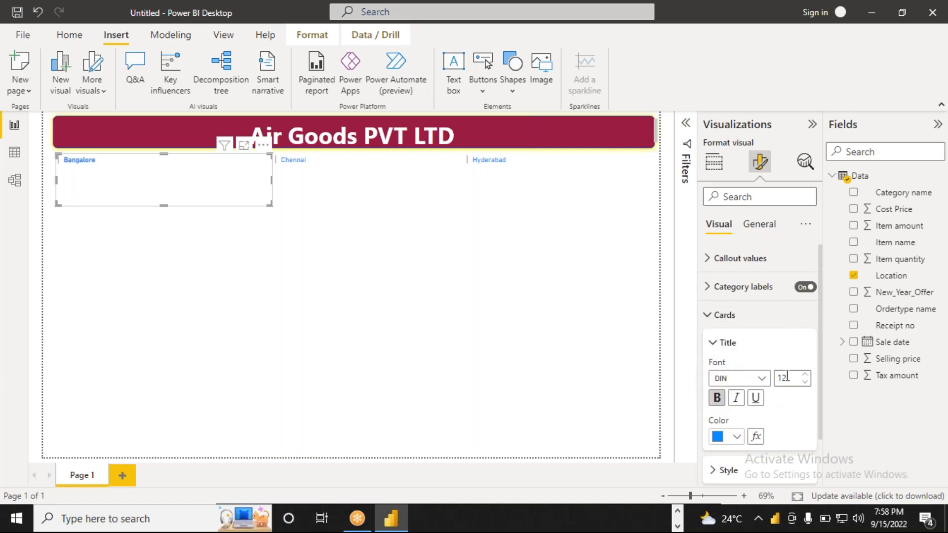
pyautogui.click(788, 376)
pyautogui.write('35')
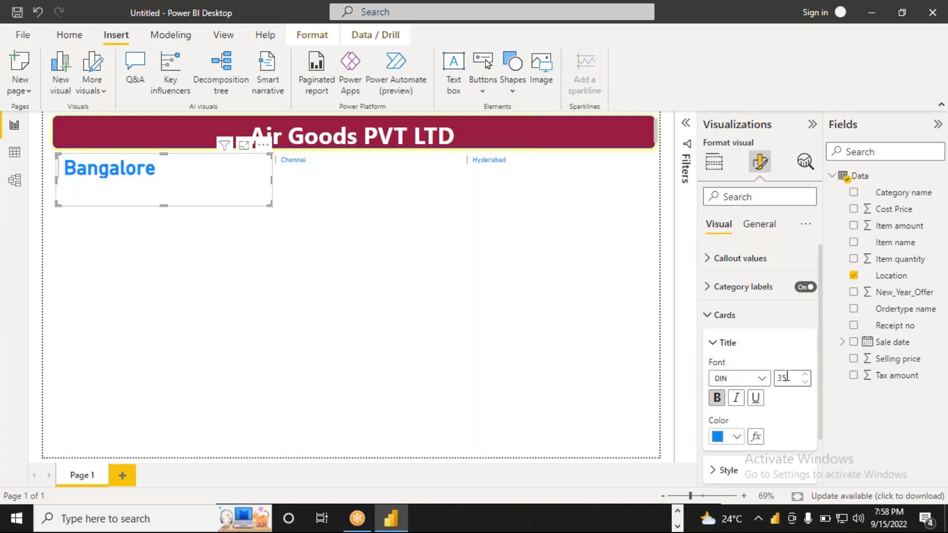
pyautogui.click(737, 436)
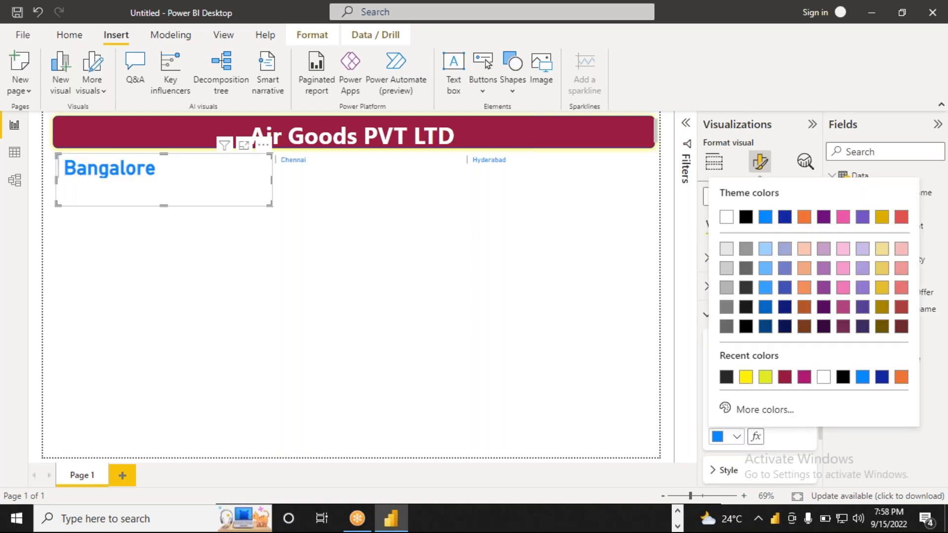
pyautogui.click(823, 326)
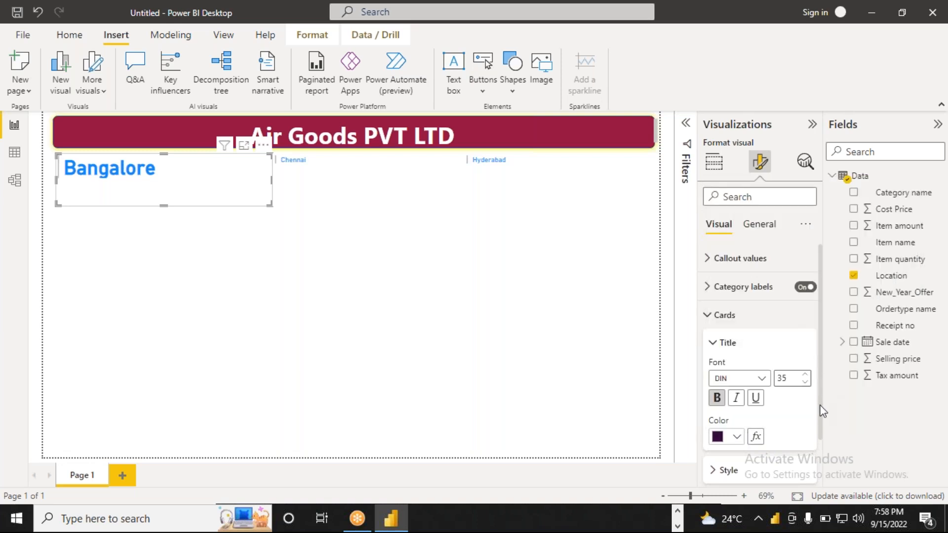
# - Try top, bottom, left and right borders on the Bangalore card, and clear them all again
pyautogui.moveTo(819, 341); pyautogui.dragTo(820, 391)
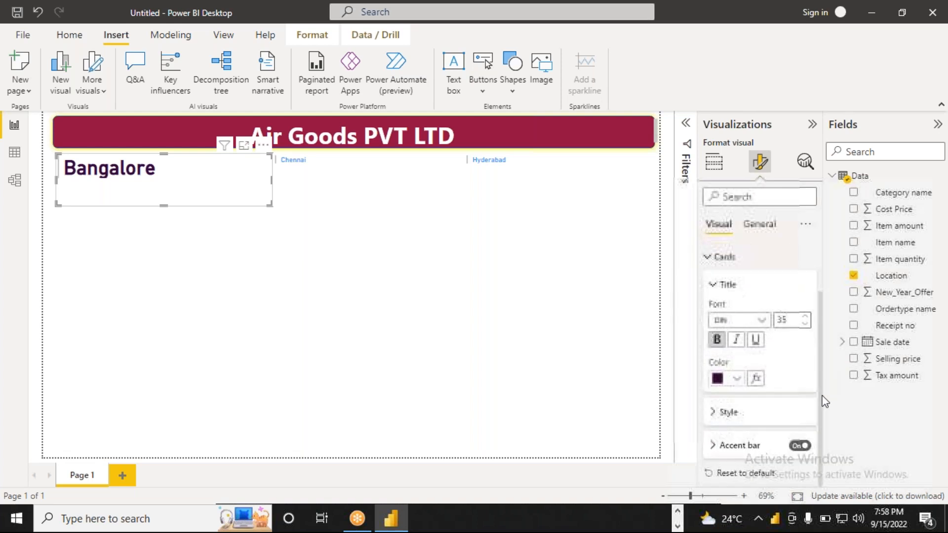
pyautogui.click(718, 415)
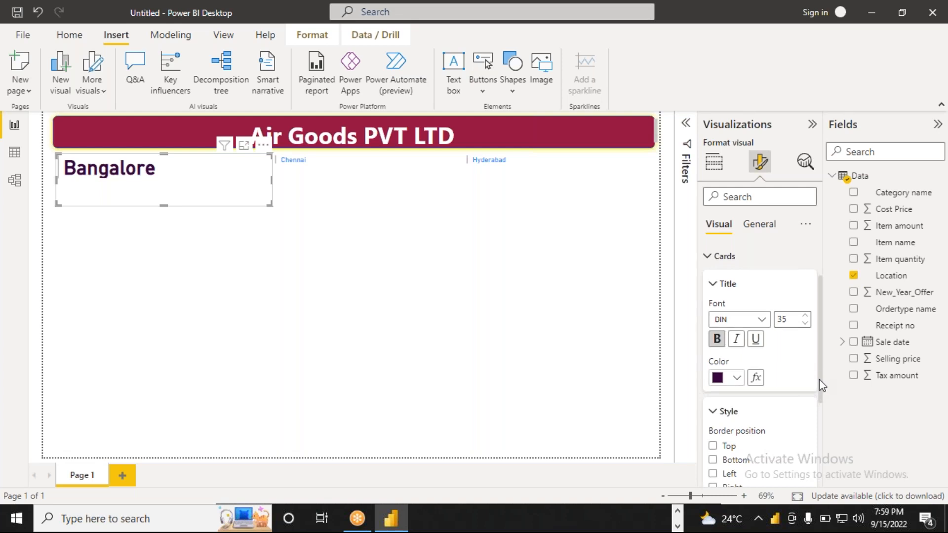
pyautogui.scroll(-1, 819, 379)
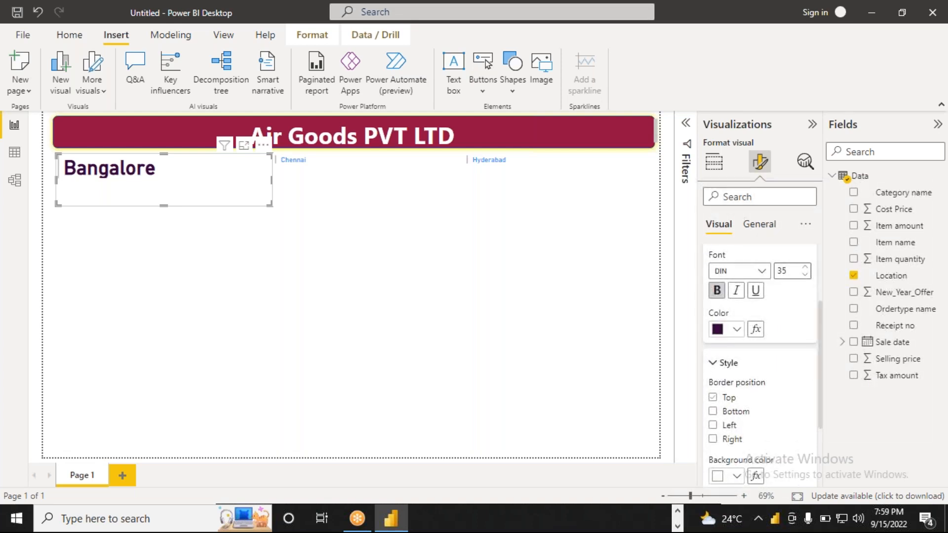
pyautogui.click(726, 400)
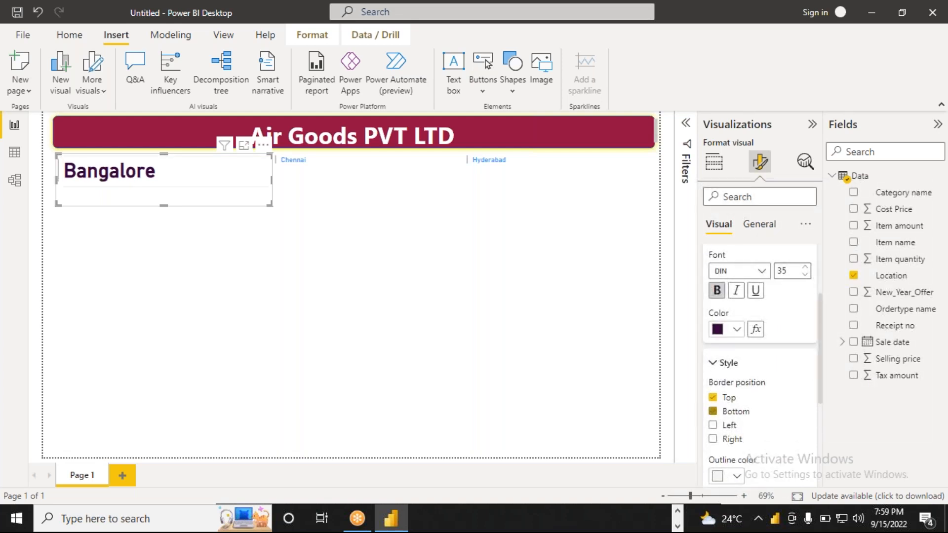
pyautogui.click(714, 427)
pyautogui.click(714, 439)
pyautogui.click(713, 412)
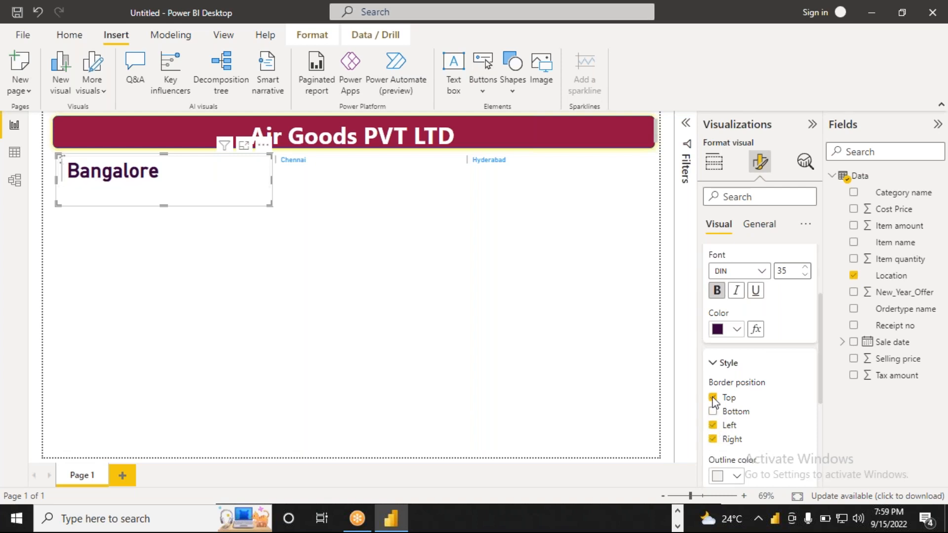
pyautogui.click(712, 426)
pyautogui.click(714, 439)
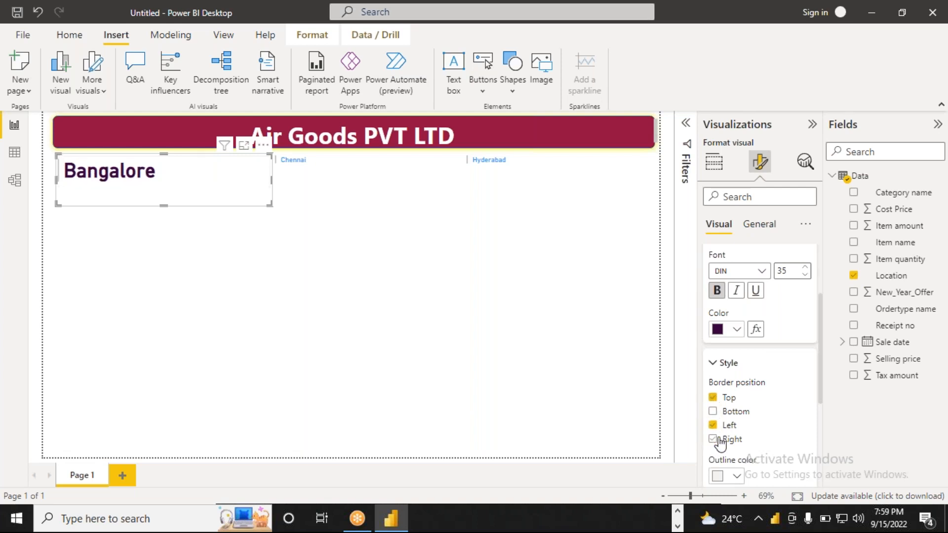
pyautogui.click(713, 398)
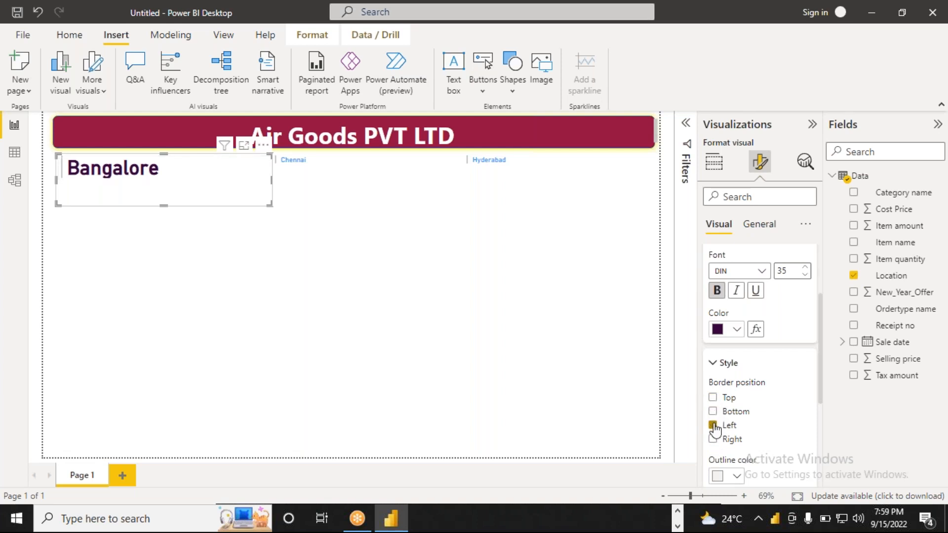
pyautogui.click(713, 426)
pyautogui.click(713, 362)
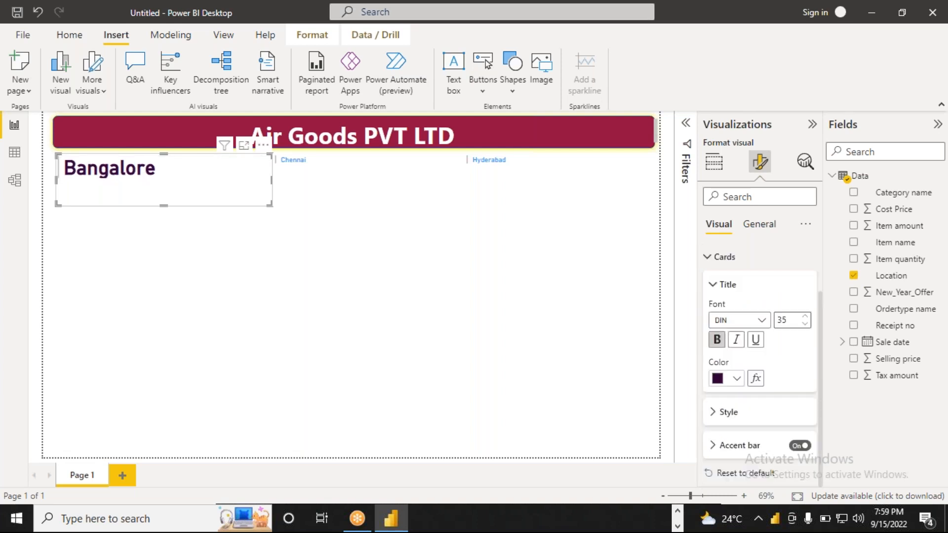
# - Give the Bangalore card a custom turquoise background of about #51D9C7, and reduce the card's height to fit the coloured band
pyautogui.click(713, 413)
pyautogui.scroll(-2, 820, 321)
pyautogui.scroll(-2, 738, 395)
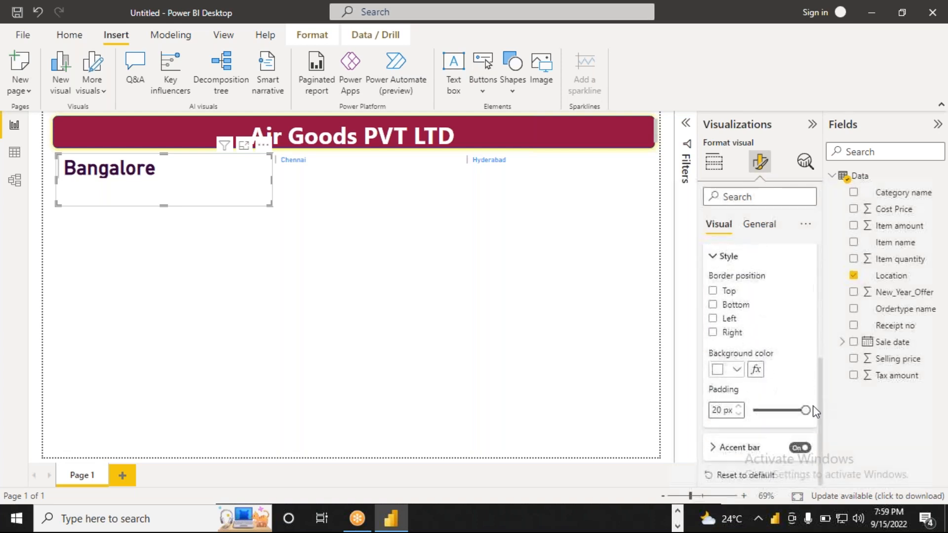
pyautogui.click(737, 370)
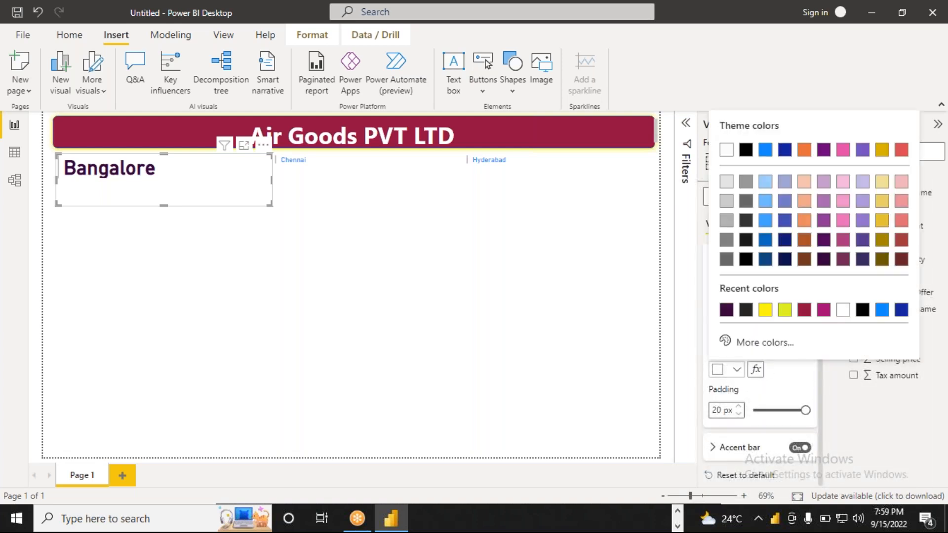
pyautogui.click(752, 344)
pyautogui.moveTo(722, 289); pyautogui.dragTo(812, 310)
pyautogui.moveTo(831, 209); pyautogui.dragTo(836, 148)
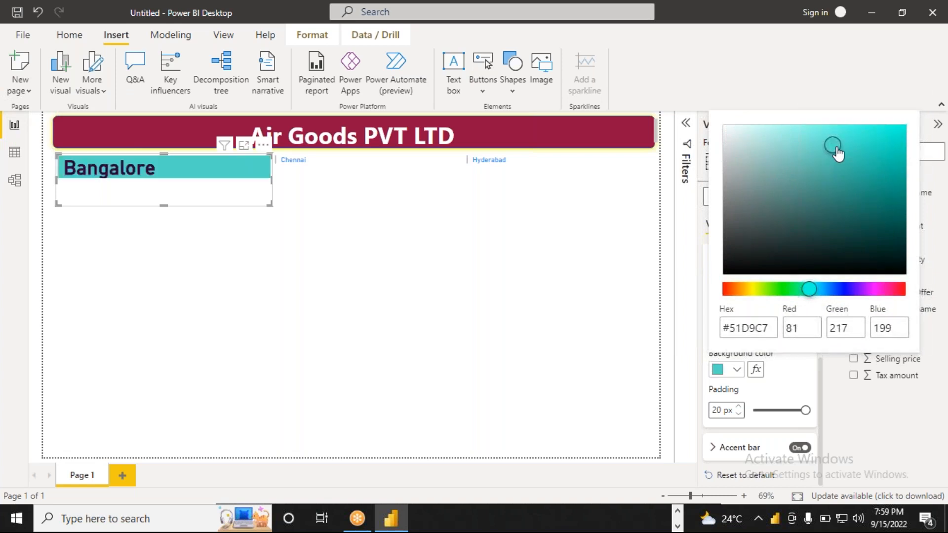
pyautogui.click(163, 203)
pyautogui.moveTo(163, 202); pyautogui.dragTo(162, 182)
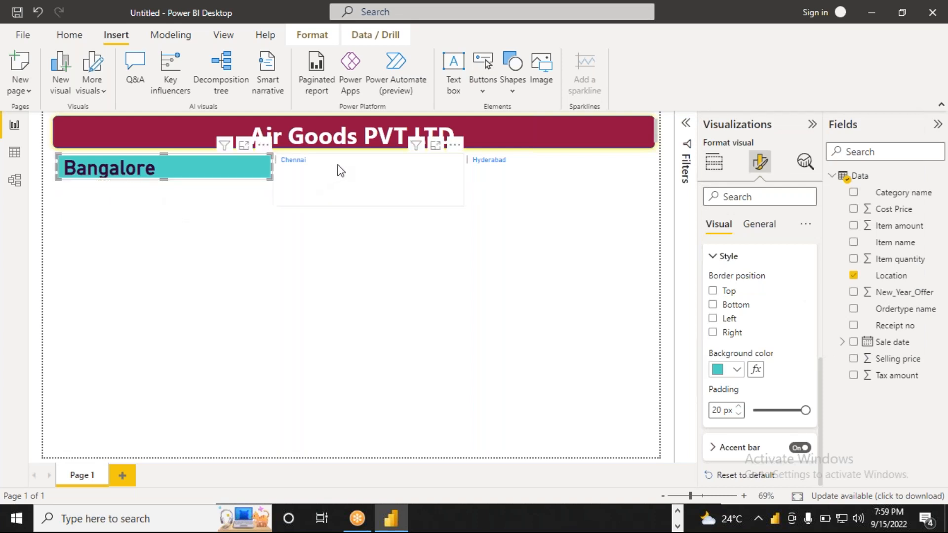
# - Format the Chennai card's title as bold, size 35, in the same dark purple as Bangalore, and expand its card style settings
pyautogui.click(387, 196)
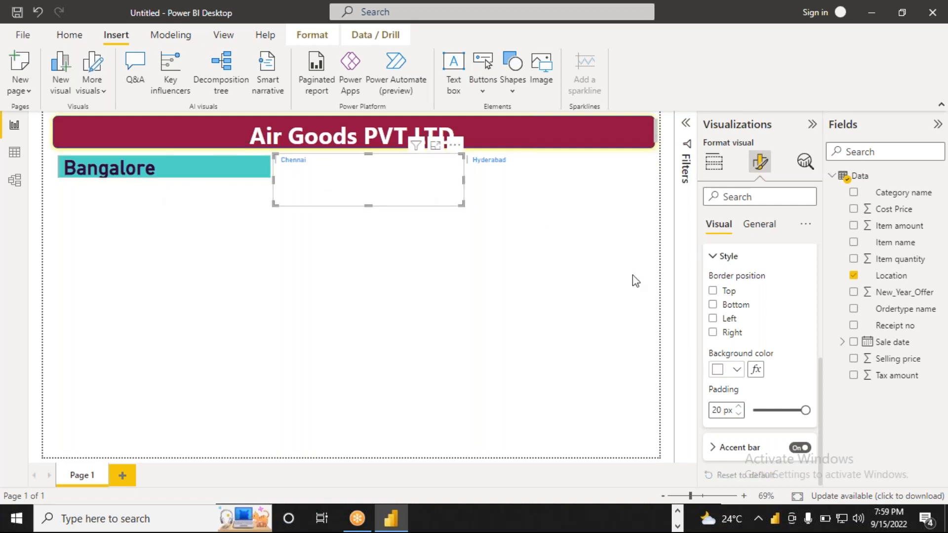
pyautogui.click(714, 258)
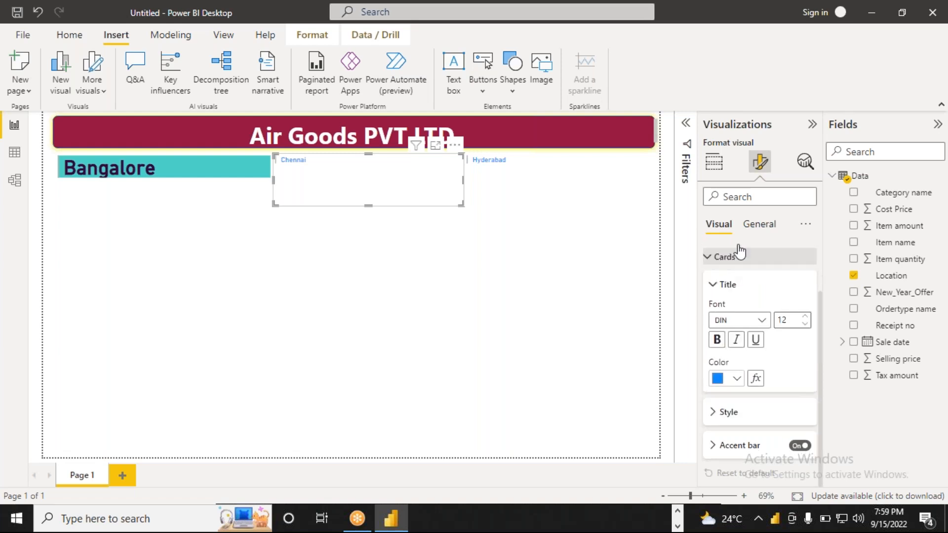
pyautogui.click(737, 379)
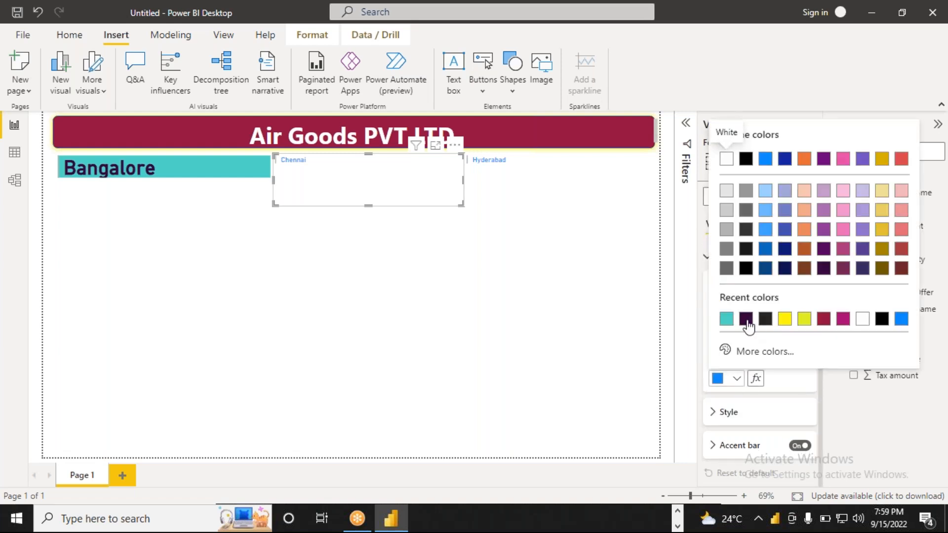
pyautogui.click(746, 320)
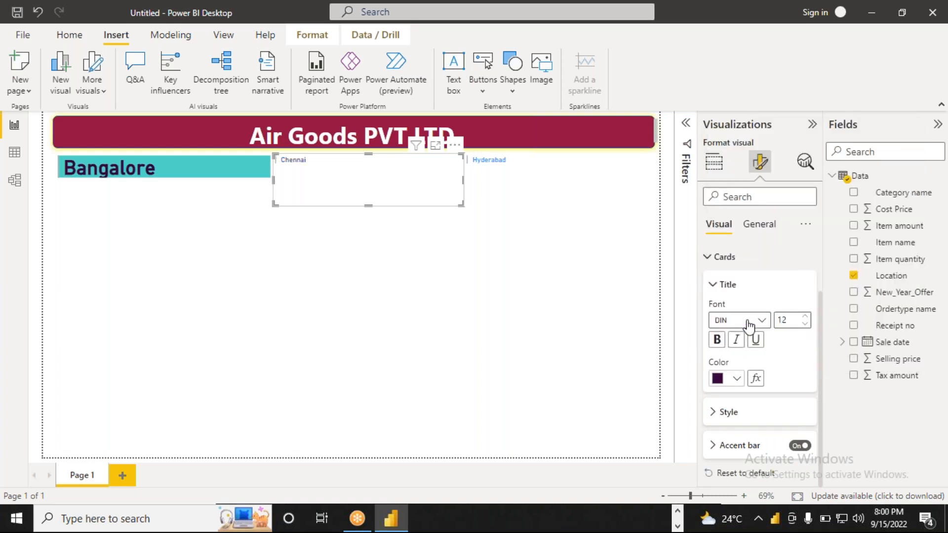
pyautogui.click(789, 321)
pyautogui.write('35')
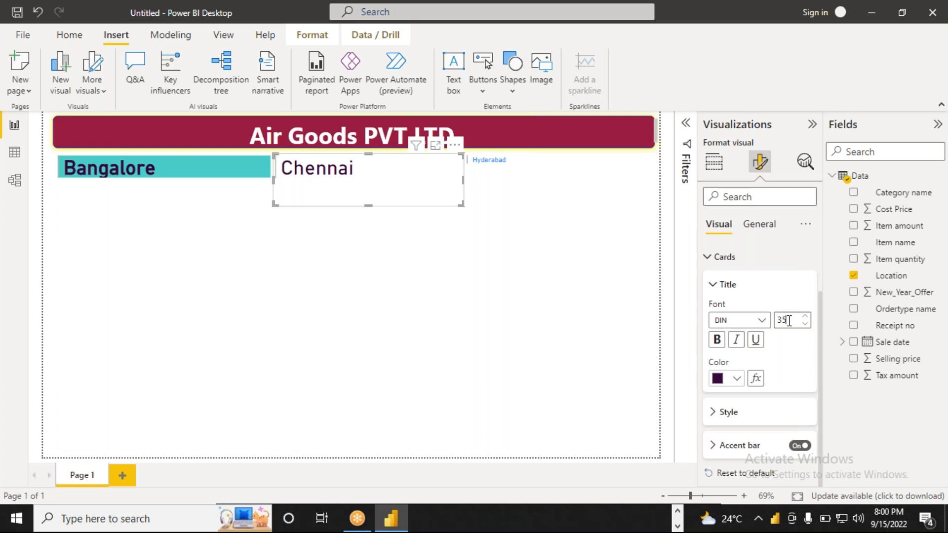
pyautogui.click(718, 340)
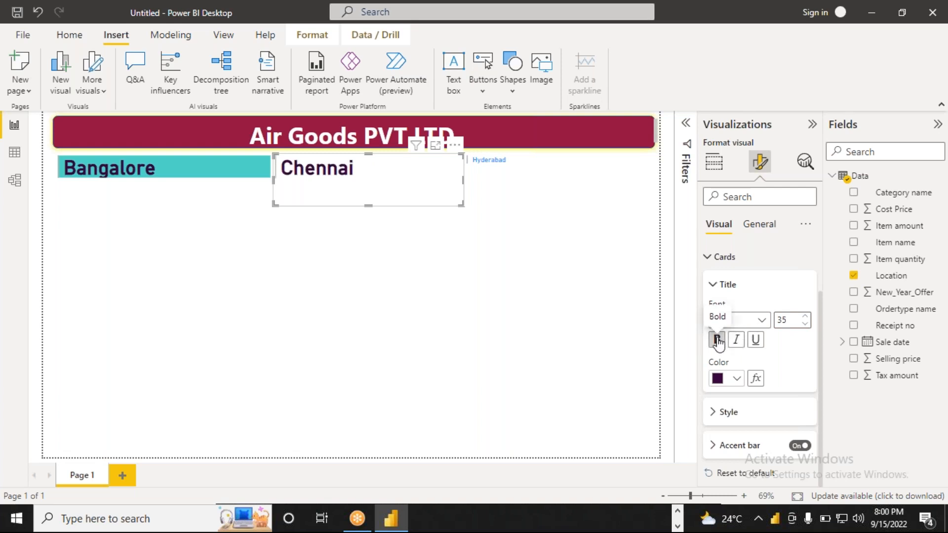
pyautogui.click(714, 413)
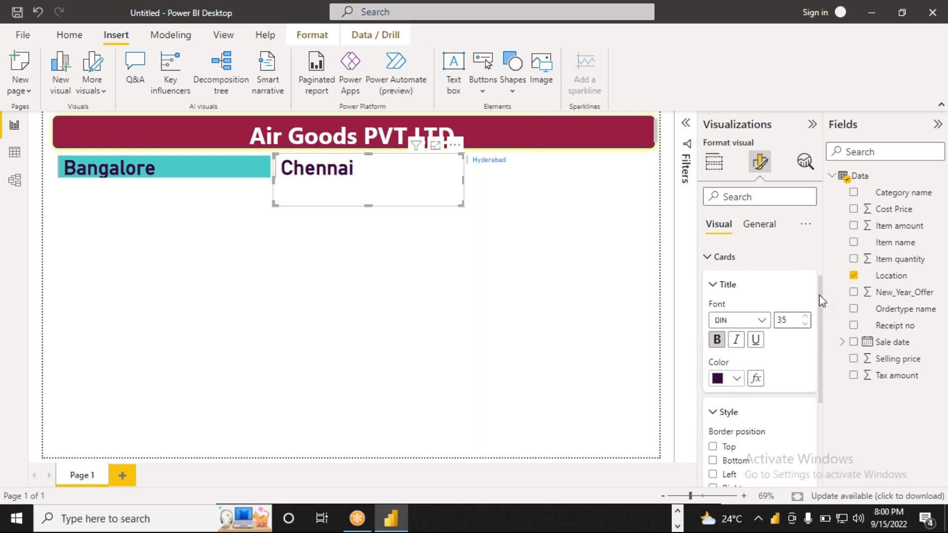
pyautogui.moveTo(819, 298); pyautogui.dragTo(815, 387)
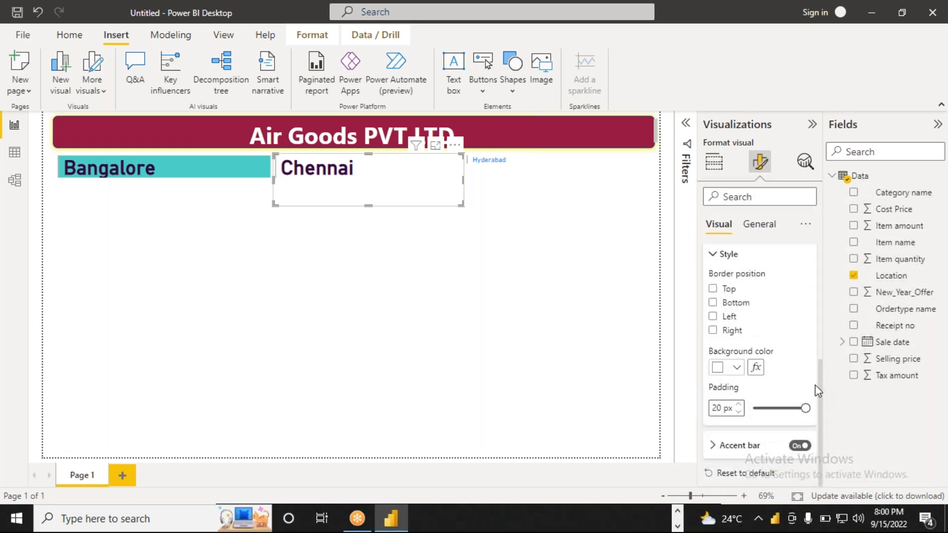
pyautogui.click(737, 367)
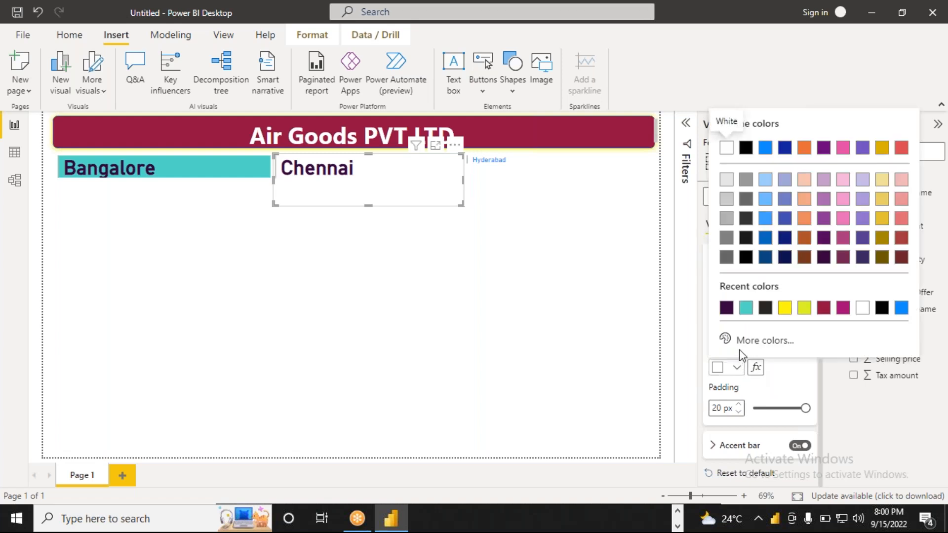
pyautogui.click(726, 341)
pyautogui.moveTo(721, 288); pyautogui.dragTo(905, 288)
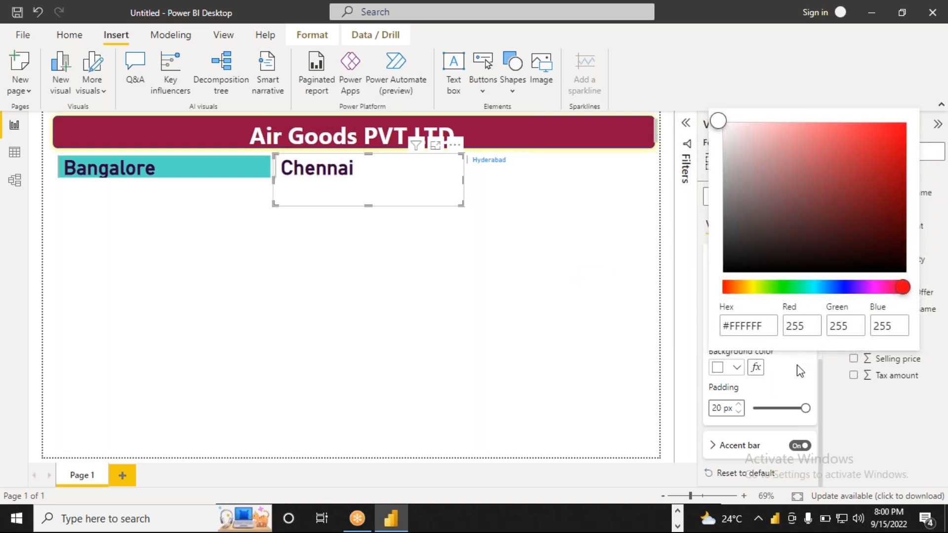
pyautogui.click(796, 406)
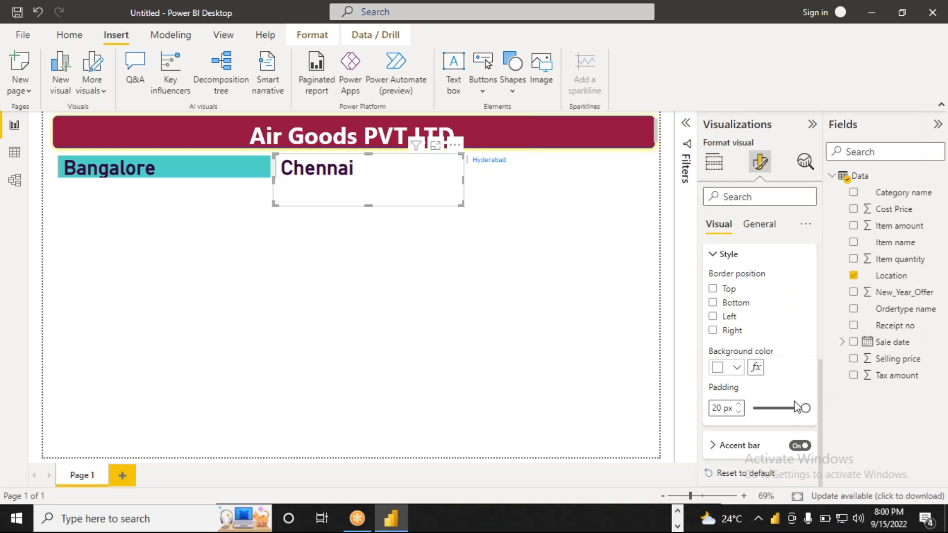
# - Give the Chennai card a custom dark yellow background, #C4B01C, and reduce its height to match the Bangalore card
pyautogui.click(736, 368)
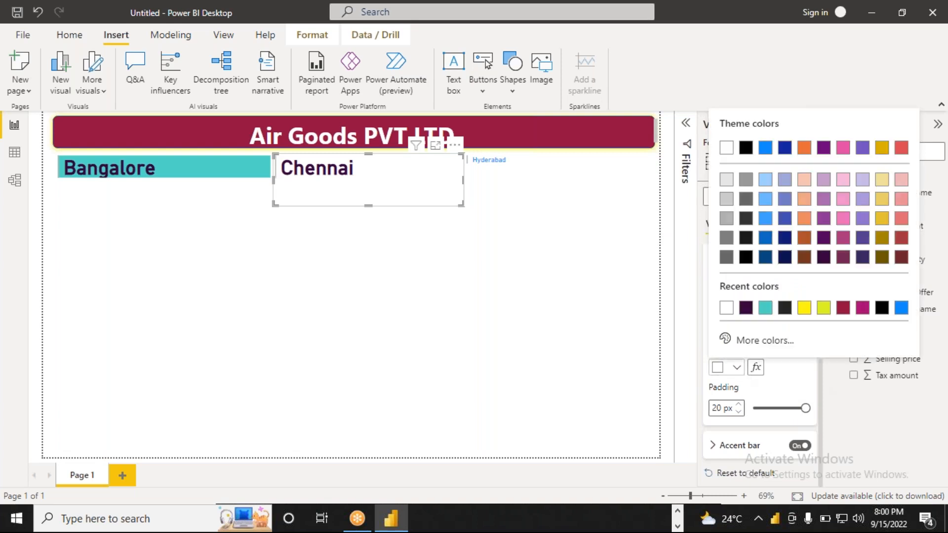
pyautogui.click(756, 342)
pyautogui.moveTo(723, 289); pyautogui.dragTo(896, 304)
pyautogui.click(878, 158)
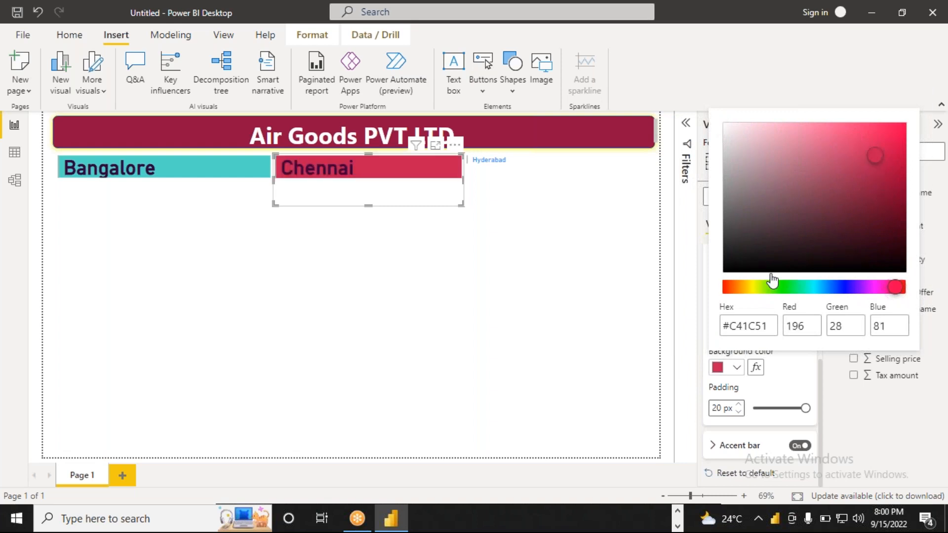
pyautogui.click(749, 287)
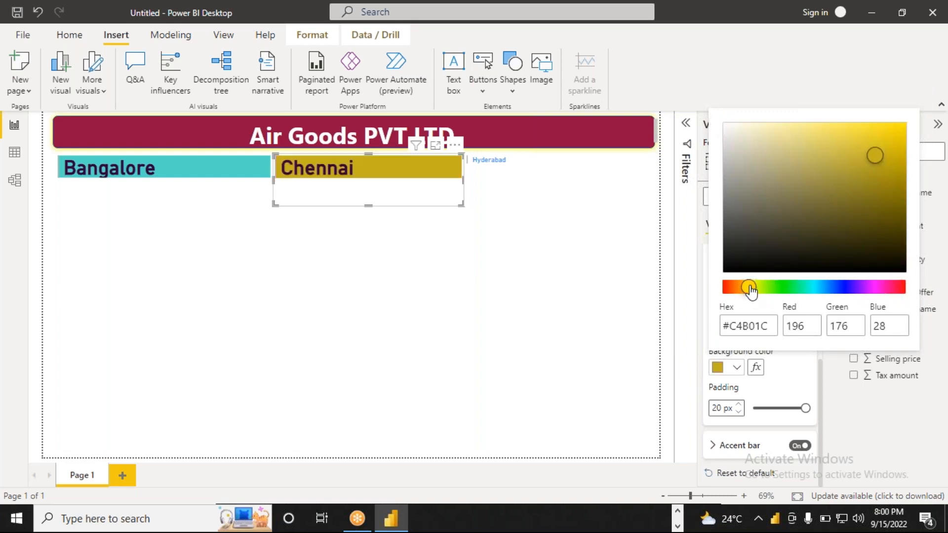
pyautogui.click(368, 208)
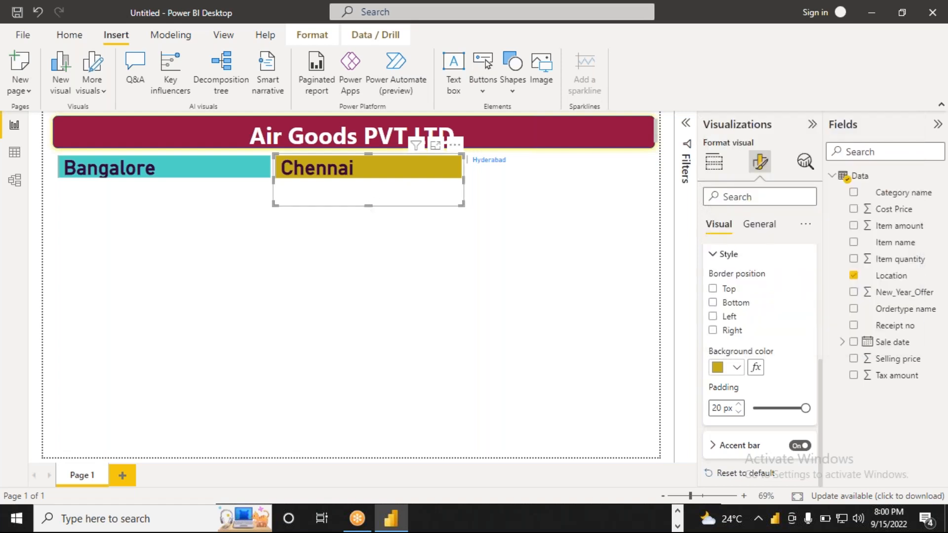
pyautogui.moveTo(368, 207); pyautogui.dragTo(371, 189)
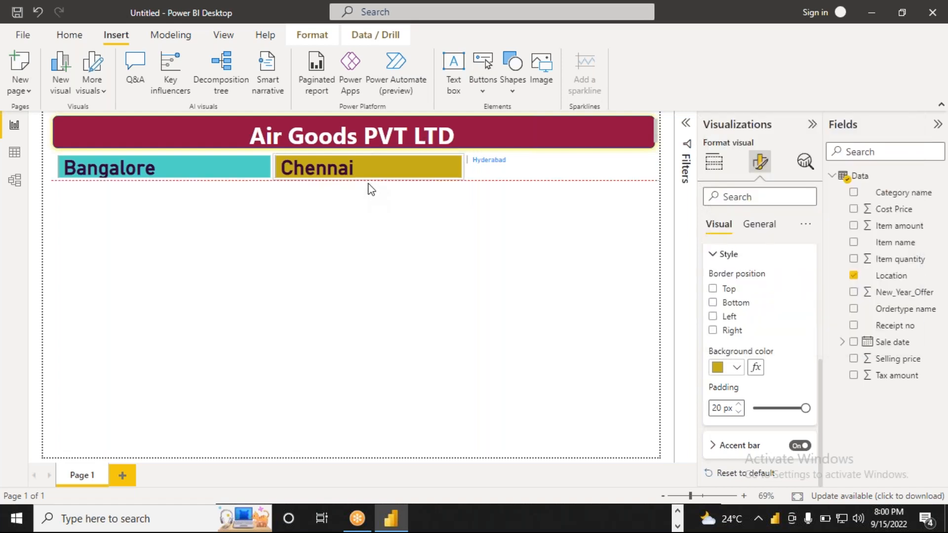
# - Format the Hyderabad card's title as bold, size 35, in the same dark purple as the other two cards
pyautogui.click(537, 171)
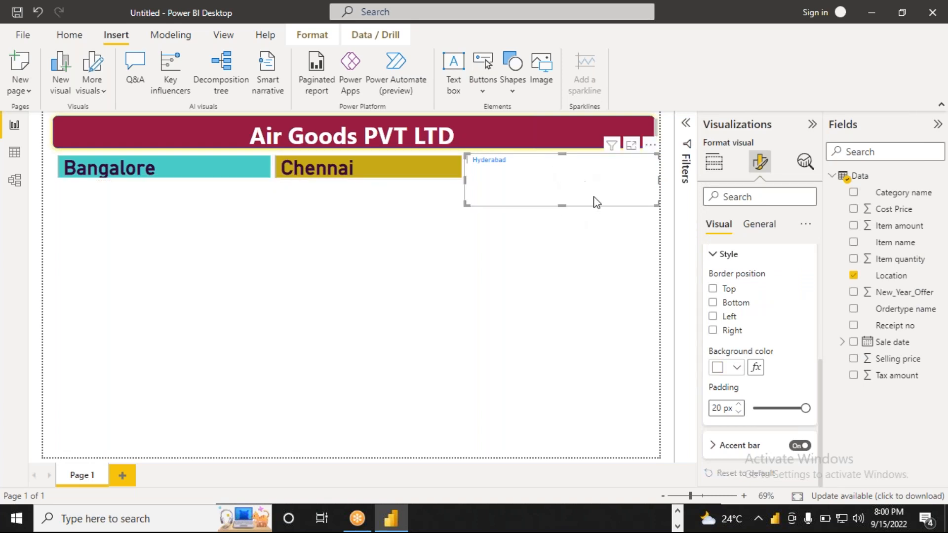
pyautogui.click(713, 254)
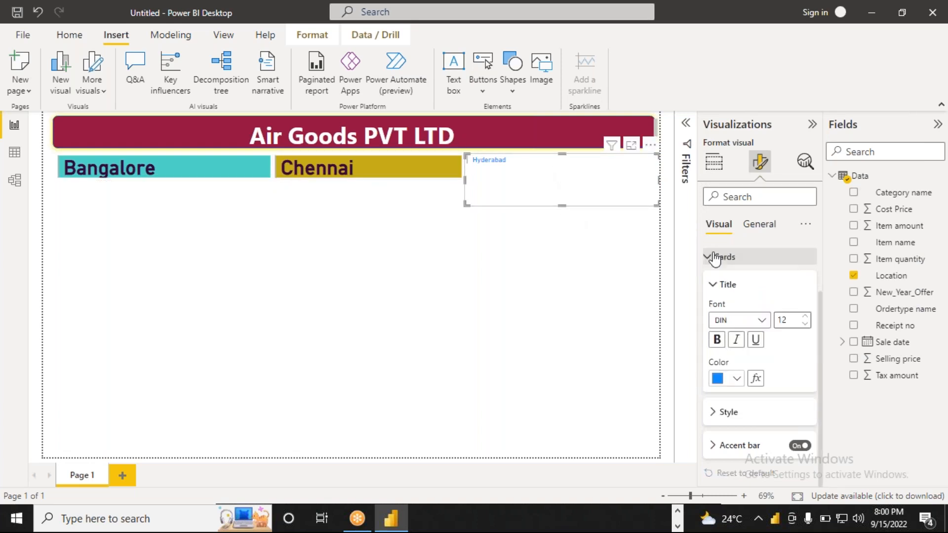
pyautogui.click(717, 340)
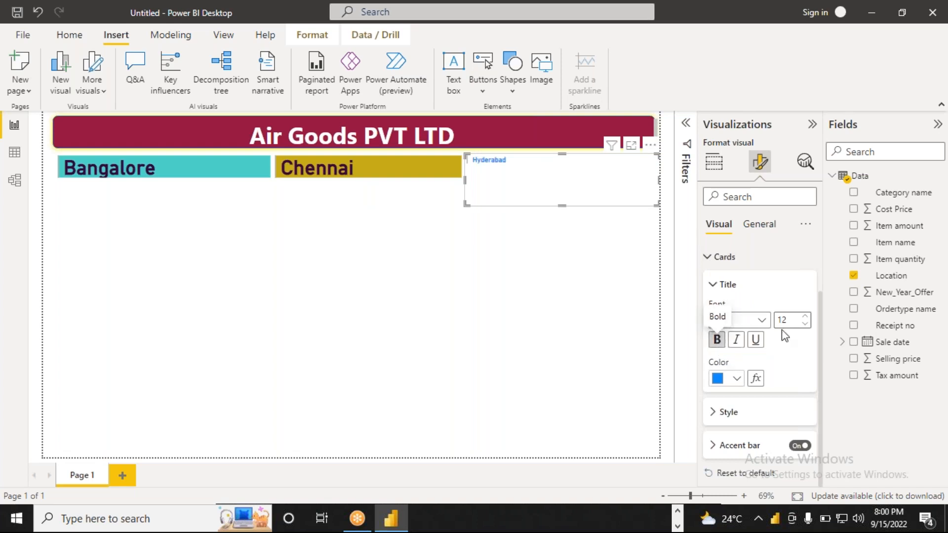
pyautogui.doubleClick(788, 320)
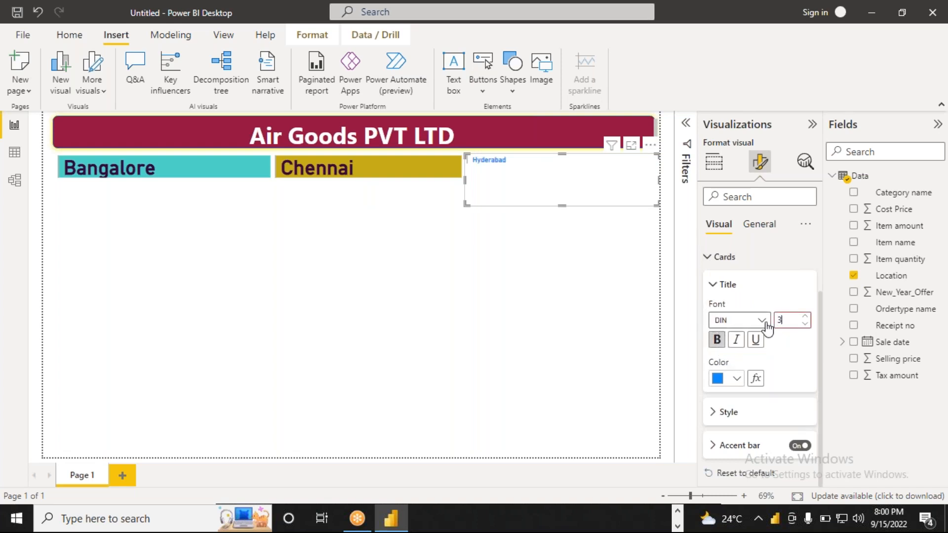
pyautogui.press('Return')
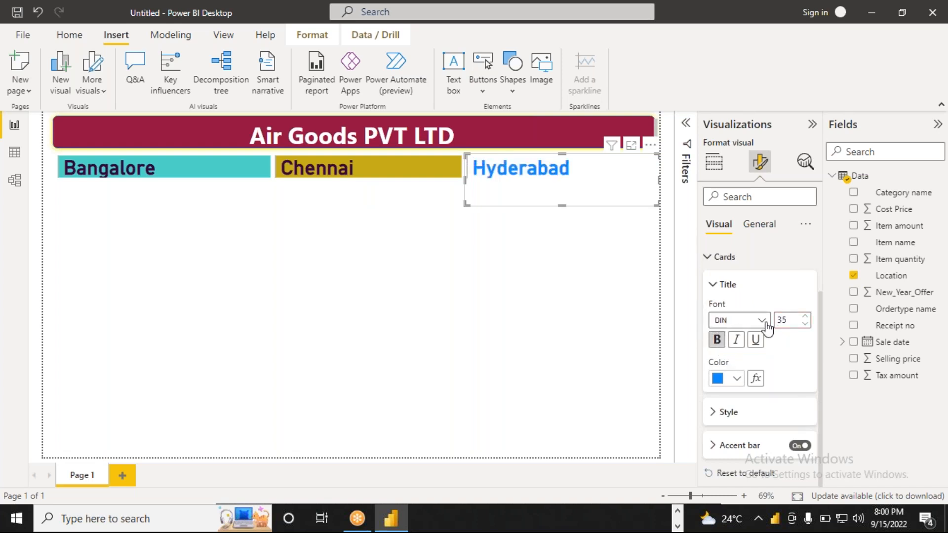
pyautogui.click(736, 379)
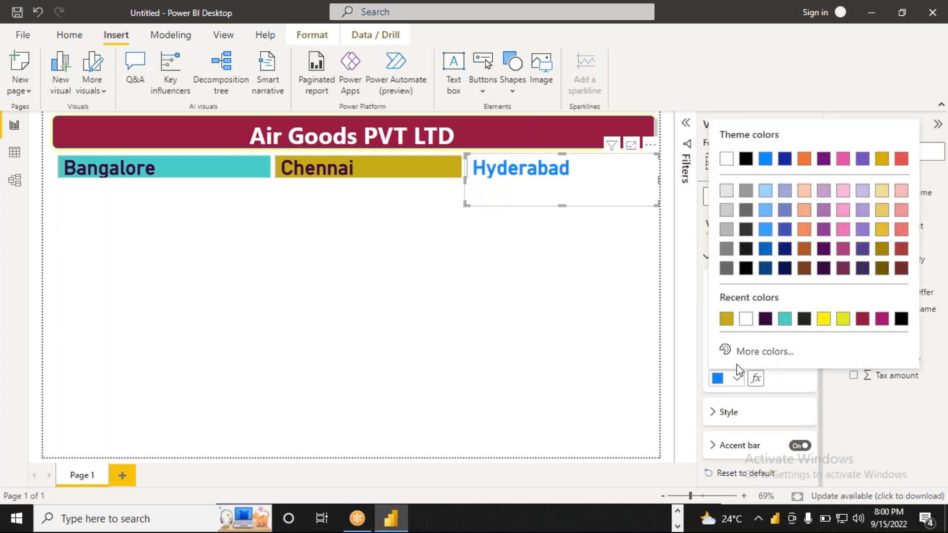
pyautogui.click(765, 321)
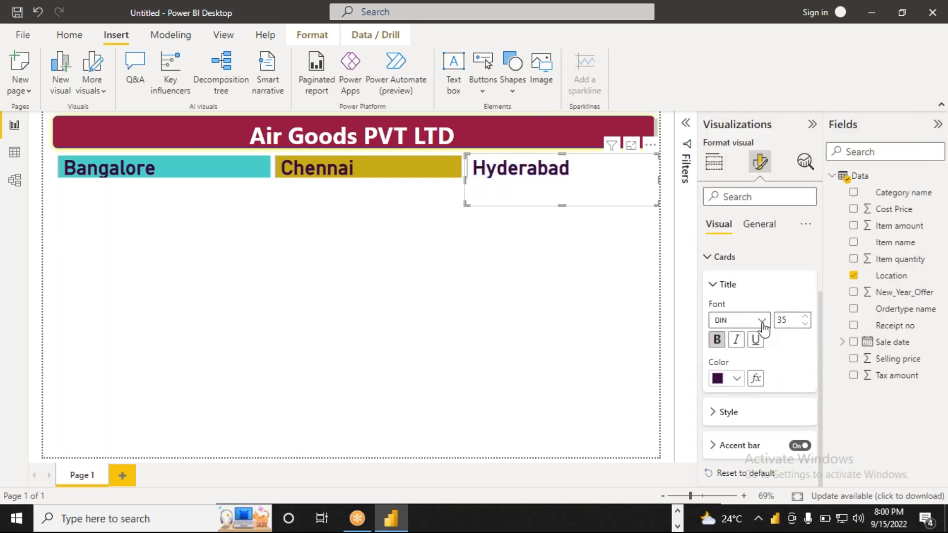
# - Give the Hyderabad card a custom green background, and reduce its height to match the Bangalore and Chennai cards
pyautogui.click(717, 413)
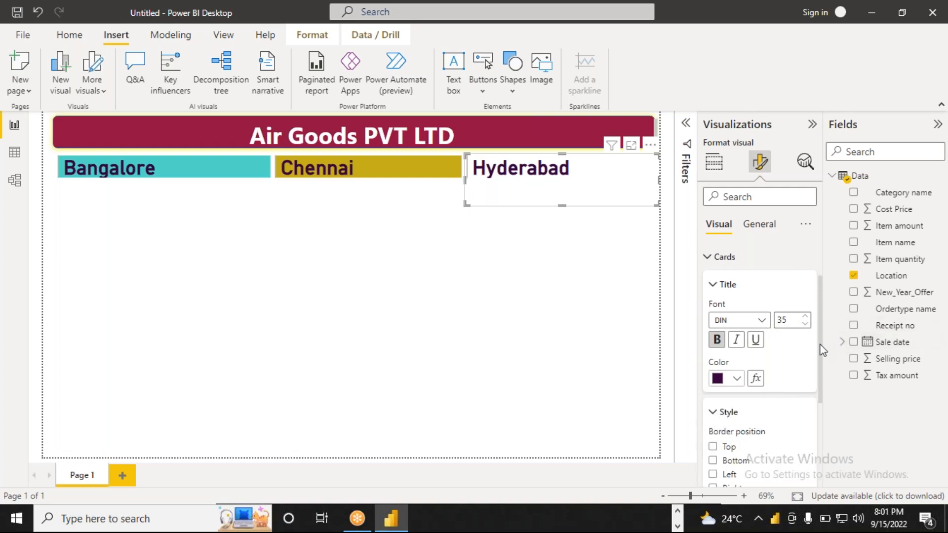
pyautogui.scroll(-3, 820, 351)
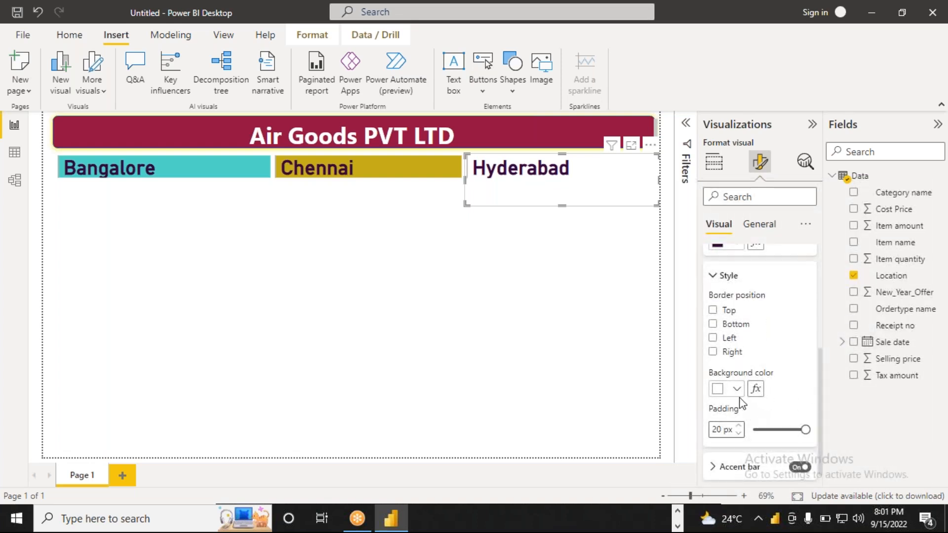
pyautogui.click(738, 390)
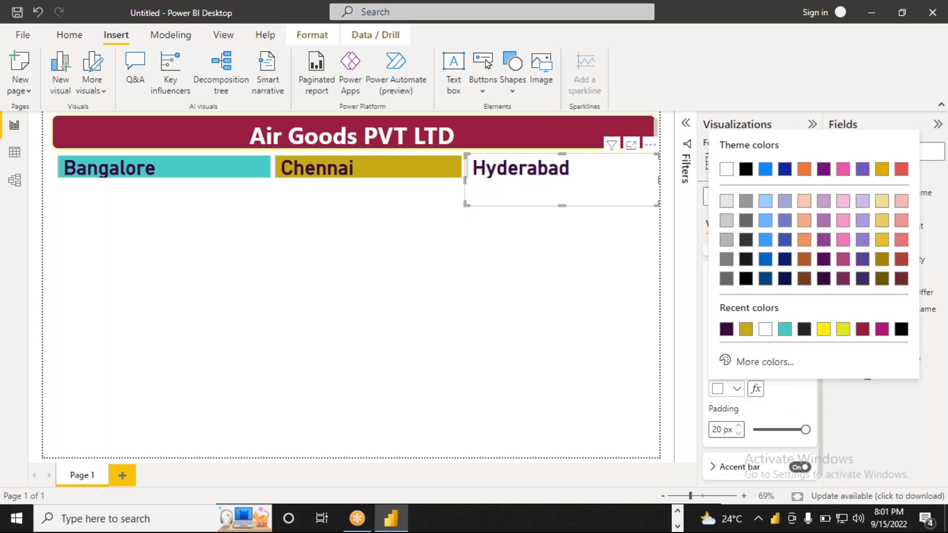
pyautogui.click(742, 365)
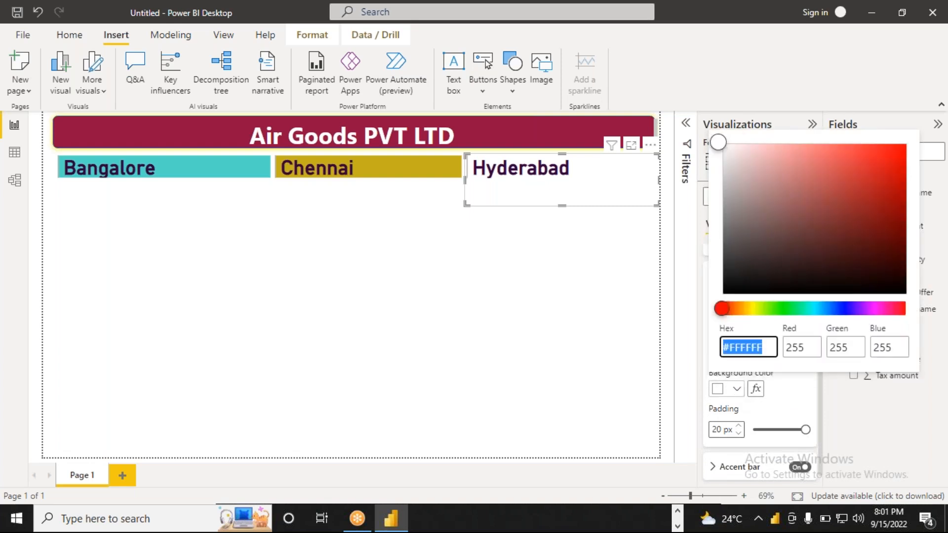
pyautogui.moveTo(727, 311); pyautogui.dragTo(760, 313)
pyautogui.moveTo(785, 316); pyautogui.dragTo(790, 308)
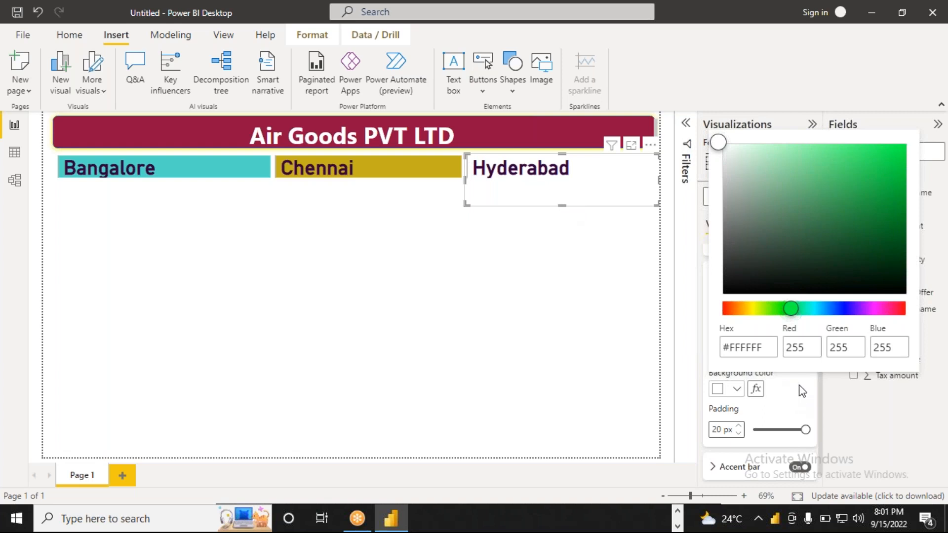
pyautogui.click(868, 162)
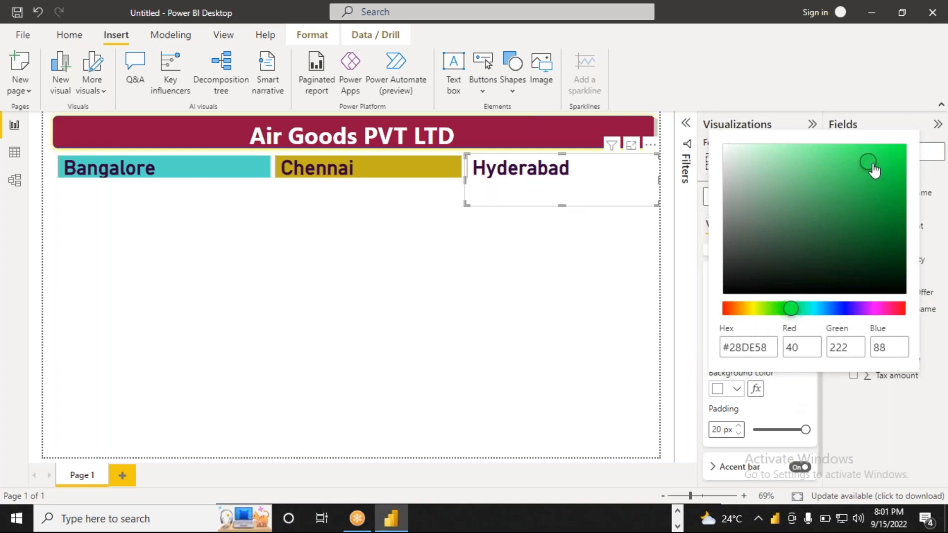
pyautogui.click(563, 206)
pyautogui.moveTo(562, 204); pyautogui.dragTo(559, 181)
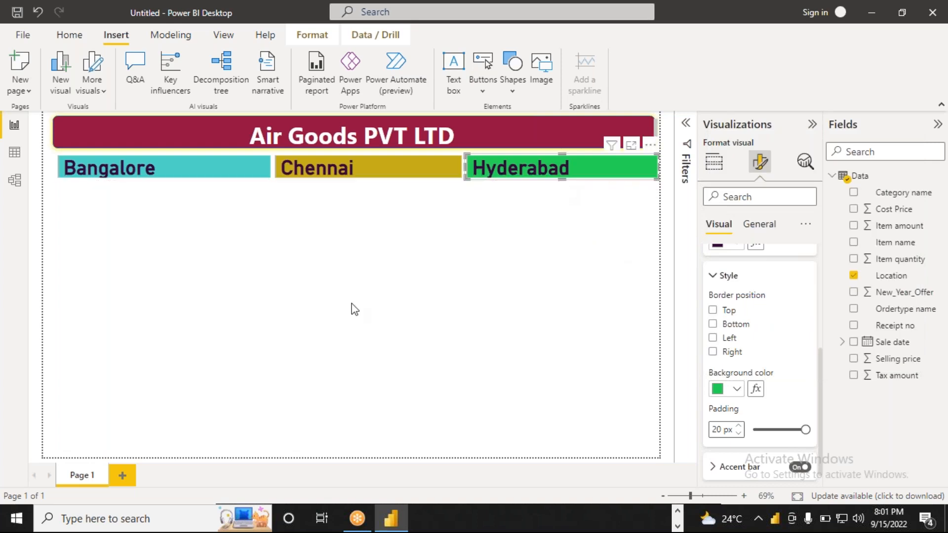
# - Add a card visual showing Item amount in the empty area below the Hyderabad card
pyautogui.click(232, 262)
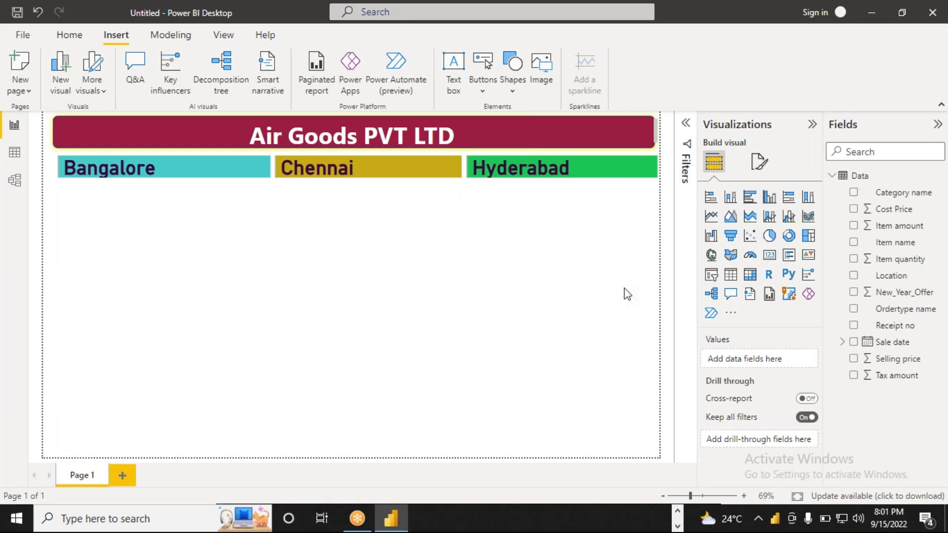
pyautogui.click(770, 256)
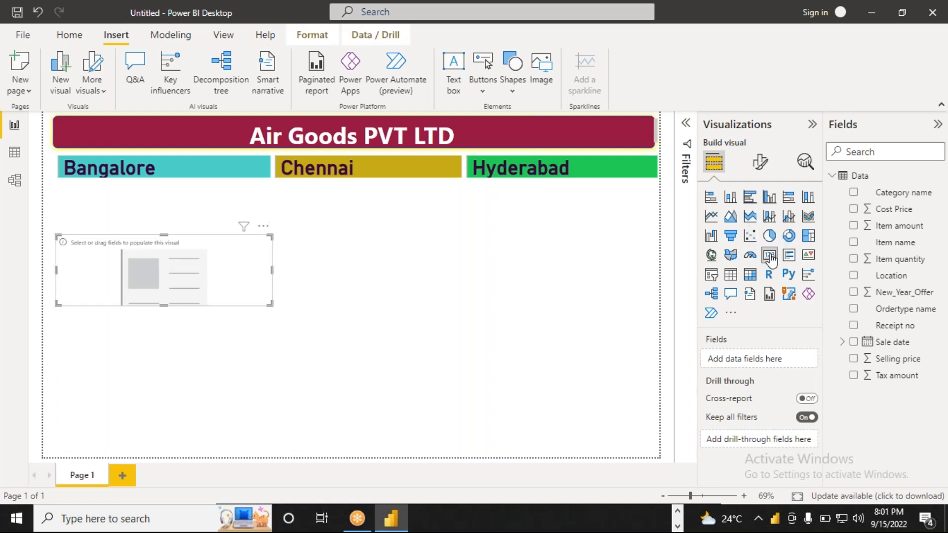
pyautogui.moveTo(248, 262); pyautogui.dragTo(436, 224)
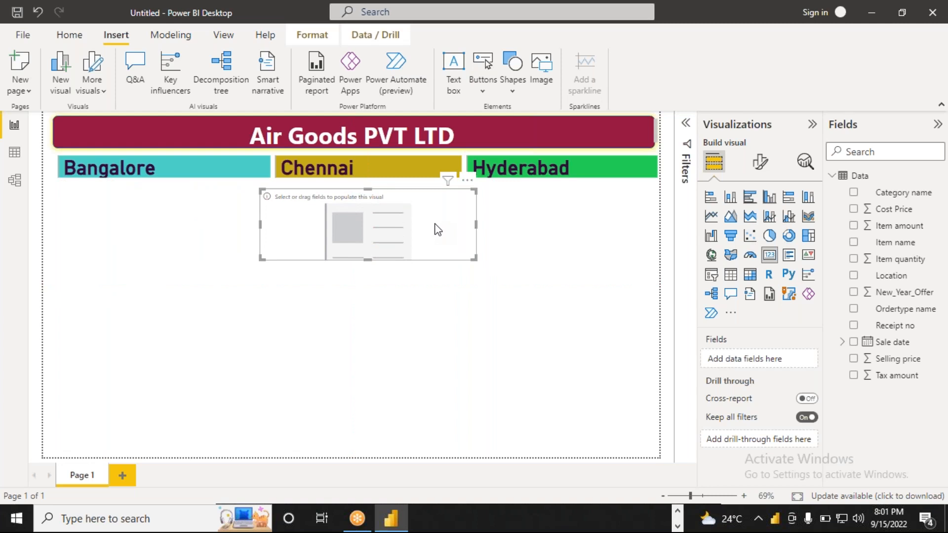
pyautogui.moveTo(436, 230); pyautogui.dragTo(596, 273)
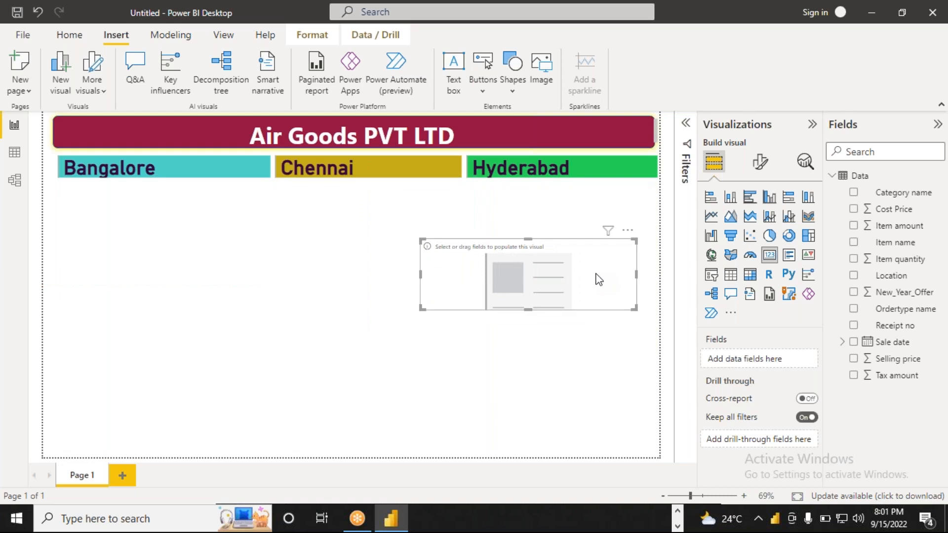
pyautogui.click(854, 226)
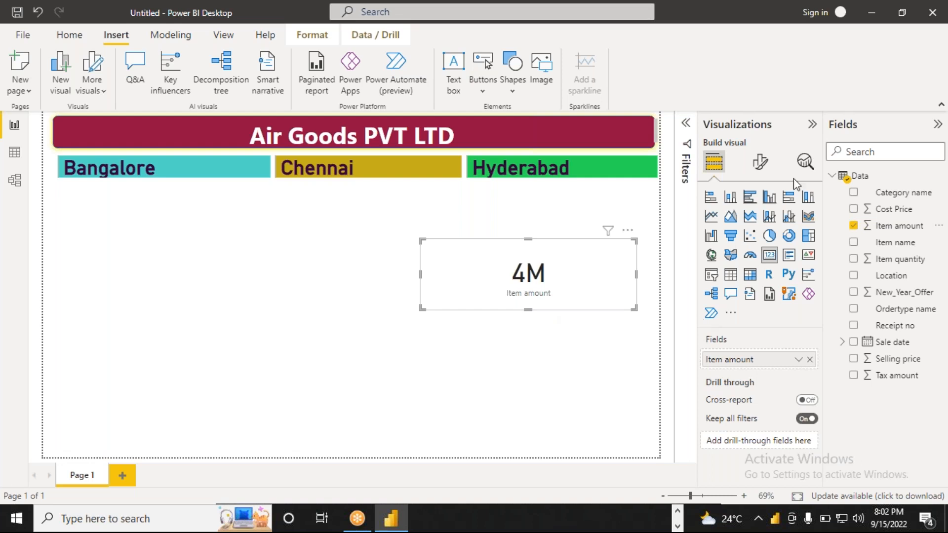
# - Examine the general and callout value formatting options of the Item amount card
pyautogui.click(763, 164)
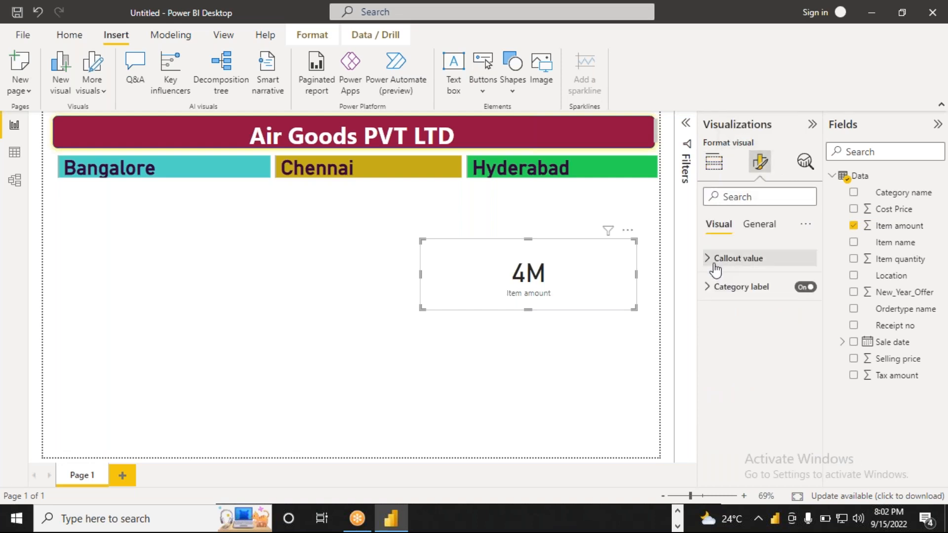
pyautogui.click(759, 224)
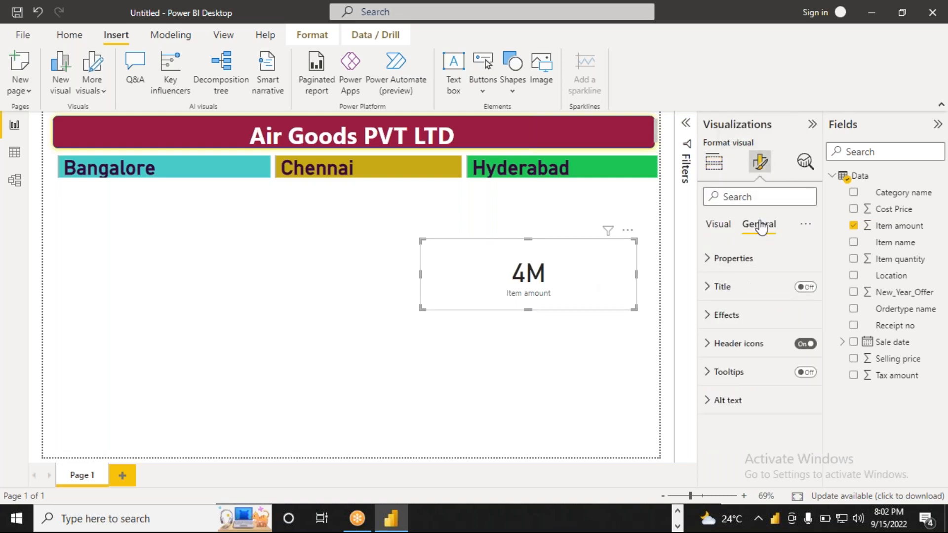
pyautogui.click(719, 228)
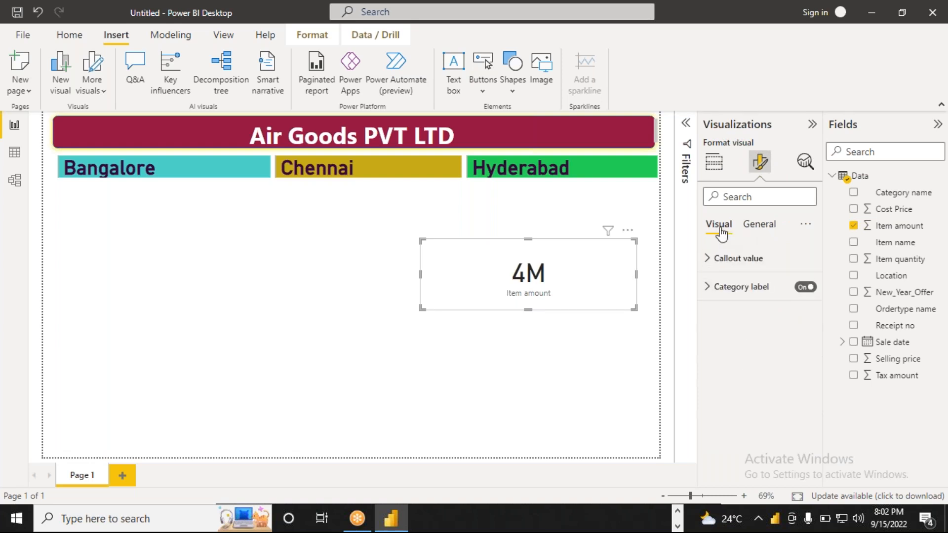
pyautogui.click(711, 267)
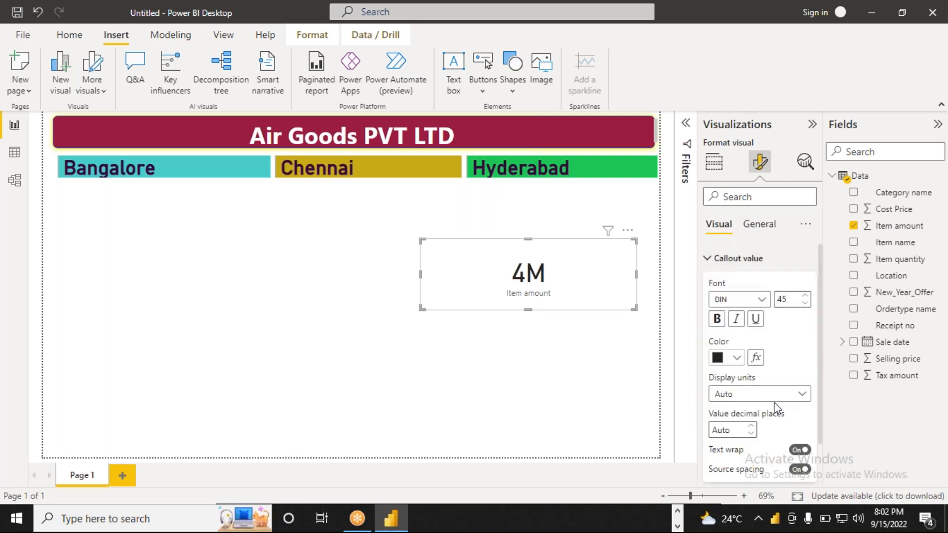
pyautogui.moveTo(822, 339); pyautogui.dragTo(823, 412)
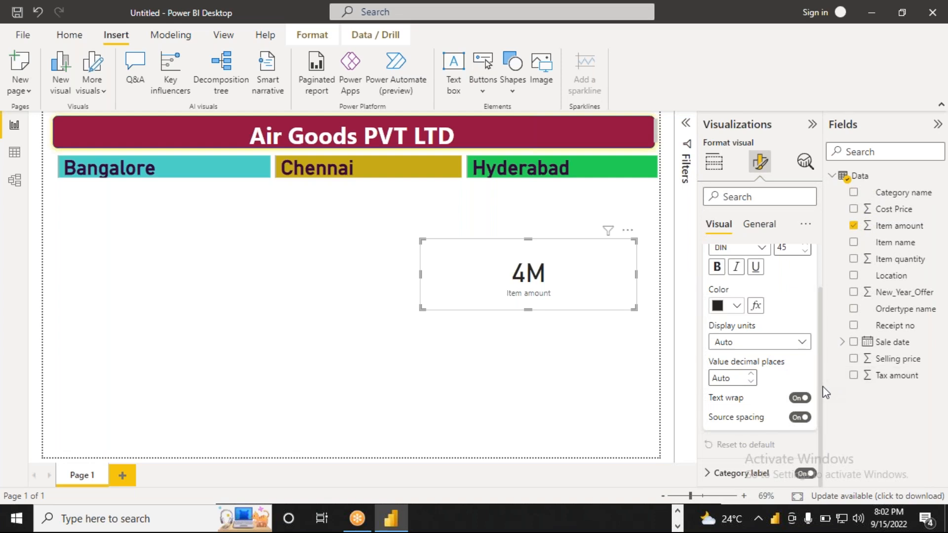
pyautogui.moveTo(821, 337); pyautogui.dragTo(818, 274)
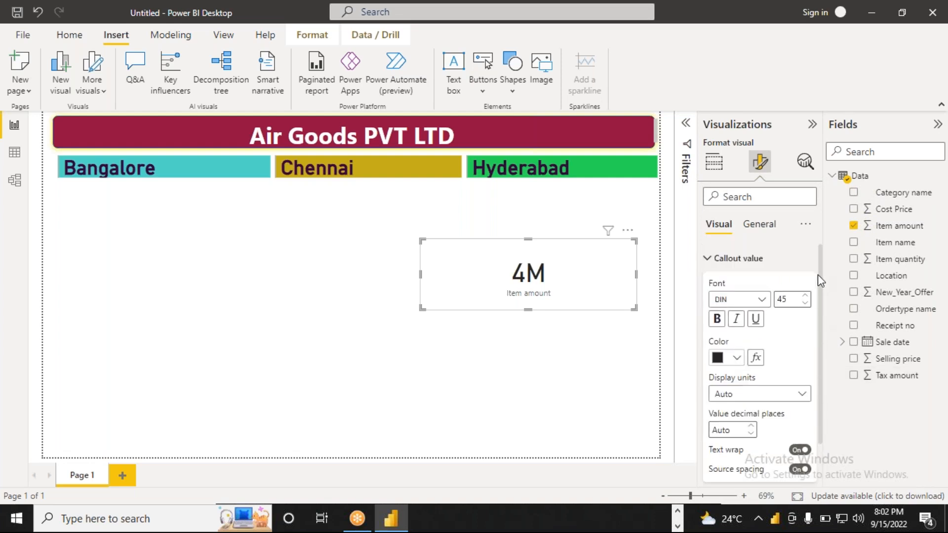
pyautogui.click(708, 258)
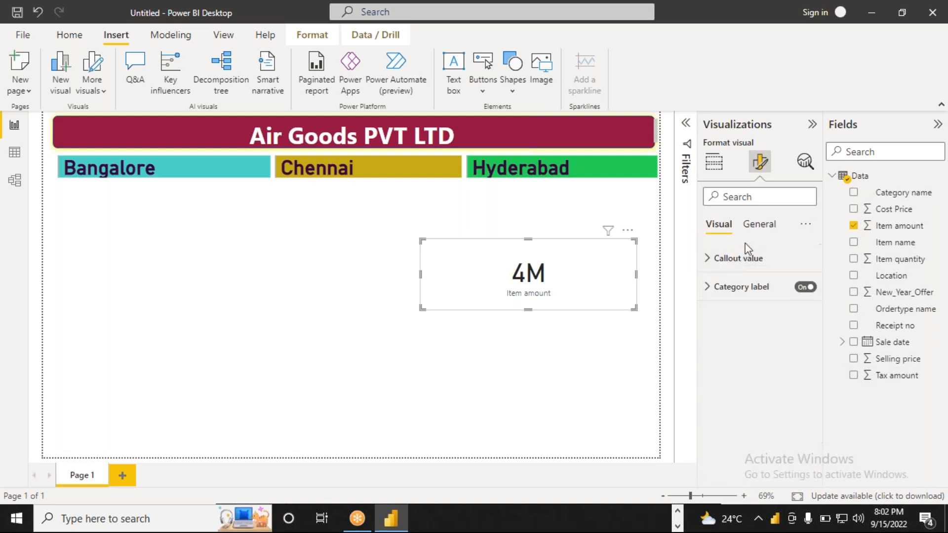
# - Format the Item amount card's category label as bold, size 20, in the same dark purple as the location titles
pyautogui.click(709, 287)
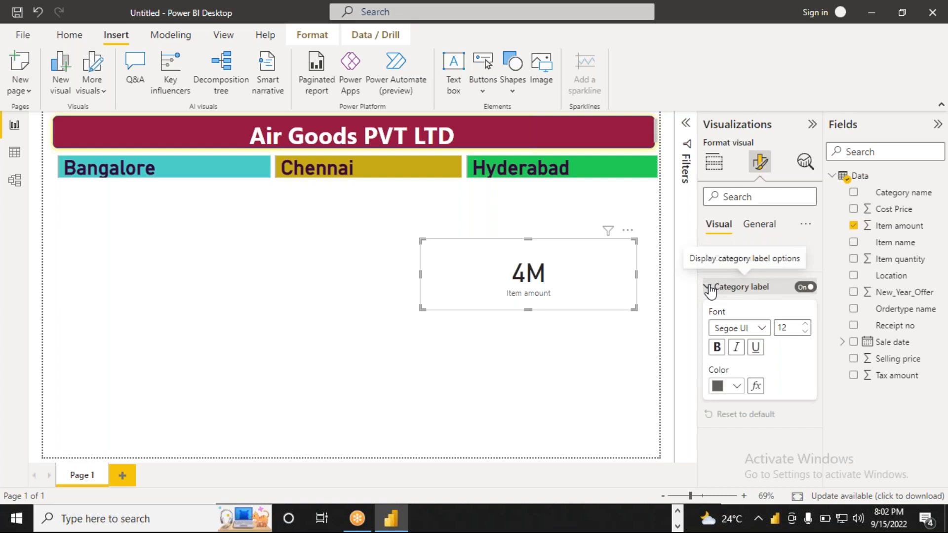
pyautogui.click(737, 386)
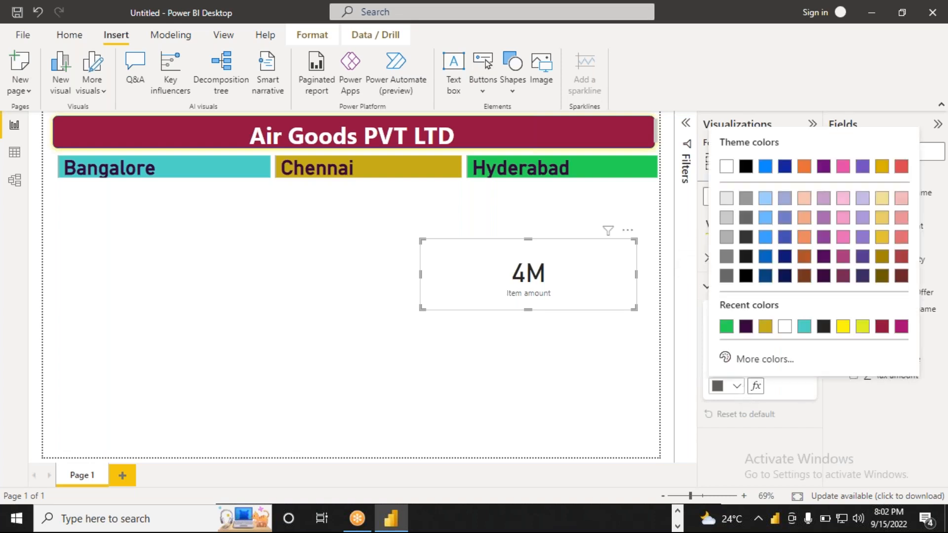
pyautogui.click(746, 327)
pyautogui.doubleClick(789, 328)
pyautogui.press('BackSpace')
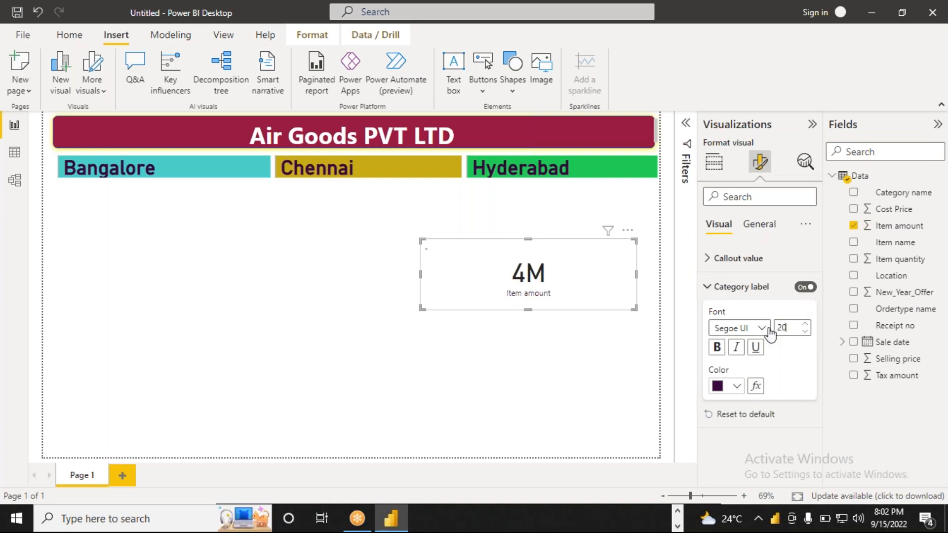
pyautogui.write('20')
pyautogui.press('Return')
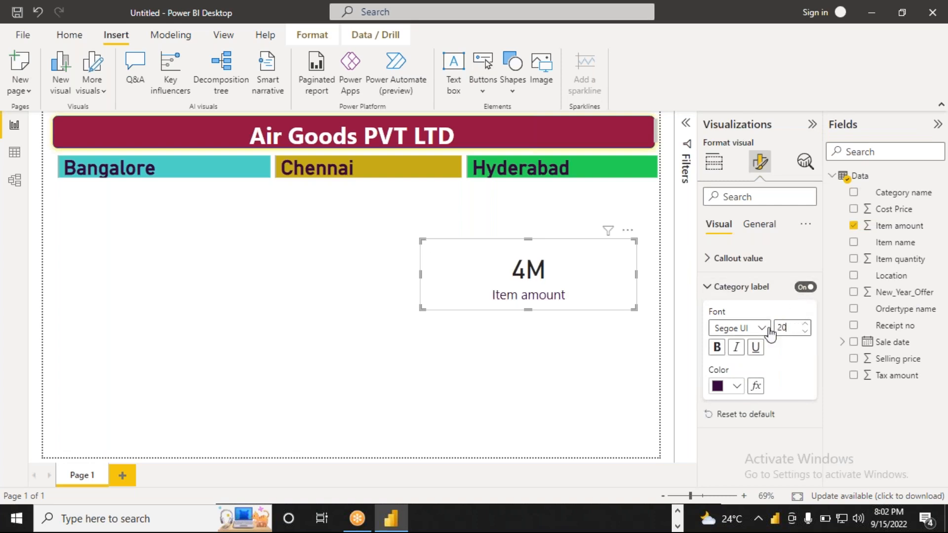
pyautogui.click(718, 348)
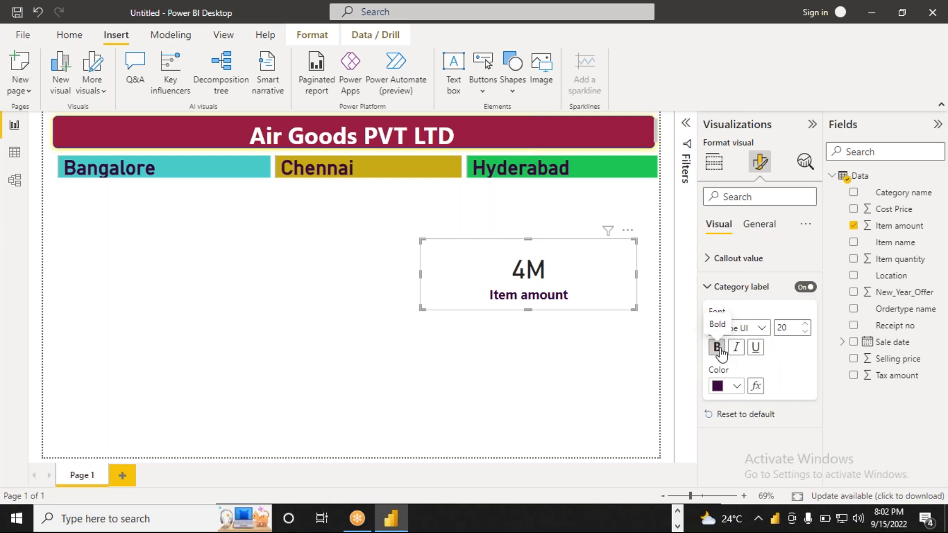
# - Set the display units of the Item amount card's callout value to Thousands
pyautogui.click(709, 288)
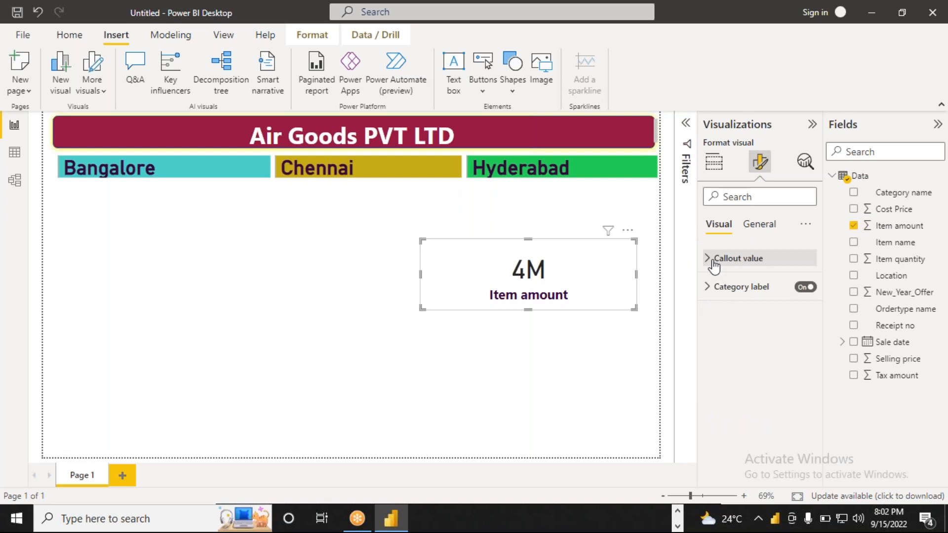
pyautogui.click(714, 266)
pyautogui.click(800, 393)
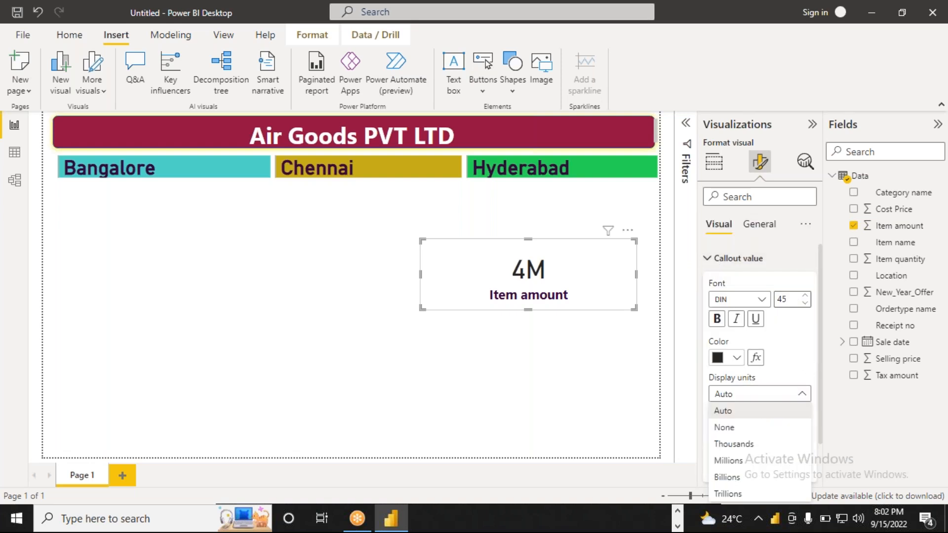
pyautogui.click(746, 448)
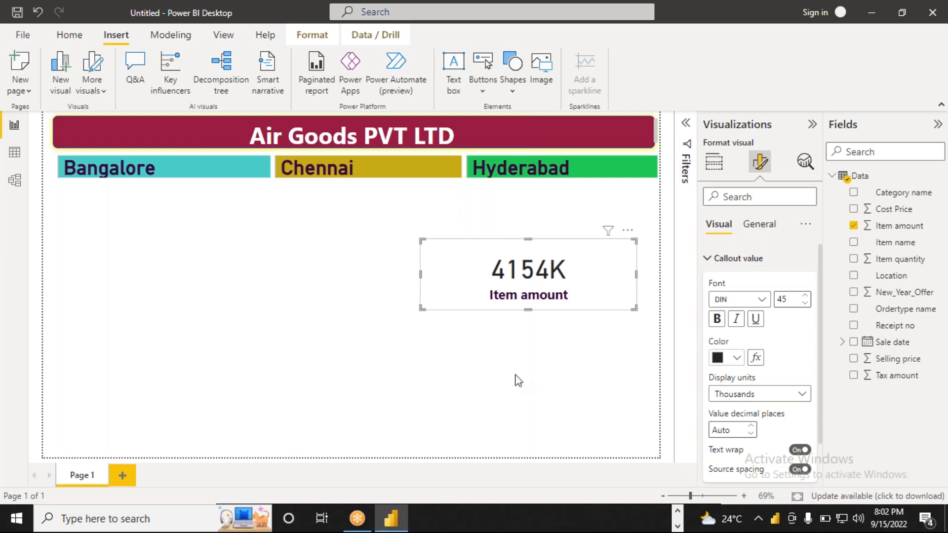
# - Insert a stacked column chart of Item amount by Item name, filling the page area beneath the Bangalore and Chennai cards
pyautogui.click(516, 376)
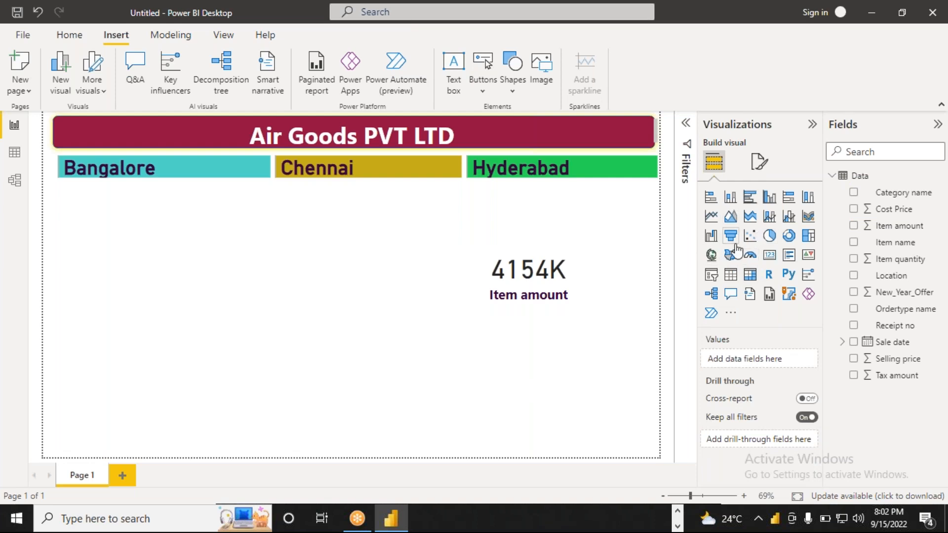
pyautogui.click(732, 198)
pyautogui.moveTo(162, 364); pyautogui.dragTo(167, 191)
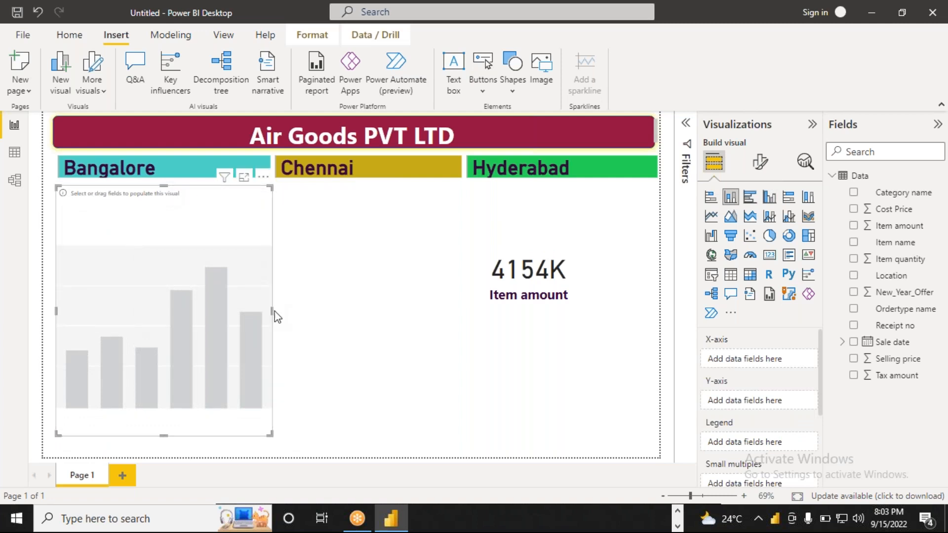
pyautogui.moveTo(273, 312); pyautogui.dragTo(465, 356)
pyautogui.moveTo(261, 434); pyautogui.dragTo(262, 454)
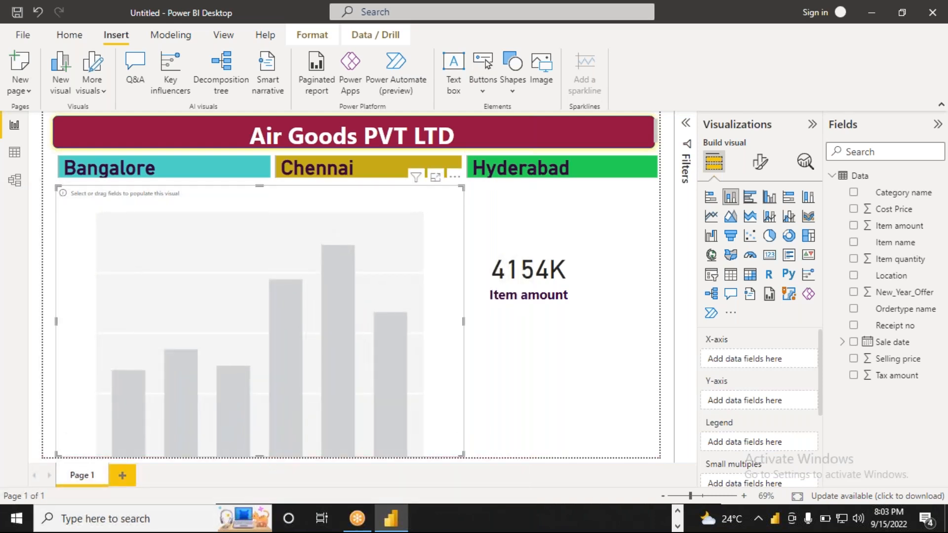
pyautogui.click(854, 243)
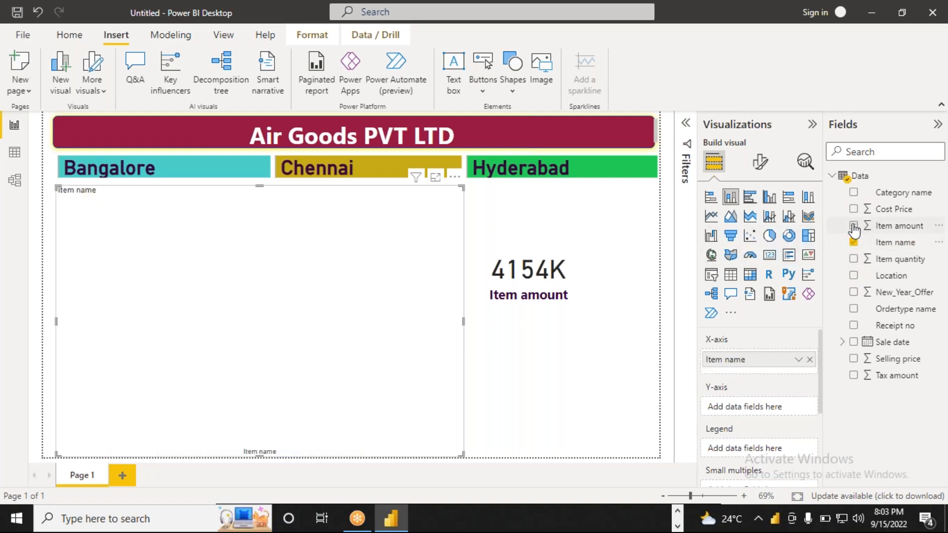
pyautogui.click(853, 226)
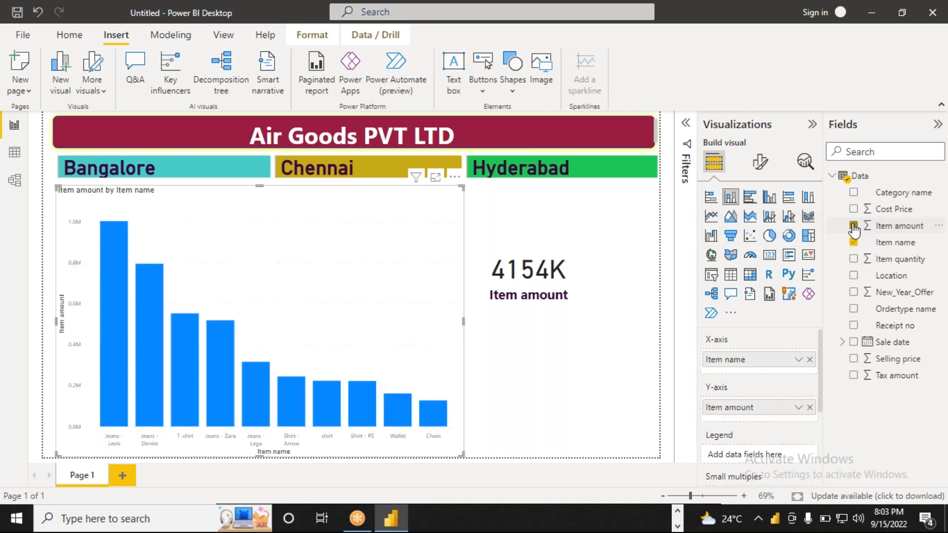
# - Move the Item amount card directly beneath the Hyderabad card and narrow it to the same width
pyautogui.click(595, 291)
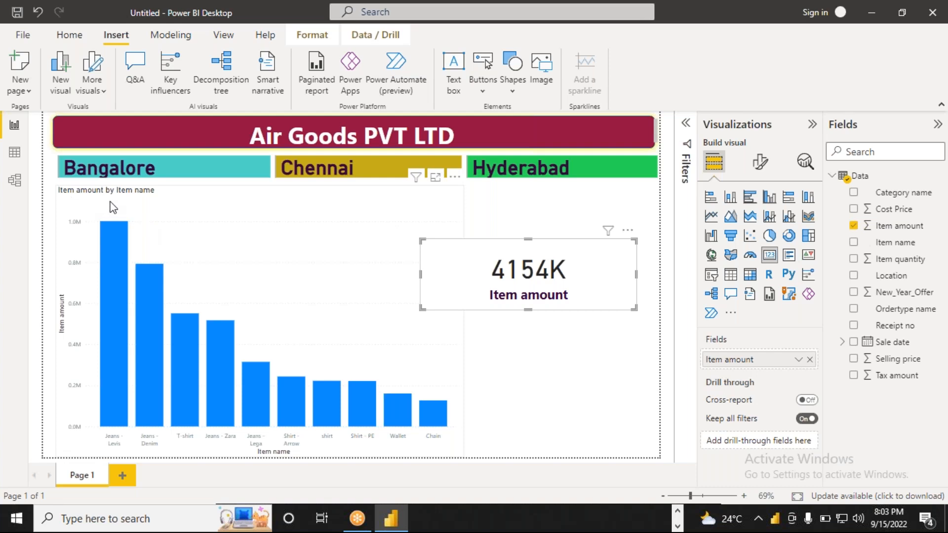
pyautogui.moveTo(592, 282); pyautogui.dragTo(612, 232)
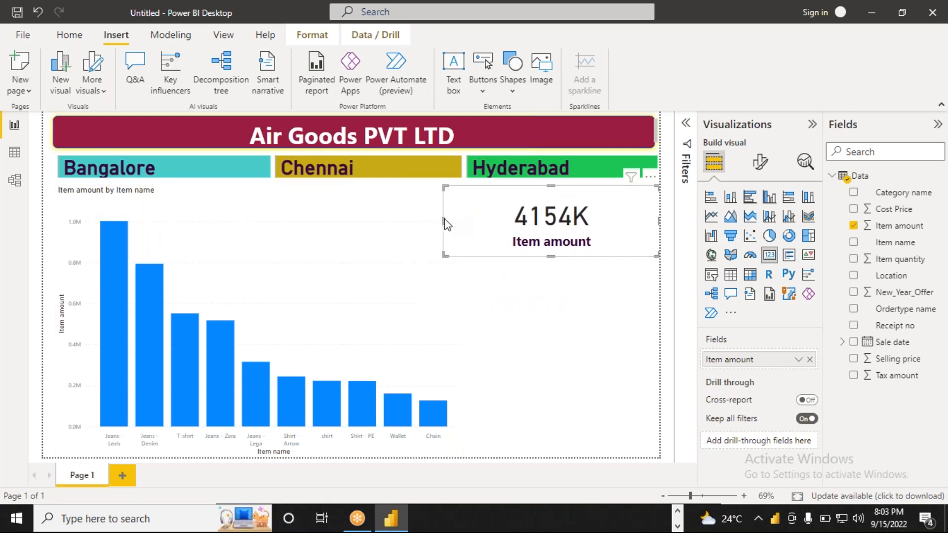
pyautogui.moveTo(441, 217); pyautogui.dragTo(467, 217)
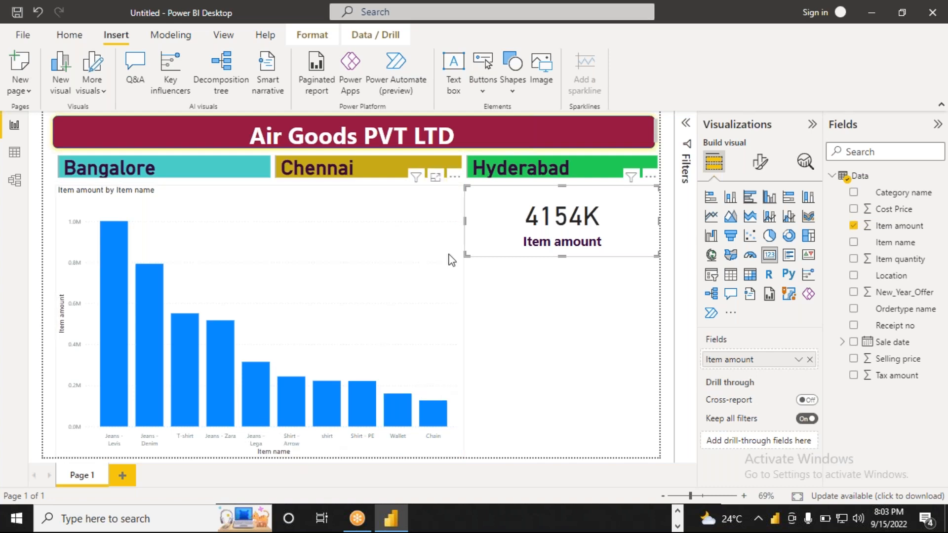
# - Insert a 100% stacked bar chart of Item amount by Location beneath the Item amount card
pyautogui.click(591, 339)
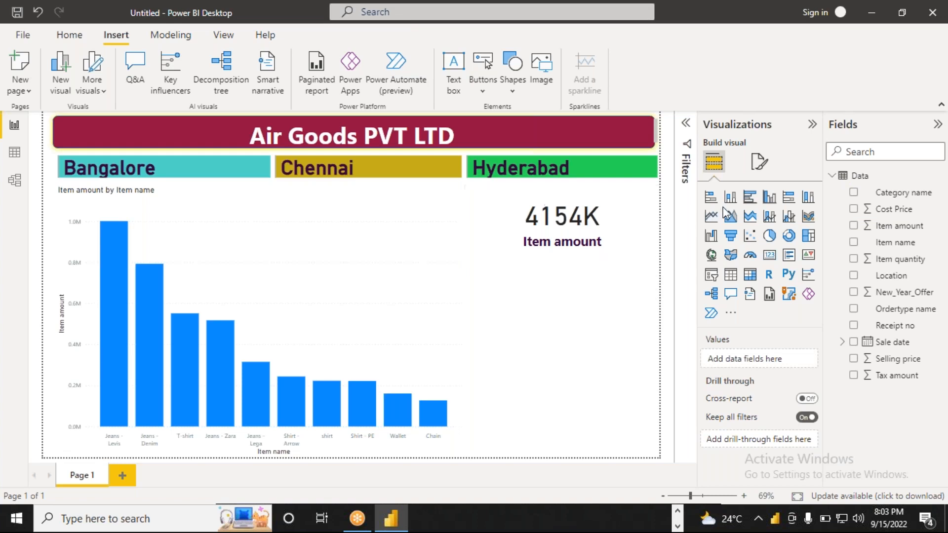
pyautogui.click(789, 198)
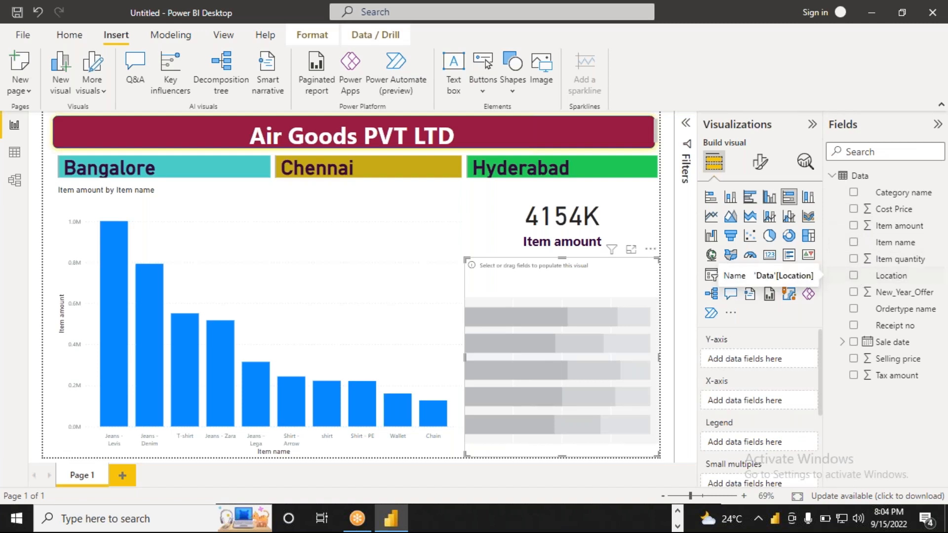
pyautogui.click(607, 218)
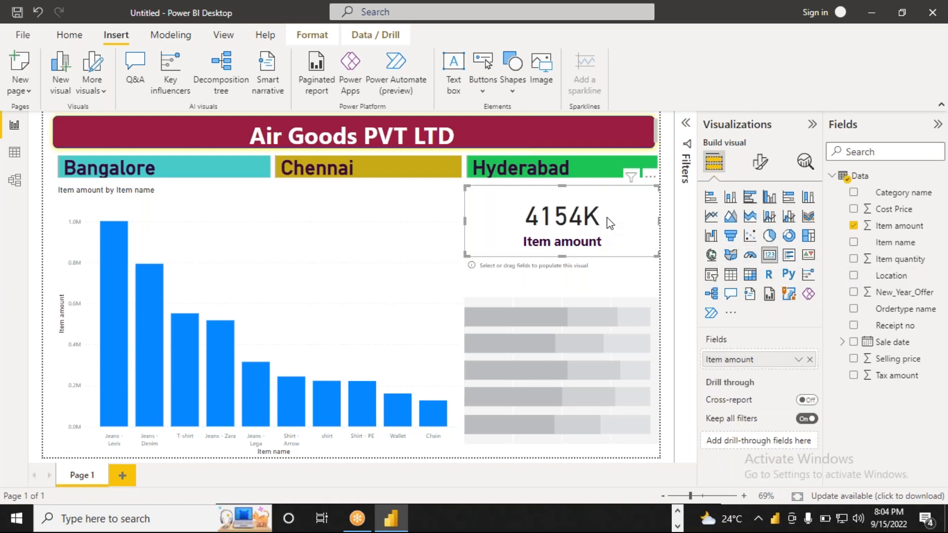
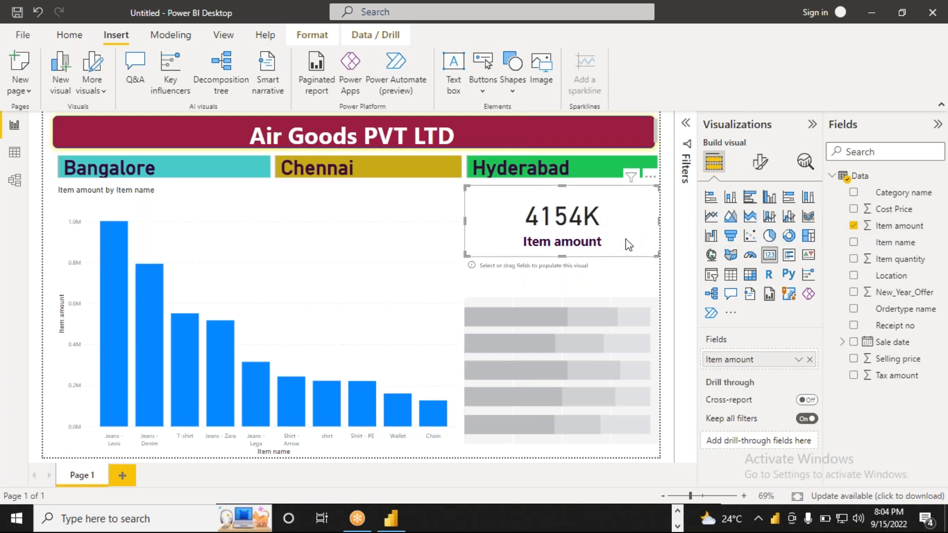
pyautogui.click(591, 355)
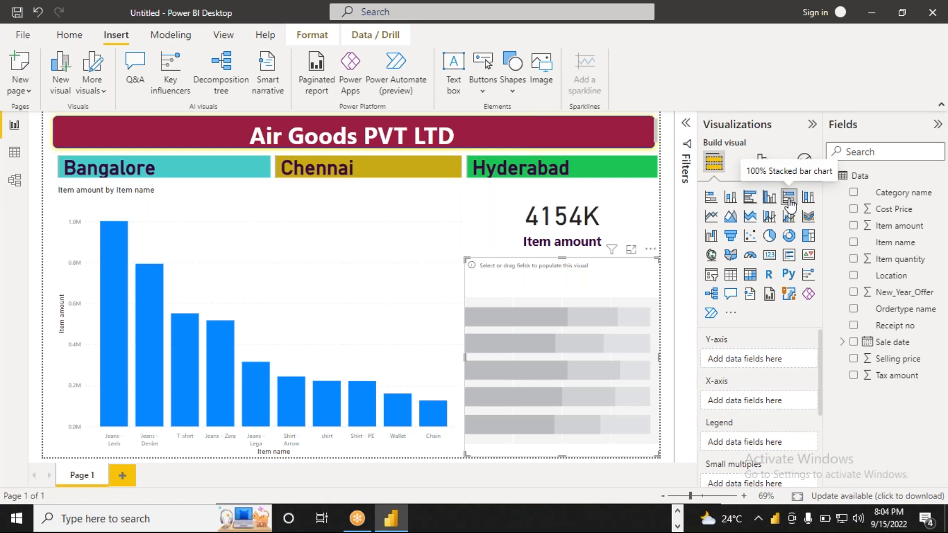
pyautogui.click(853, 276)
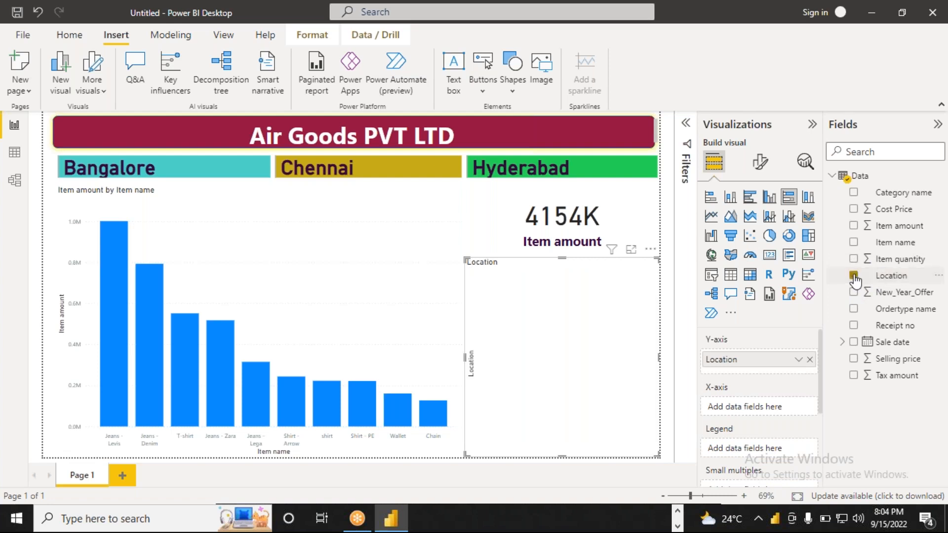
pyautogui.click(854, 226)
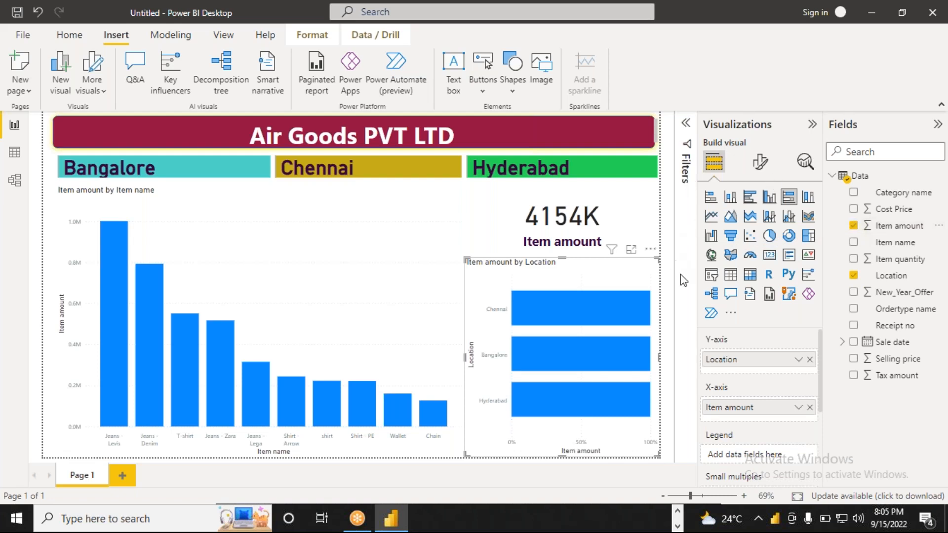
pyautogui.click(668, 297)
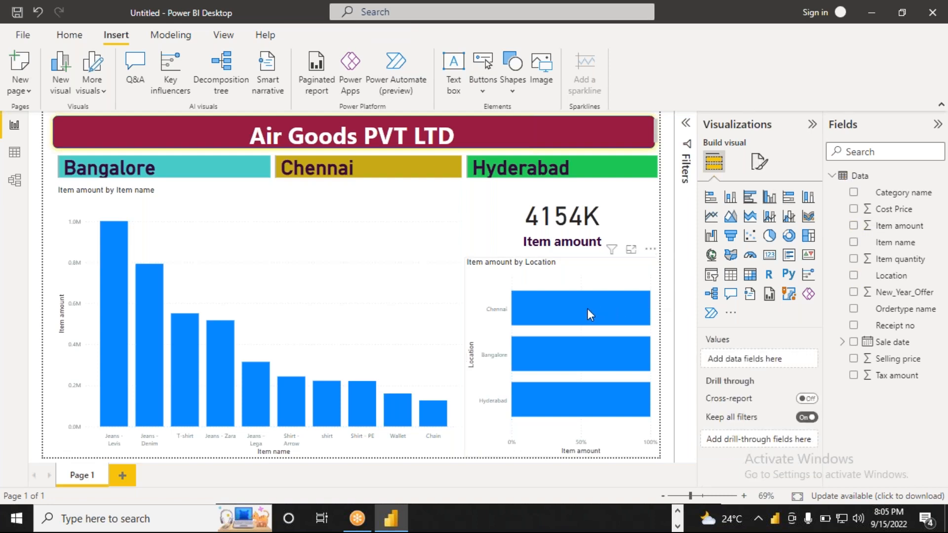
# - Cross-filter the page by the Chennai, Bangalore and Hyderabad bars in turn and examine the result on an enlarged canvas
pyautogui.moveTo(588, 310)
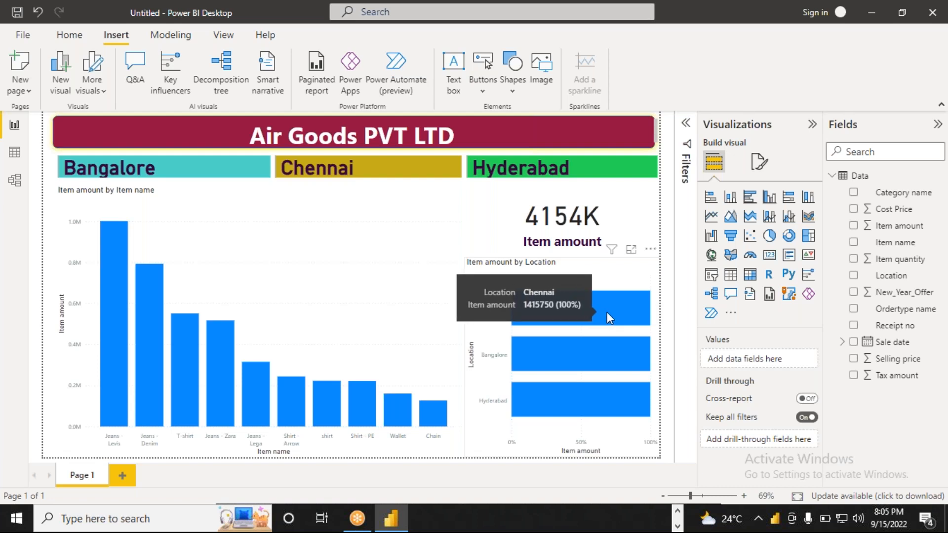
pyautogui.click(606, 312)
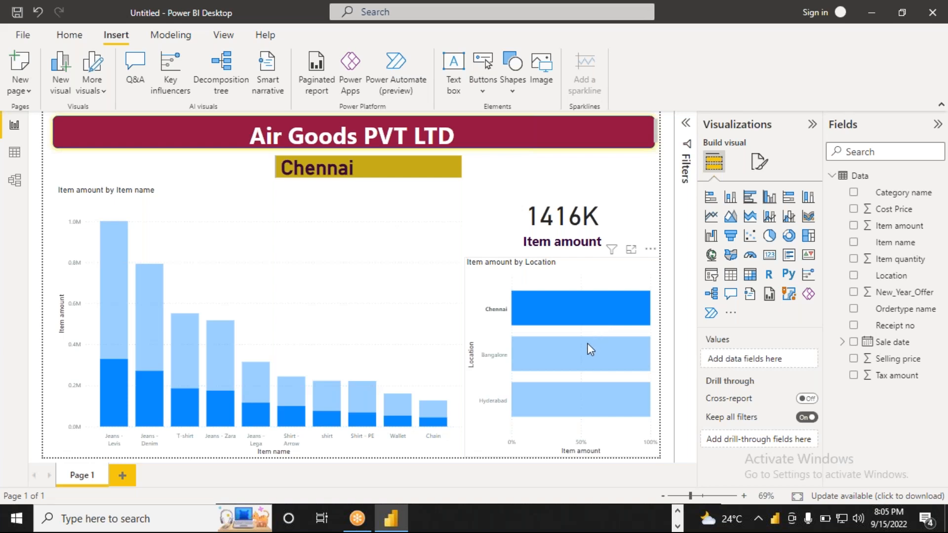
pyautogui.click(573, 358)
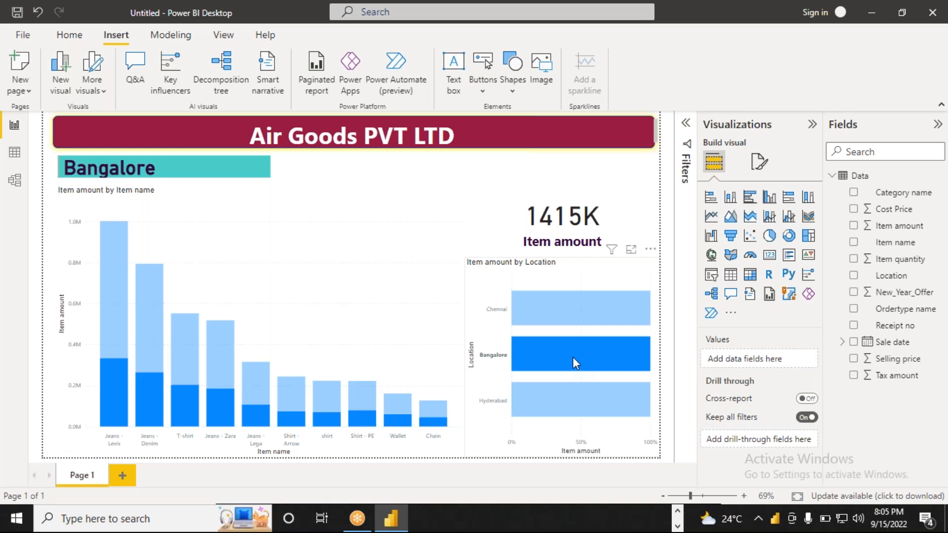
pyautogui.click(556, 406)
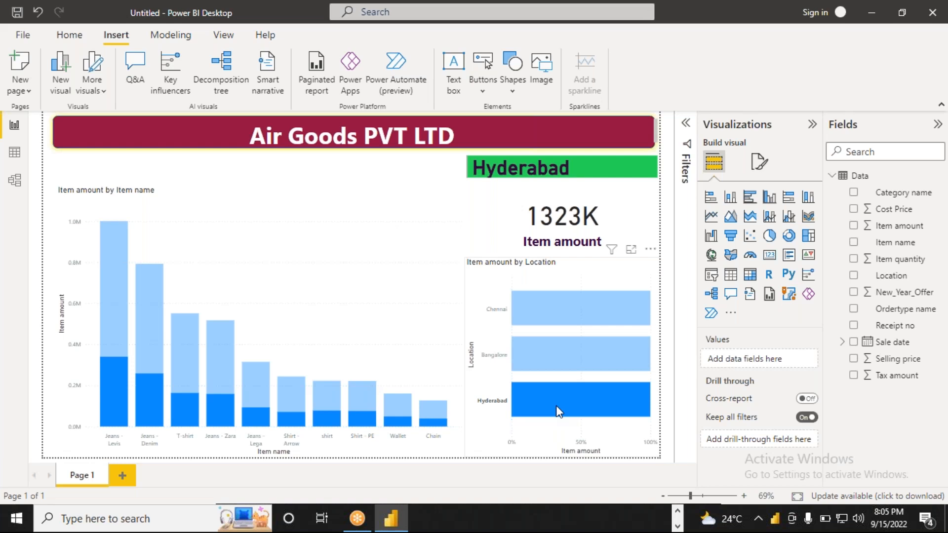
pyautogui.click(688, 127)
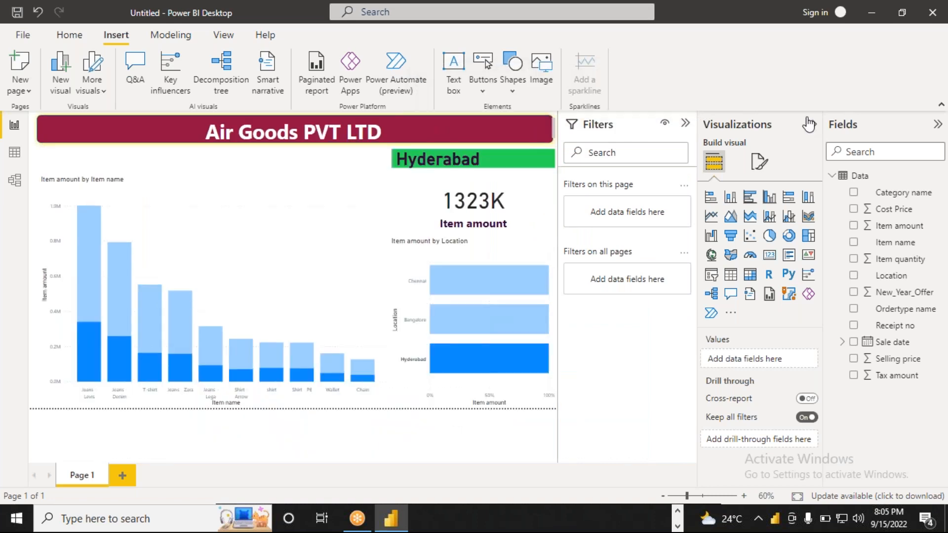
pyautogui.click(811, 124)
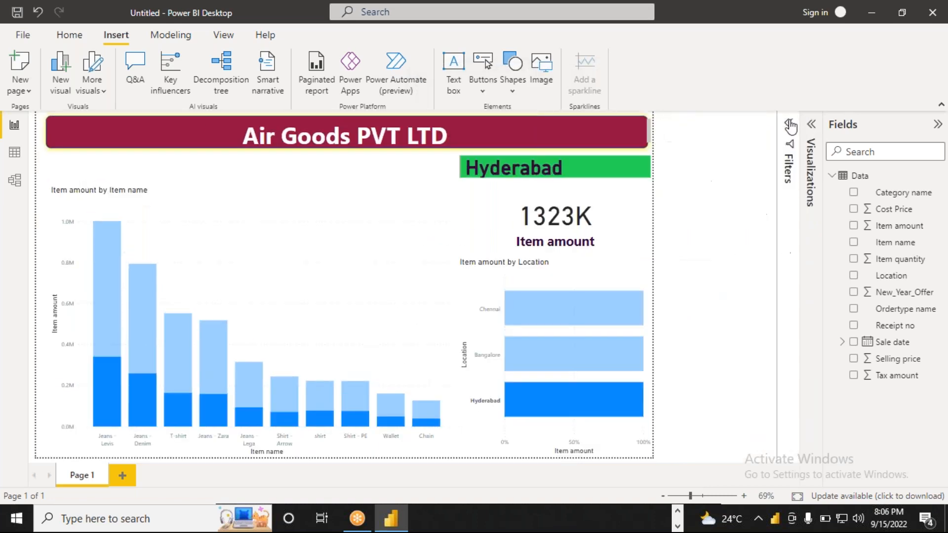
pyautogui.click(789, 126)
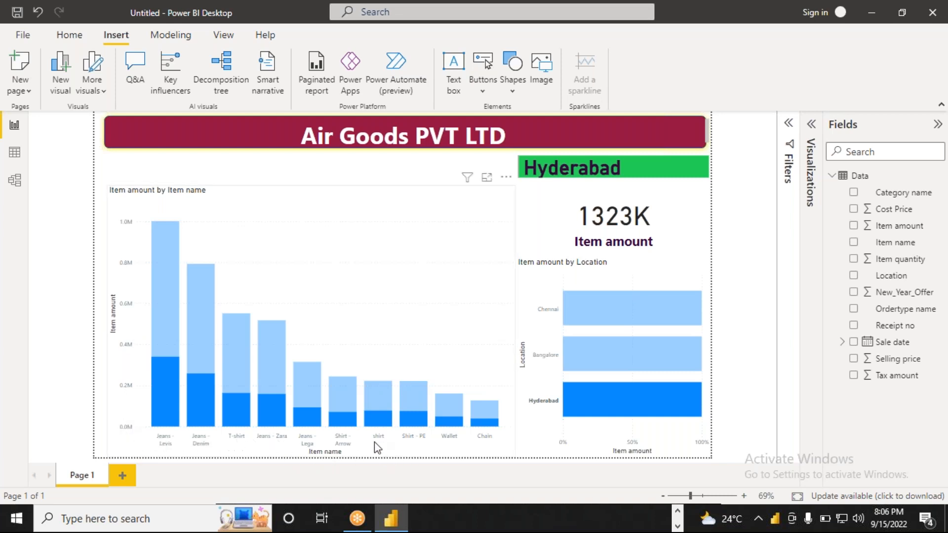
# - Clear the location cross-filter and turn on data labels for the Item amount by Item name column chart
pyautogui.click(341, 267)
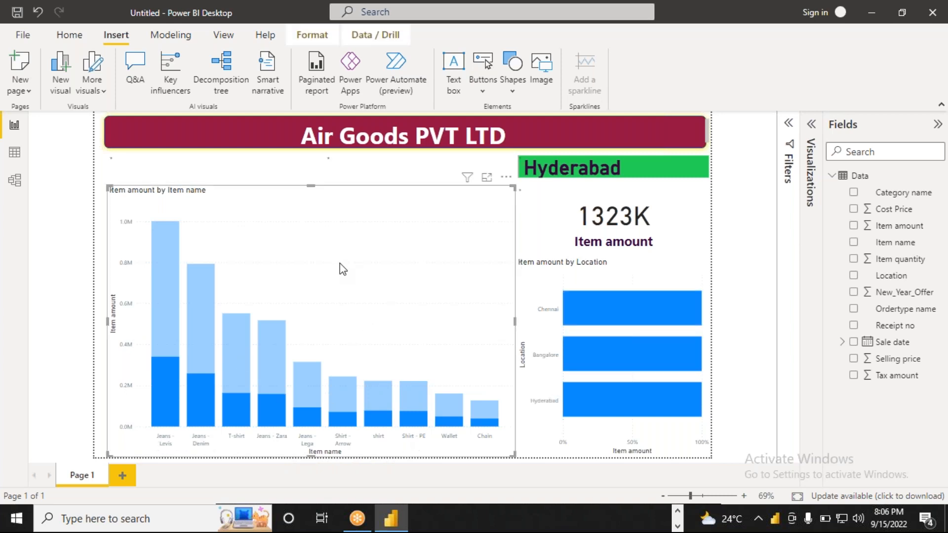
pyautogui.click(812, 127)
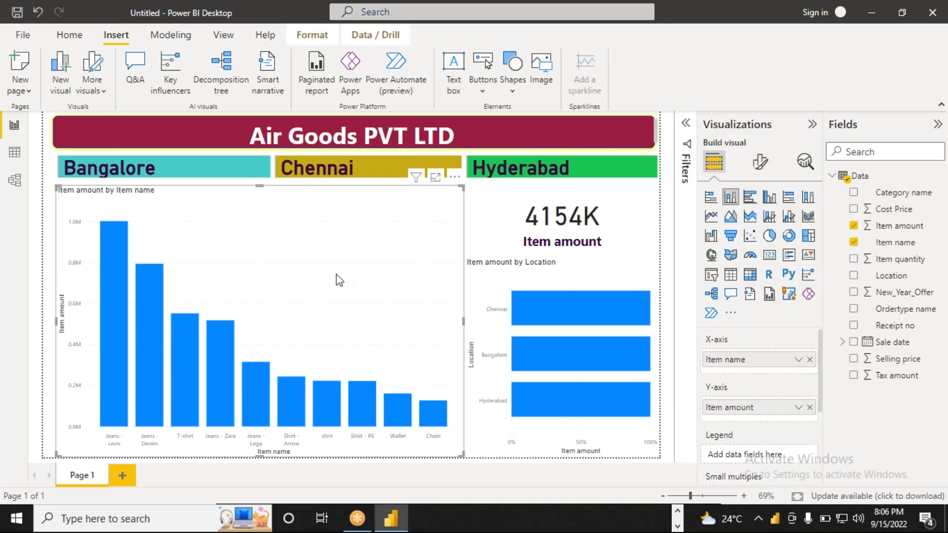
pyautogui.click(754, 165)
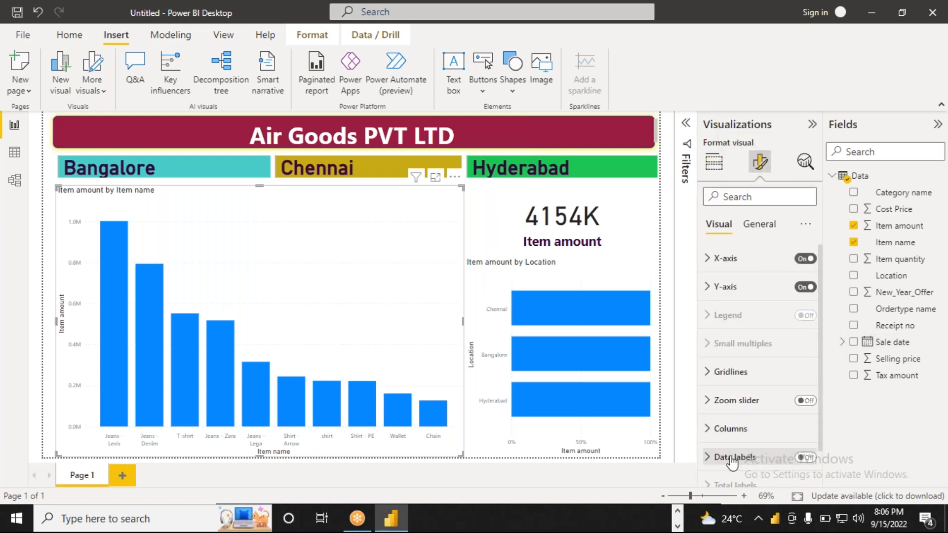
pyautogui.click(805, 458)
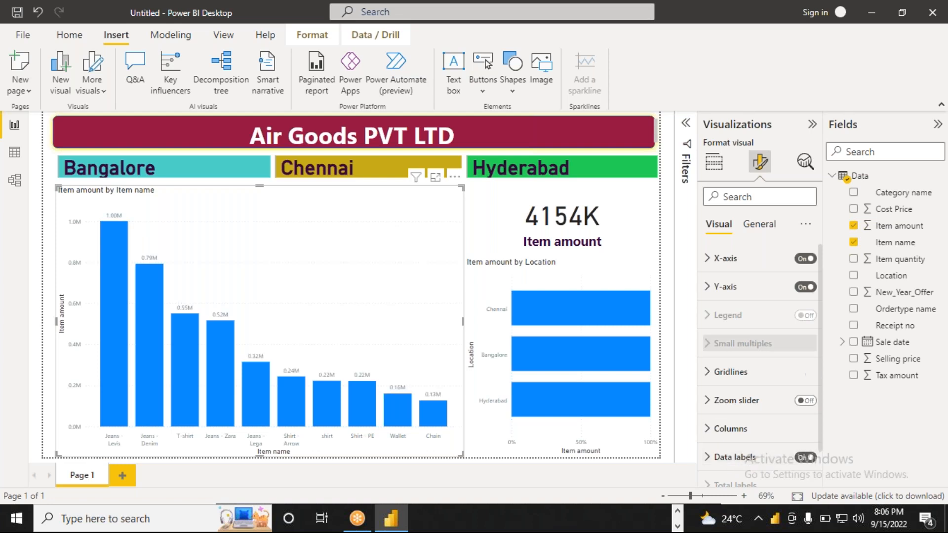
# - Format the column chart's data label values as bold, size 11
pyautogui.scroll(-1, 819, 329)
pyautogui.scroll(-2, 823, 343)
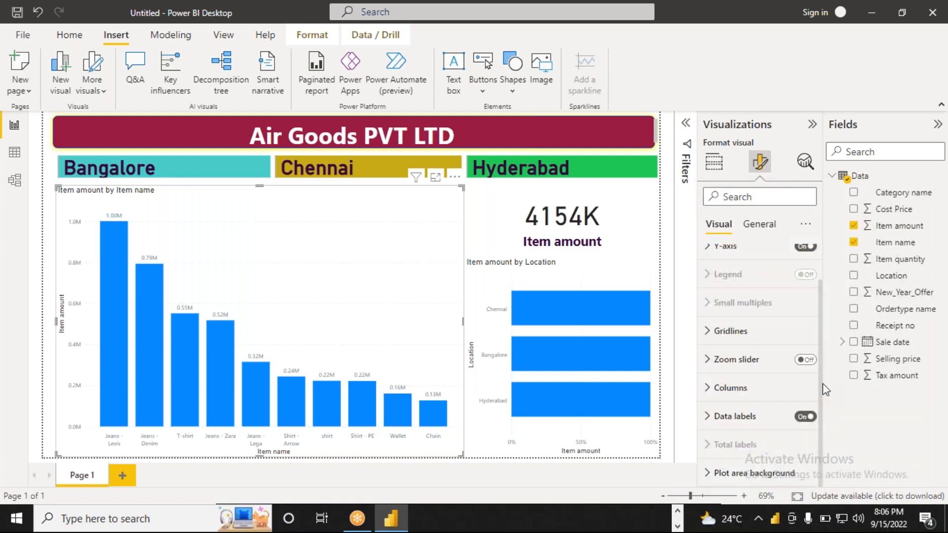
pyautogui.click(710, 417)
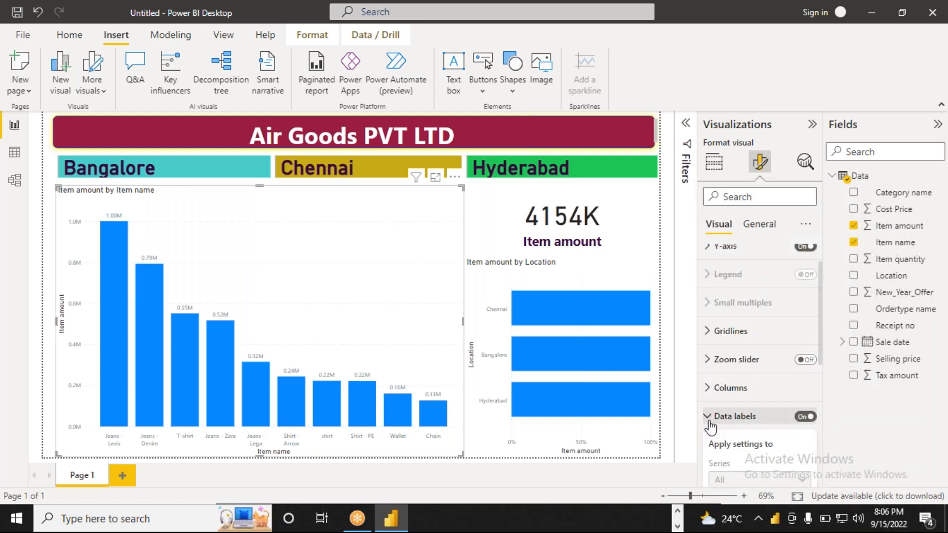
pyautogui.scroll(-4, 822, 355)
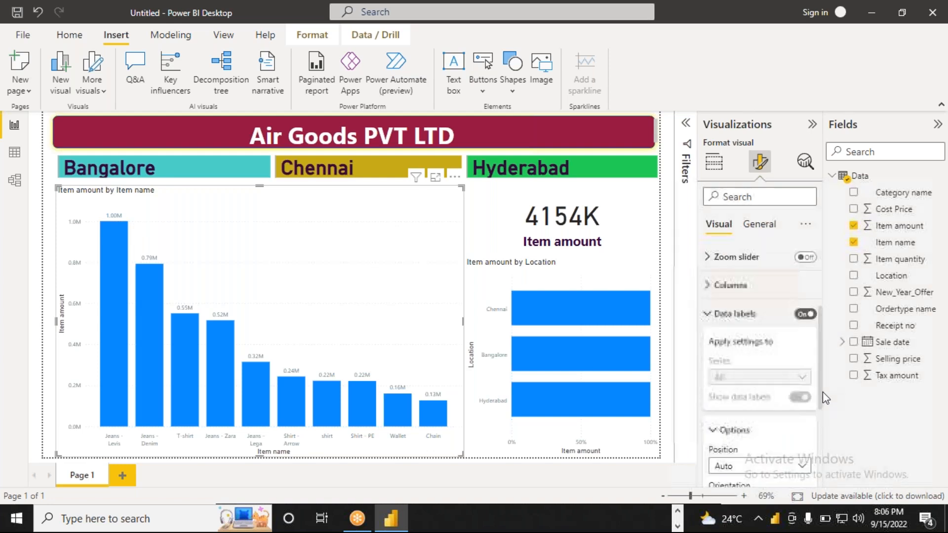
pyautogui.scroll(-5, 824, 410)
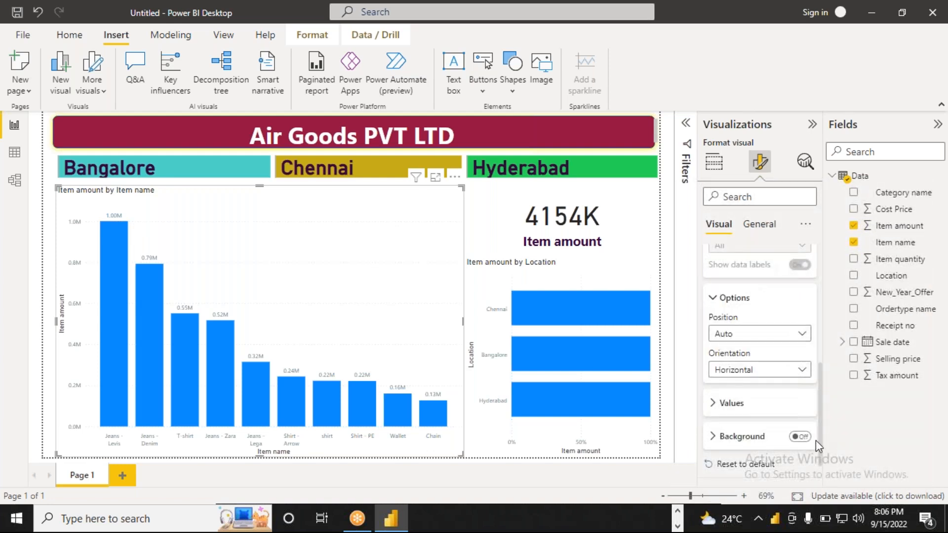
pyautogui.click(712, 405)
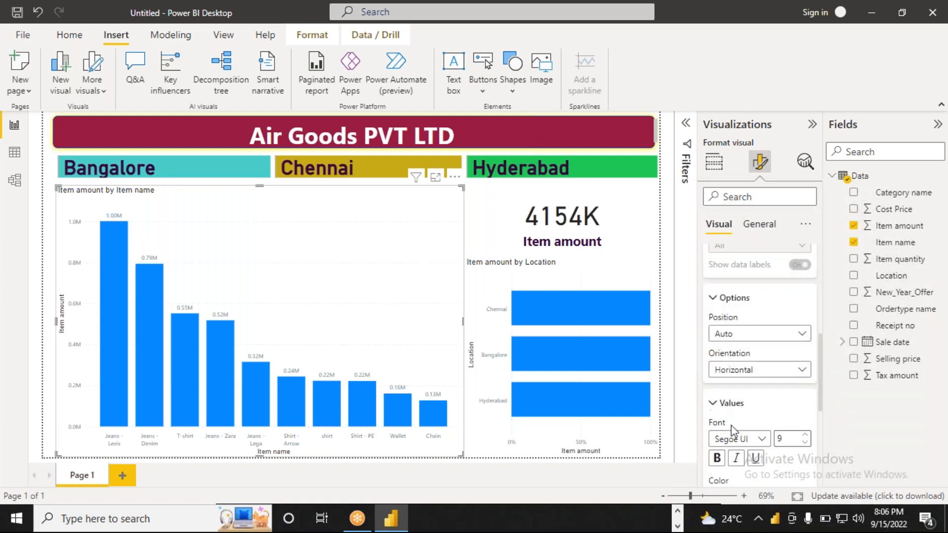
pyautogui.click(718, 459)
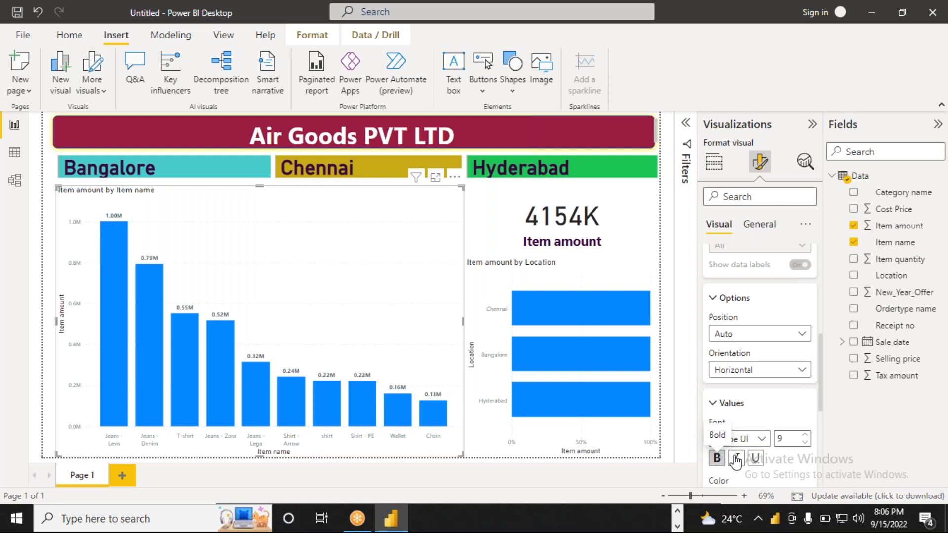
pyautogui.doubleClick(806, 436)
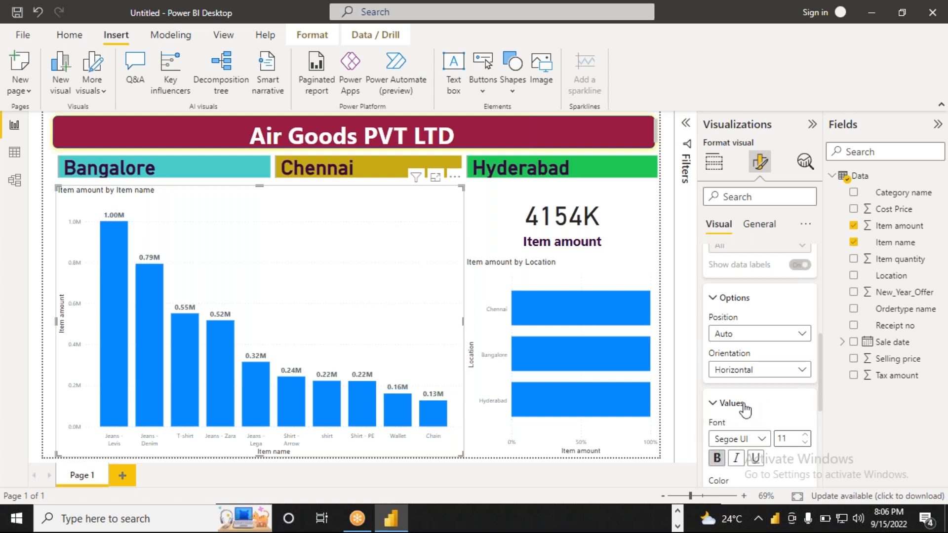
# - Format the column chart's X-axis values as bold, magenta, size 12
pyautogui.scroll(5, 765, 296)
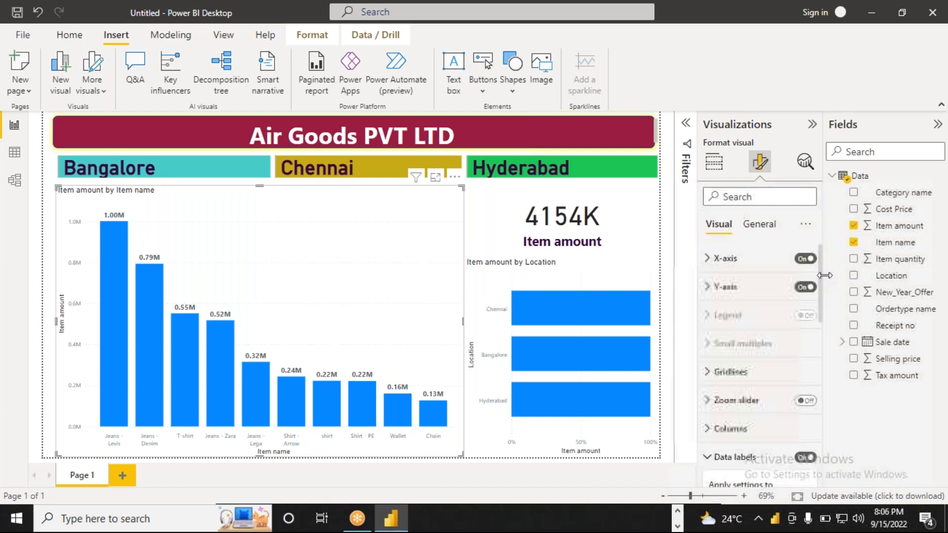
pyautogui.click(713, 260)
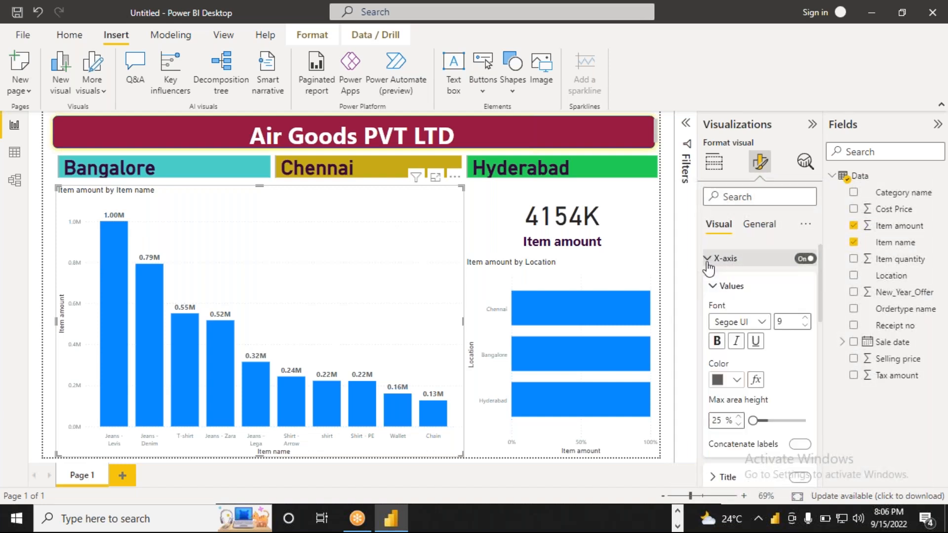
pyautogui.click(716, 341)
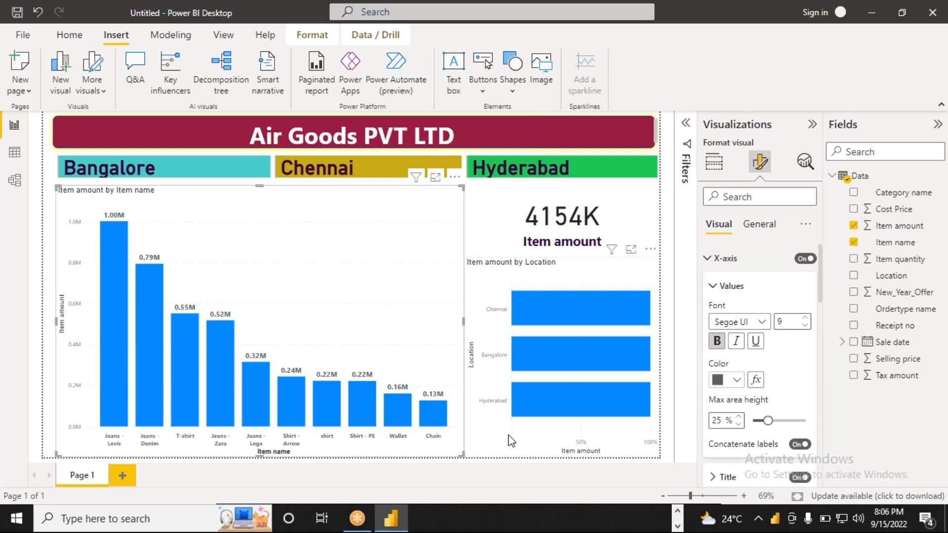
pyautogui.click(736, 380)
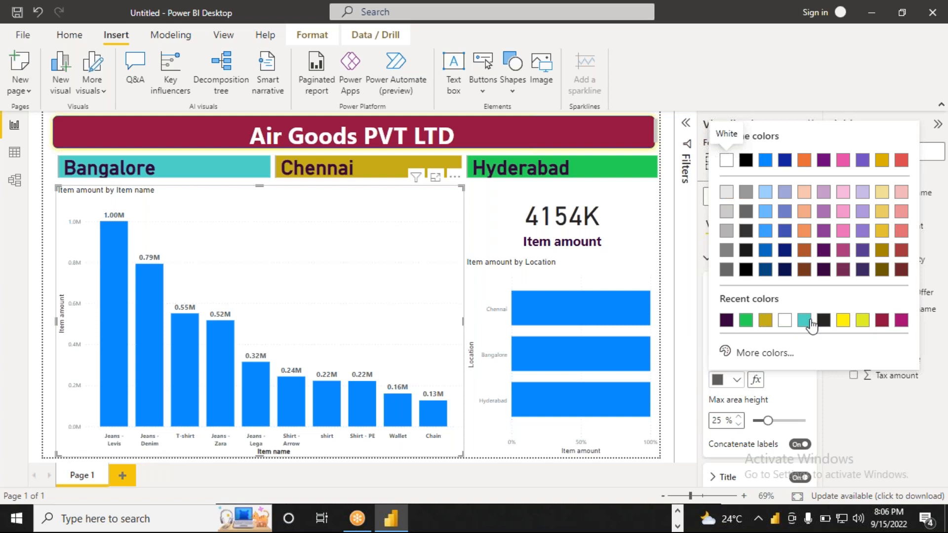
pyautogui.click(902, 322)
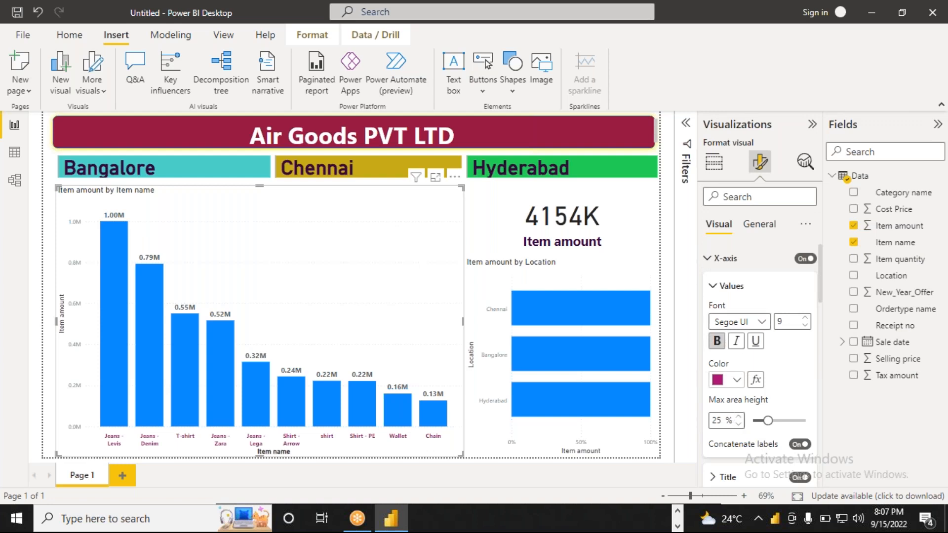
pyautogui.doubleClick(788, 322)
pyautogui.press('BackSpace')
pyautogui.write('12')
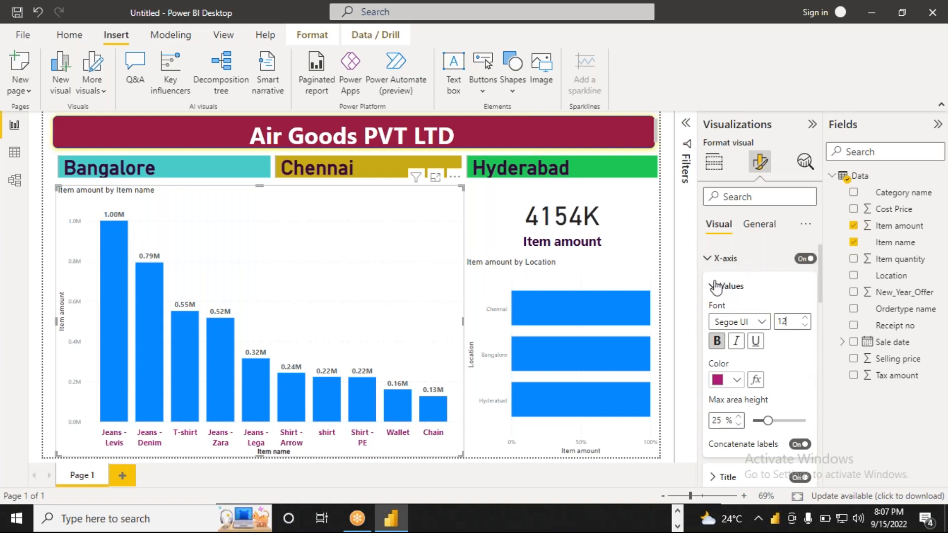
pyautogui.click(707, 259)
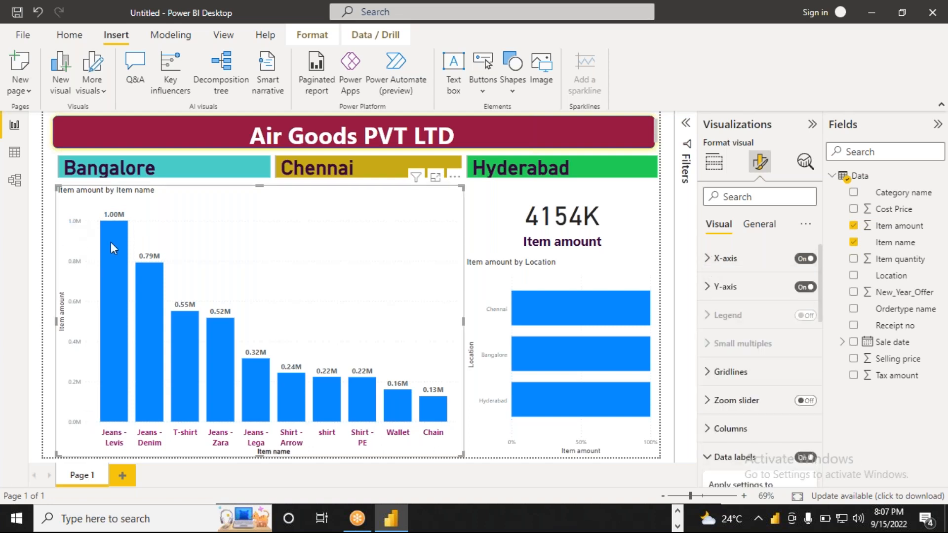
# - Format the Item amount by Item name column chart's Y-axis values as bold, size 12, magenta
pyautogui.click(709, 286)
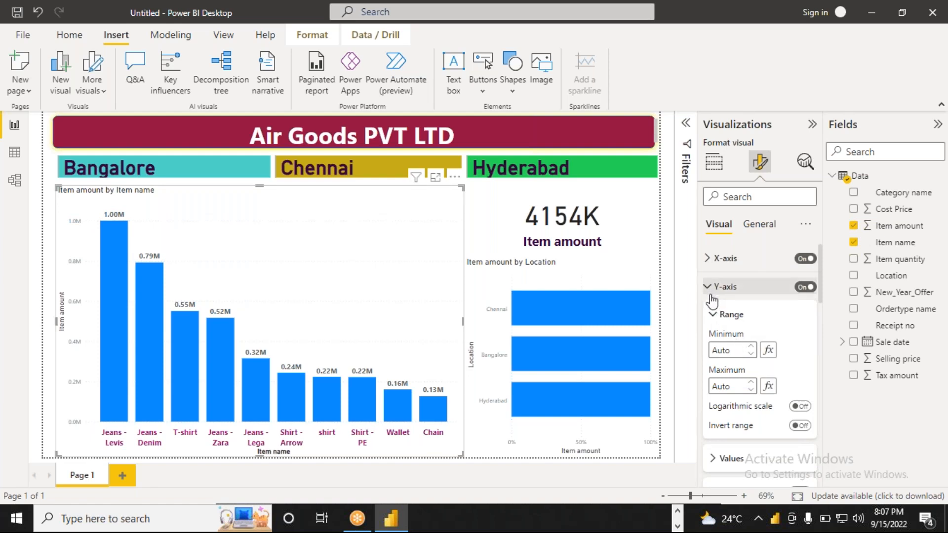
pyautogui.click(713, 316)
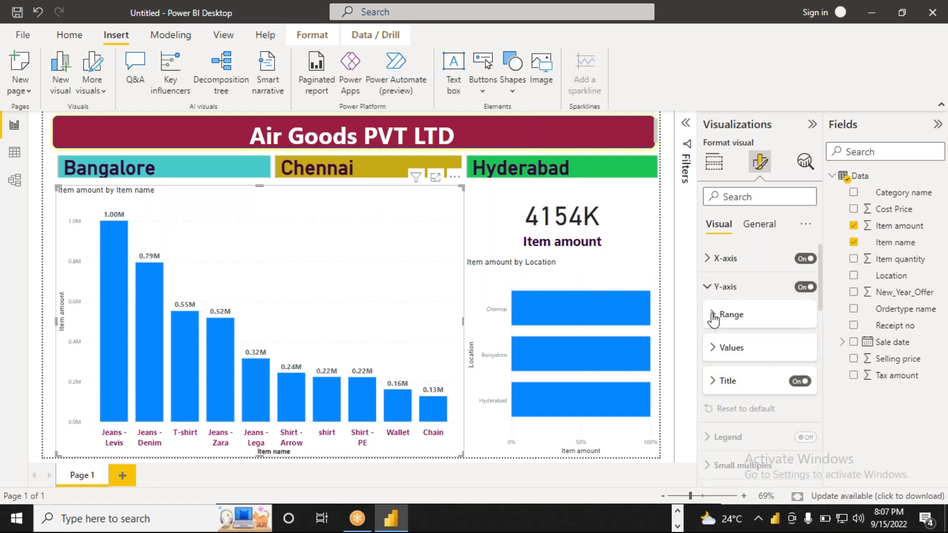
pyautogui.click(714, 348)
pyautogui.click(718, 405)
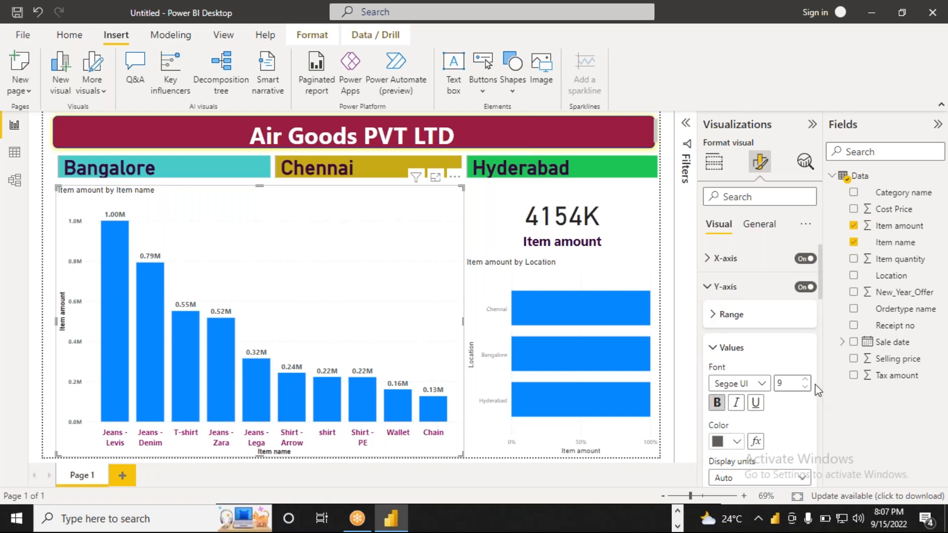
pyautogui.moveTo(790, 383); pyautogui.dragTo(747, 392)
pyautogui.press('BackSpace')
pyautogui.write('12')
pyautogui.click(741, 442)
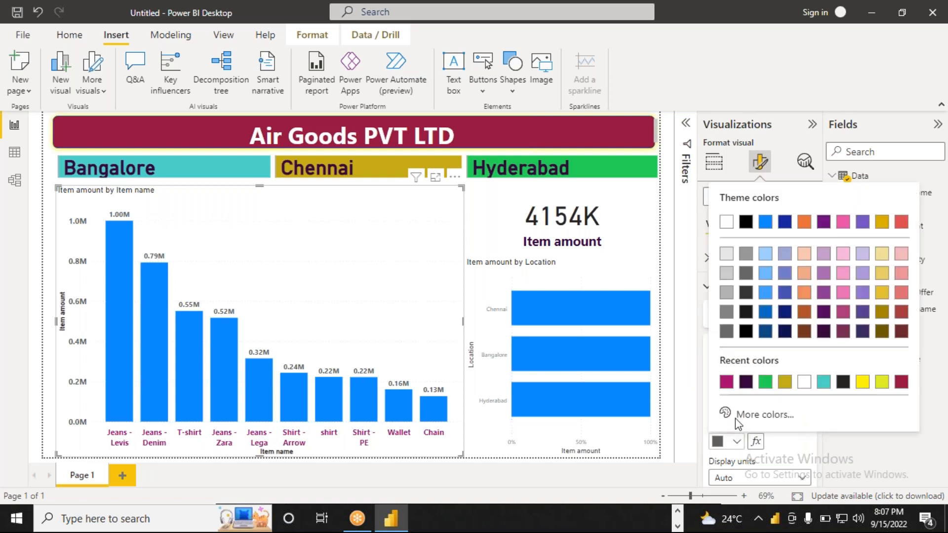
pyautogui.click(765, 383)
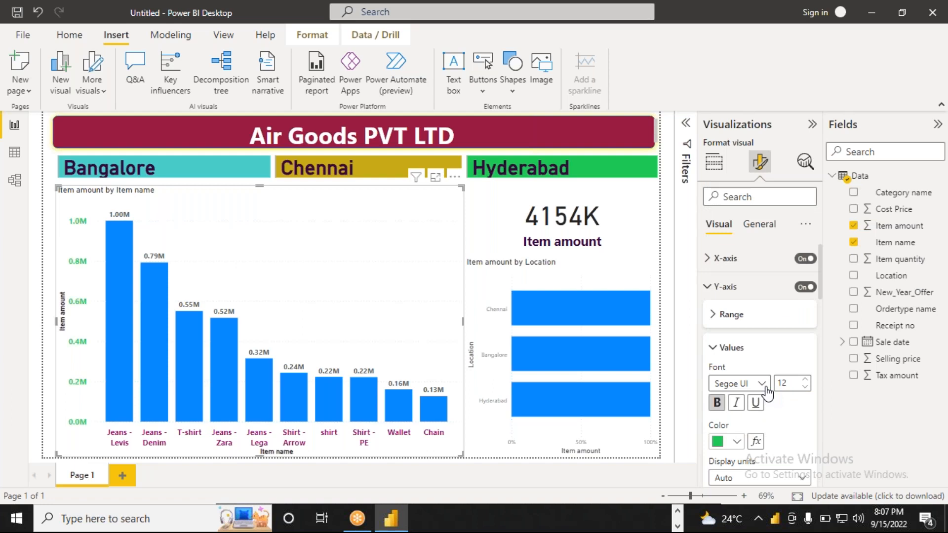
pyautogui.click(737, 442)
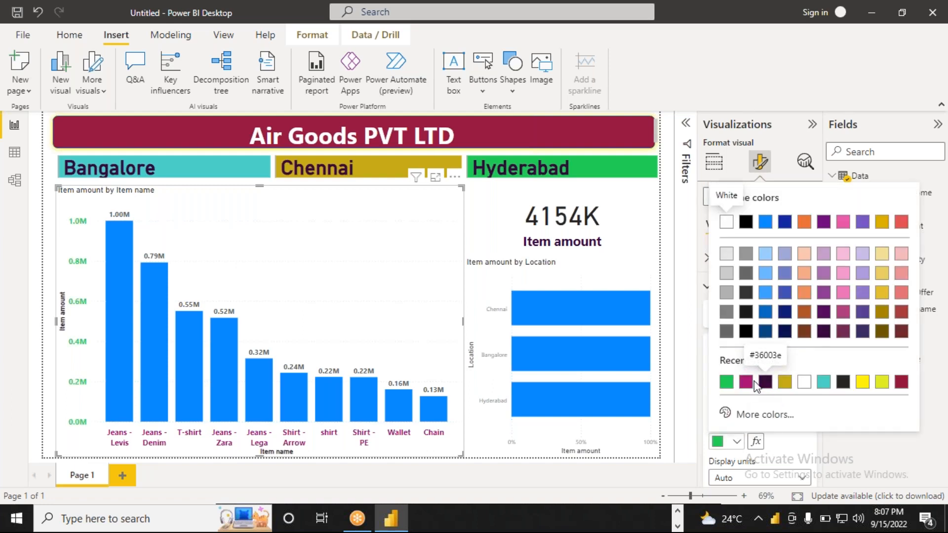
pyautogui.click(746, 382)
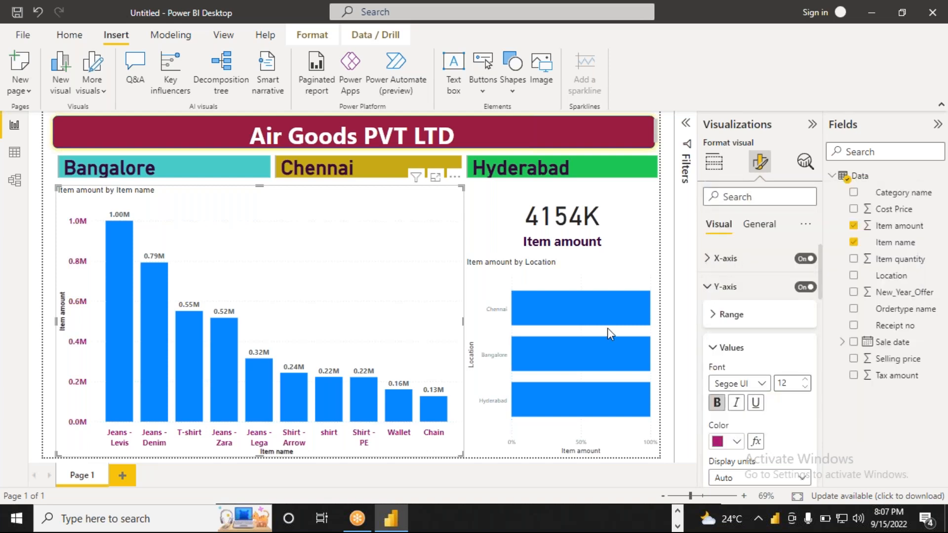
# - Set the Item amount card's background to a custom orange, #DD9F1B
pyautogui.click(620, 231)
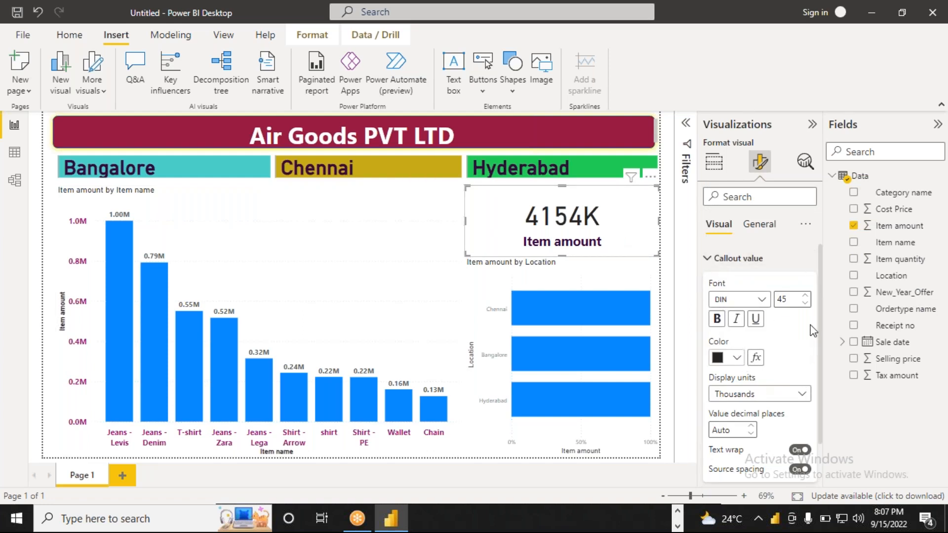
pyautogui.click(759, 224)
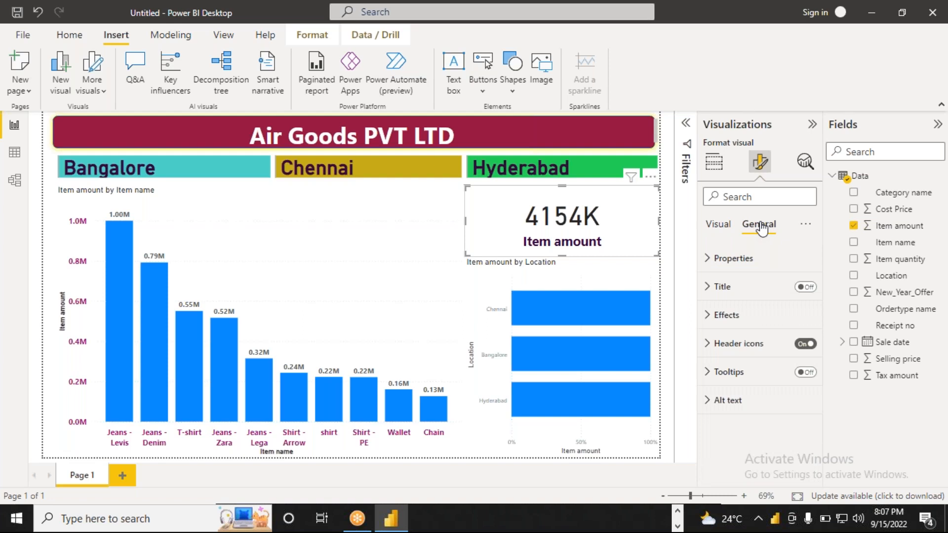
pyautogui.click(726, 315)
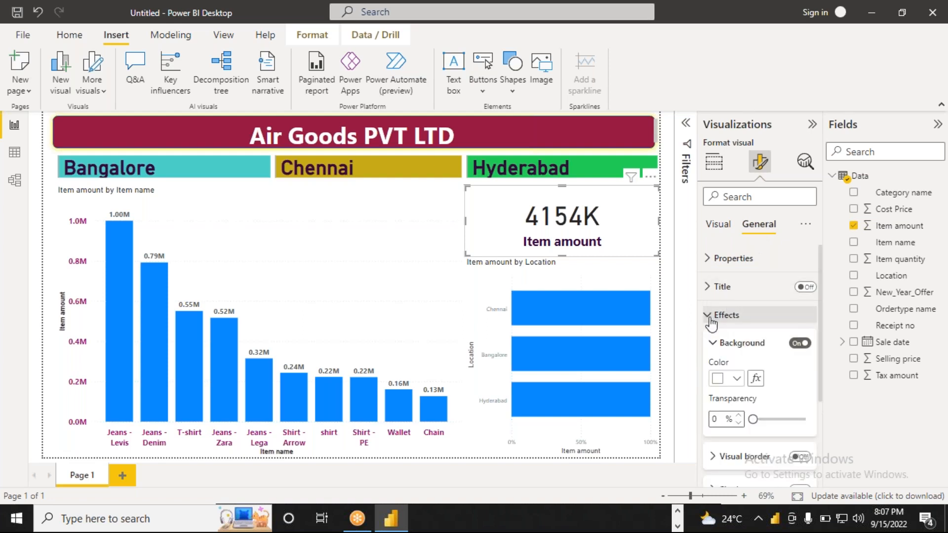
pyautogui.click(736, 379)
pyautogui.click(763, 353)
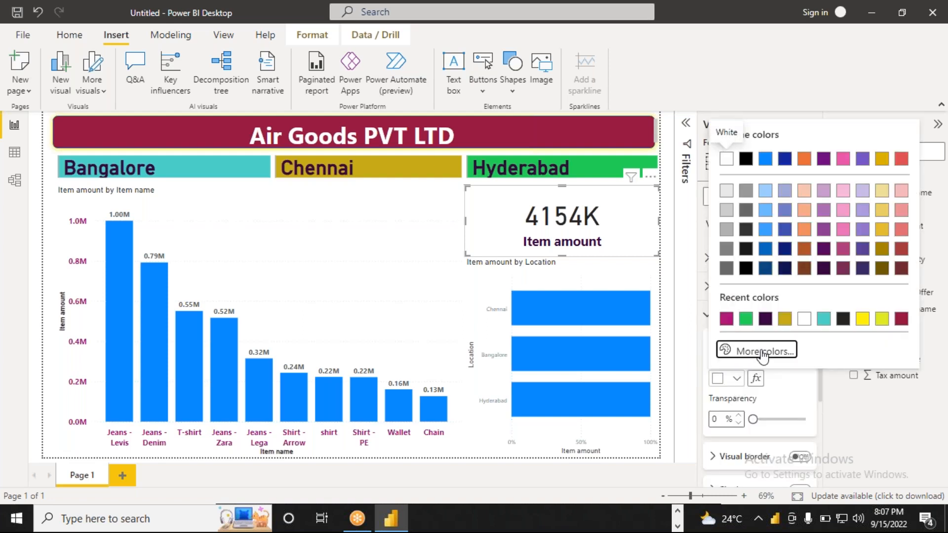
pyautogui.moveTo(726, 298); pyautogui.dragTo(754, 302)
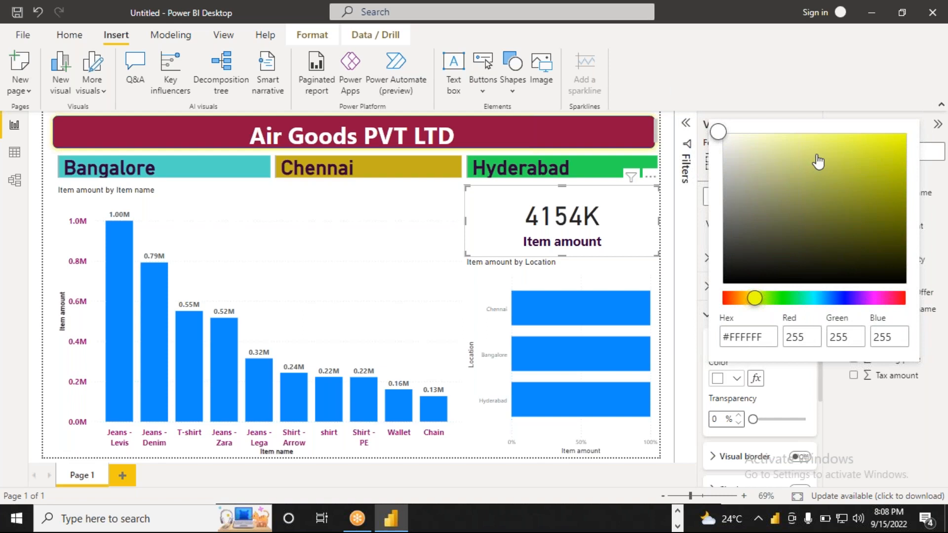
pyautogui.click(803, 138)
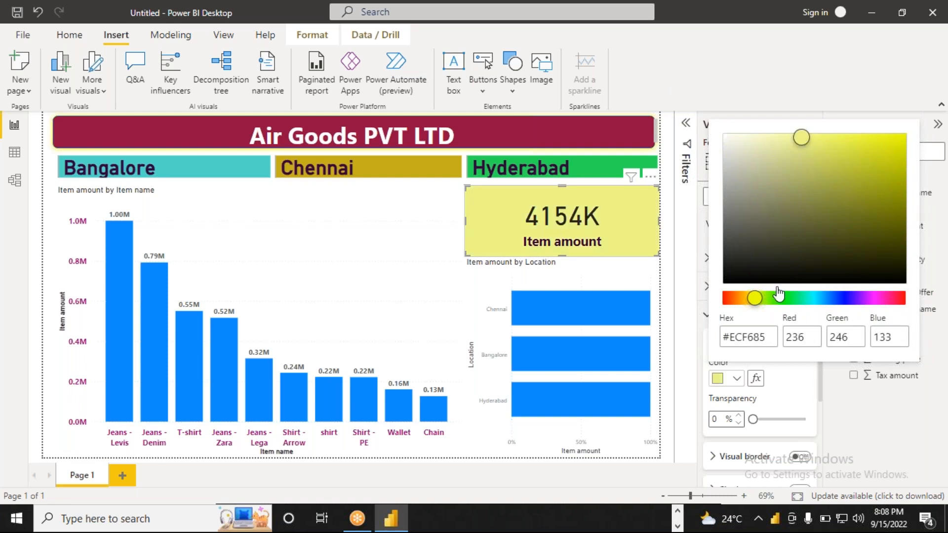
pyautogui.click(747, 298)
pyautogui.moveTo(747, 303)
pyautogui.mouseDown()
pyautogui.moveTo(770, 302)
pyautogui.moveTo(745, 304)
pyautogui.mouseUp()
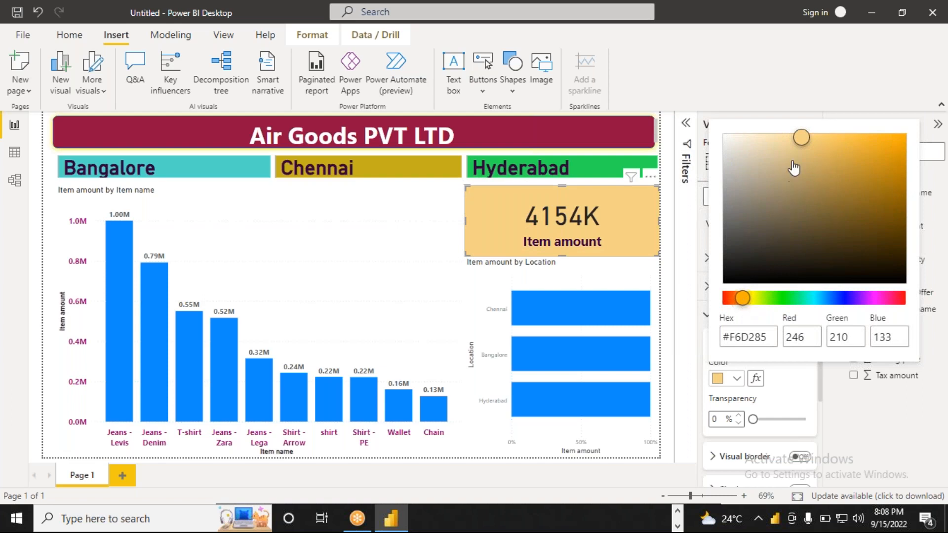
pyautogui.moveTo(800, 140); pyautogui.dragTo(884, 161)
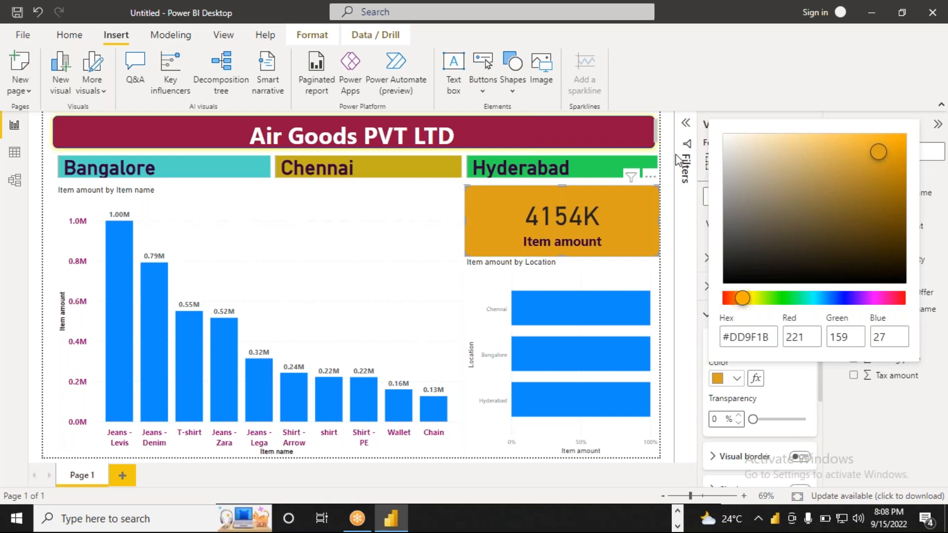
pyautogui.click(687, 214)
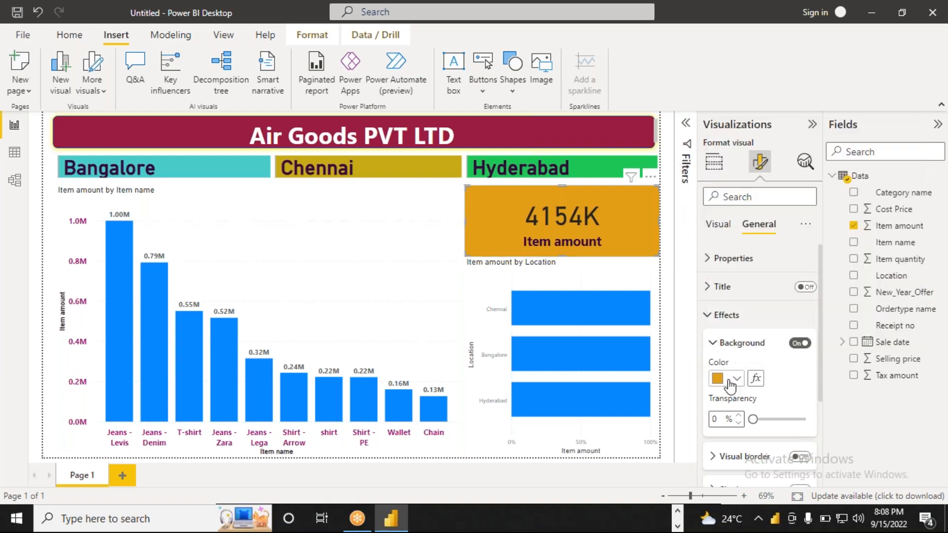
# - Turn off the Item amount card's background
pyautogui.click(798, 346)
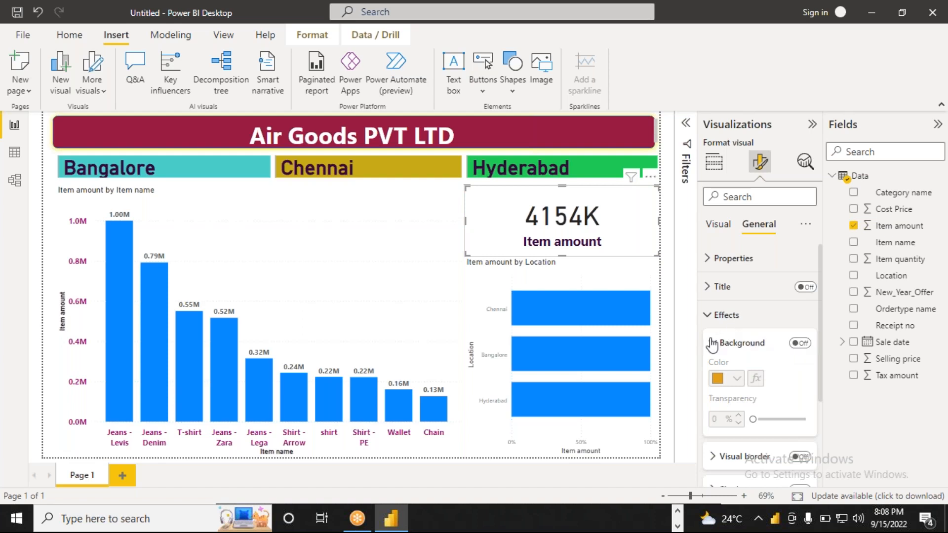
pyautogui.click(709, 317)
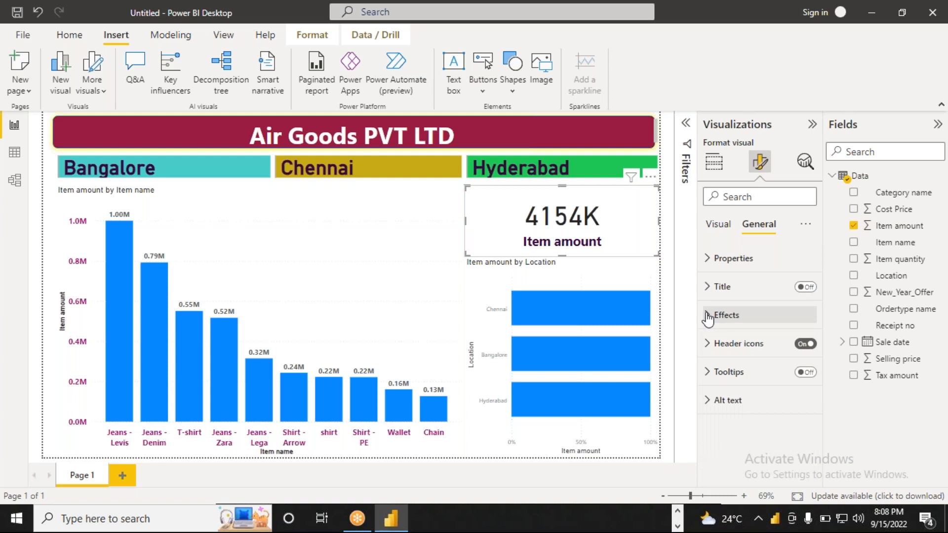
pyautogui.click(655, 277)
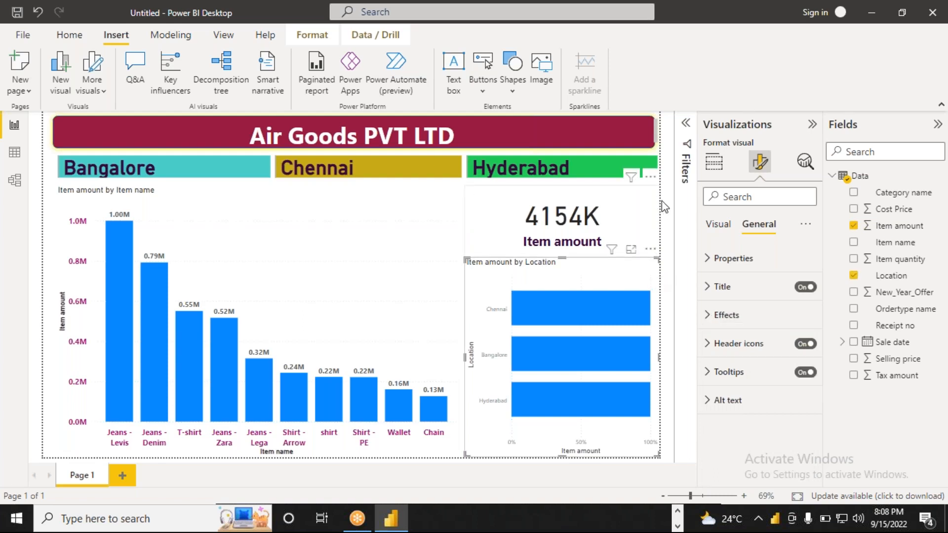
pyautogui.click(661, 155)
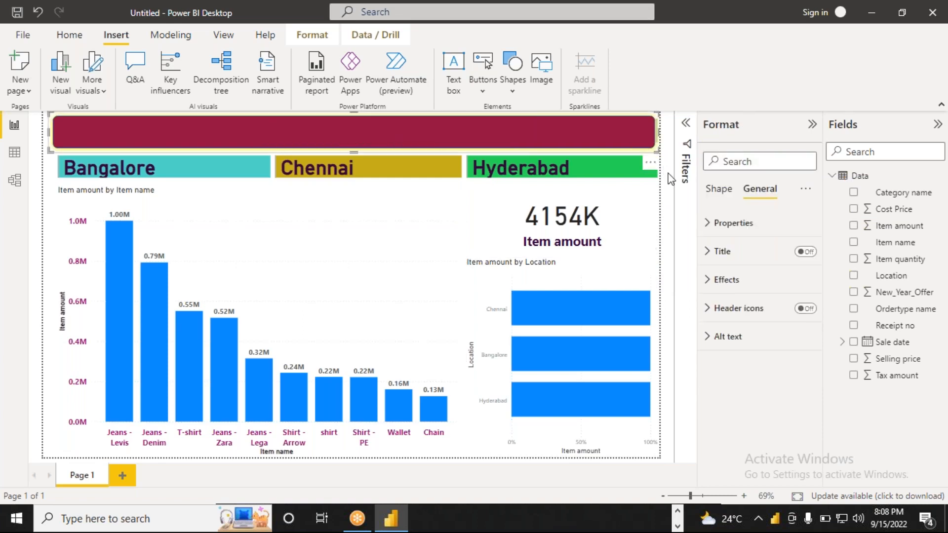
# - Set the report page's wallpaper to the wp1917127-netflix-wallpapers image from the Final Certificate folder on the Desktop
pyautogui.click(670, 179)
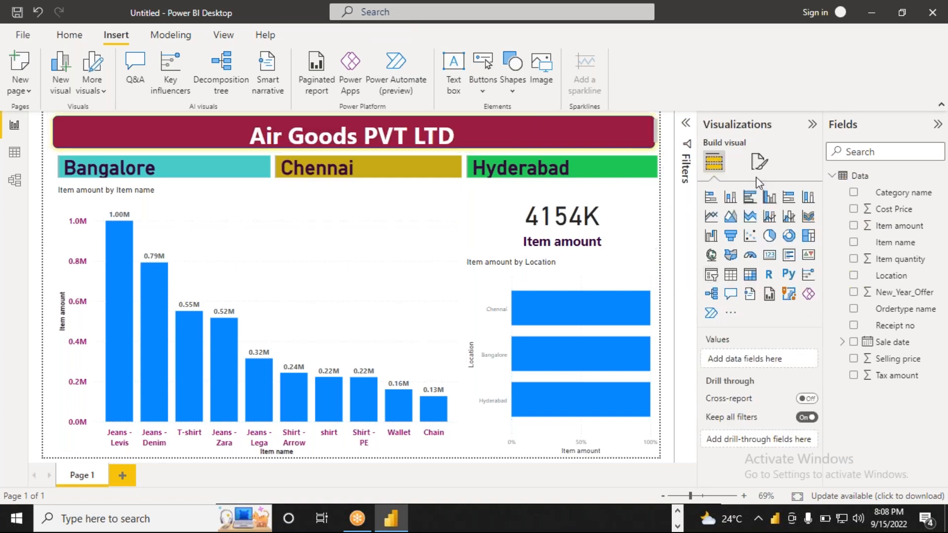
pyautogui.click(758, 164)
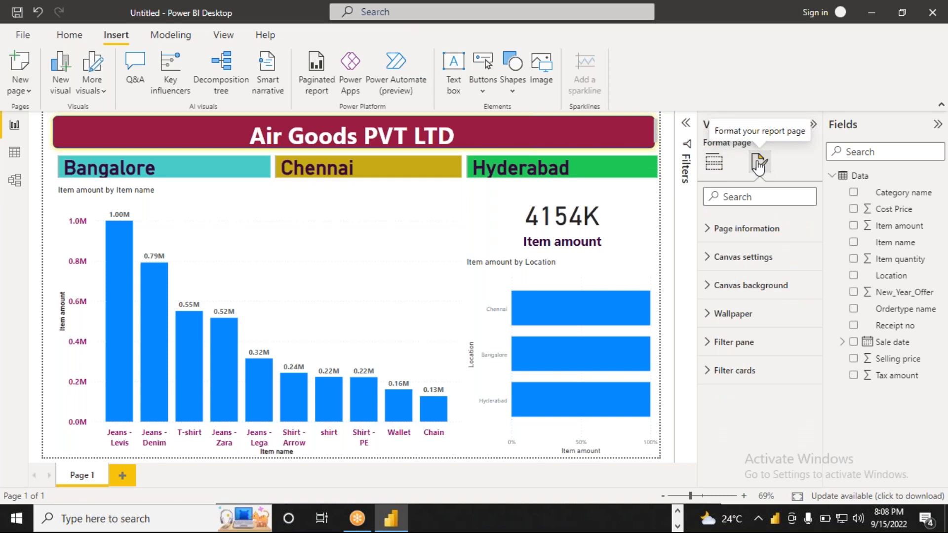
pyautogui.click(713, 320)
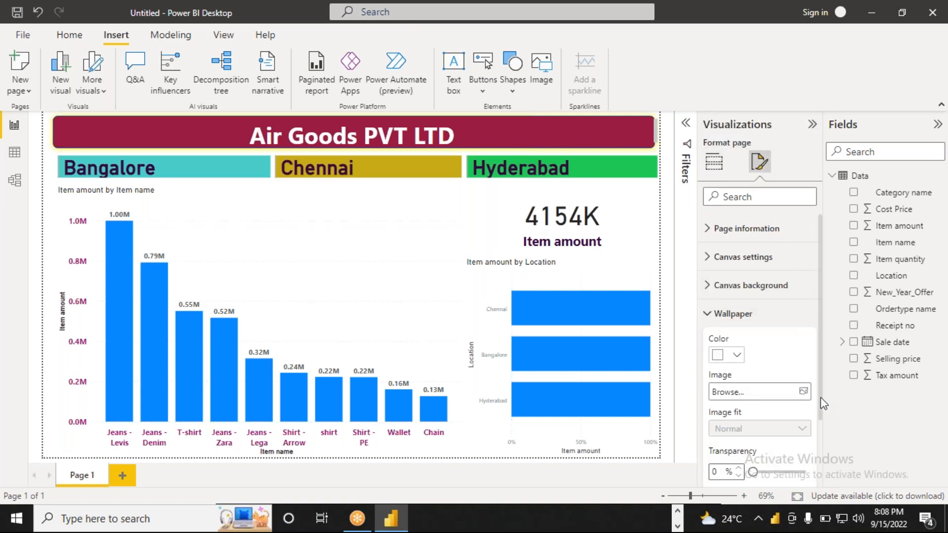
pyautogui.click(741, 392)
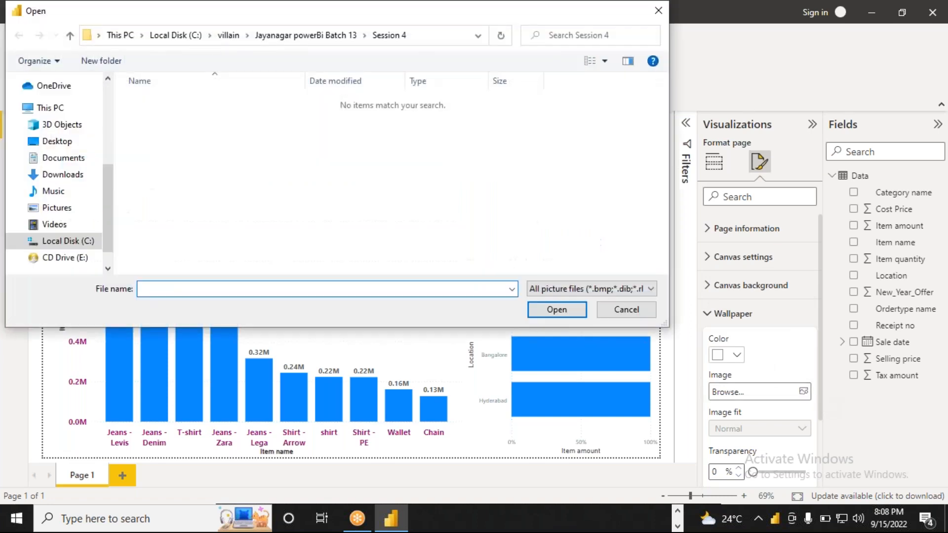
pyautogui.click(63, 142)
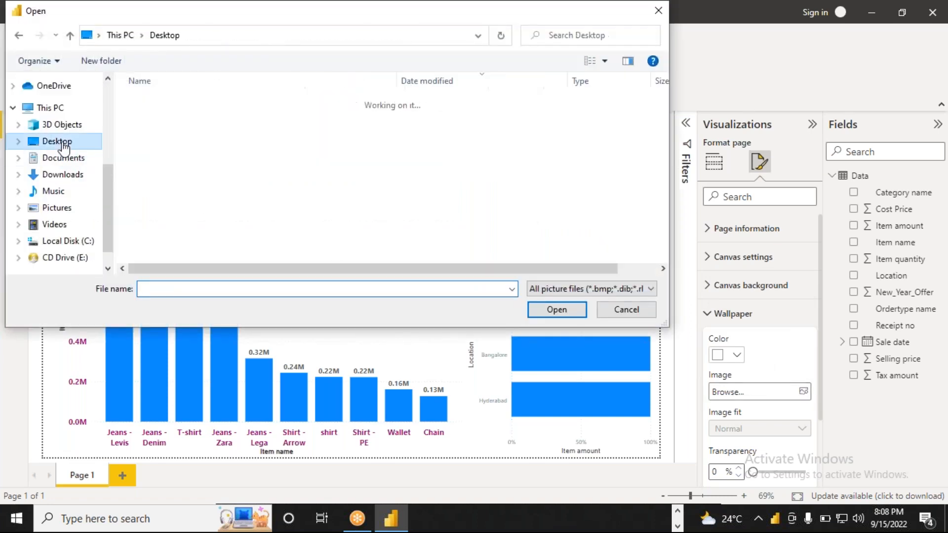
pyautogui.click(170, 140)
pyautogui.doubleClick(169, 137)
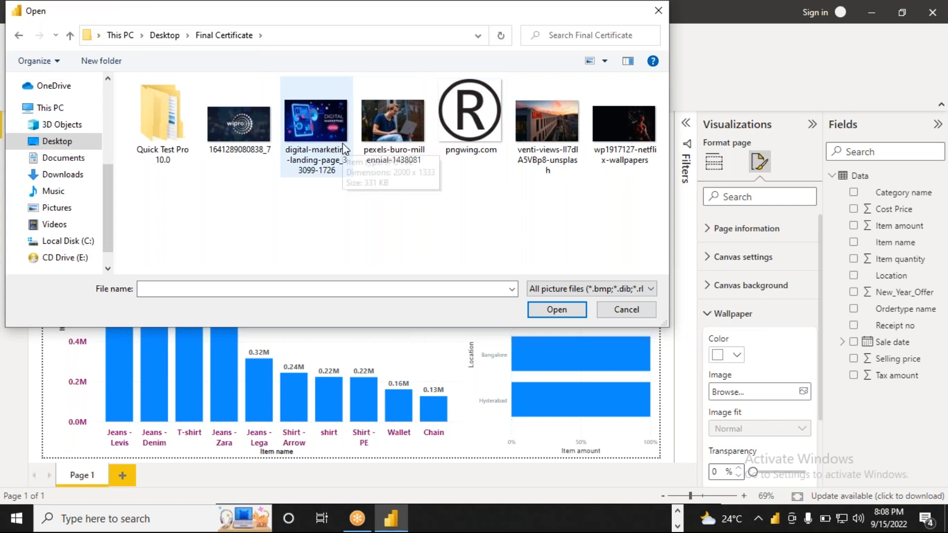
pyautogui.click(617, 124)
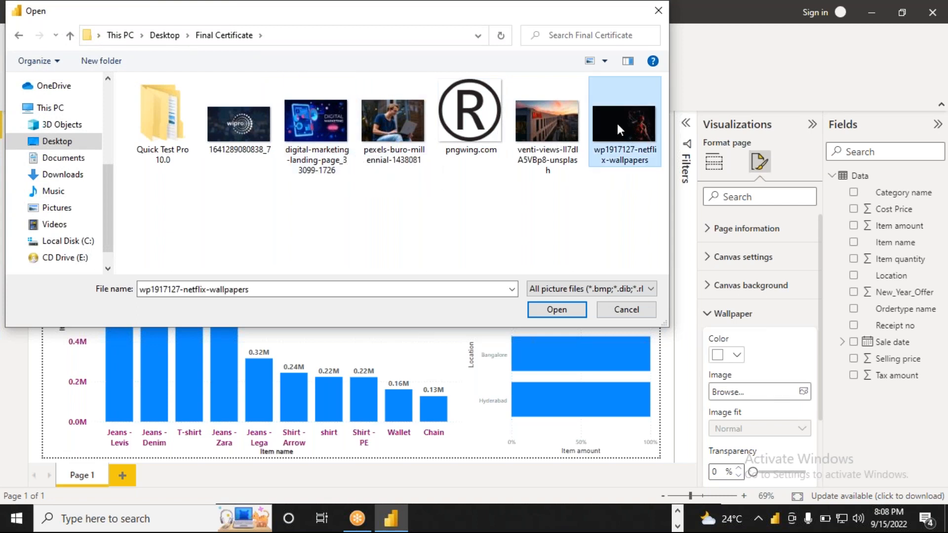
pyautogui.click(555, 309)
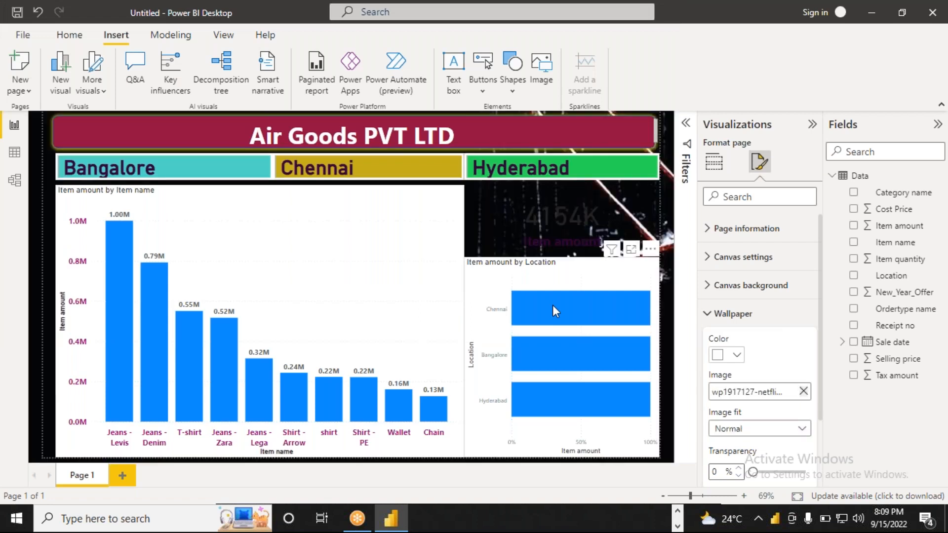
# - Turn off the backgrounds of the Item amount by Item name column chart and the Item amount by Location bar chart
pyautogui.click(418, 218)
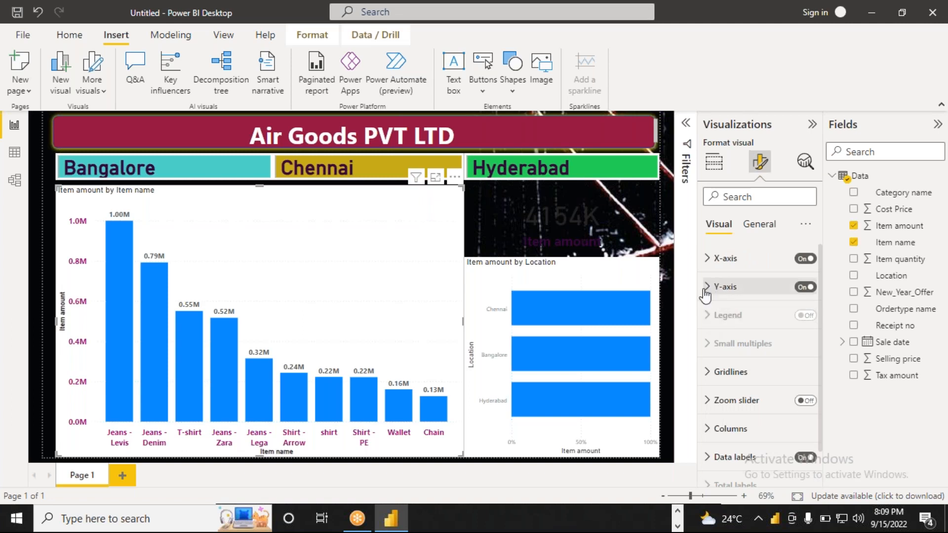
pyautogui.click(761, 228)
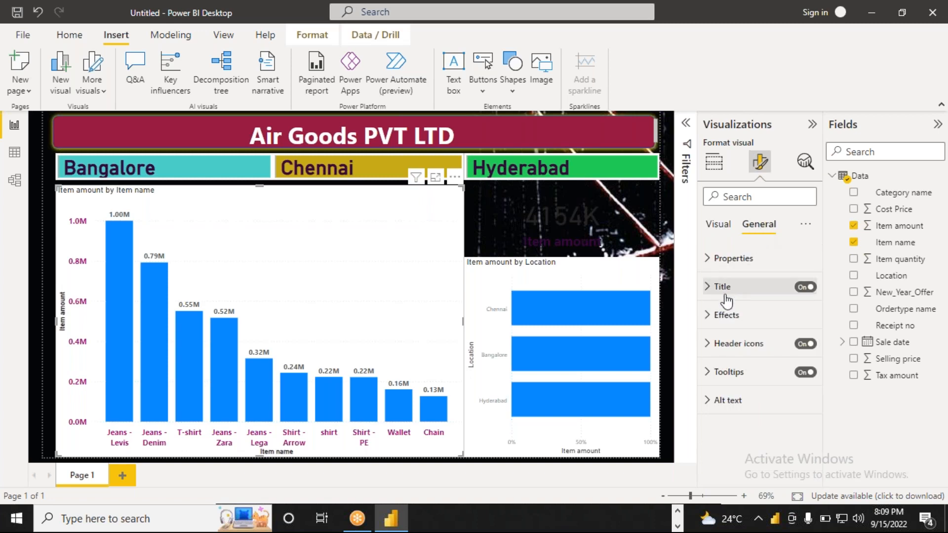
pyautogui.click(714, 316)
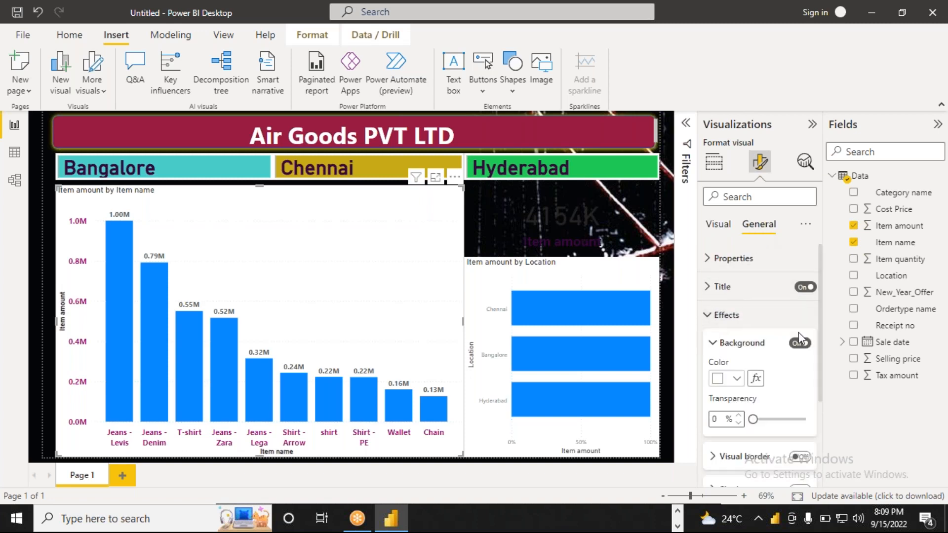
pyautogui.click(799, 344)
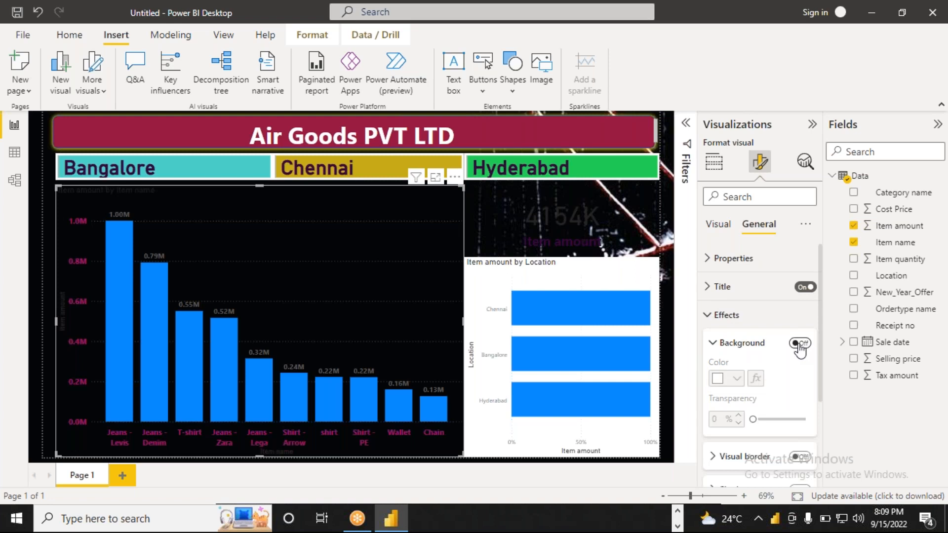
pyautogui.click(714, 344)
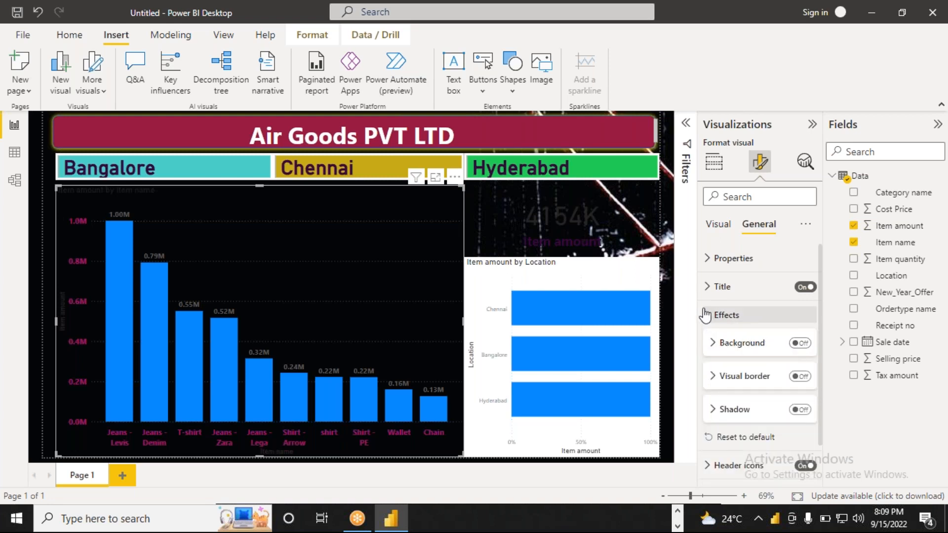
pyautogui.click(608, 278)
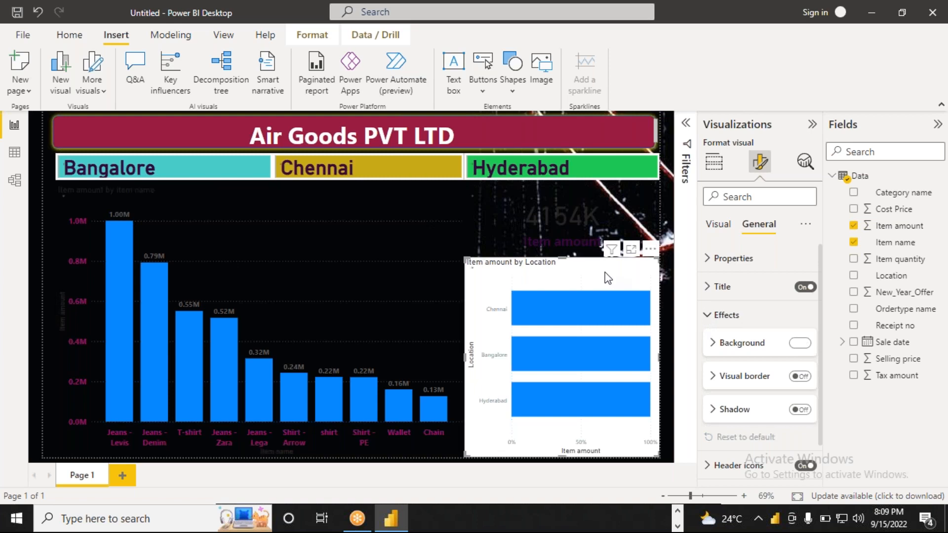
pyautogui.click(796, 344)
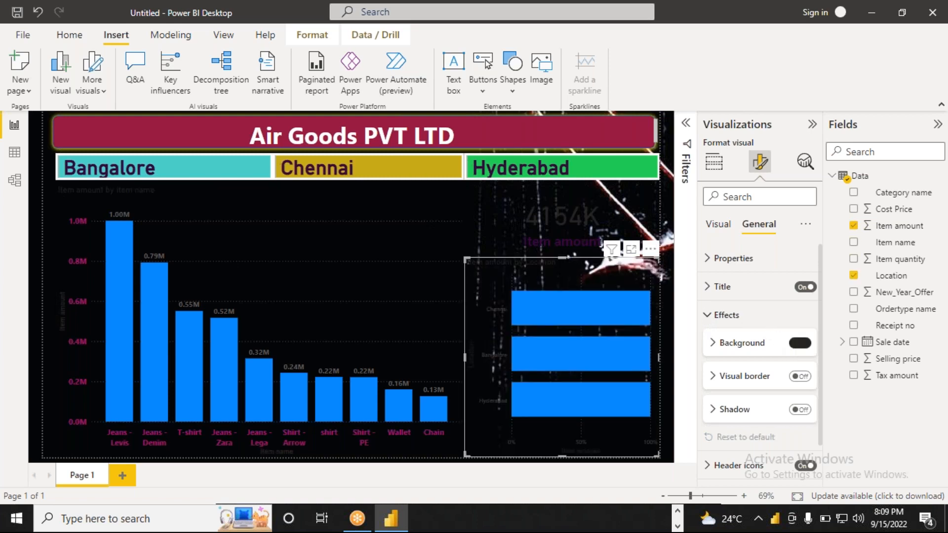
# - Set the Y-axis value labels of the Item amount by Location bar chart to white
pyautogui.click(709, 317)
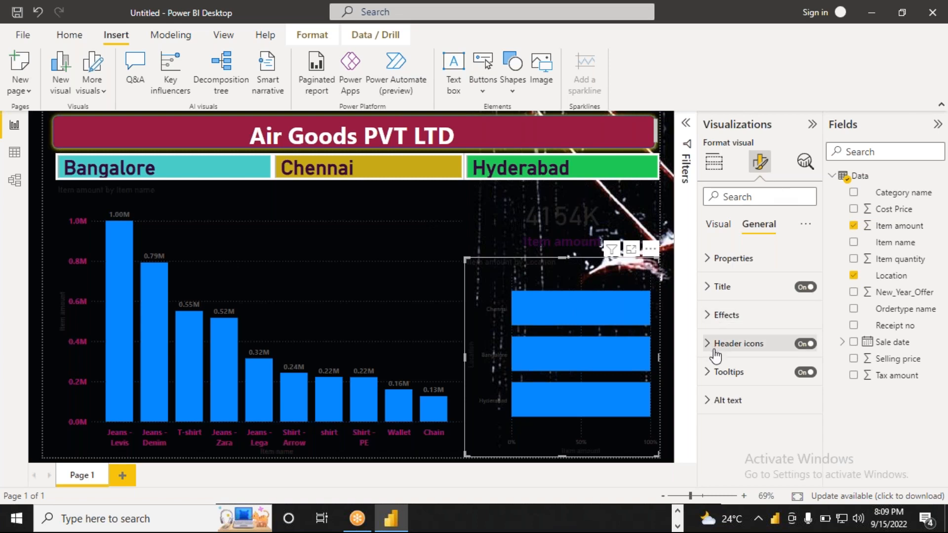
pyautogui.click(723, 229)
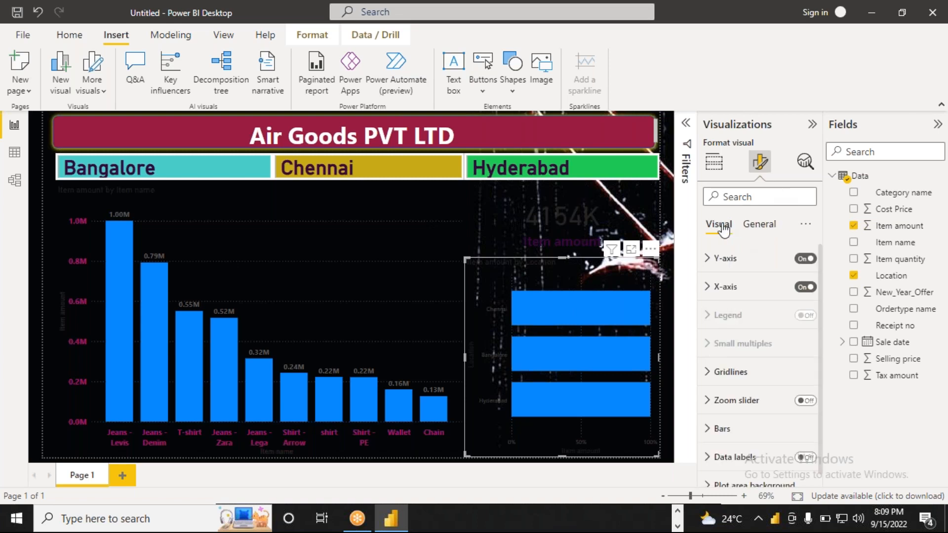
pyautogui.click(765, 228)
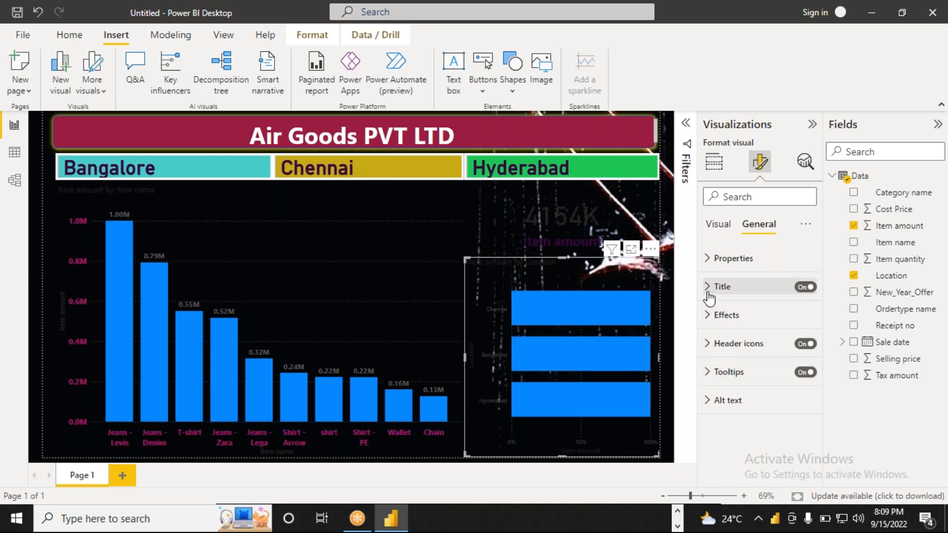
pyautogui.click(719, 225)
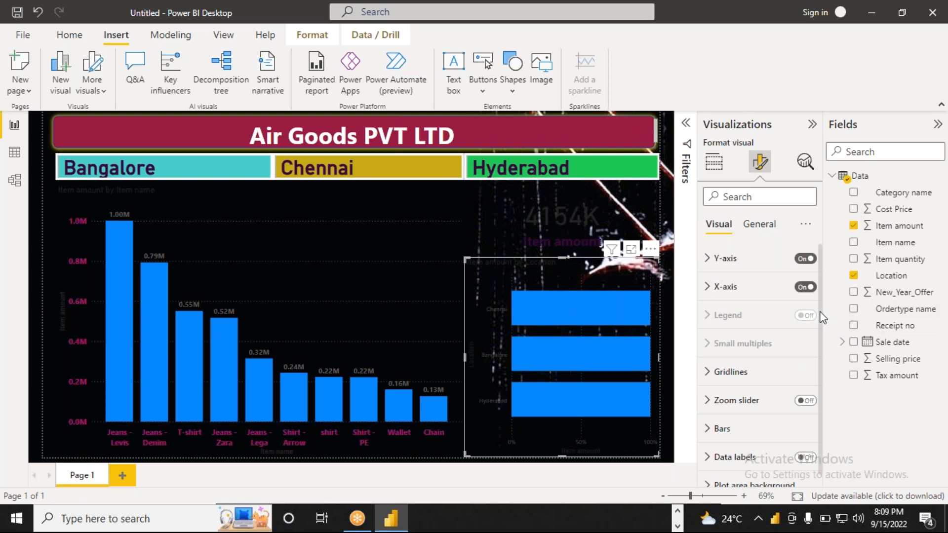
pyautogui.click(709, 259)
pyautogui.click(736, 380)
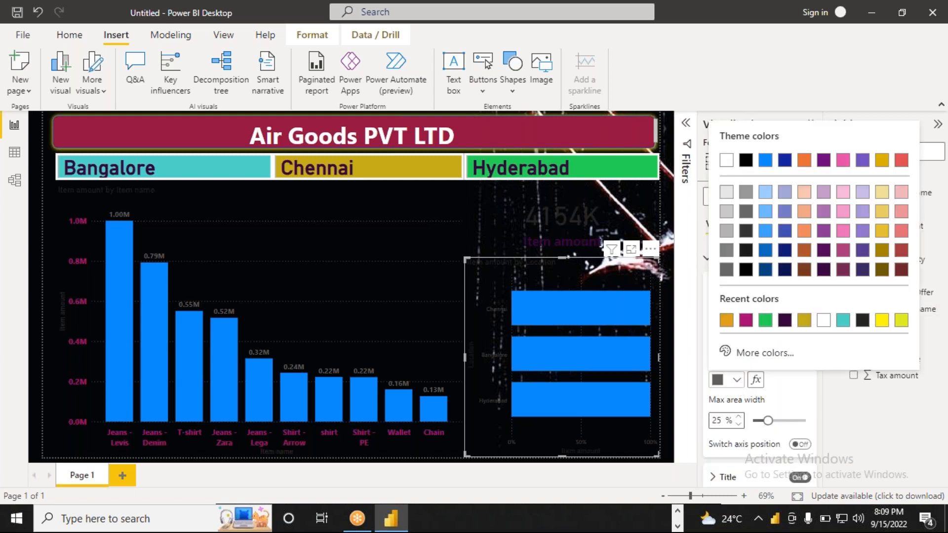
pyautogui.click(823, 320)
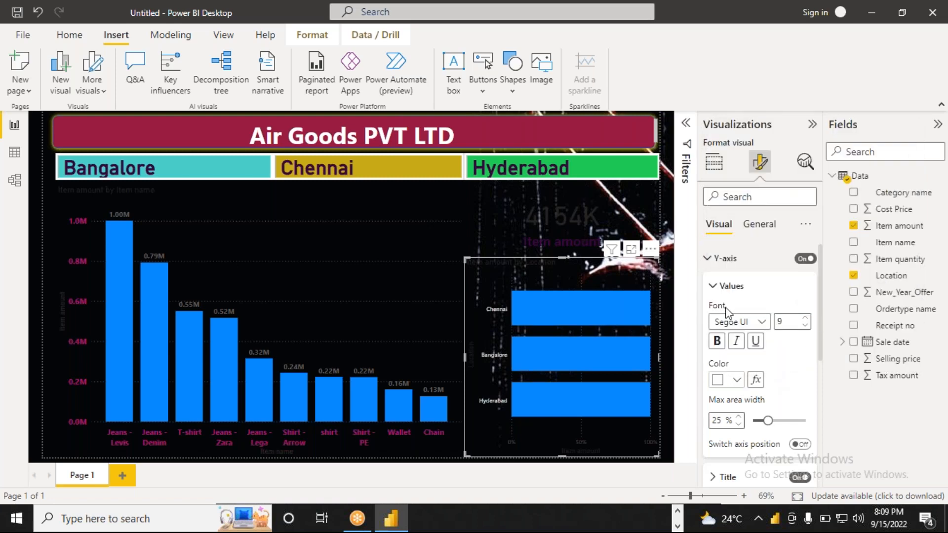
pyautogui.click(709, 259)
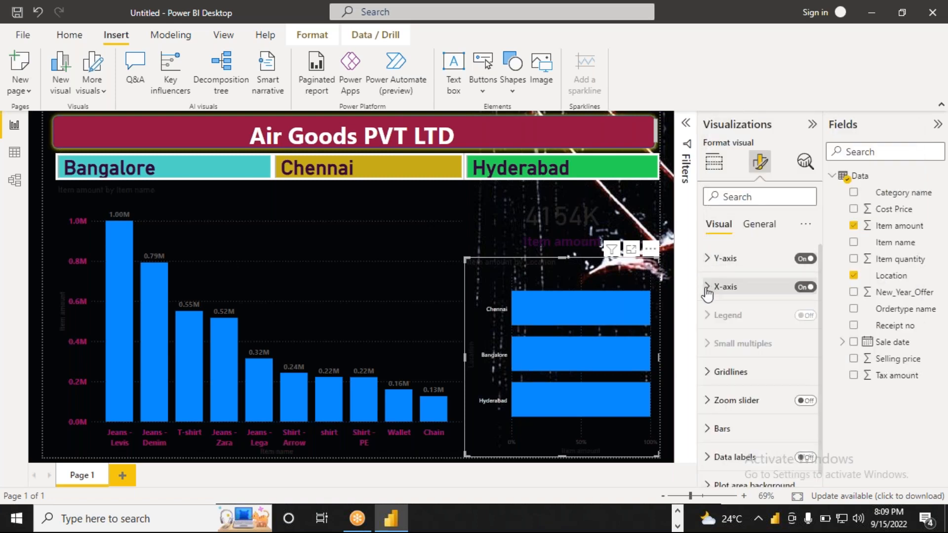
# - Make the X-axis values of the Item amount by Location bar chart white and bold
pyautogui.click(708, 288)
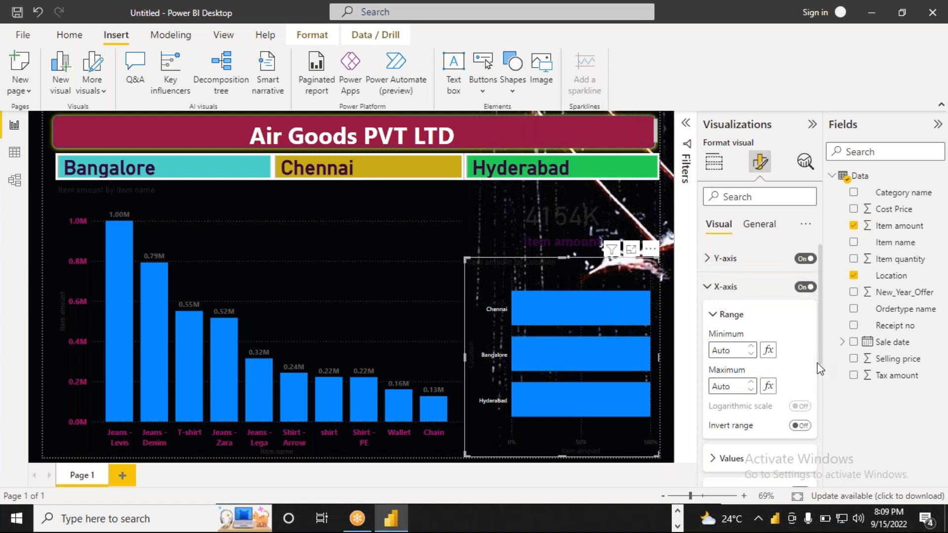
pyautogui.moveTo(821, 340); pyautogui.dragTo(819, 367)
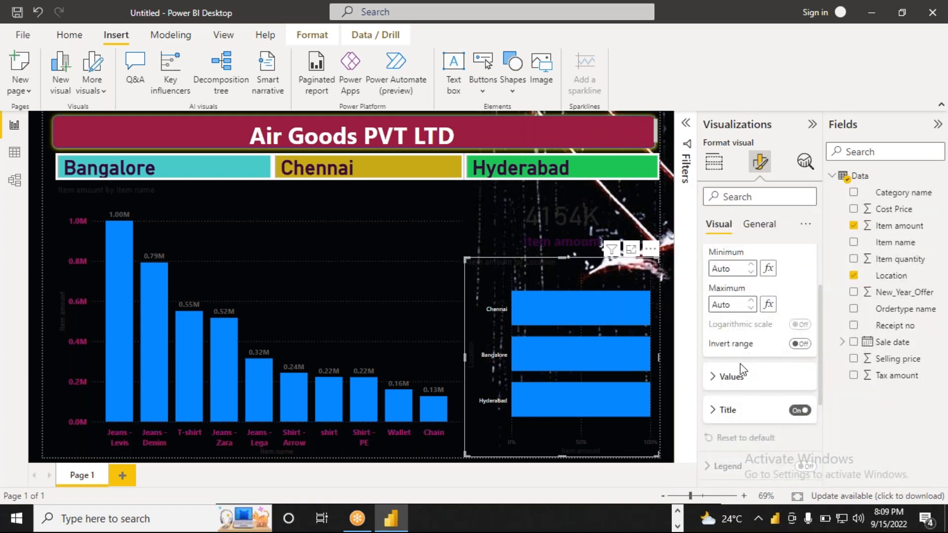
pyautogui.click(713, 377)
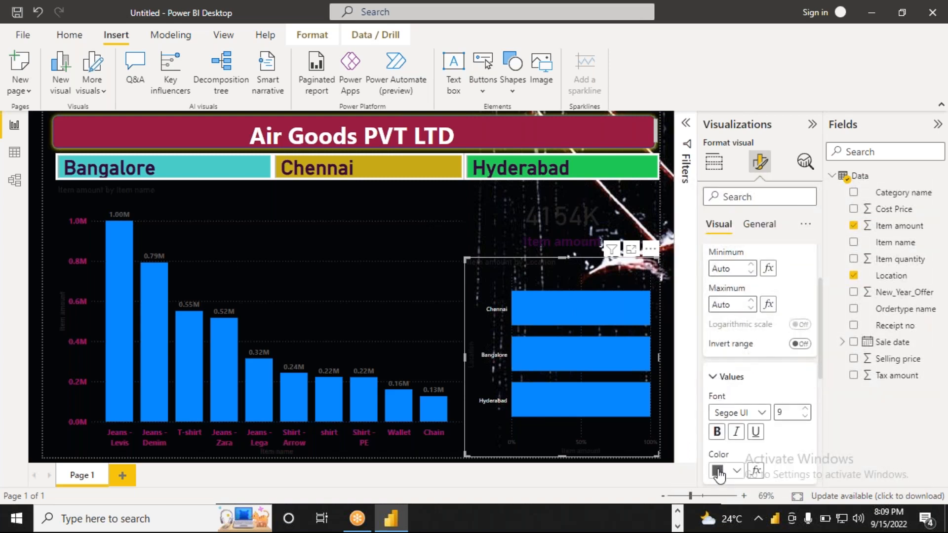
pyautogui.click(737, 472)
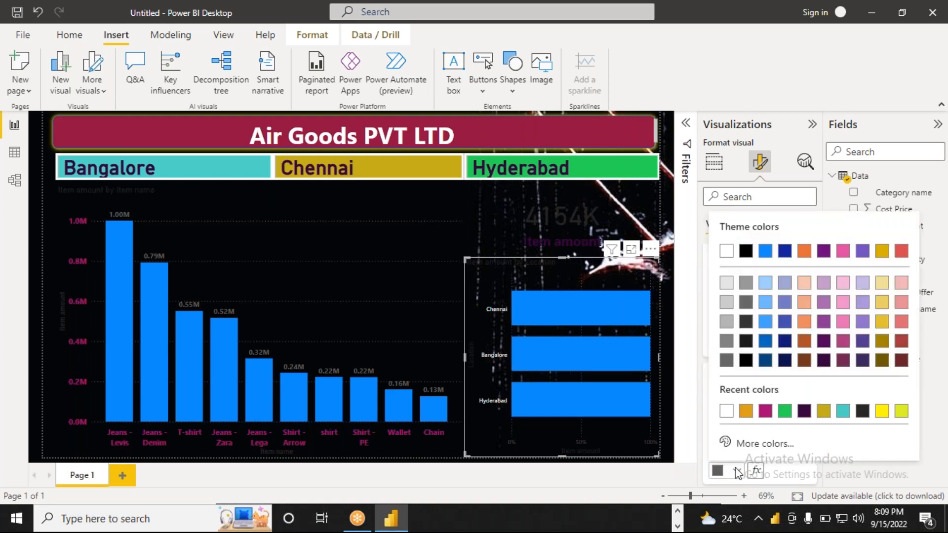
pyautogui.click(725, 415)
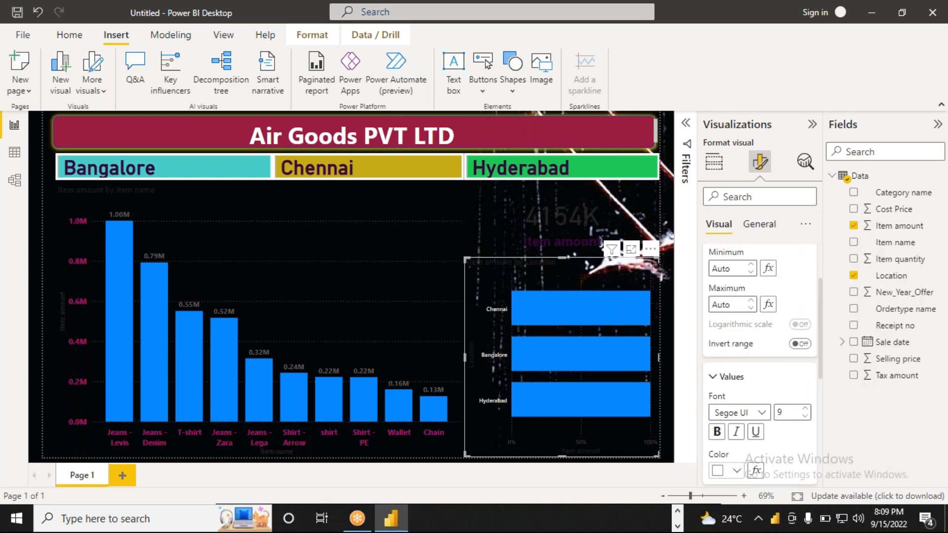
pyautogui.click(717, 431)
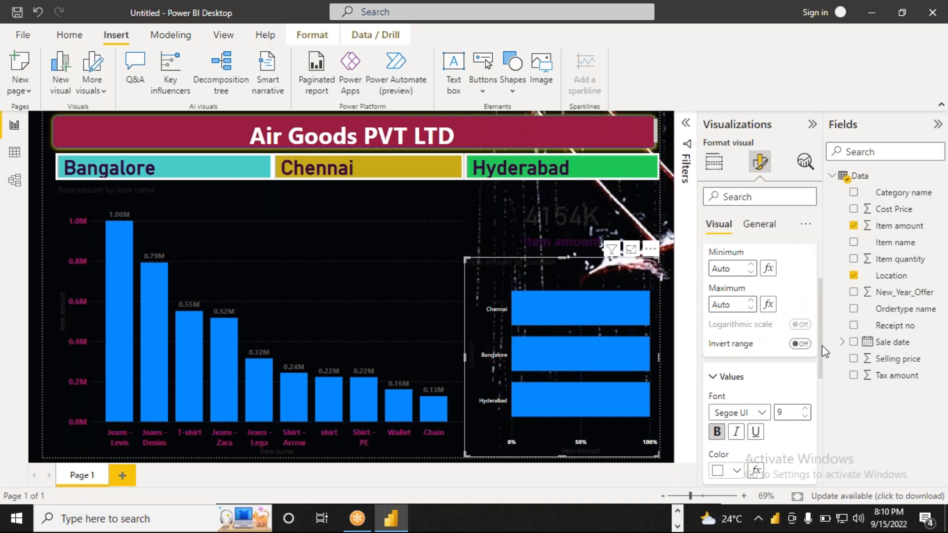
pyautogui.scroll(-5, 822, 352)
pyautogui.scroll(3, 823, 336)
pyautogui.scroll(3, 822, 324)
pyautogui.click(711, 288)
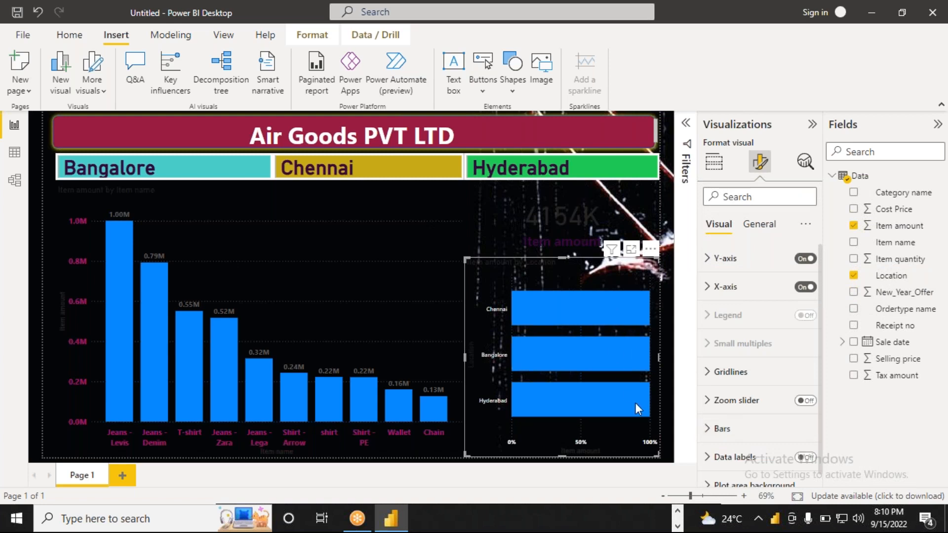
# - Set the default bar color of the Item amount by Location bar chart to the recently used orange
pyautogui.click(714, 429)
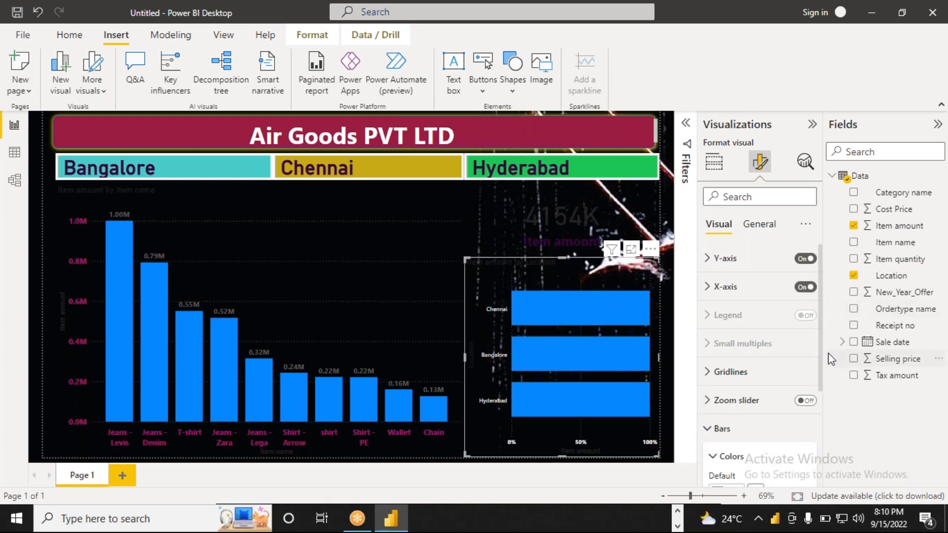
pyautogui.scroll(-3, 822, 360)
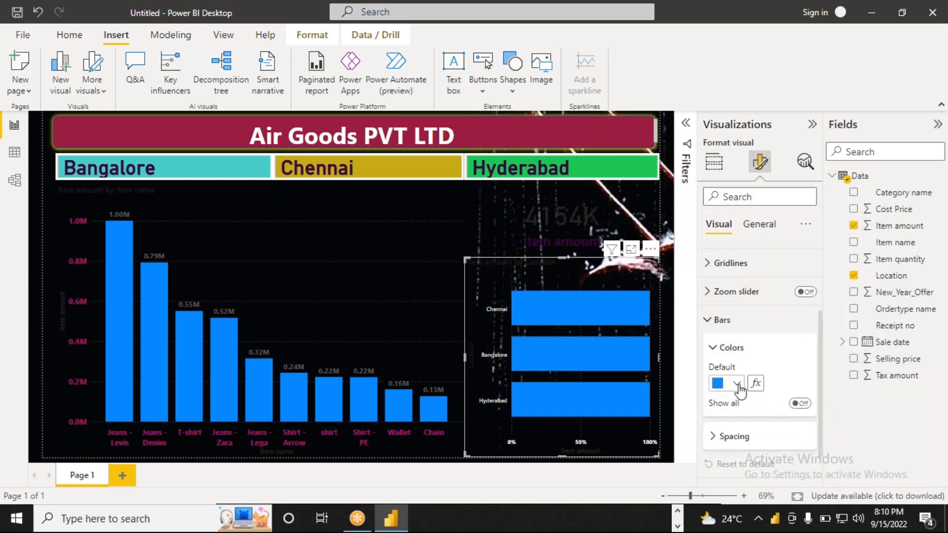
pyautogui.click(736, 384)
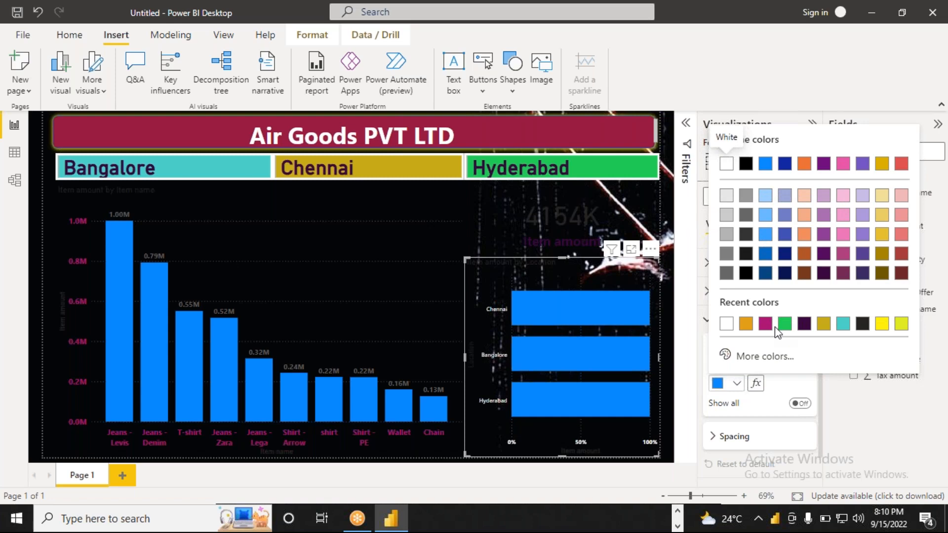
pyautogui.click(746, 324)
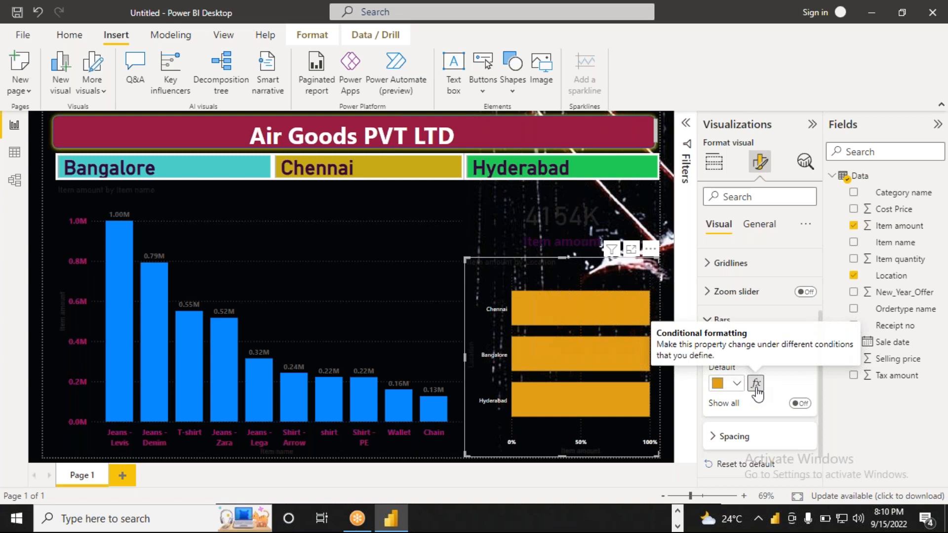
# - Set both the category label and the callout value of the Item amount card to white
pyautogui.click(526, 217)
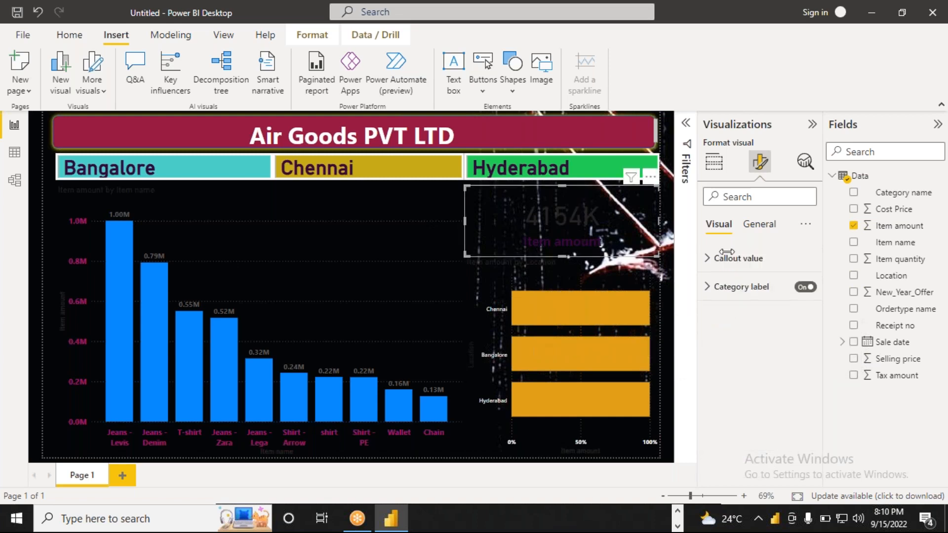
pyautogui.click(710, 290)
pyautogui.click(741, 386)
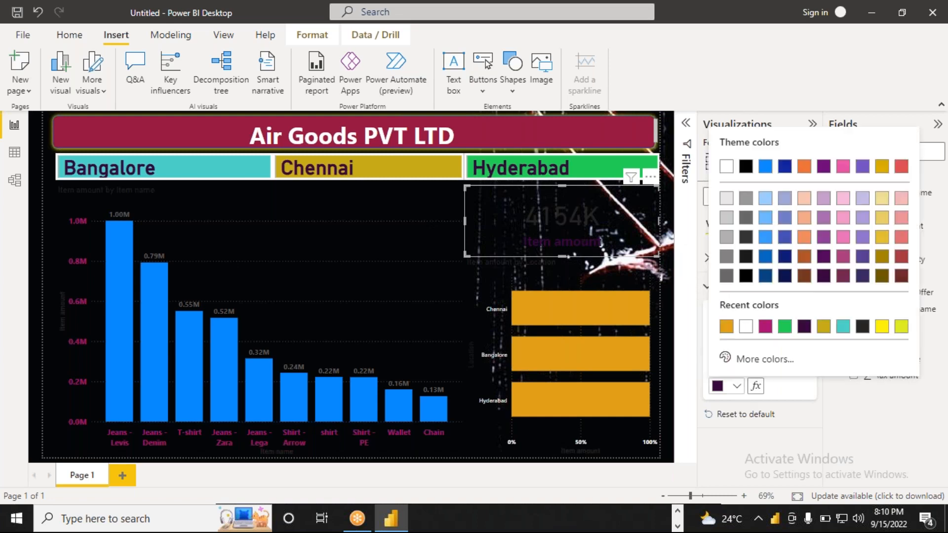
pyautogui.click(746, 327)
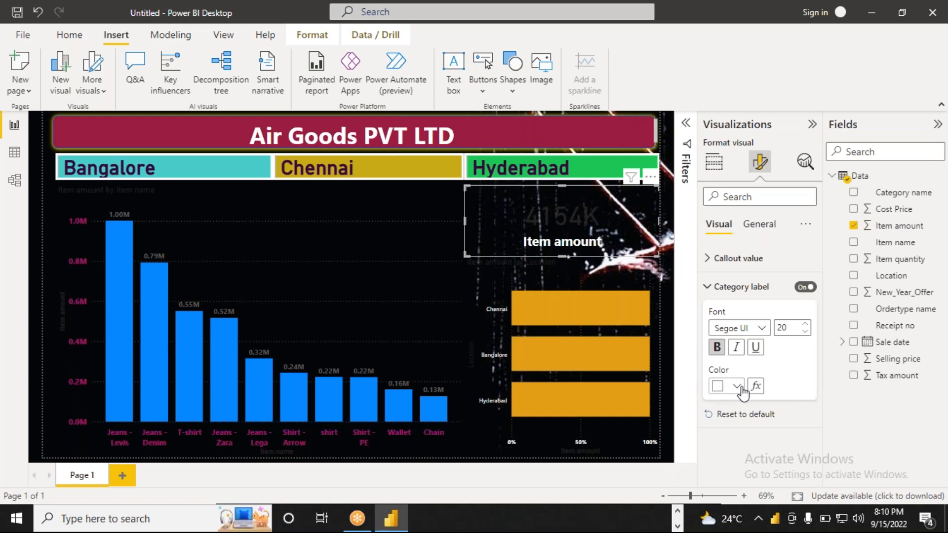
pyautogui.click(763, 226)
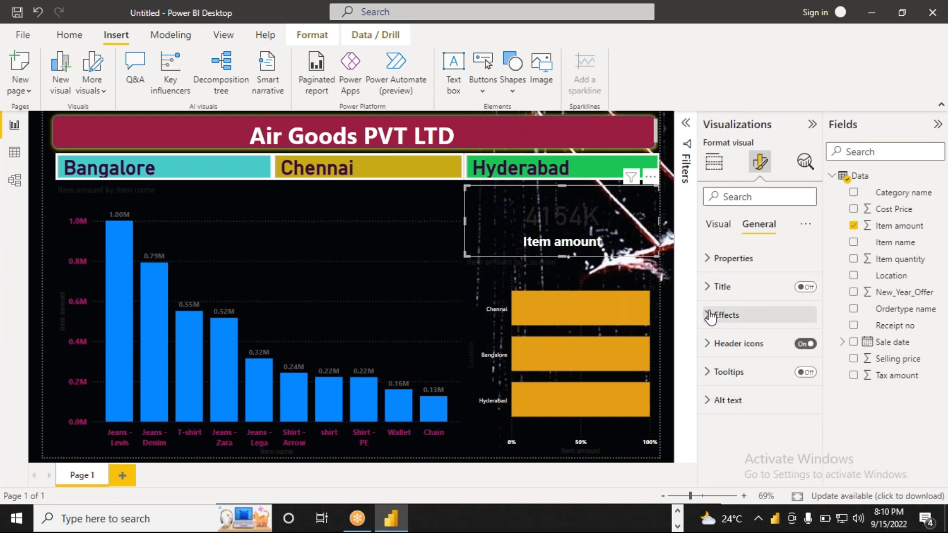
pyautogui.click(719, 223)
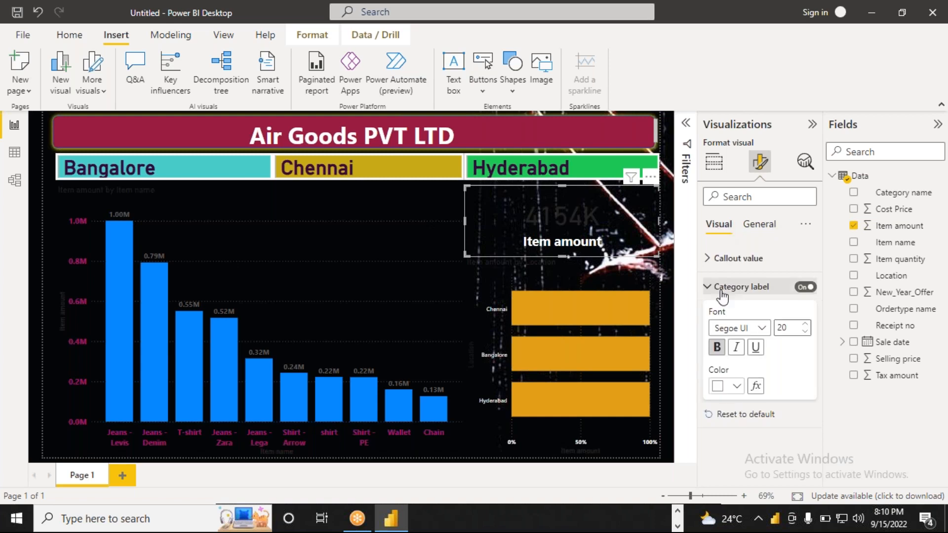
pyautogui.click(707, 259)
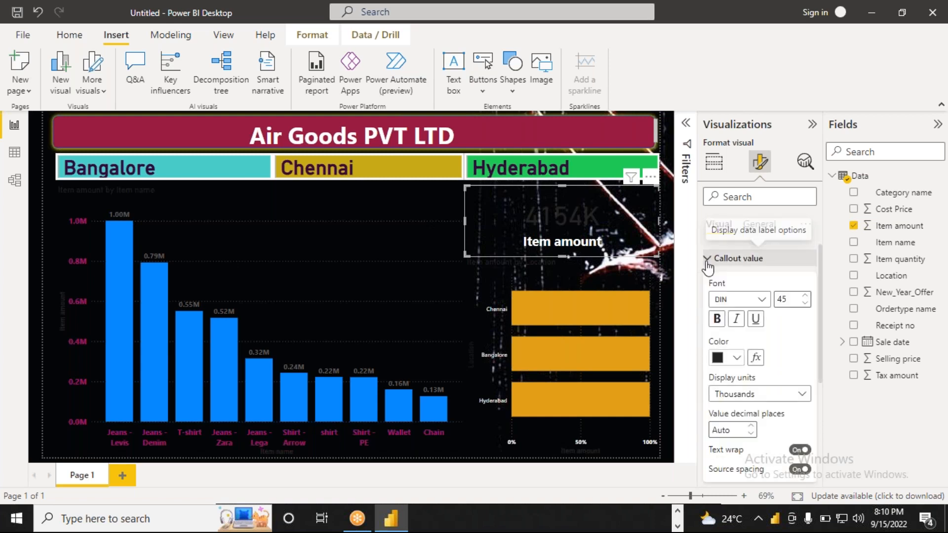
pyautogui.click(736, 358)
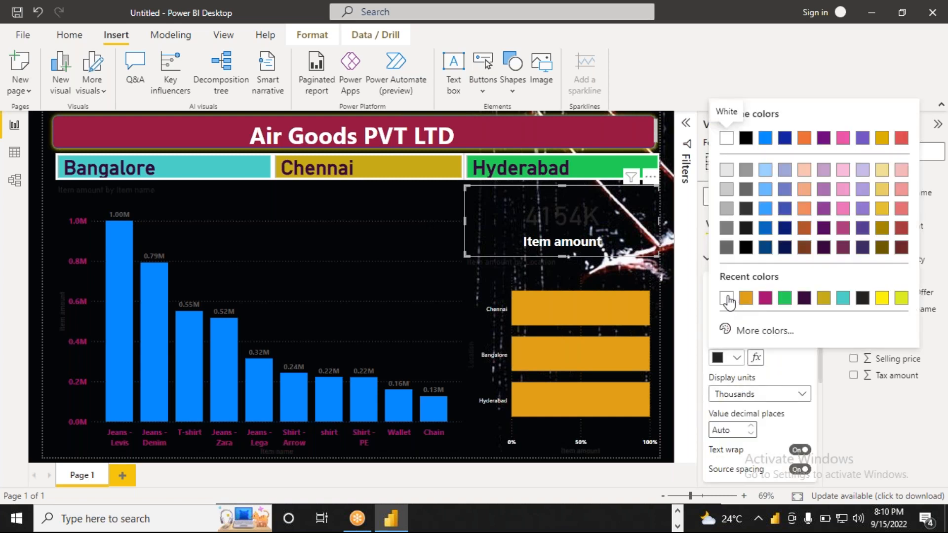
pyautogui.click(727, 298)
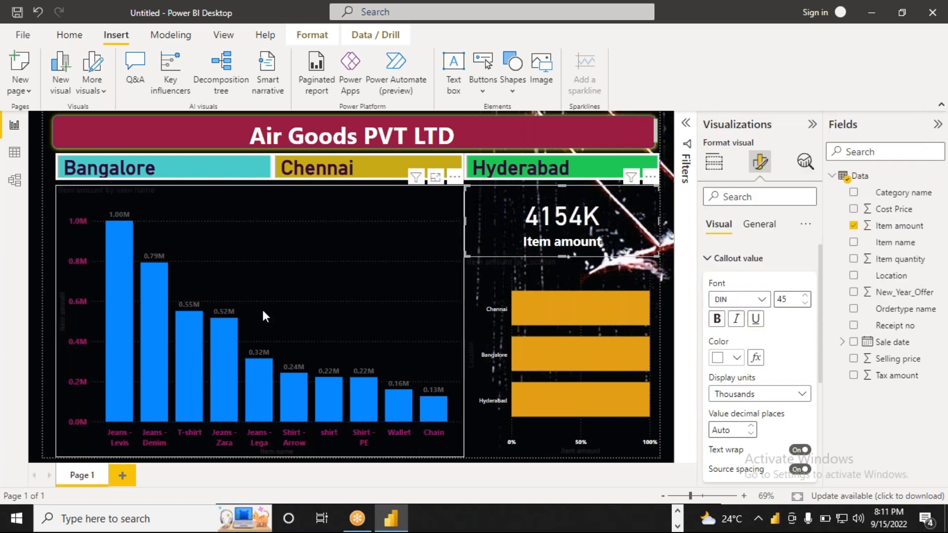
# - Format the title of the Item amount by Item name column chart with white text at font size 20
pyautogui.click(434, 316)
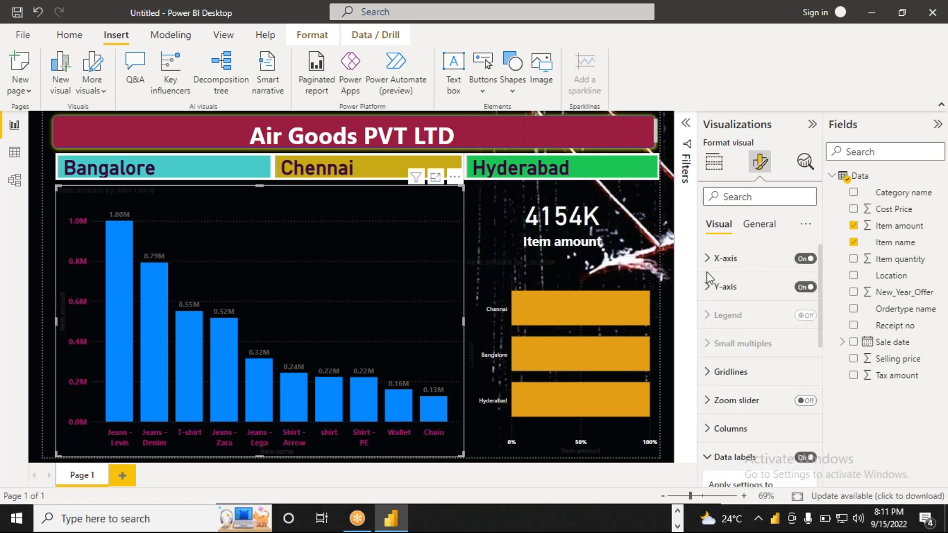
pyautogui.click(759, 226)
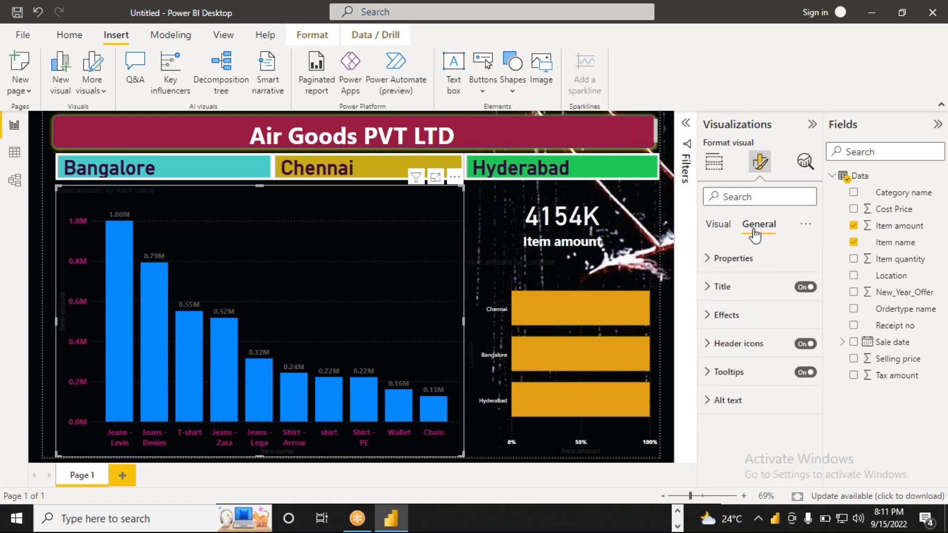
pyautogui.click(710, 291)
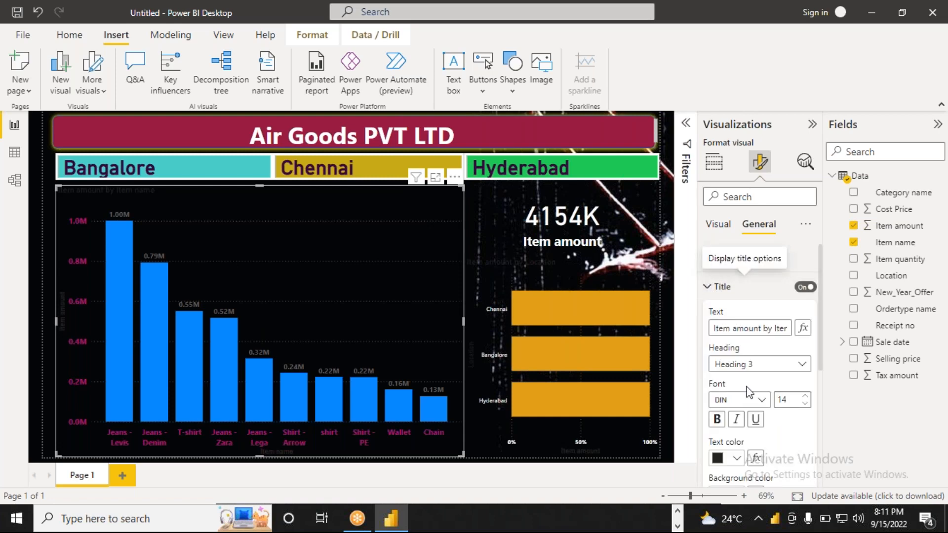
pyautogui.click(736, 460)
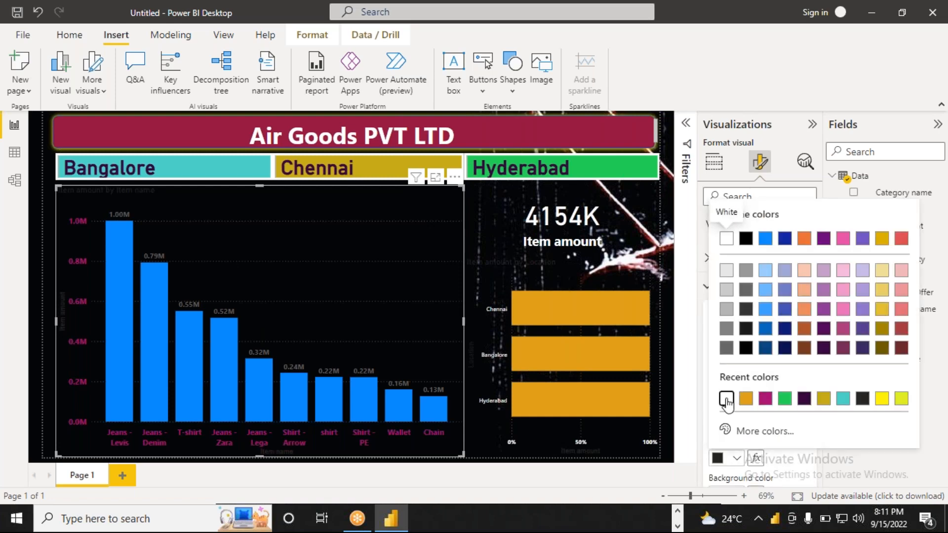
pyautogui.click(726, 400)
pyautogui.moveTo(792, 400); pyautogui.dragTo(761, 405)
pyautogui.press('BackSpace')
pyautogui.write('20')
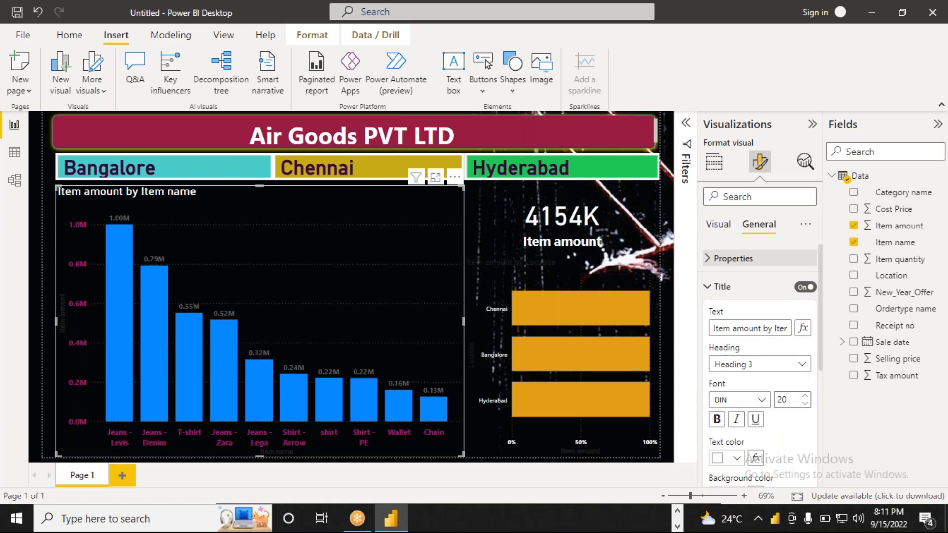
pyautogui.click(710, 286)
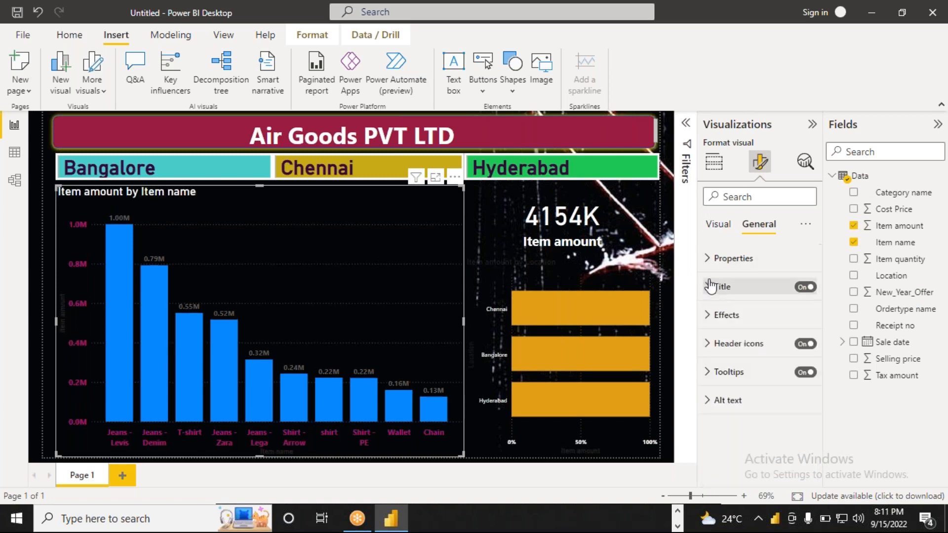
# - Set the data label values of the Item amount by Item name column chart to white
pyautogui.click(717, 224)
pyautogui.click(708, 265)
pyautogui.click(707, 265)
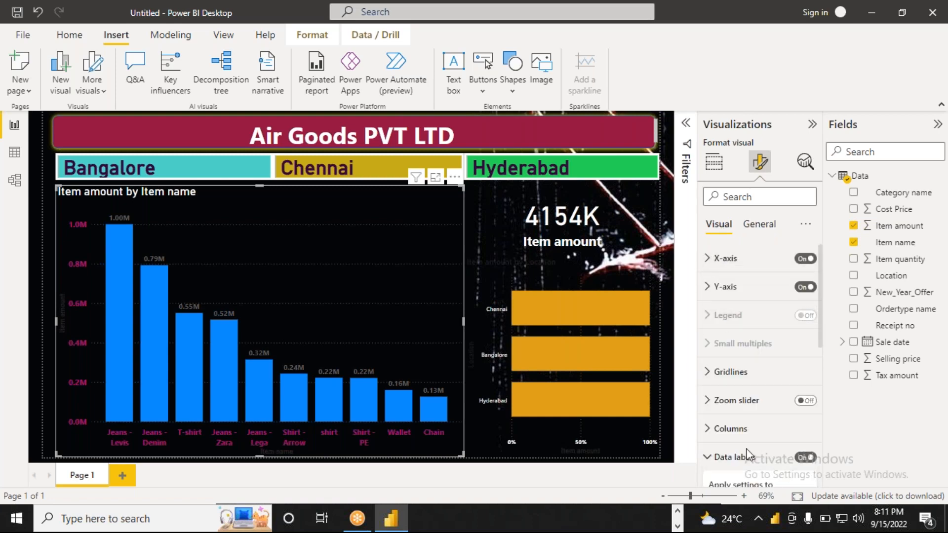
pyautogui.click(707, 457)
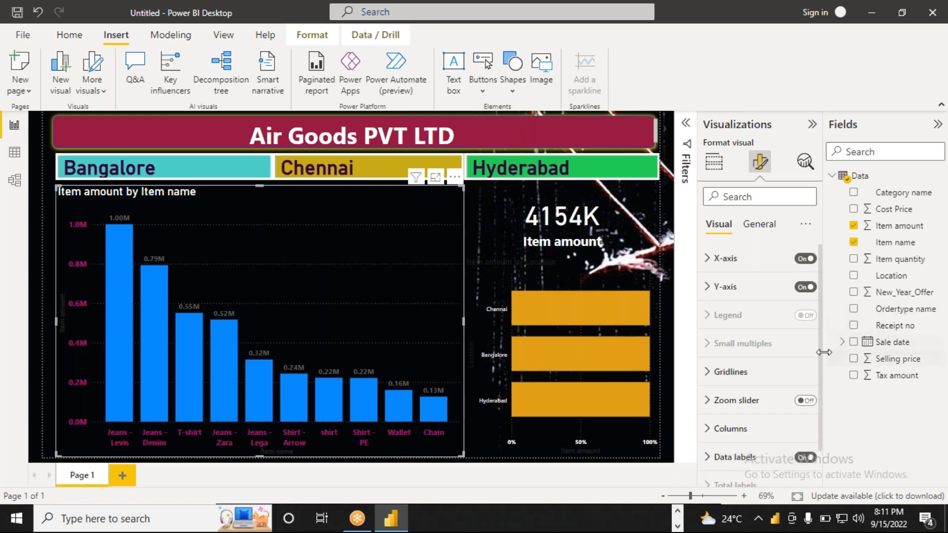
pyautogui.click(710, 457)
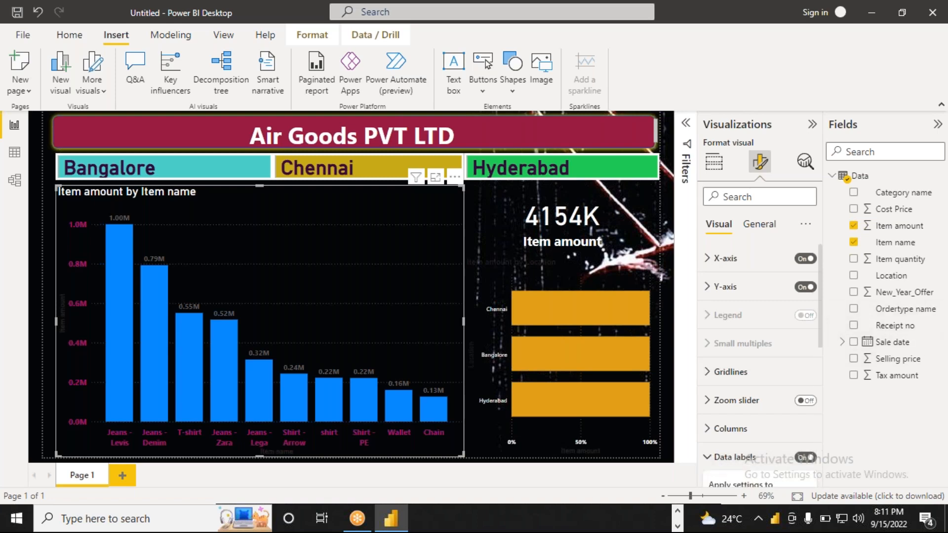
pyautogui.scroll(-5, 760, 365)
pyautogui.scroll(-5, 714, 416)
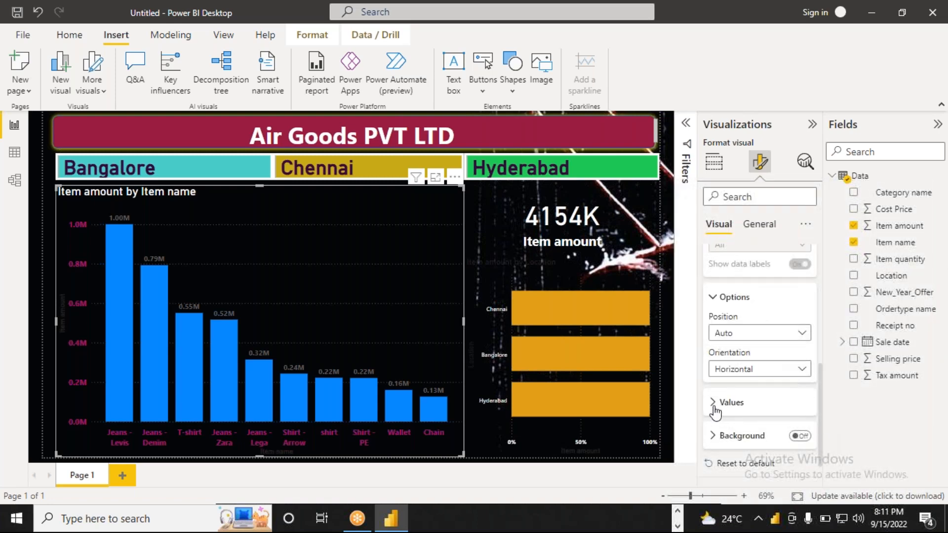
pyautogui.click(714, 402)
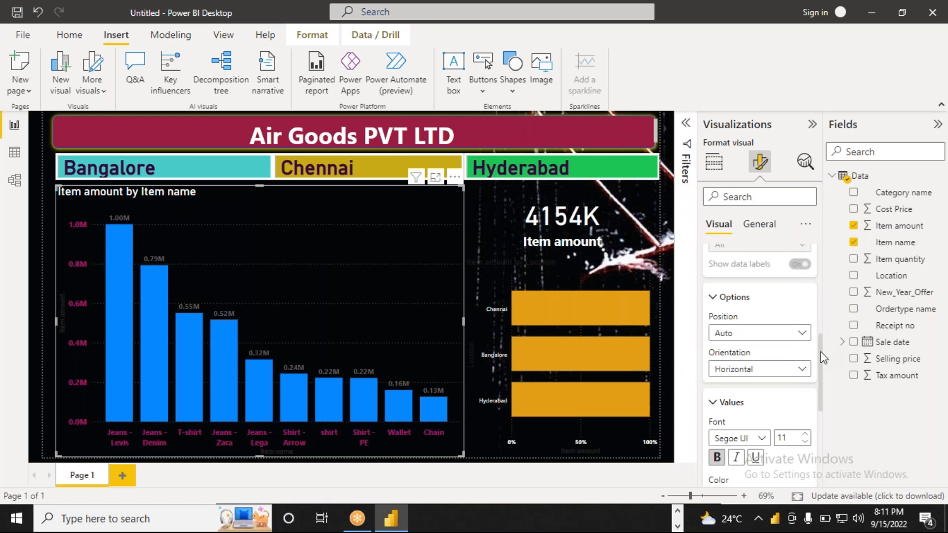
pyautogui.moveTo(819, 367); pyautogui.dragTo(819, 370)
pyautogui.scroll(-5, 821, 376)
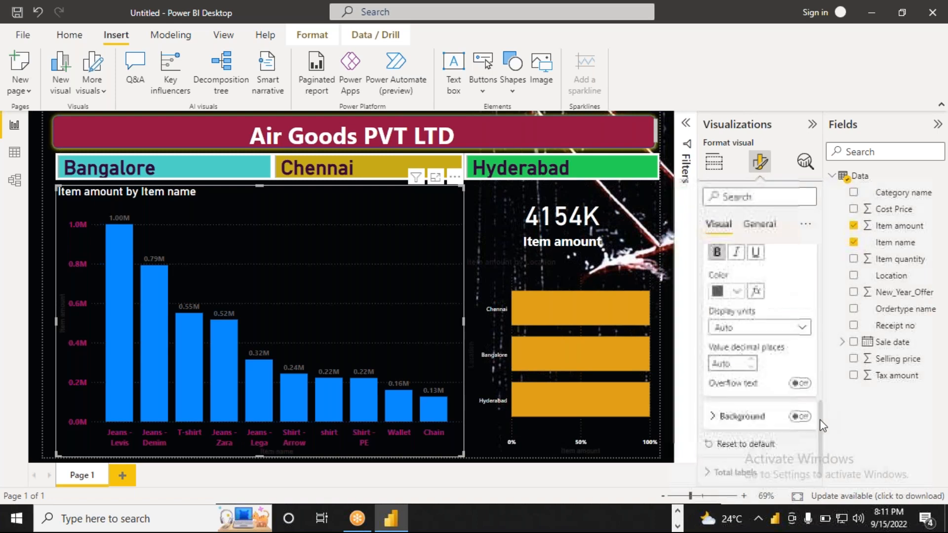
pyautogui.click(739, 295)
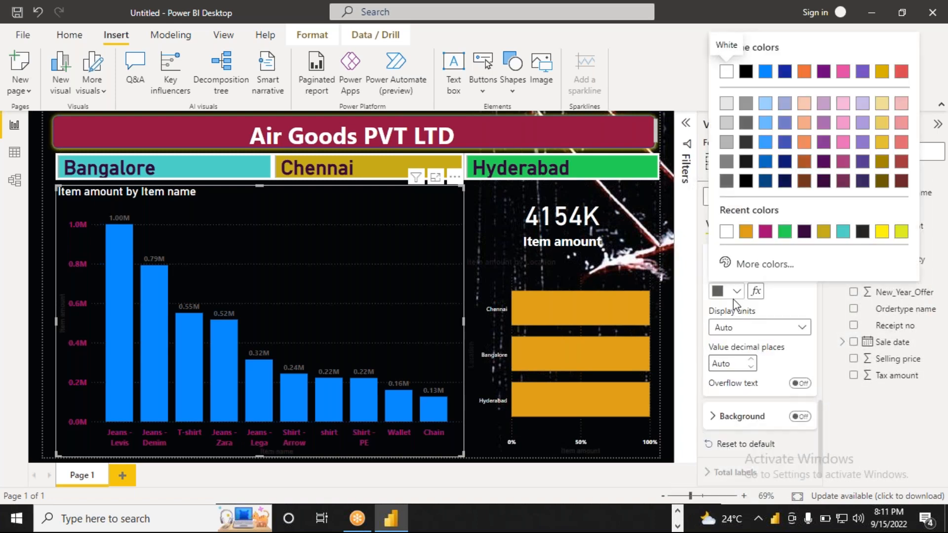
pyautogui.click(723, 232)
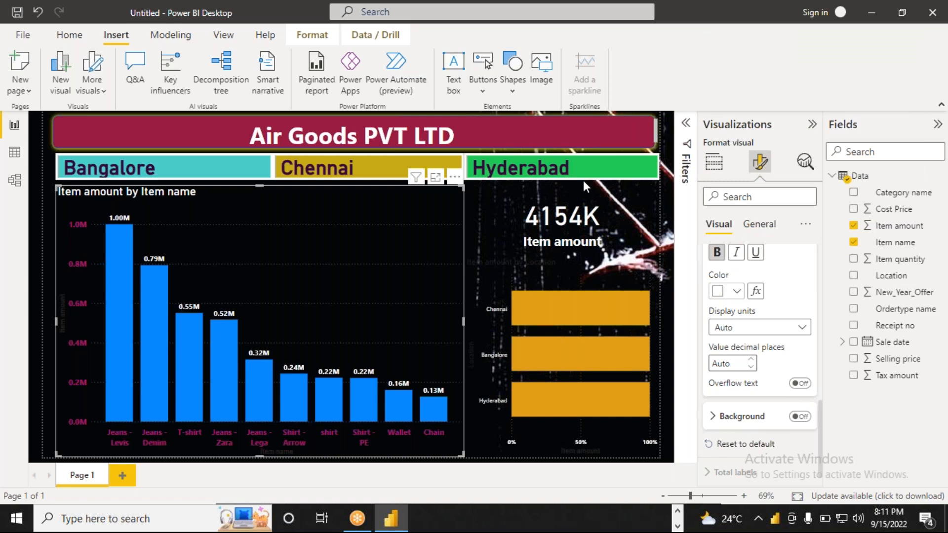
# - Format the title of the Item amount by Location bar chart as white, bold text at font size 20
pyautogui.click(543, 263)
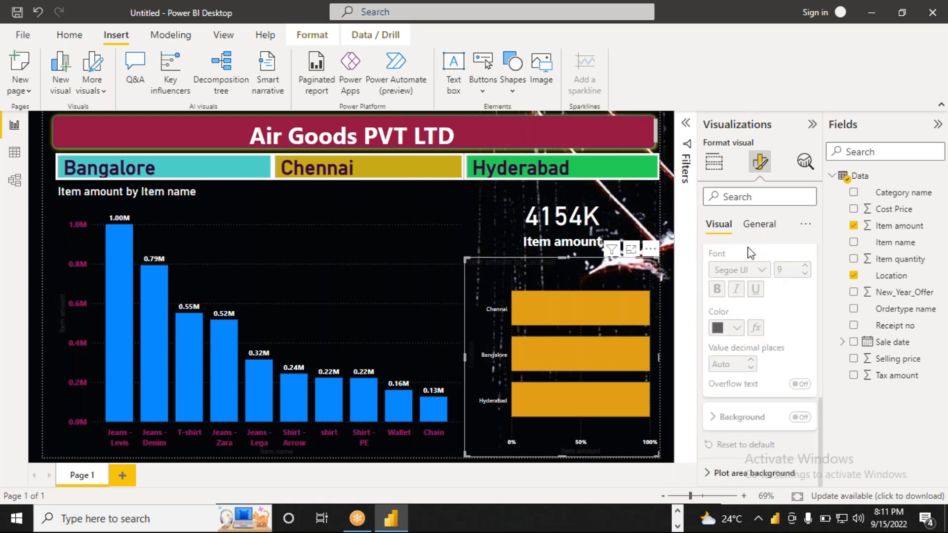
pyautogui.click(758, 228)
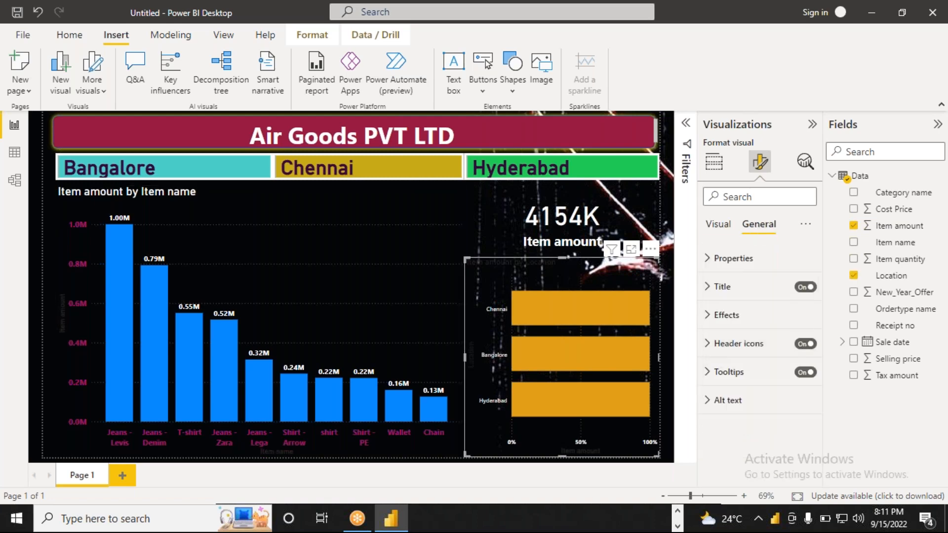
pyautogui.click(711, 287)
pyautogui.click(736, 458)
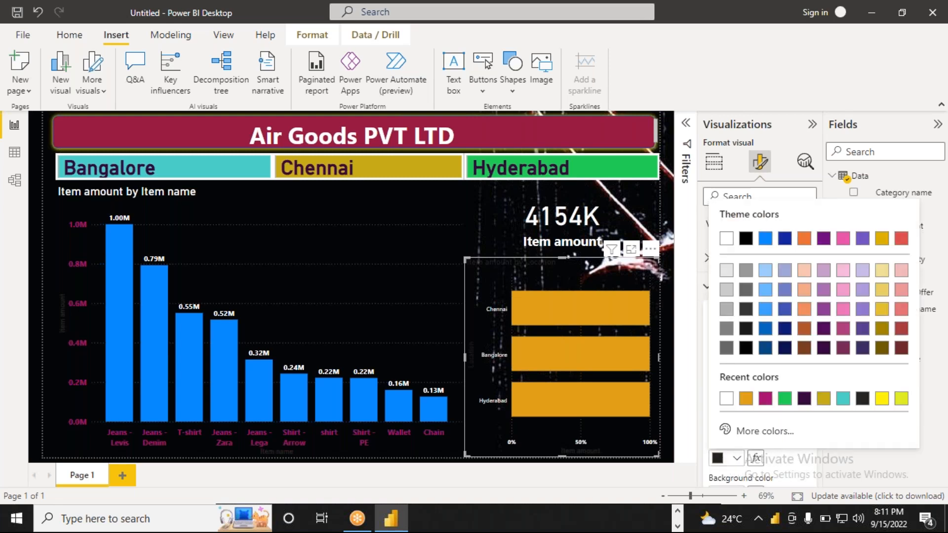
pyautogui.click(726, 401)
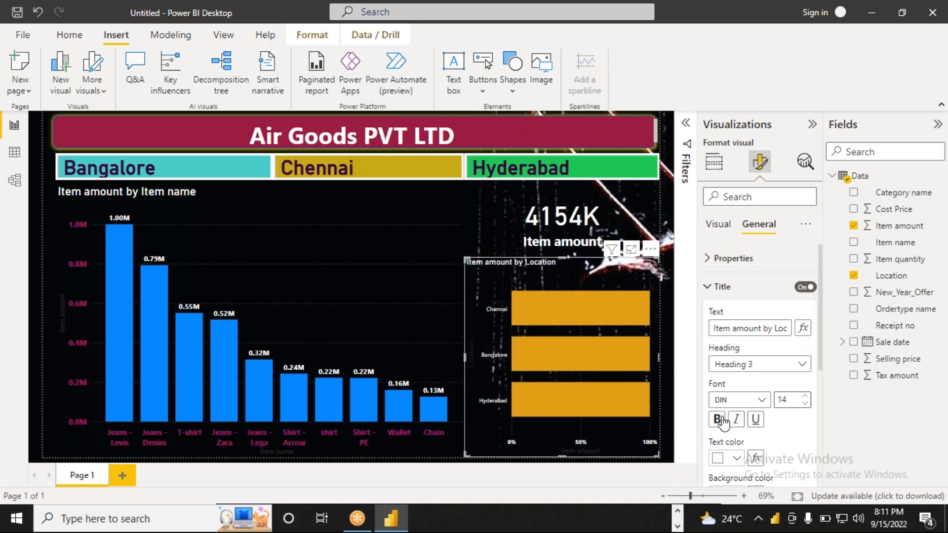
pyautogui.click(717, 419)
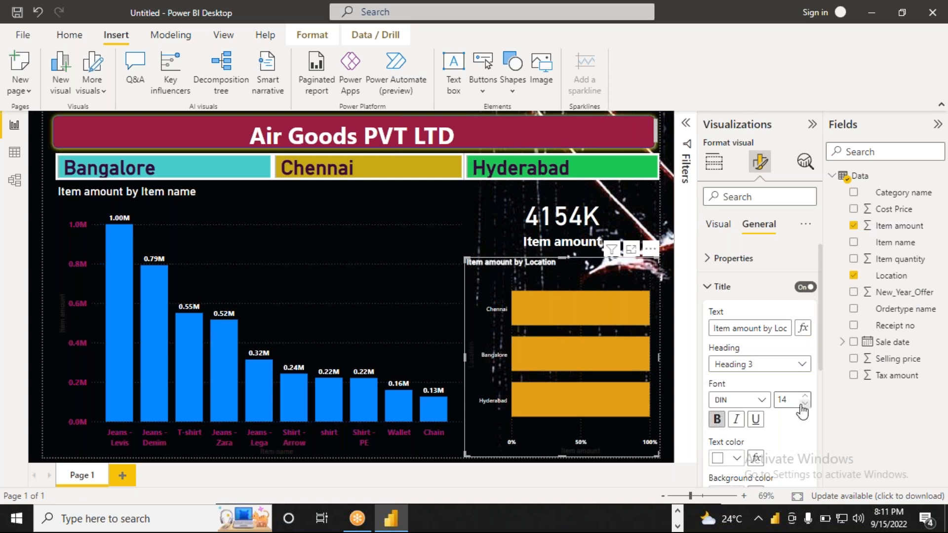
pyautogui.moveTo(793, 401); pyautogui.dragTo(770, 401)
pyautogui.press('BackSpace')
pyautogui.write('20')
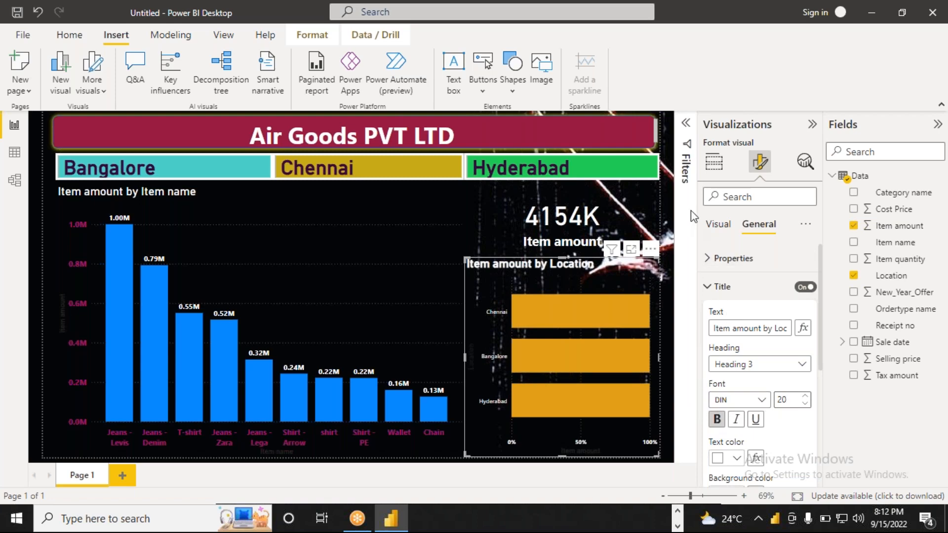
# - Deselect the chart and collapse the Visualizations and Fields panes to give the report canvas more room
pyautogui.click(672, 306)
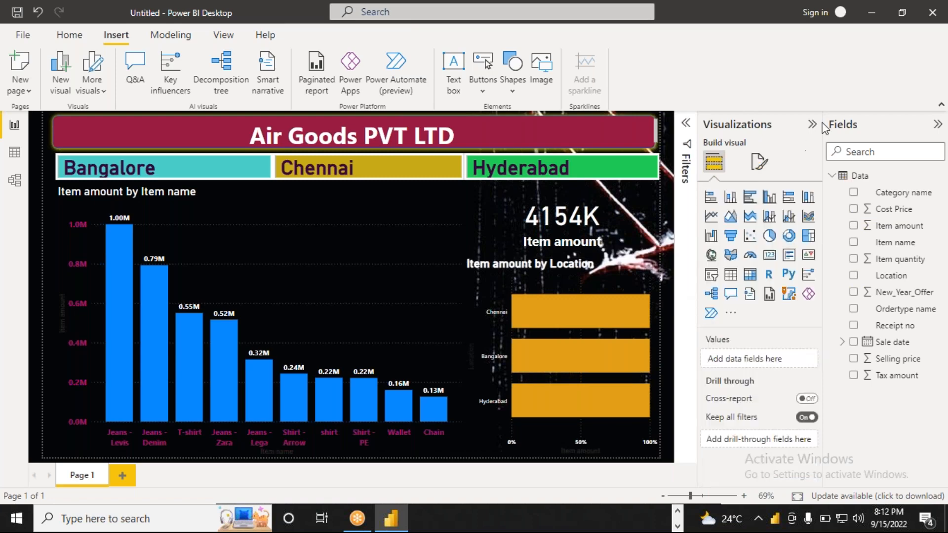
pyautogui.click(812, 127)
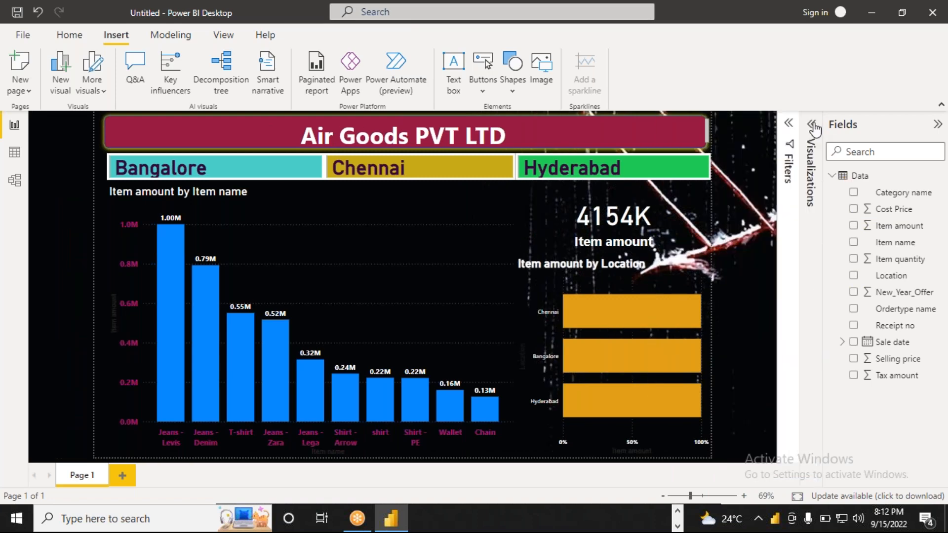
pyautogui.click(813, 125)
pyautogui.click(813, 125)
pyautogui.click(936, 124)
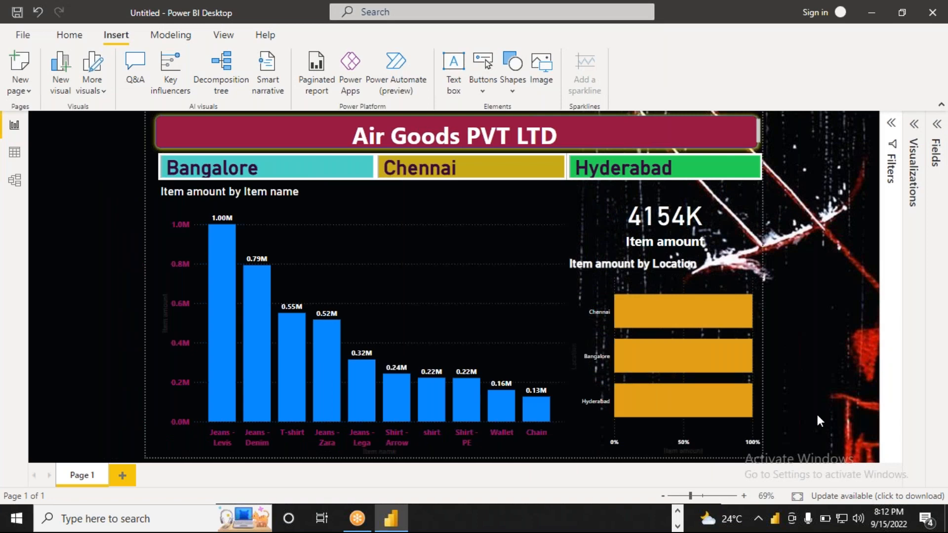
# - Cross-filter the report by Chennai, Bangalore and Hyderabad in turn from the Item amount by Location bar chart
pyautogui.click(701, 310)
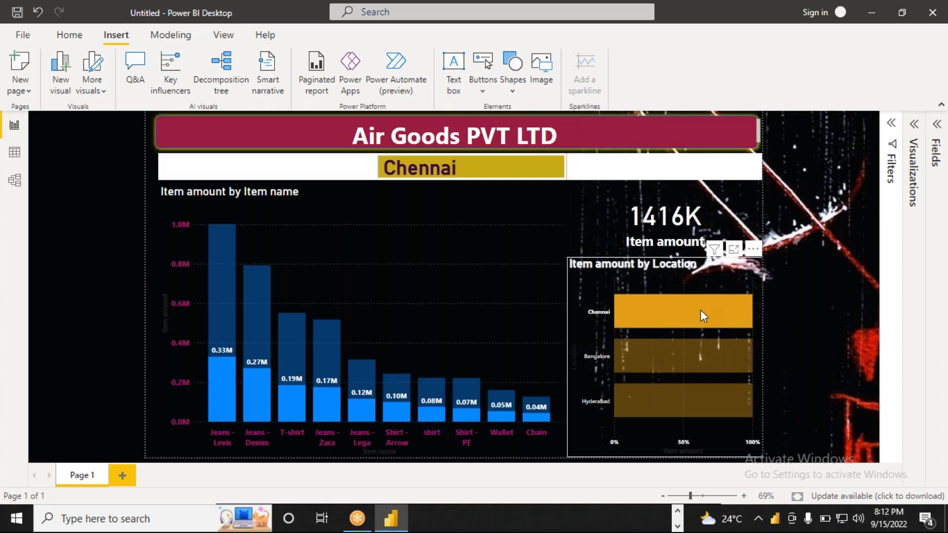
pyautogui.click(671, 365)
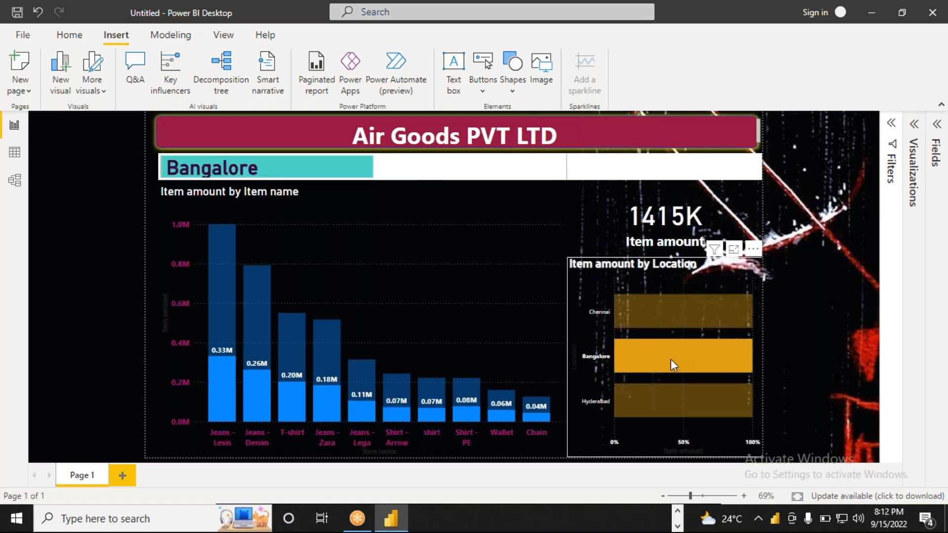
pyautogui.click(662, 401)
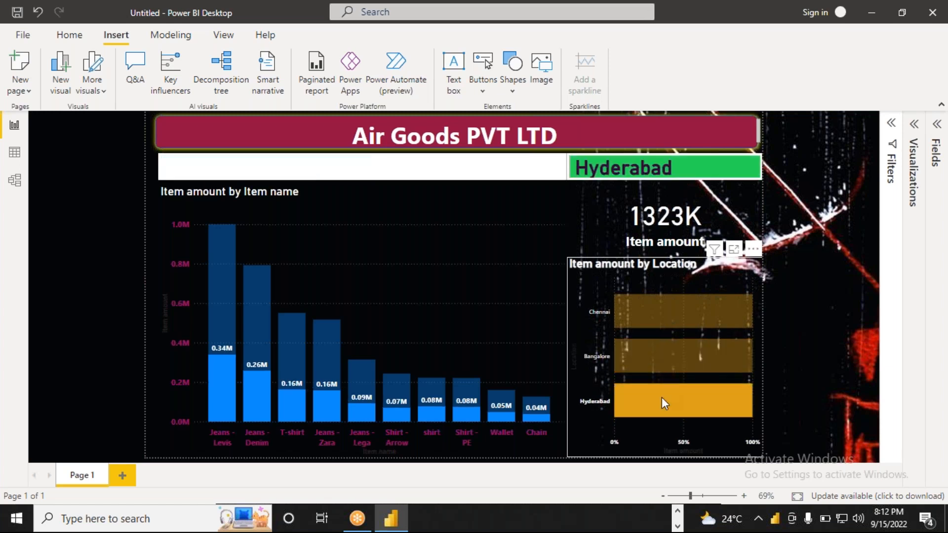